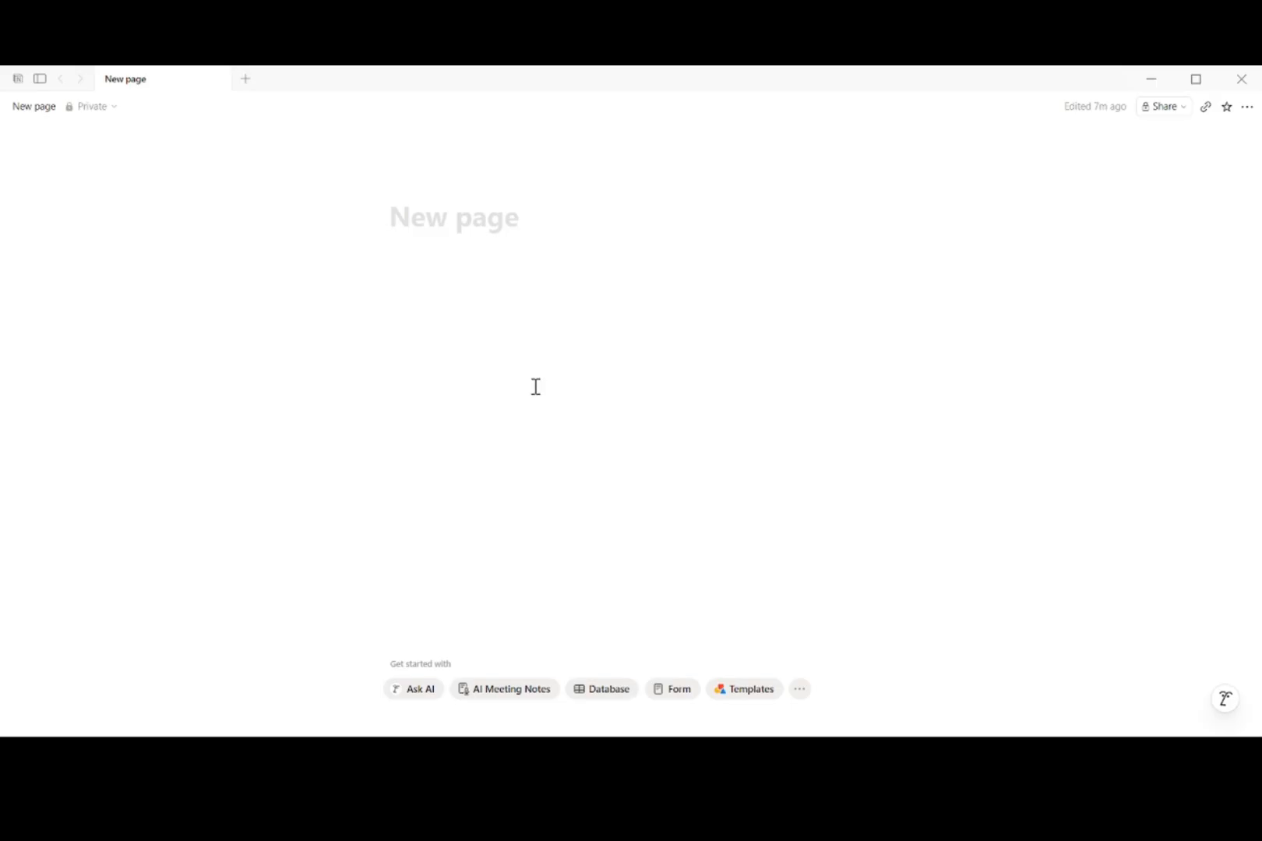
Step: Title the page Freelance Hub, give it a briefcase icon, and paste the tagline below
text(Freelance Hub)
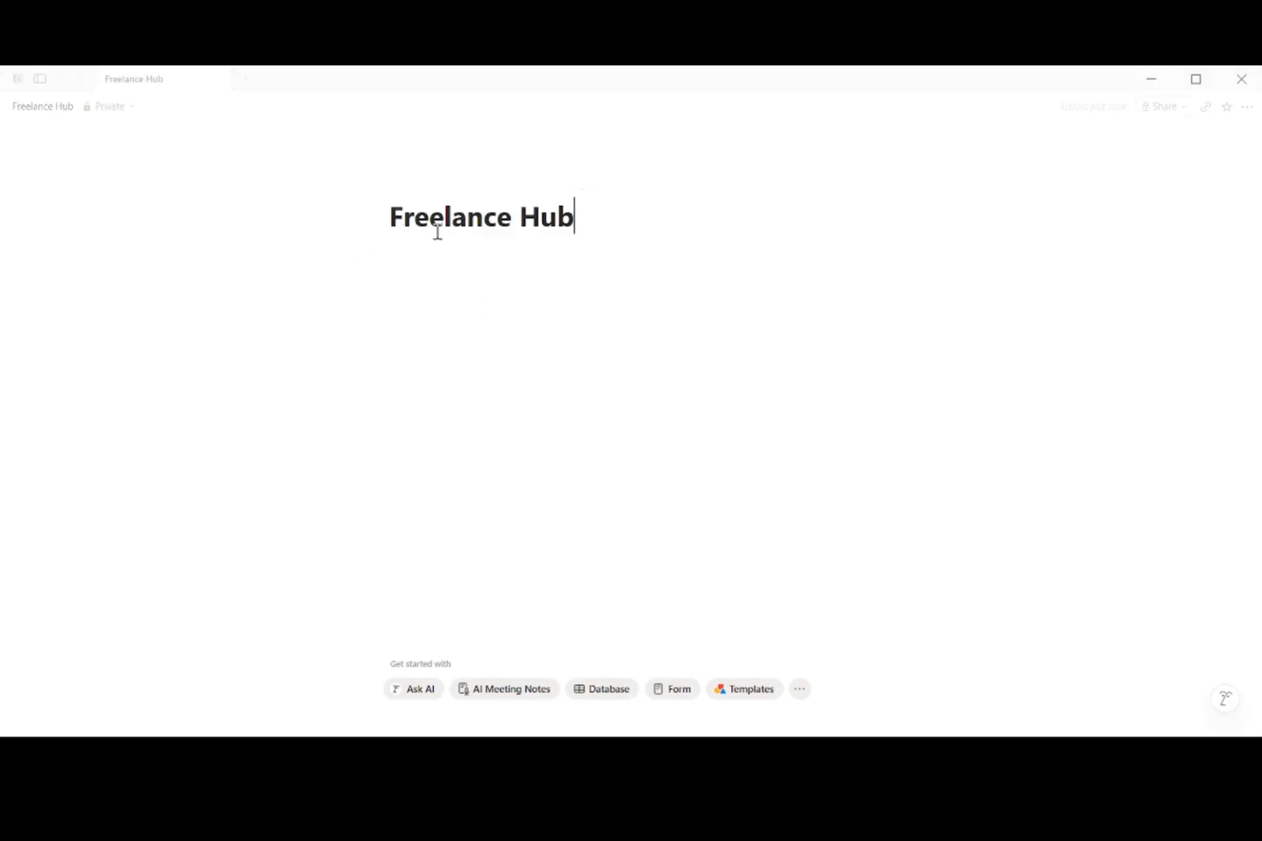
click(412, 186)
click(417, 188)
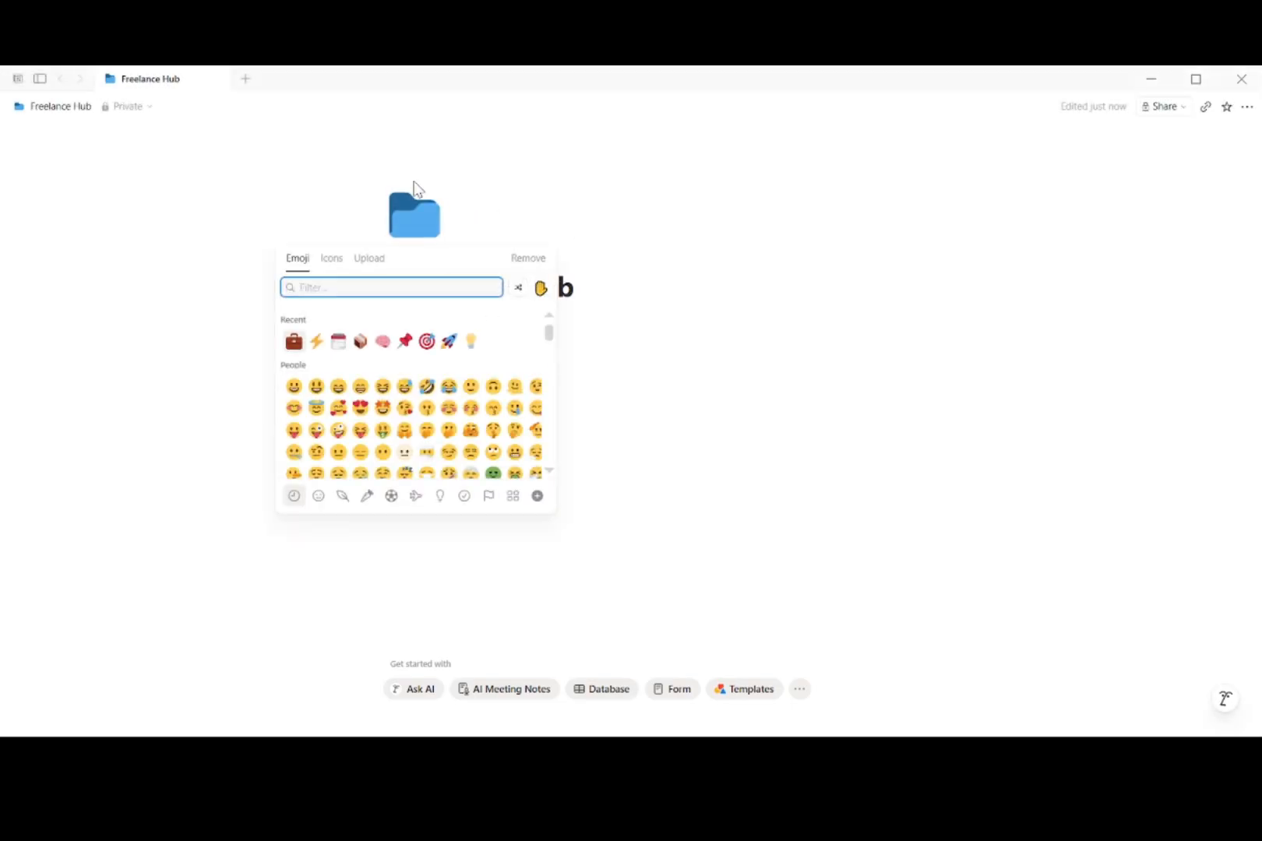
click(295, 343)
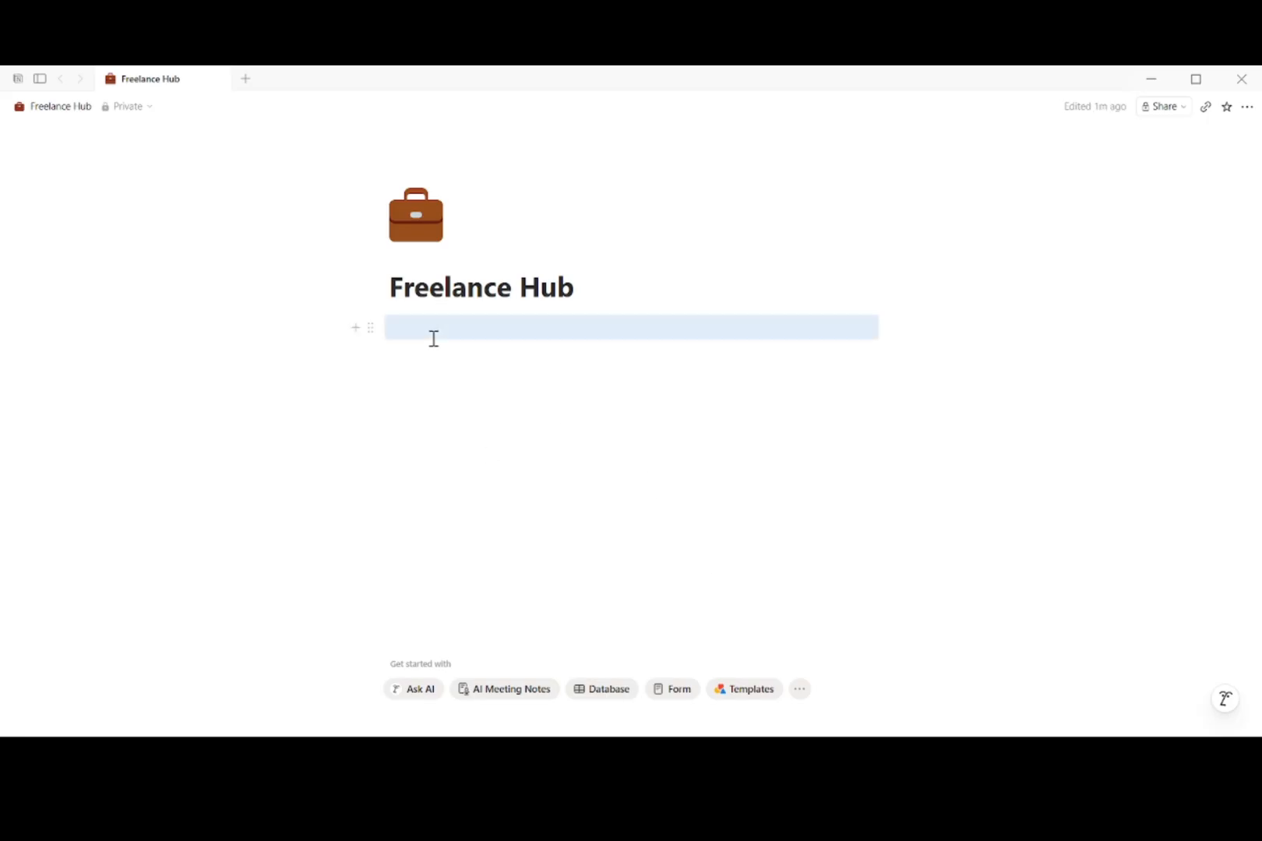
text(Run your freelance business from one page)
Step: Insert a callout block under the tagline with a red pushpin icon
click(472, 359)
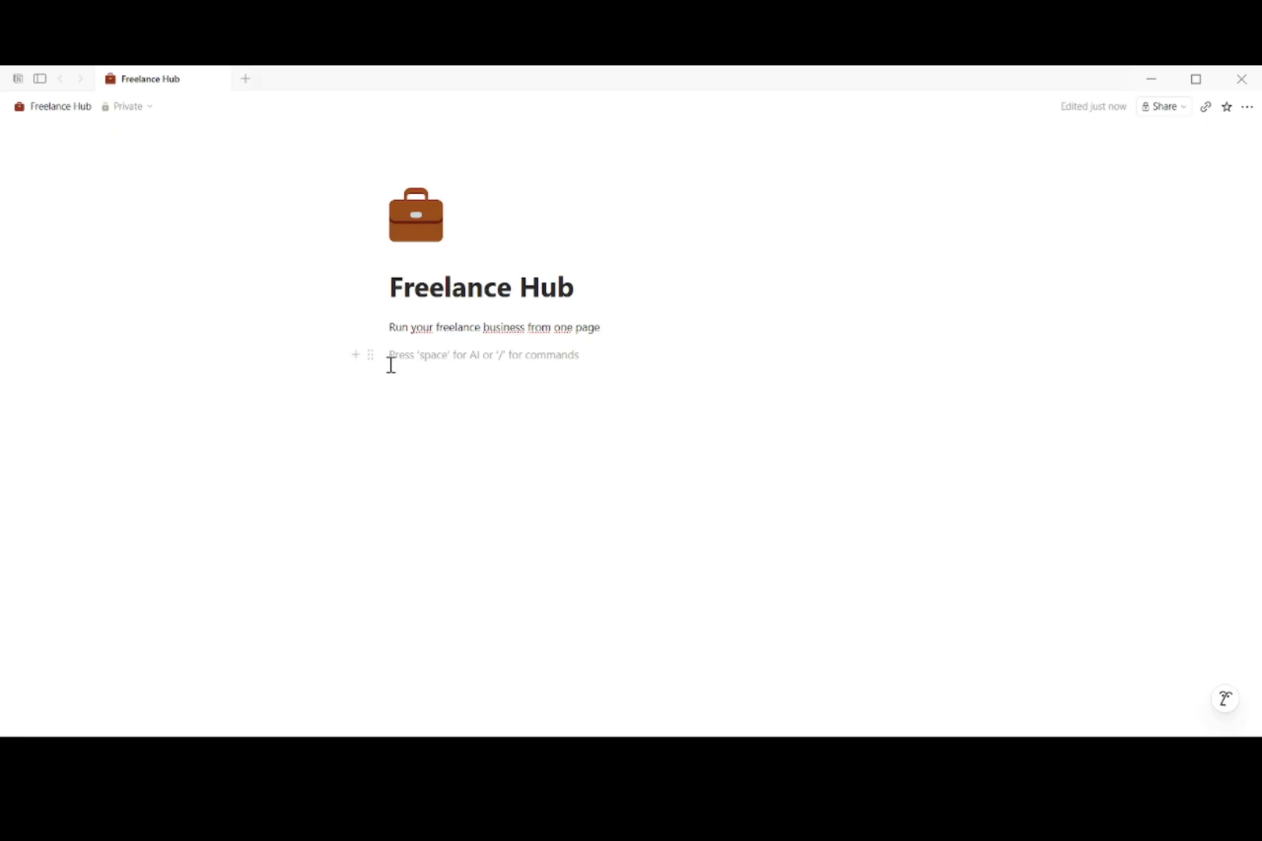
text(/cc)
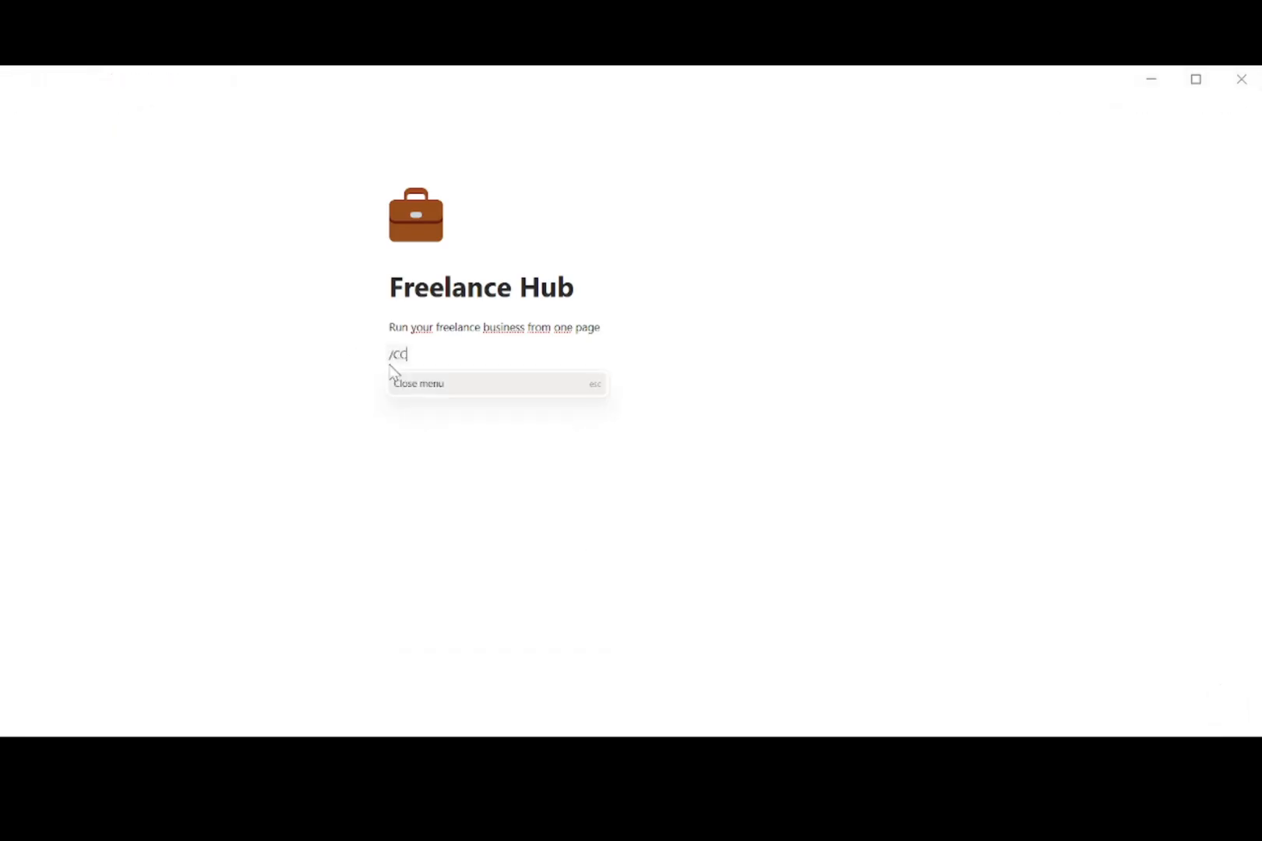
key(BackSpace)
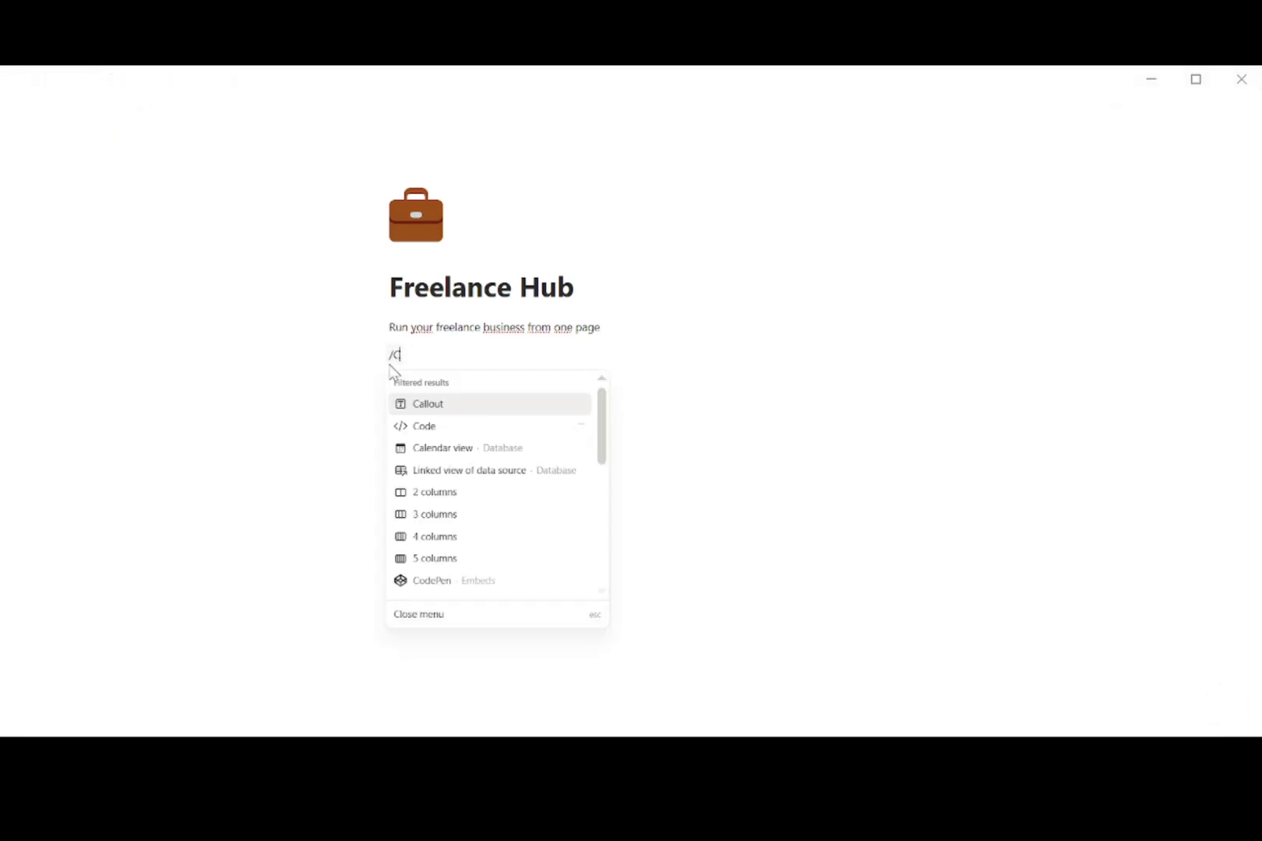
text(al)
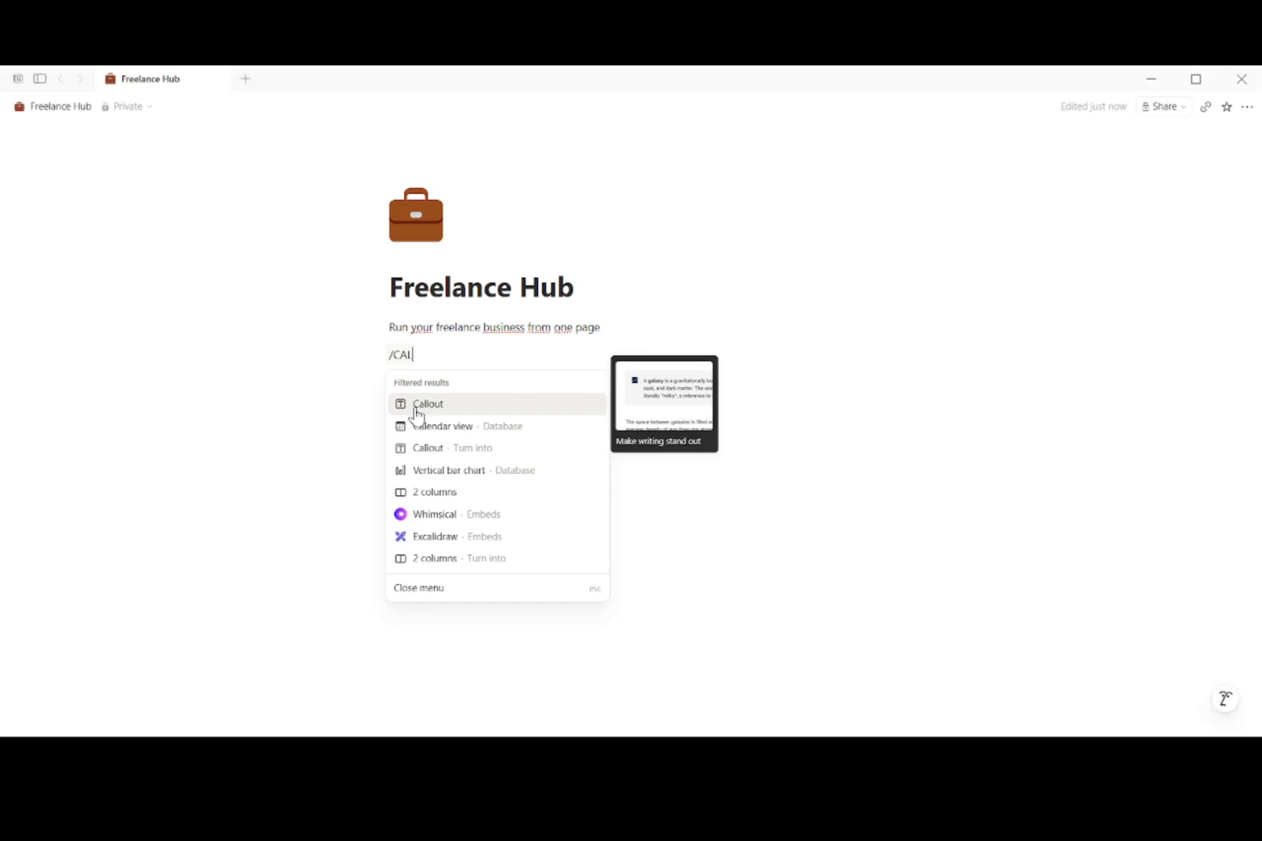
click(416, 405)
click(408, 370)
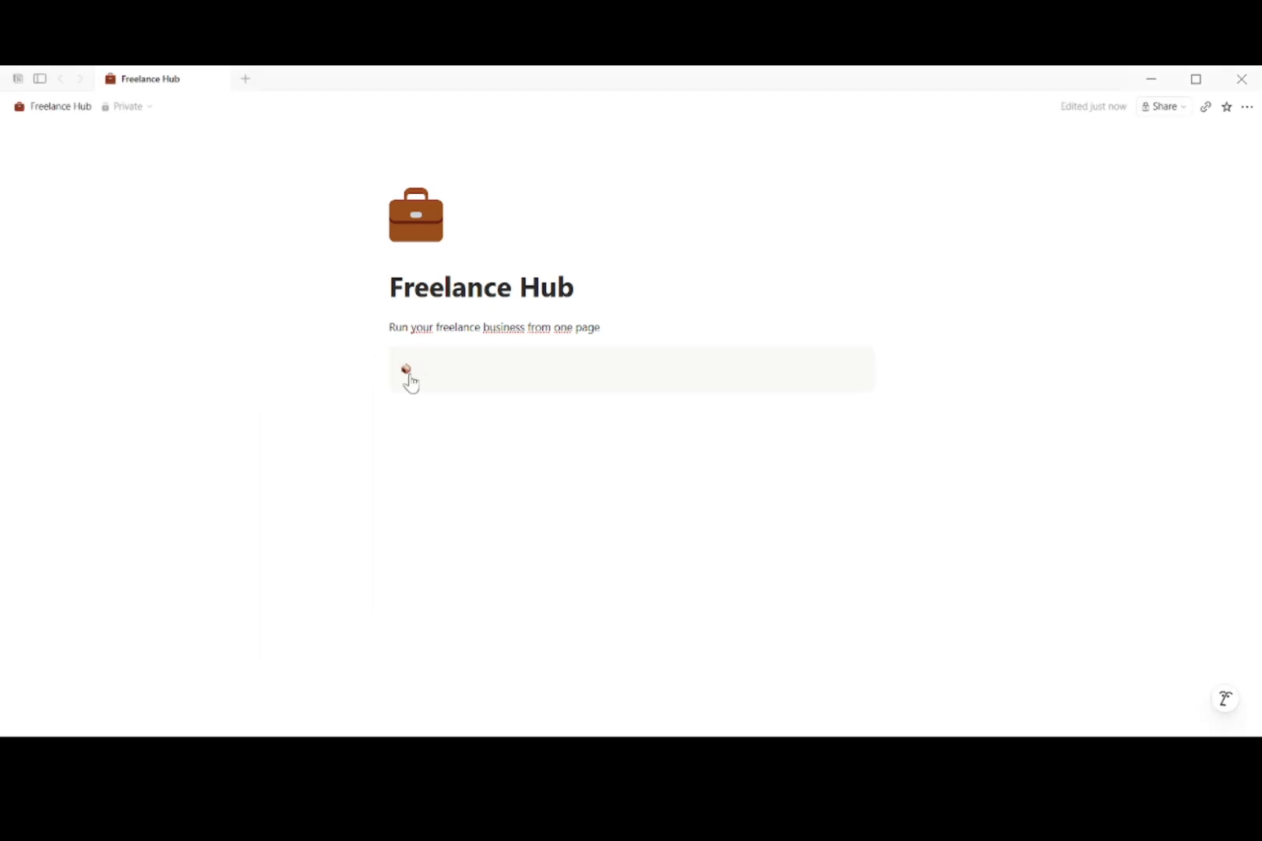
click(392, 476)
Step: Fill the callout with the reminder to review the page every Monday morning
click(457, 379)
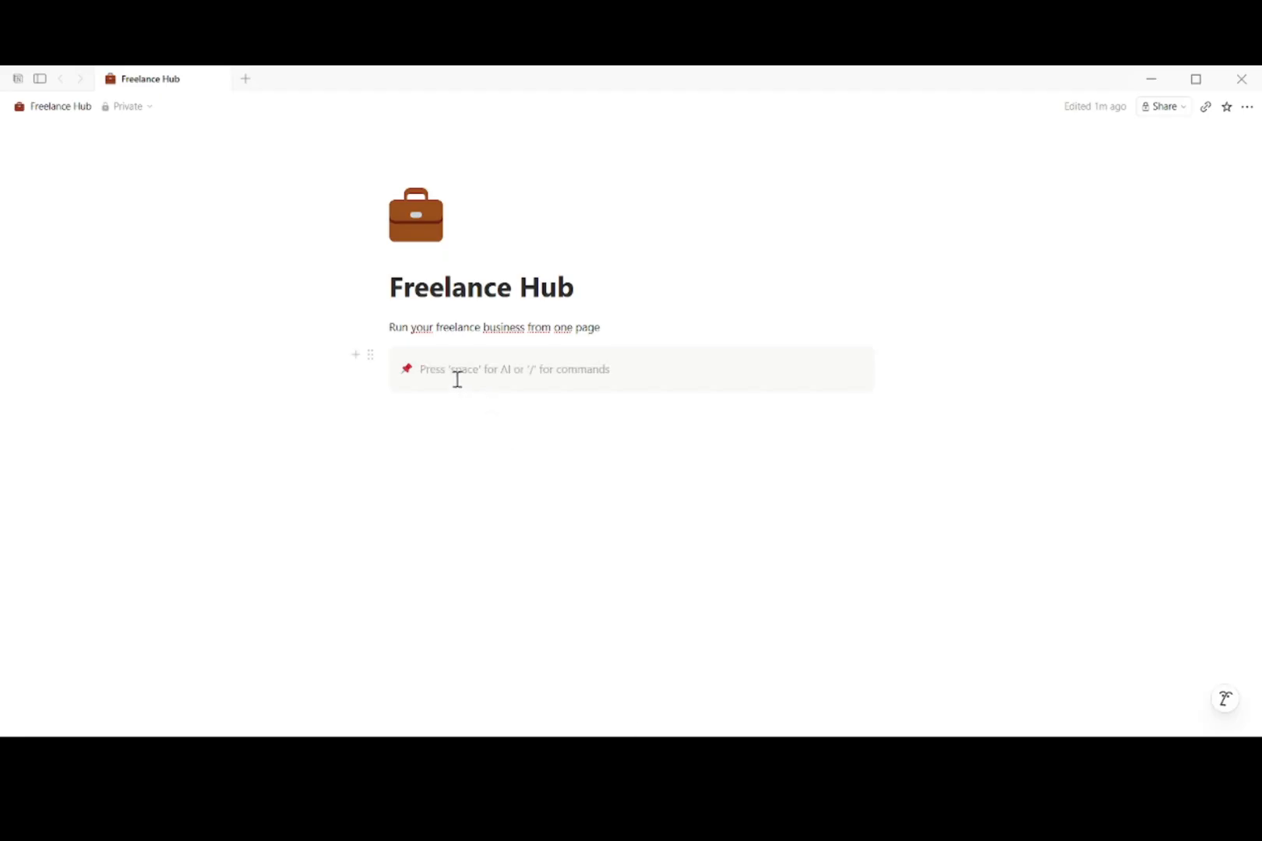
text(Review this page every Monday morning. 10 minutes to plan your entire week)
key(Return)
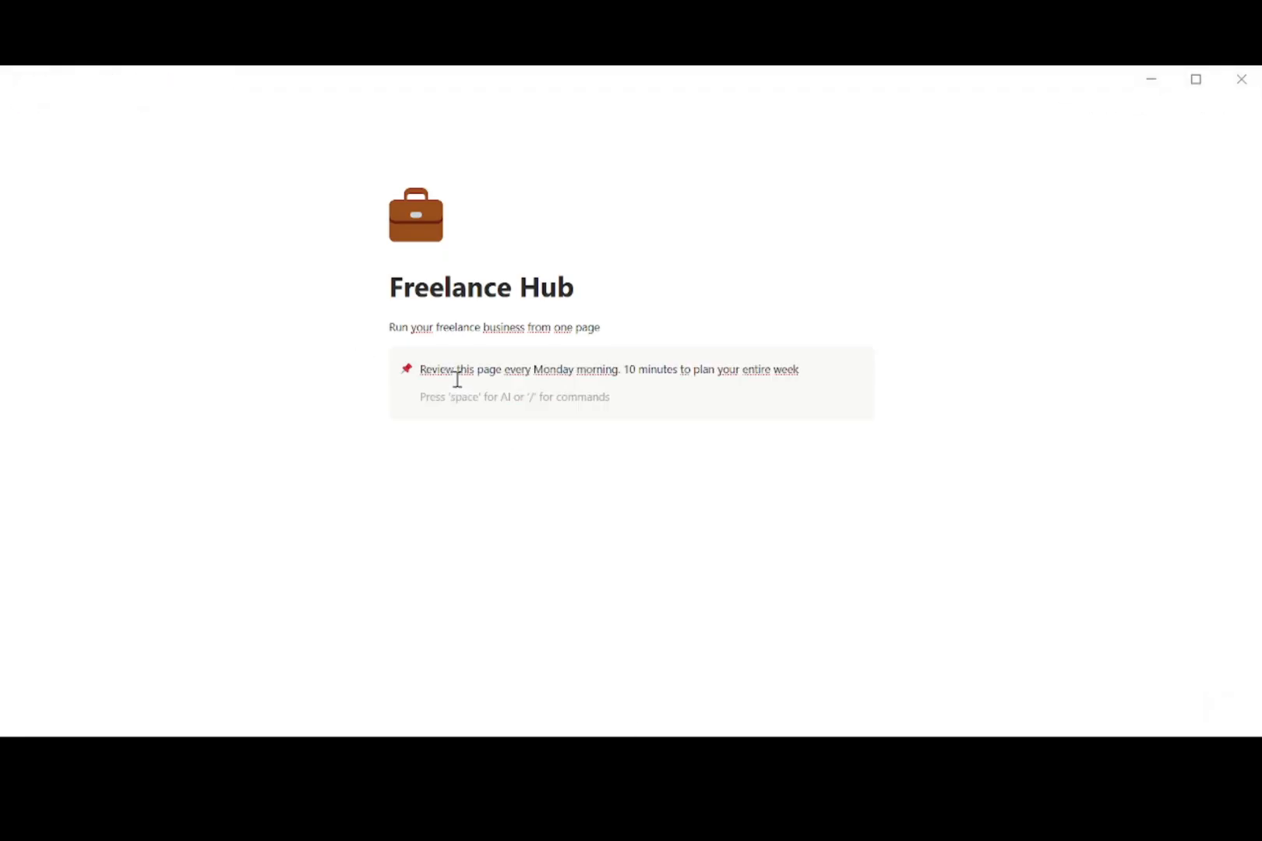
key(BackSpace)
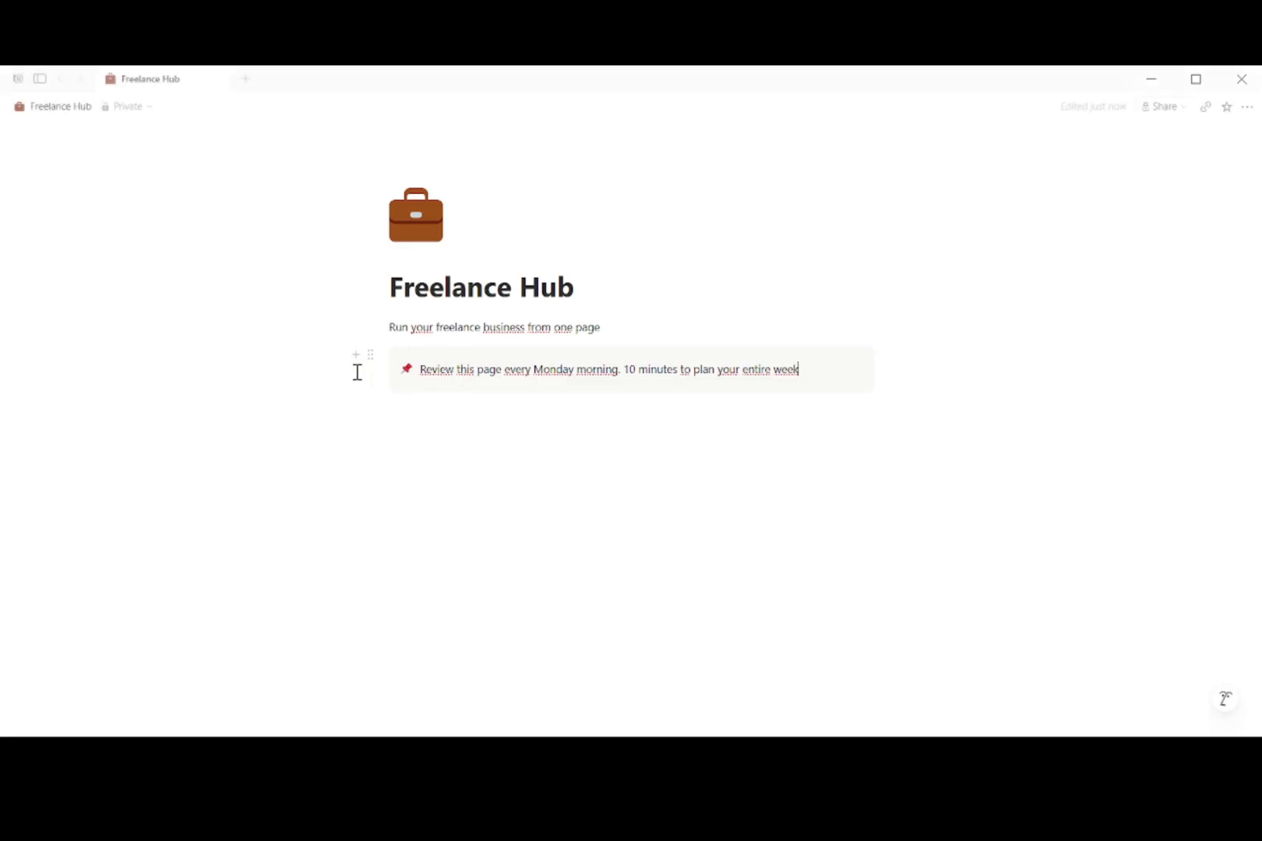
Step: Add a divider below the callout followed by a '🗣 Clients' heading
click(406, 408)
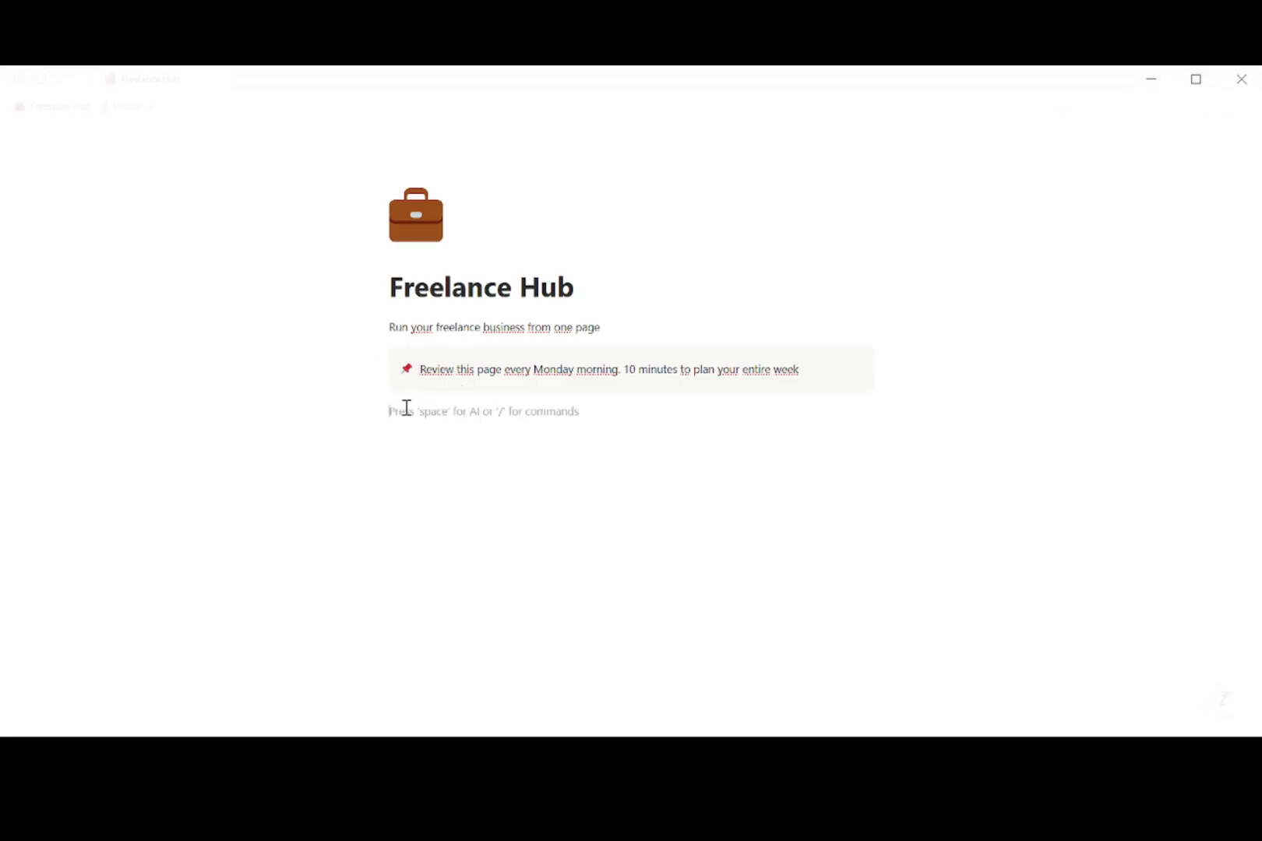
text(/Di)
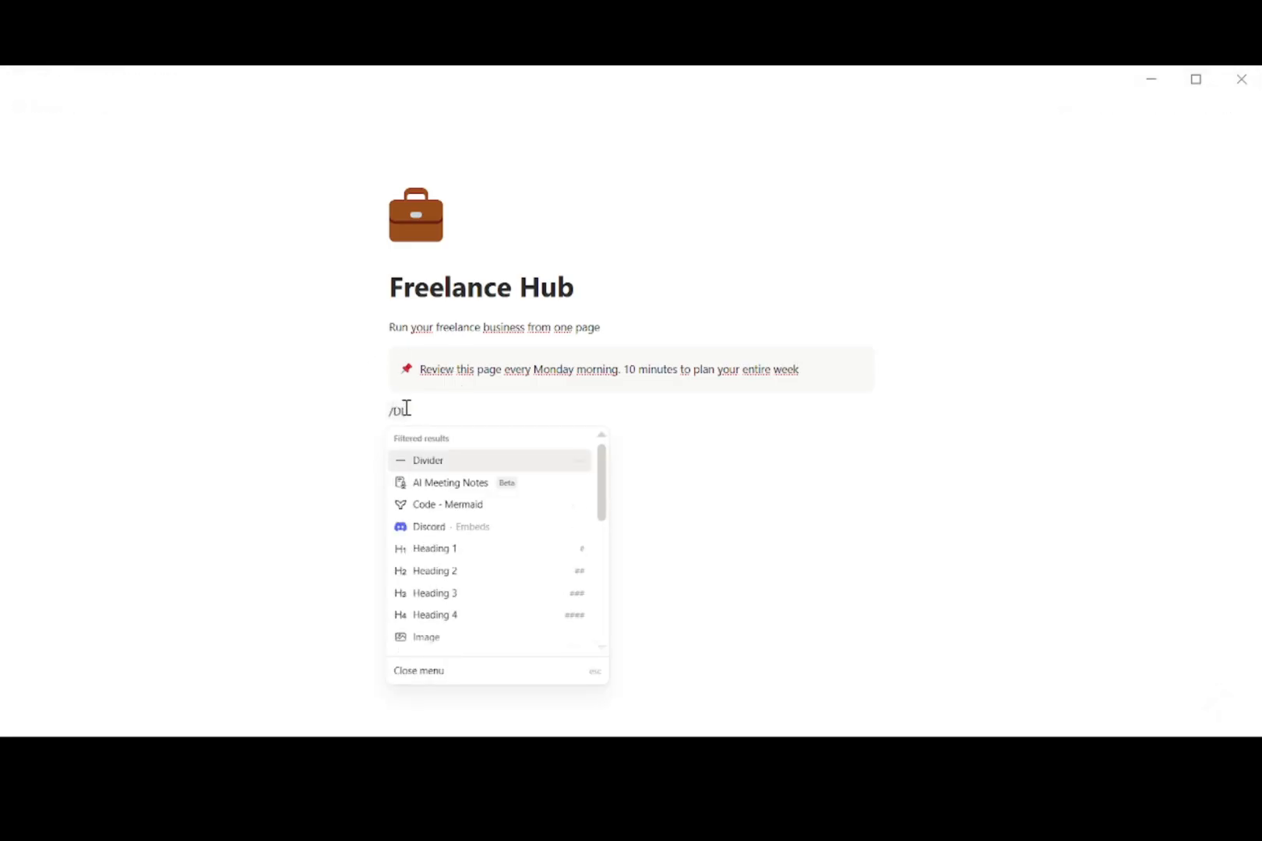
click(435, 460)
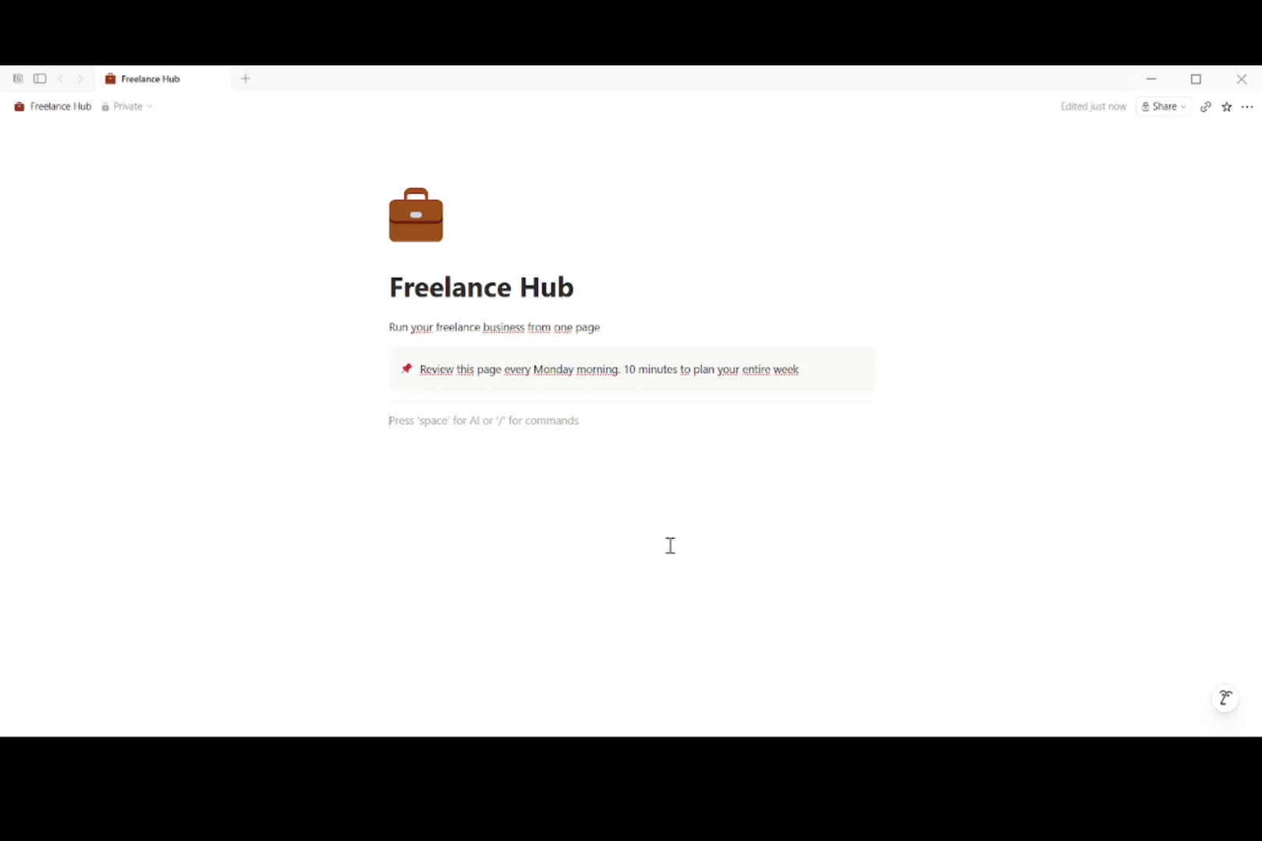
text(## )
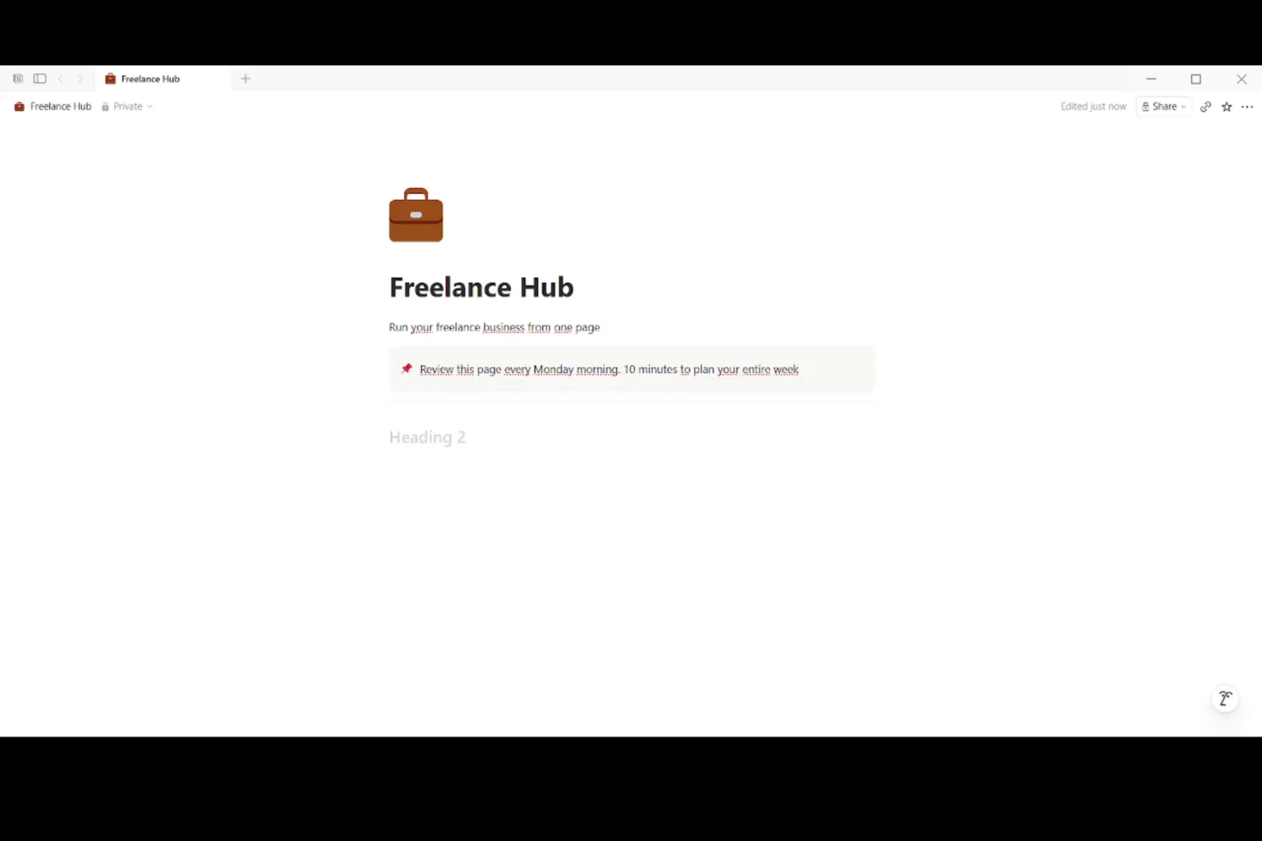
text(🗣 Clients)
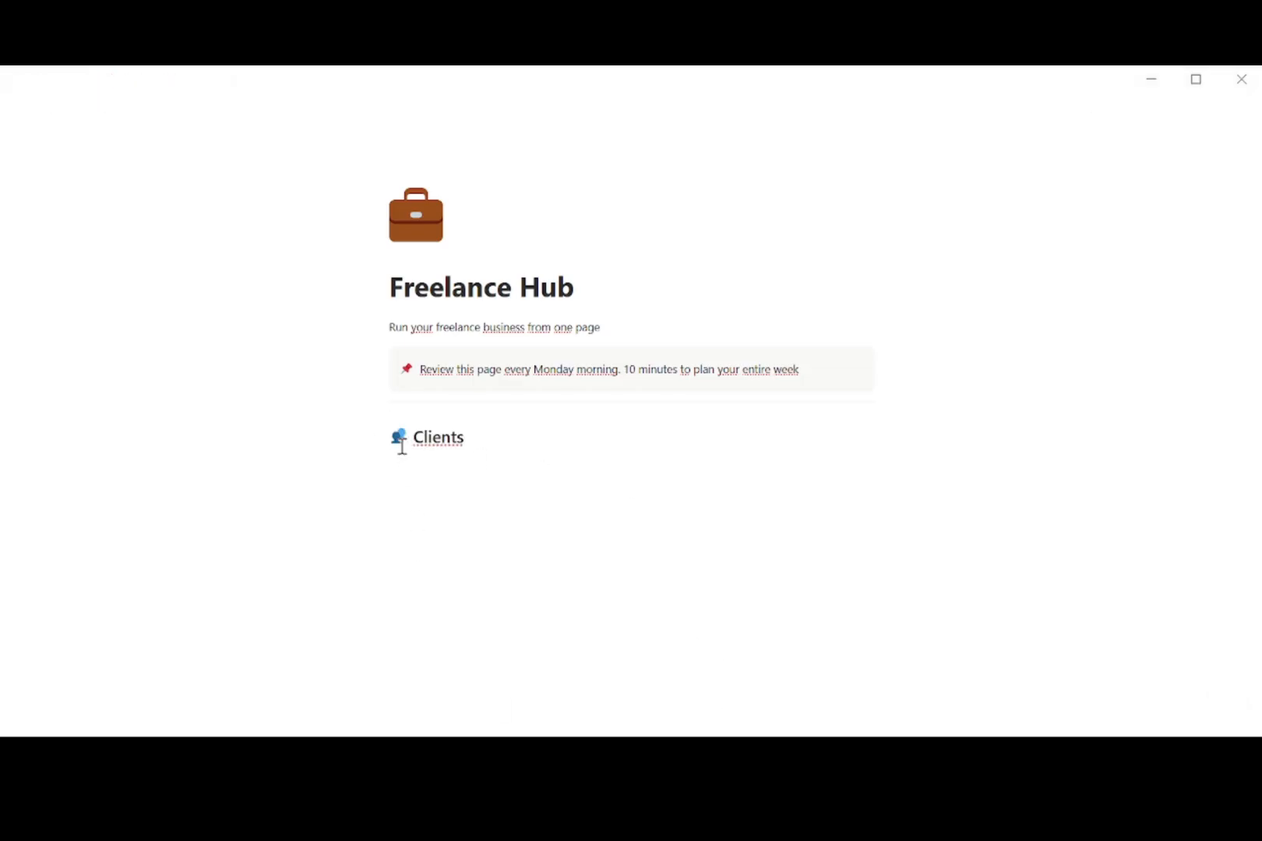
key(Return)
Step: Insert a table database listing two clients: a marketing agency and TechStart Inc
text(/)
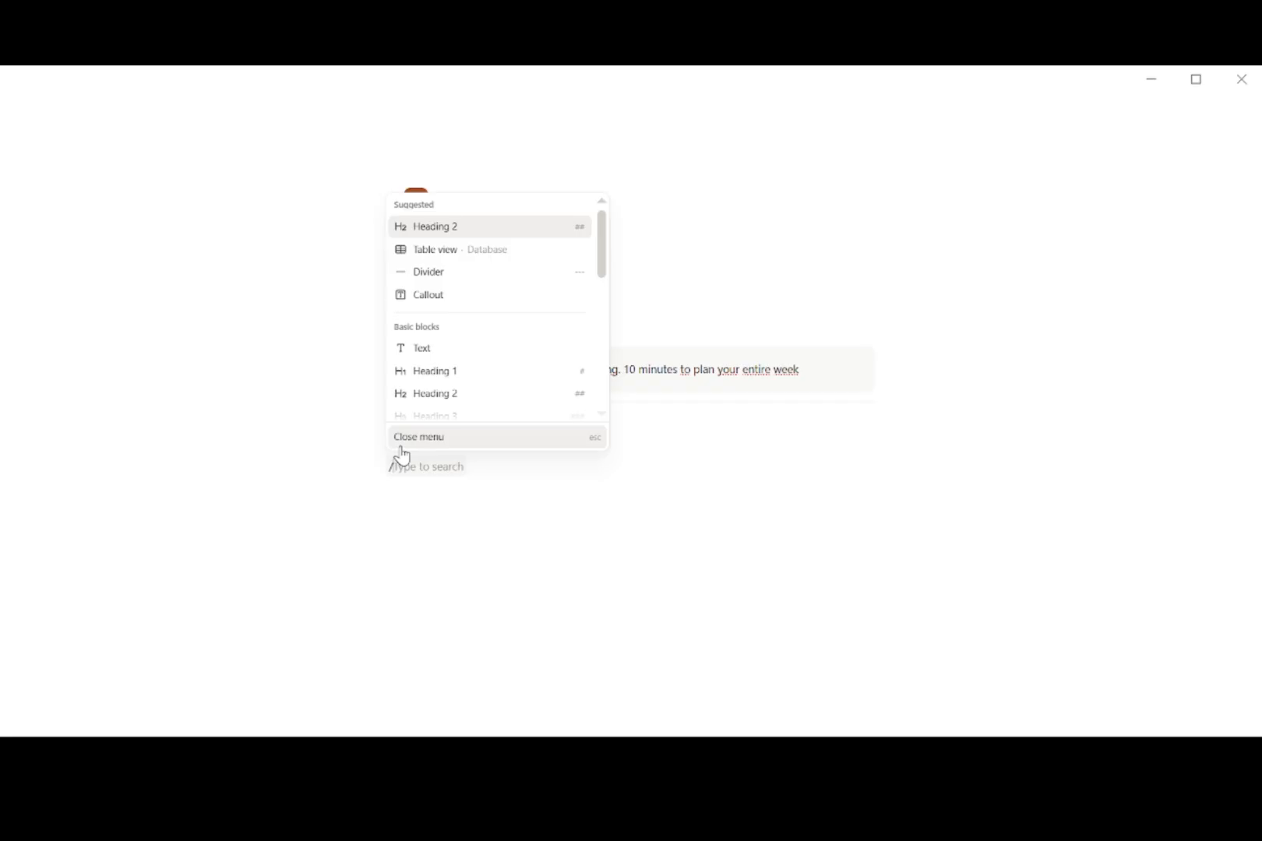
click(442, 251)
click(485, 518)
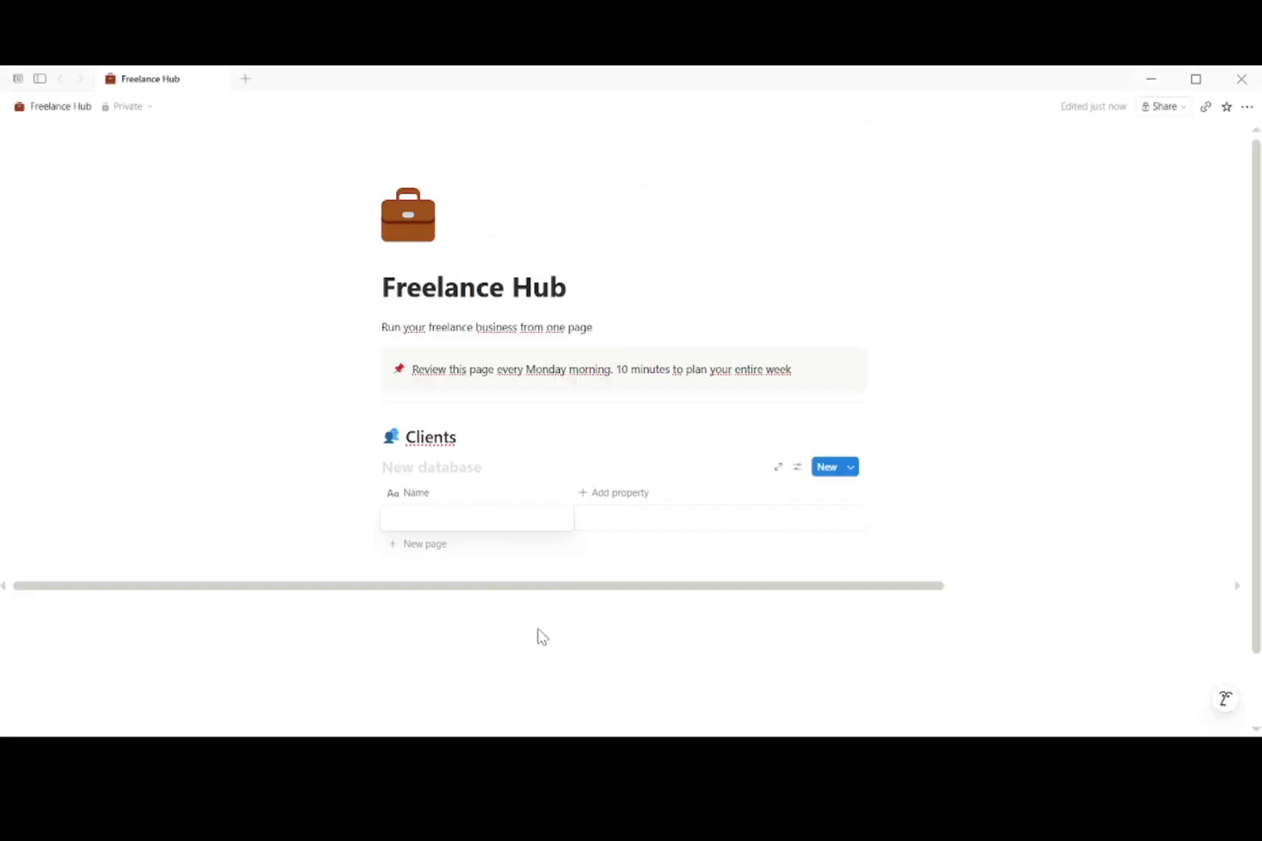
text(Sarah's Marketing Agency)
key(Escape)
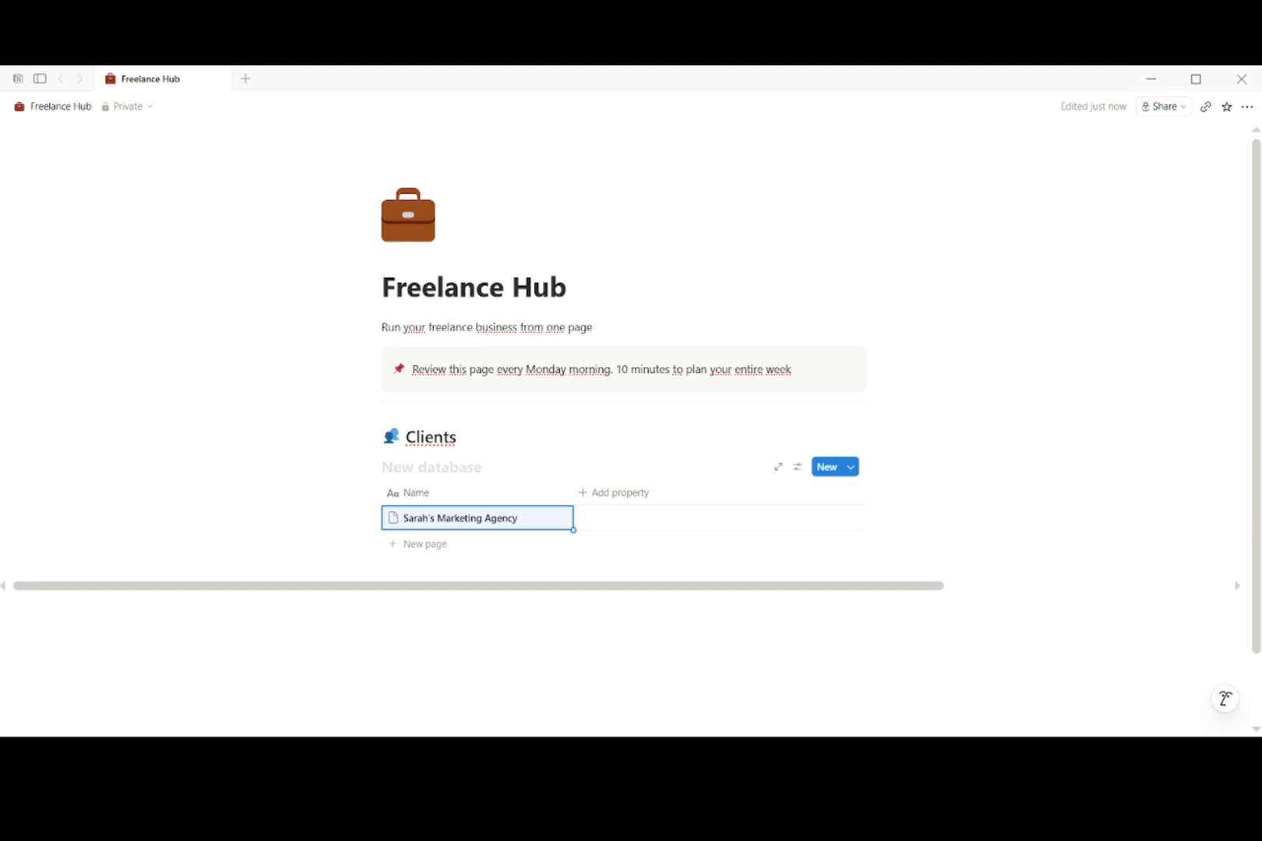
click(452, 544)
text(TechStart Inc)
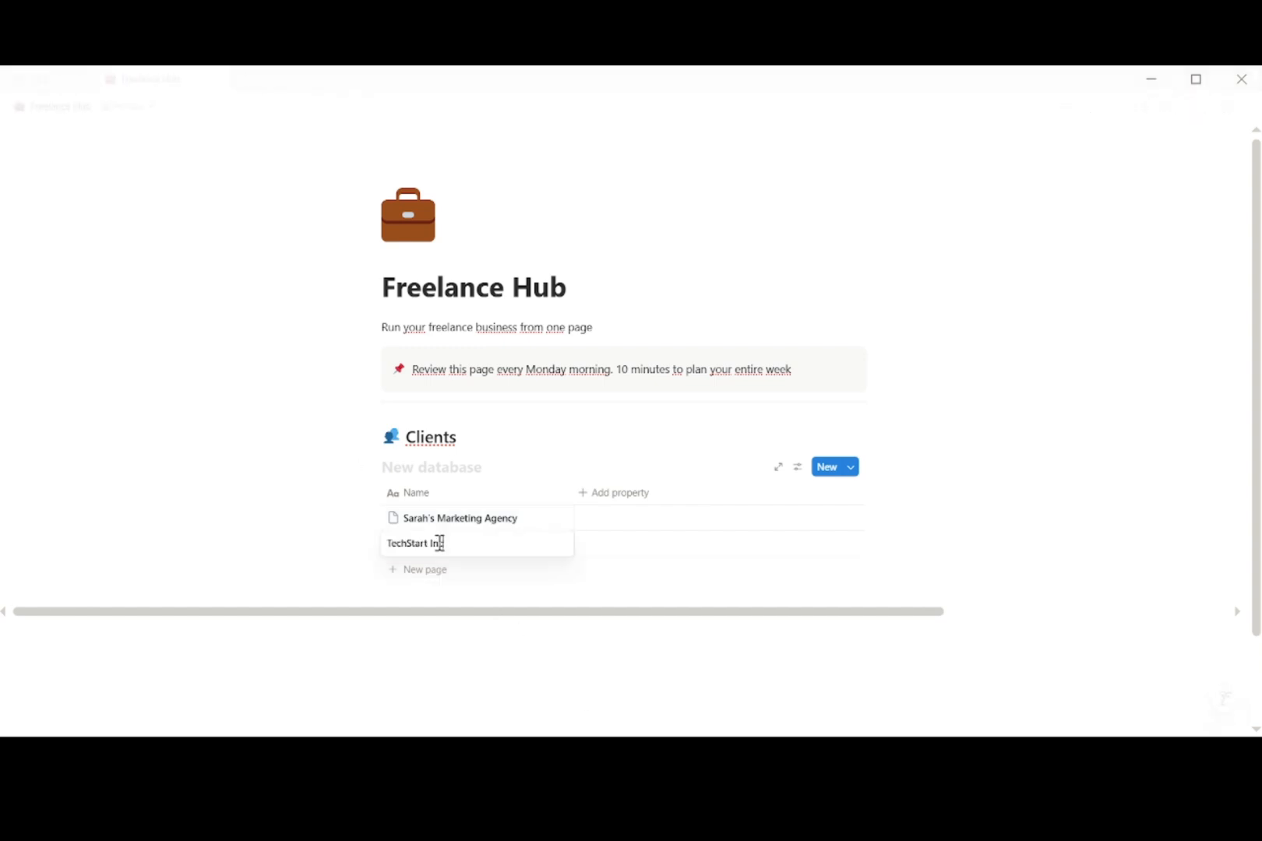
key(Escape)
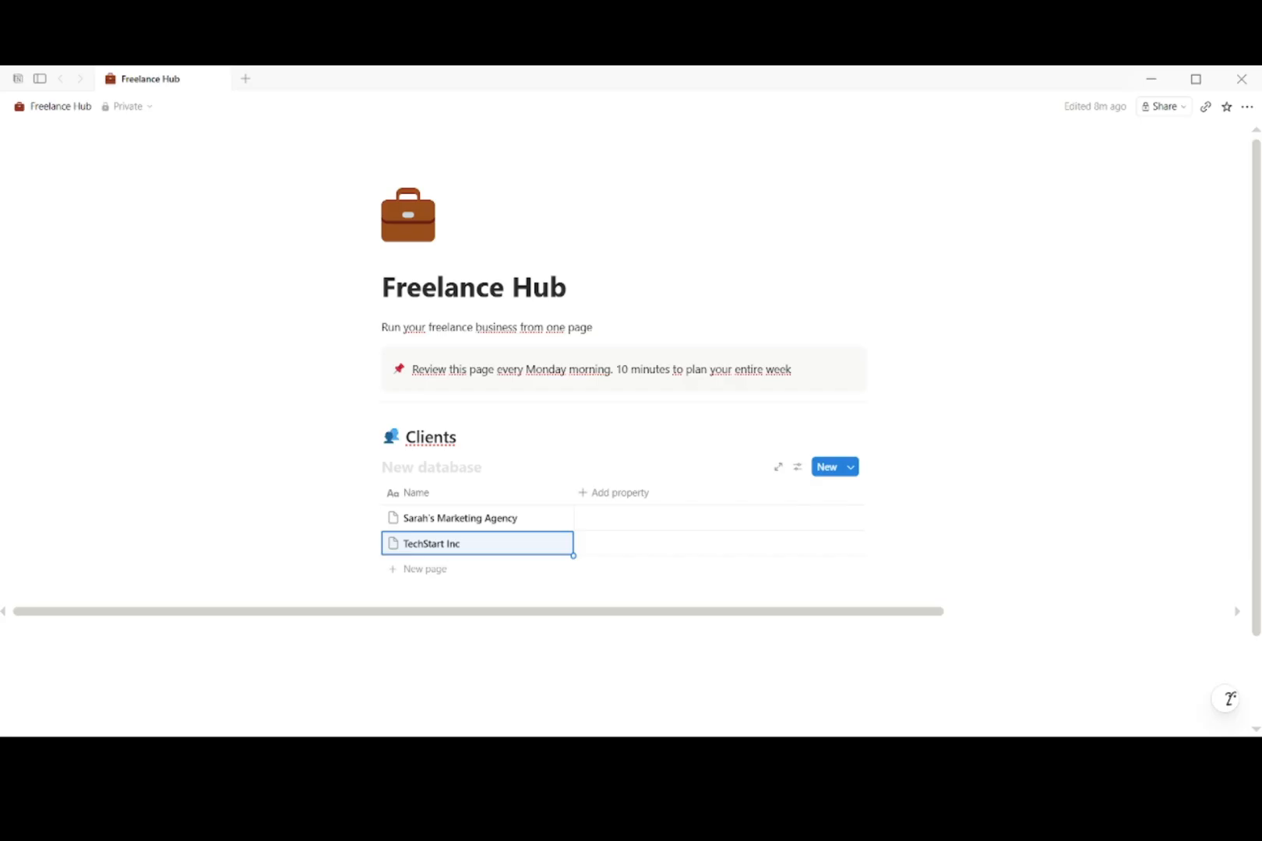
Step: Add a text column named Contact and fill in both clients' e-mail addresses
click(626, 495)
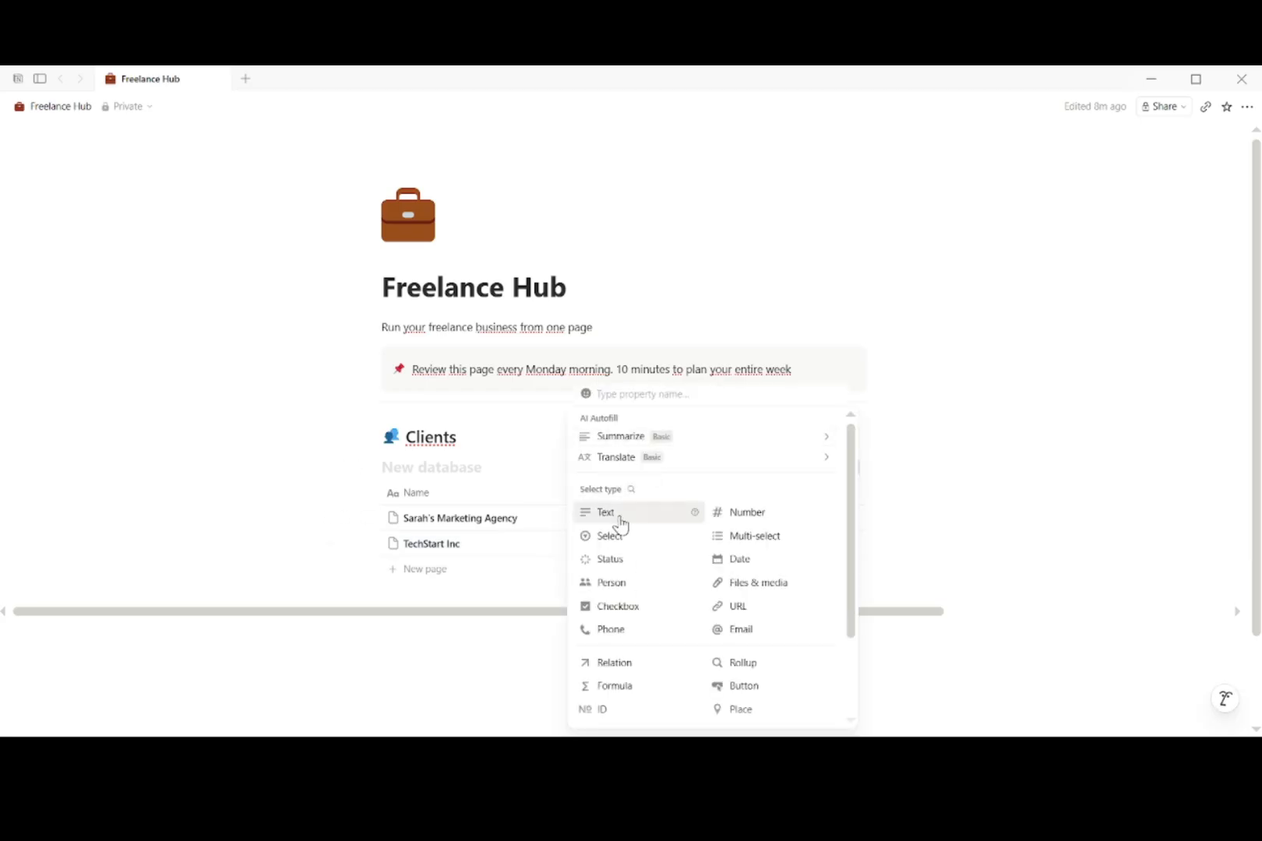
text(Contact)
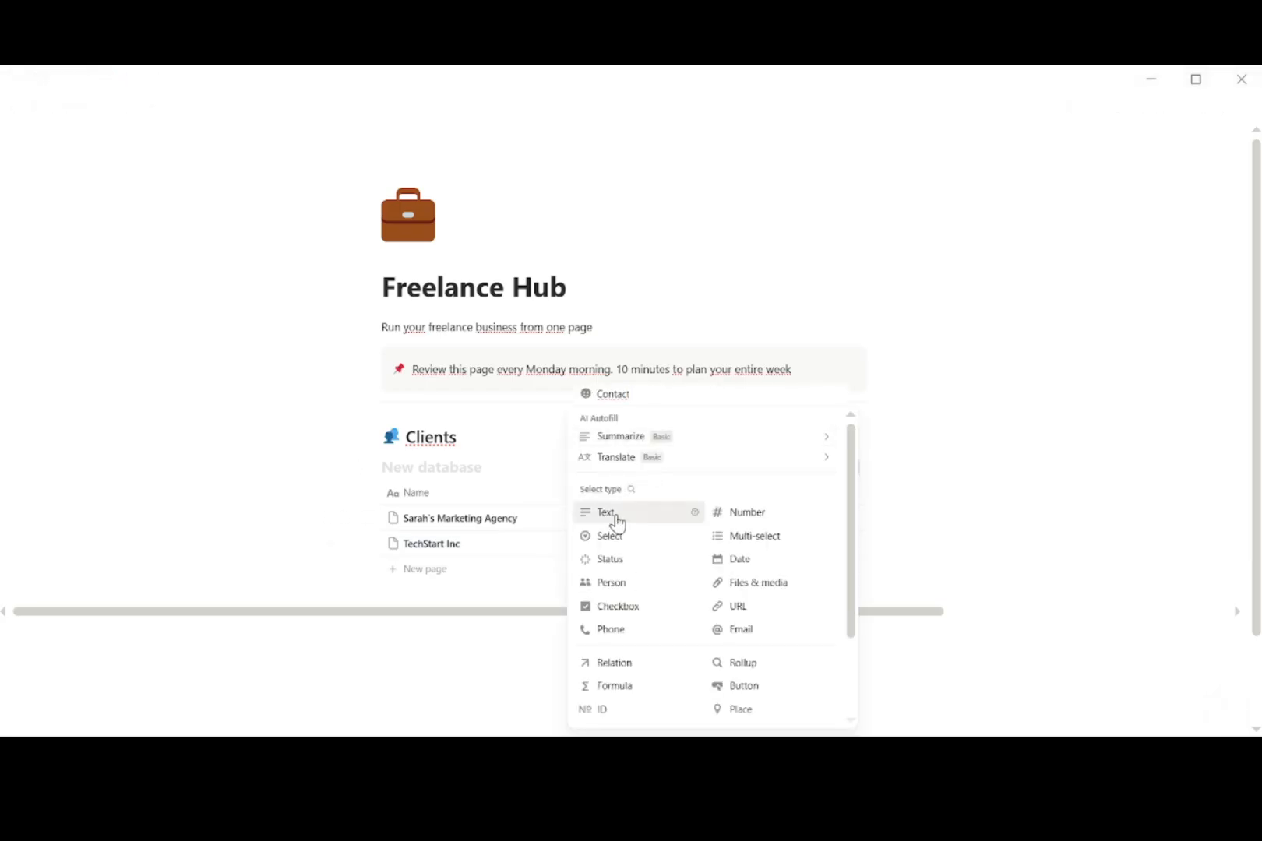
click(615, 515)
click(612, 520)
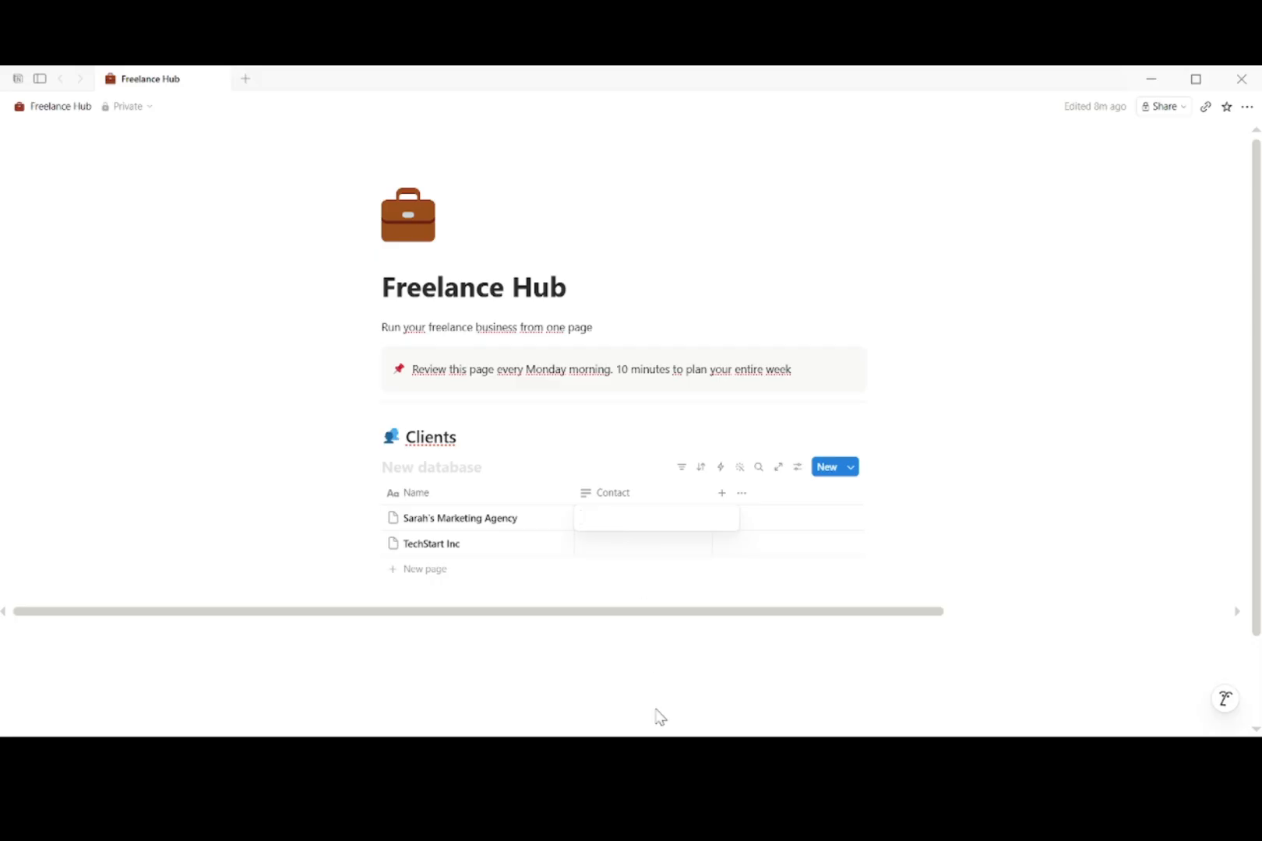
key(ctrl+v)
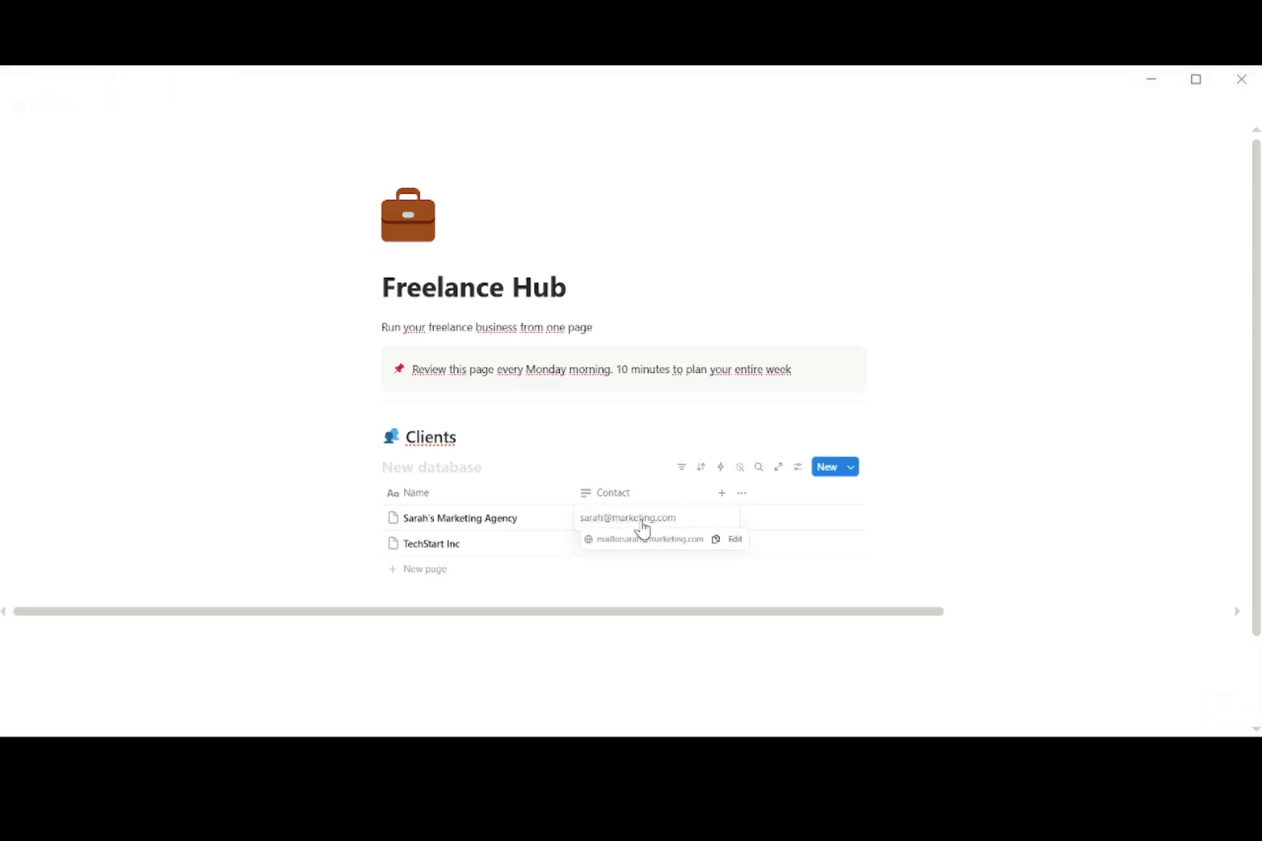
key(Return)
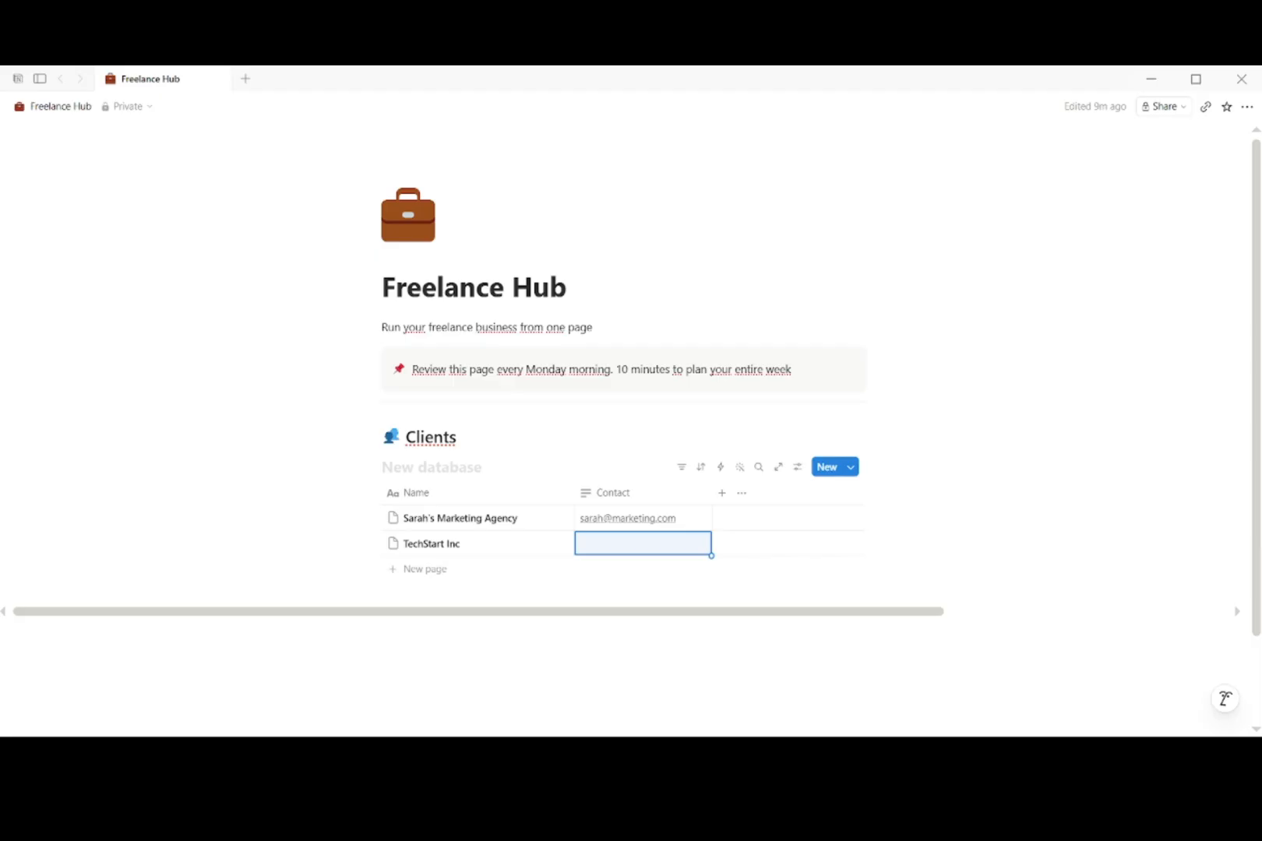
key(ctrl+v)
Step: Add a Select column named Status to the Clients table
click(722, 494)
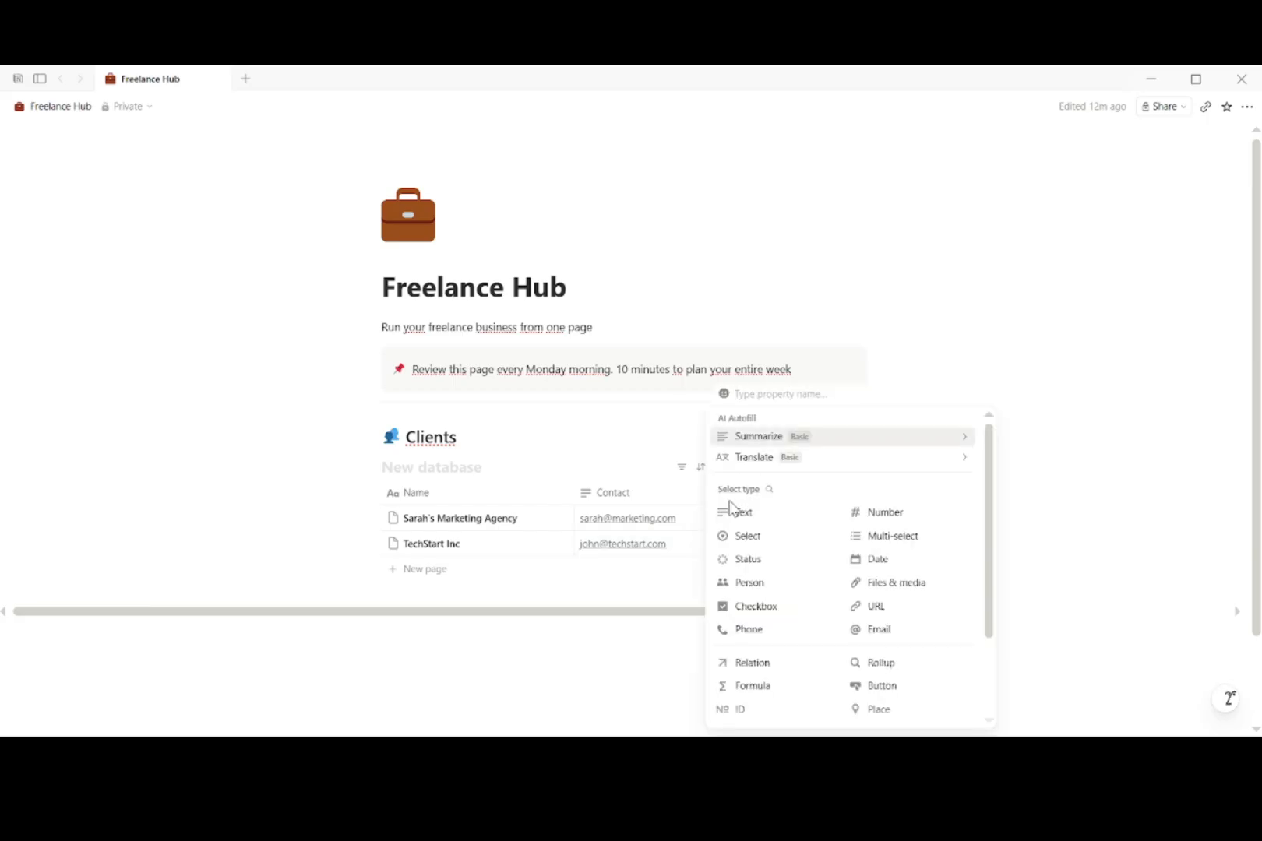
text(Status)
click(759, 536)
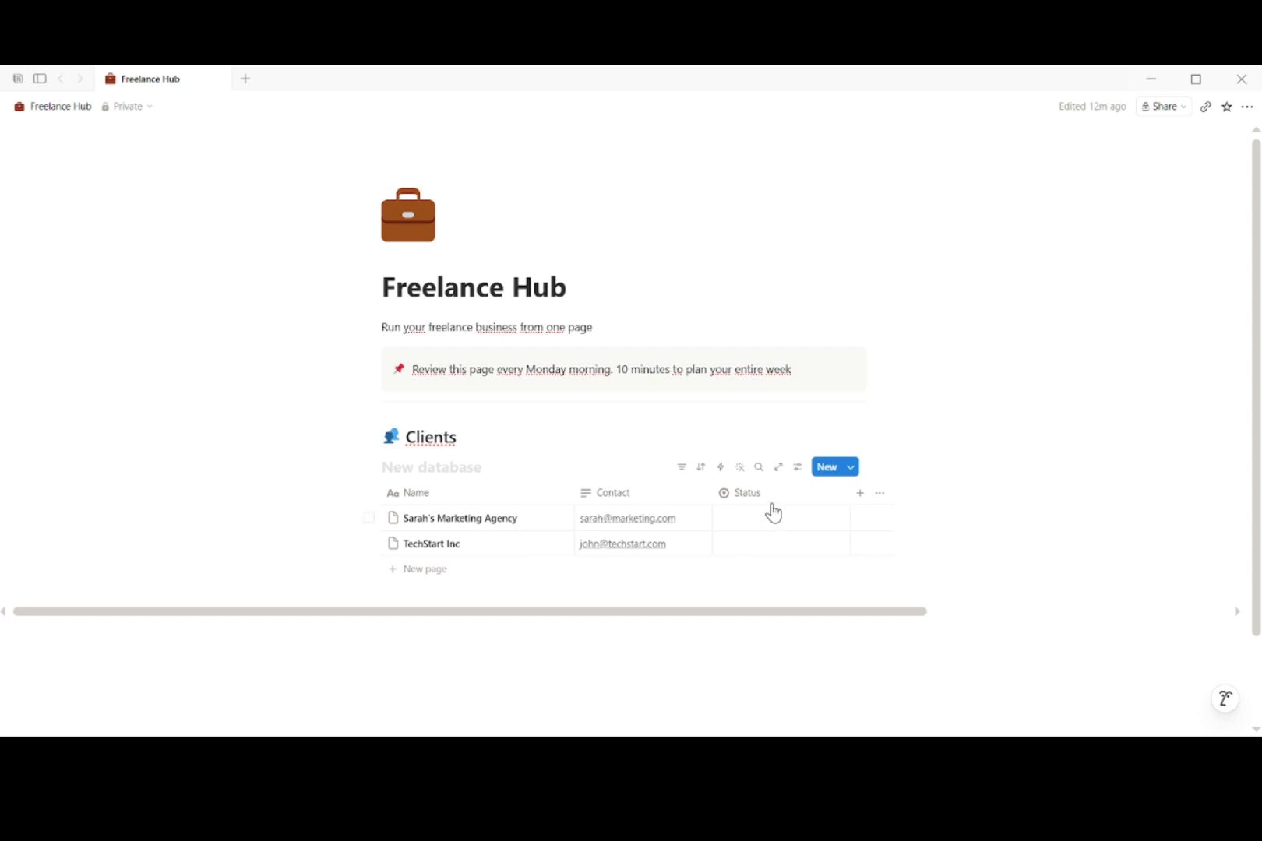
Step: Give the Status column the options Active, Lead and Past Client
click(797, 497)
mouse_move(857, 282)
mouse_move(860, 201)
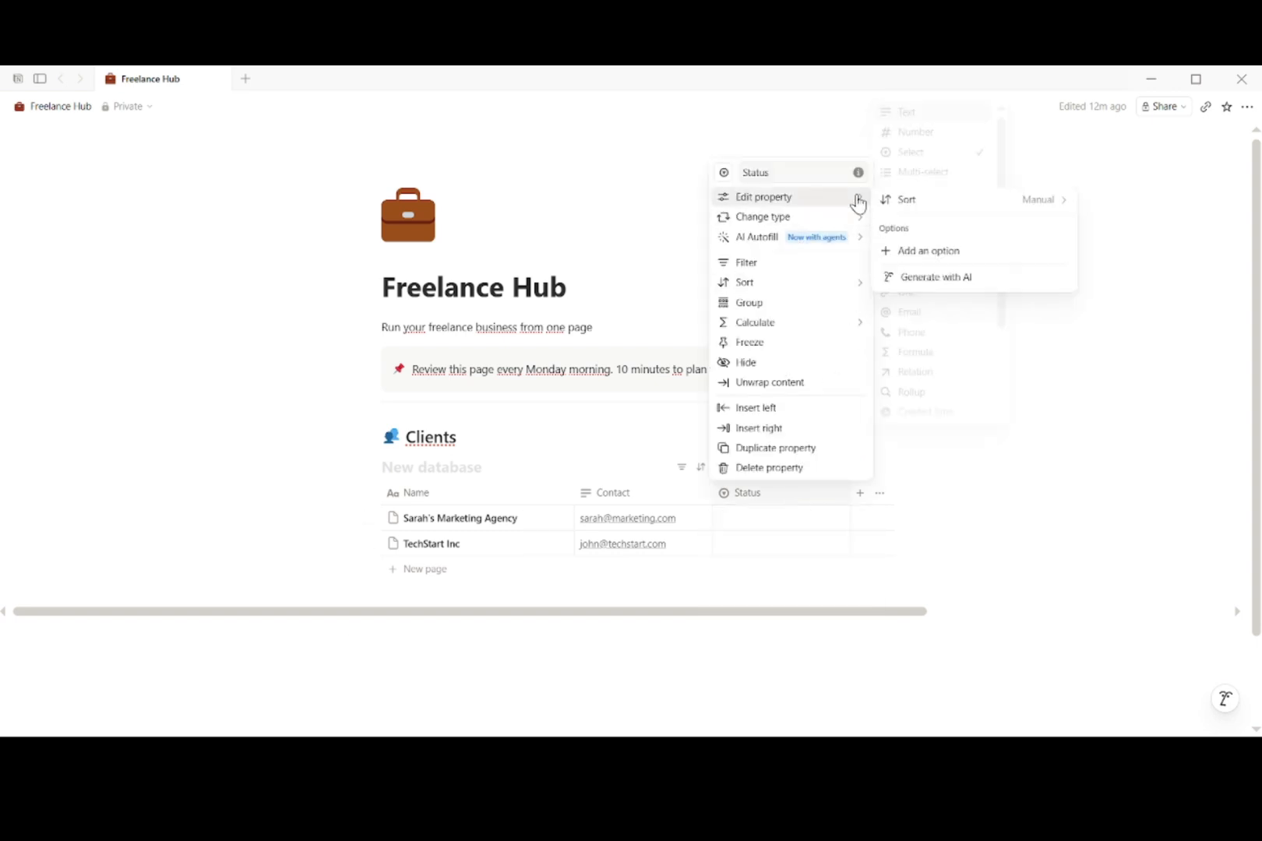
click(924, 251)
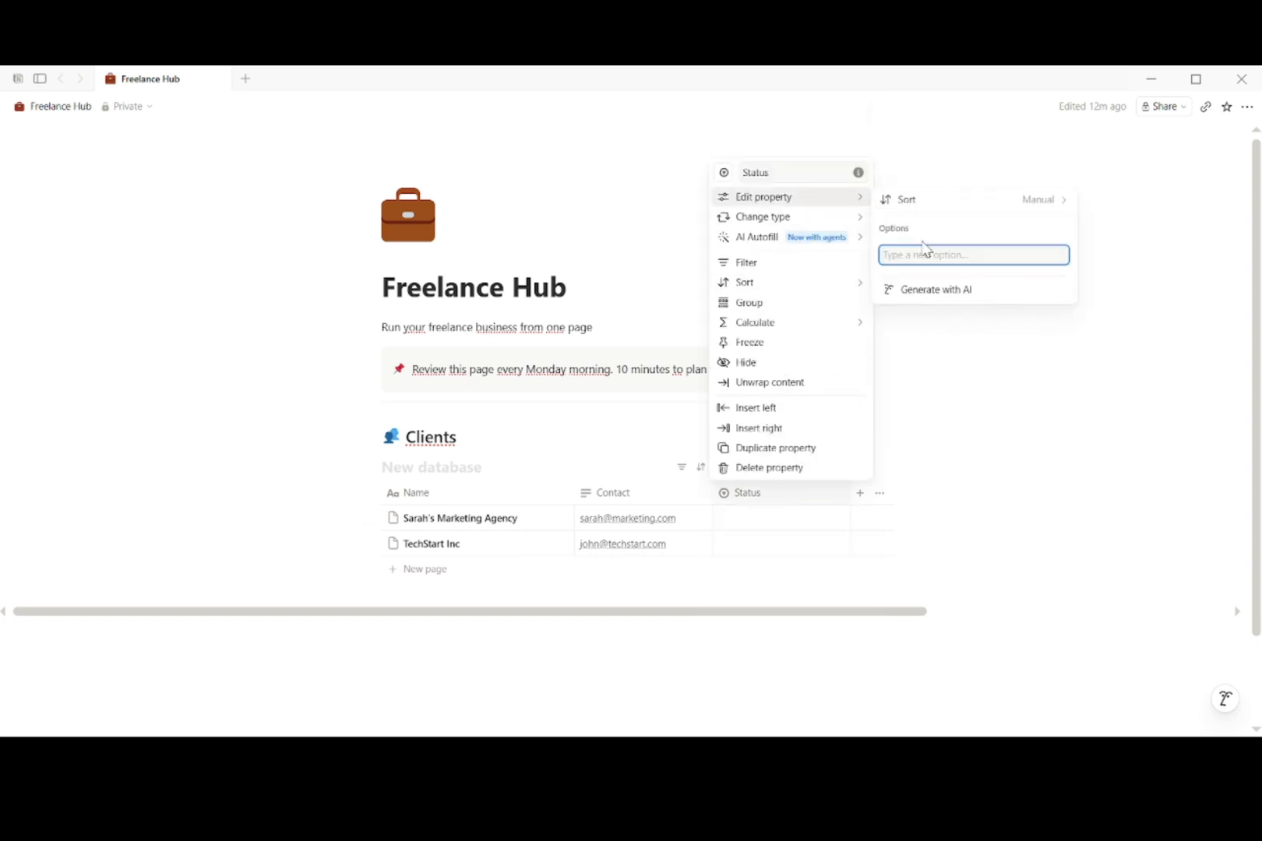
text(aCTIVE)
key(BackSpace)
key(BackSpace)
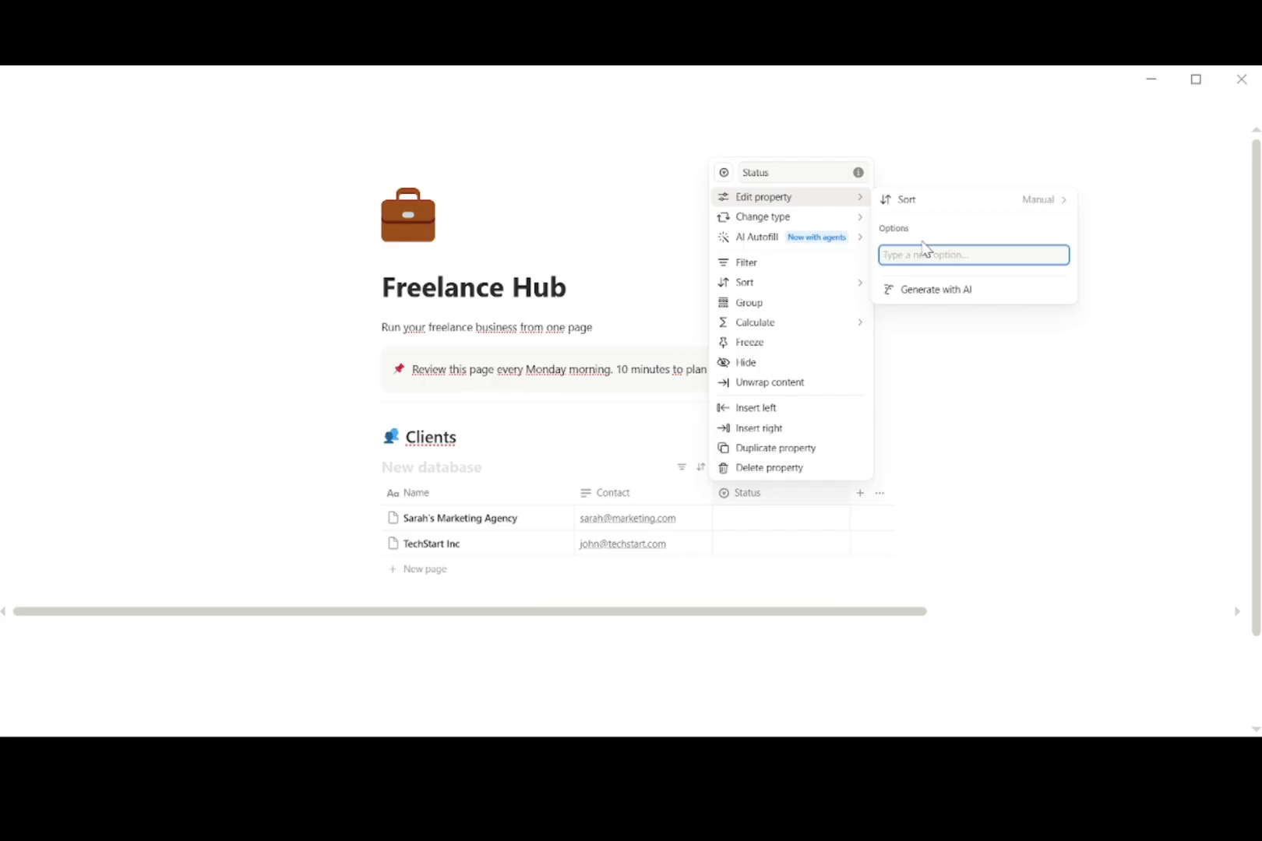
text(Active)
key(Return)
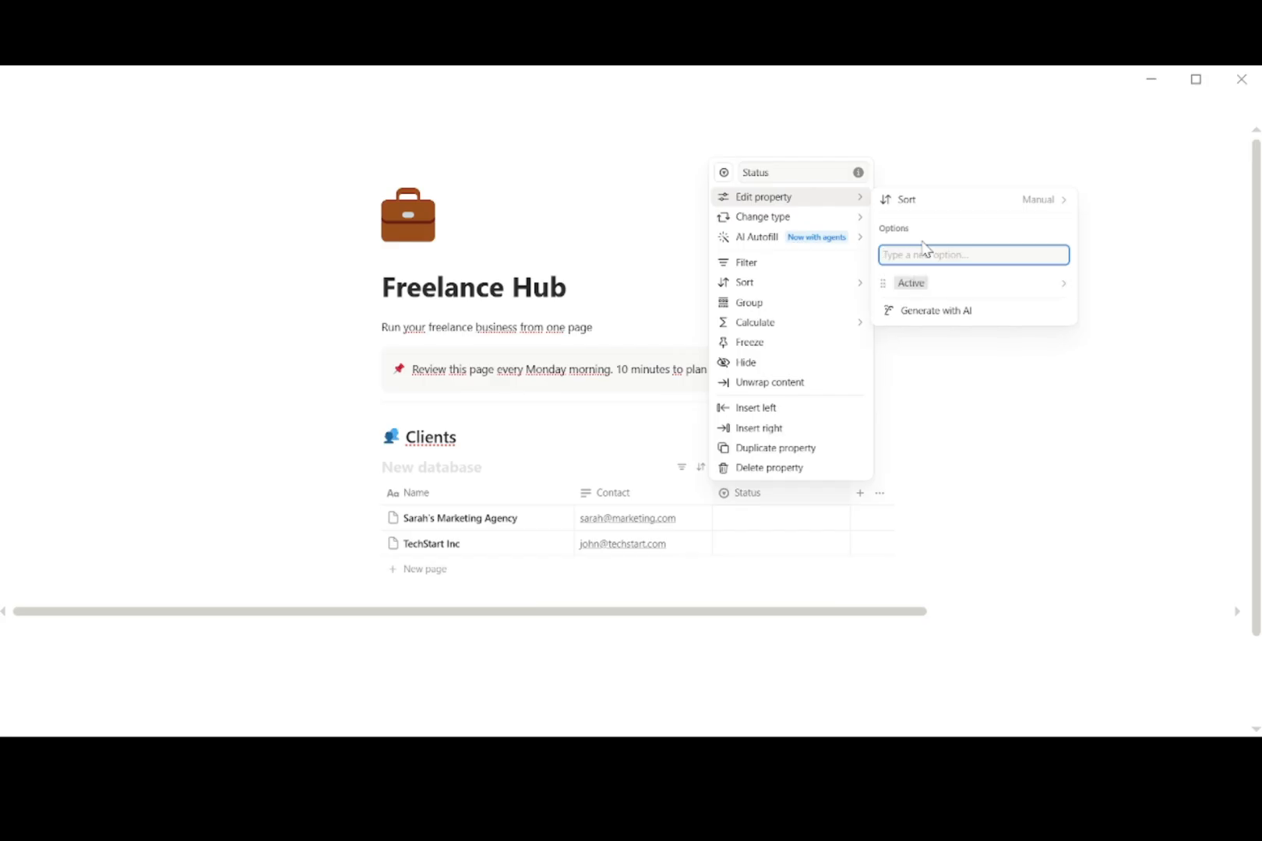
text(LKE)
text(d)
key(Return)
text(Past Client)
key(Return)
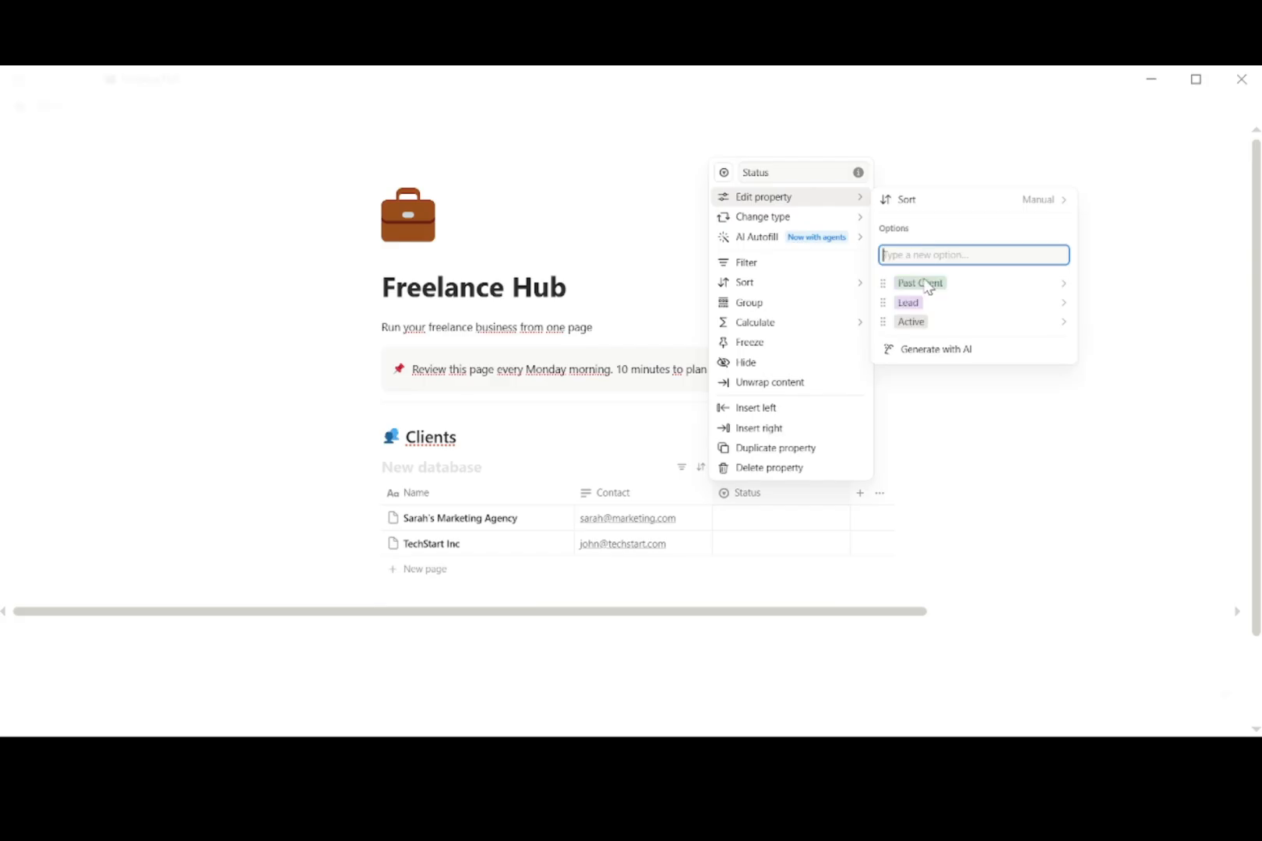
click(878, 562)
Step: Mark the marketing agency as Past Client and TechStart Inc as Lead
click(802, 518)
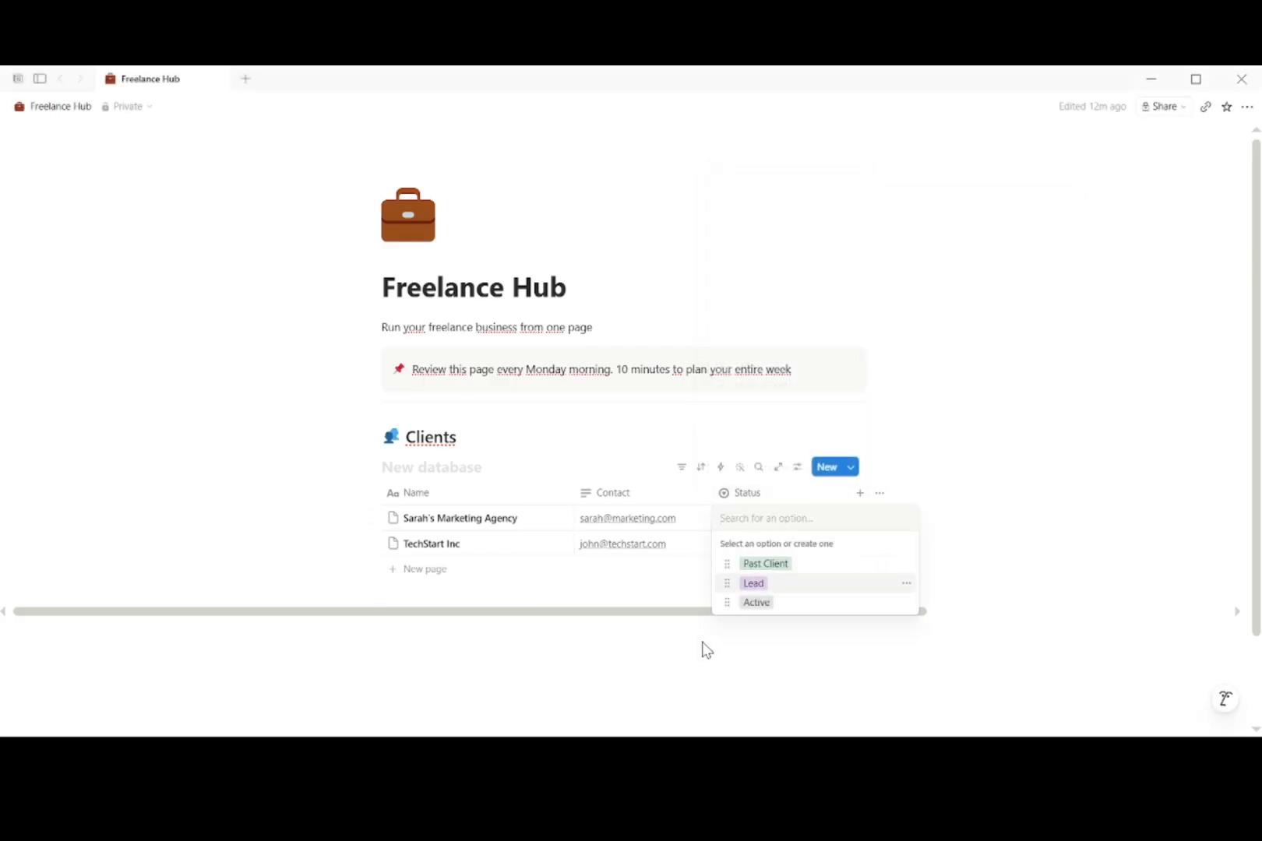
key(Escape)
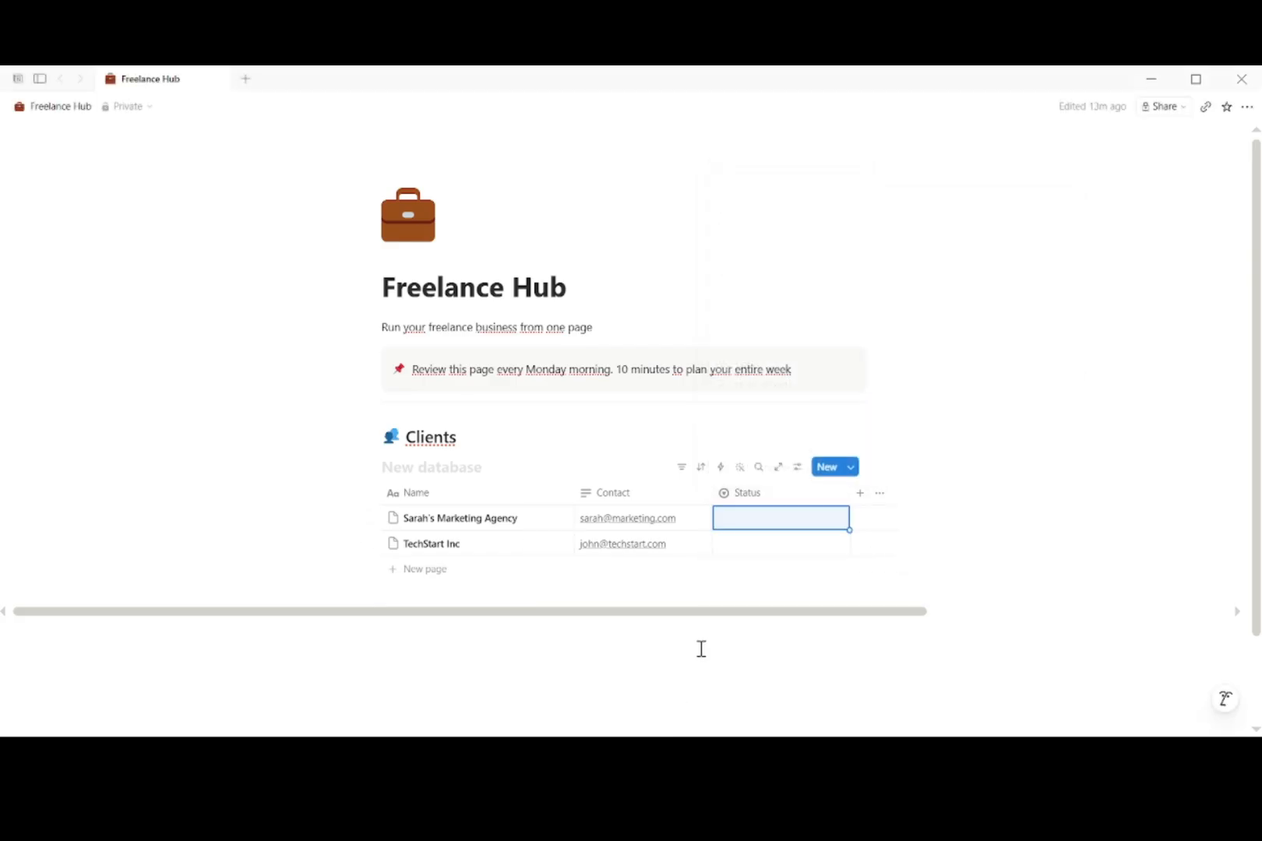
click(800, 519)
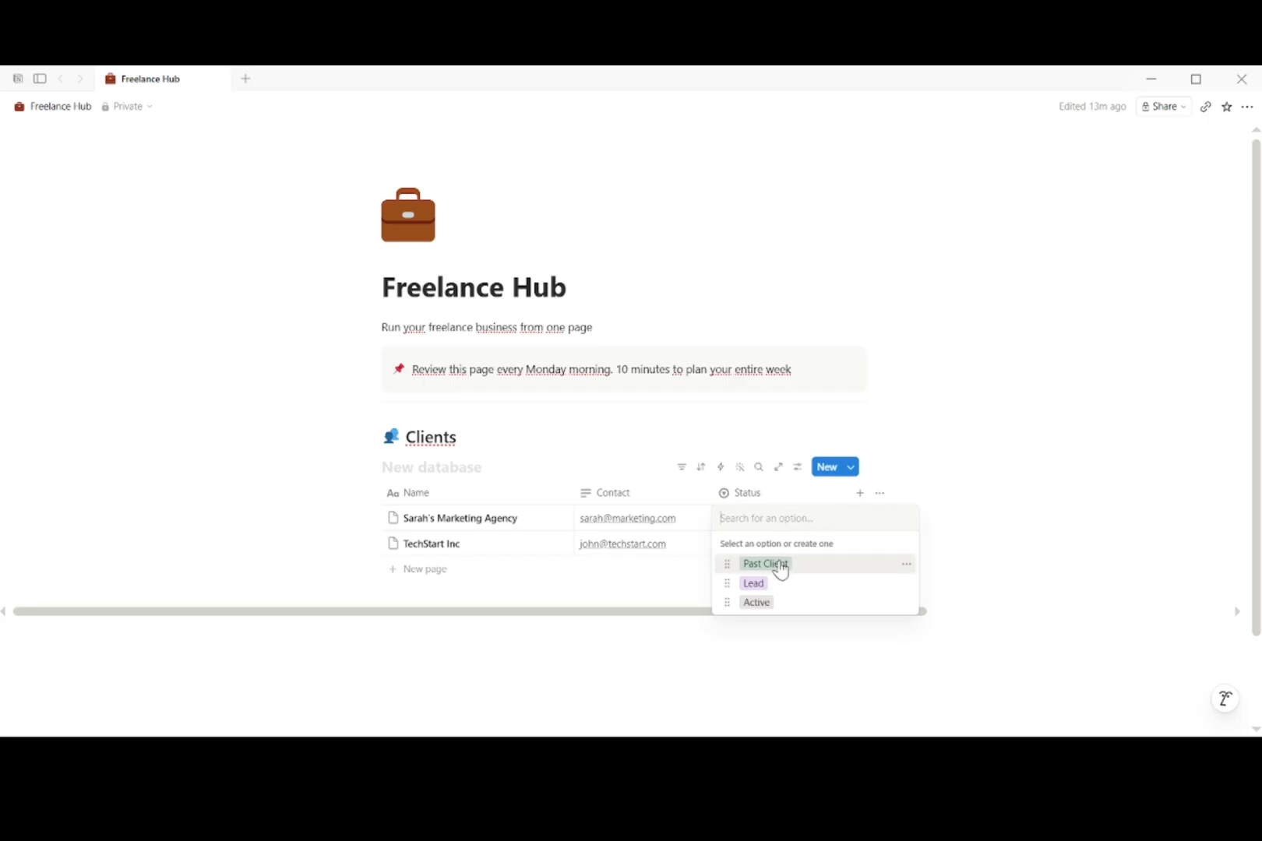
click(780, 564)
click(780, 544)
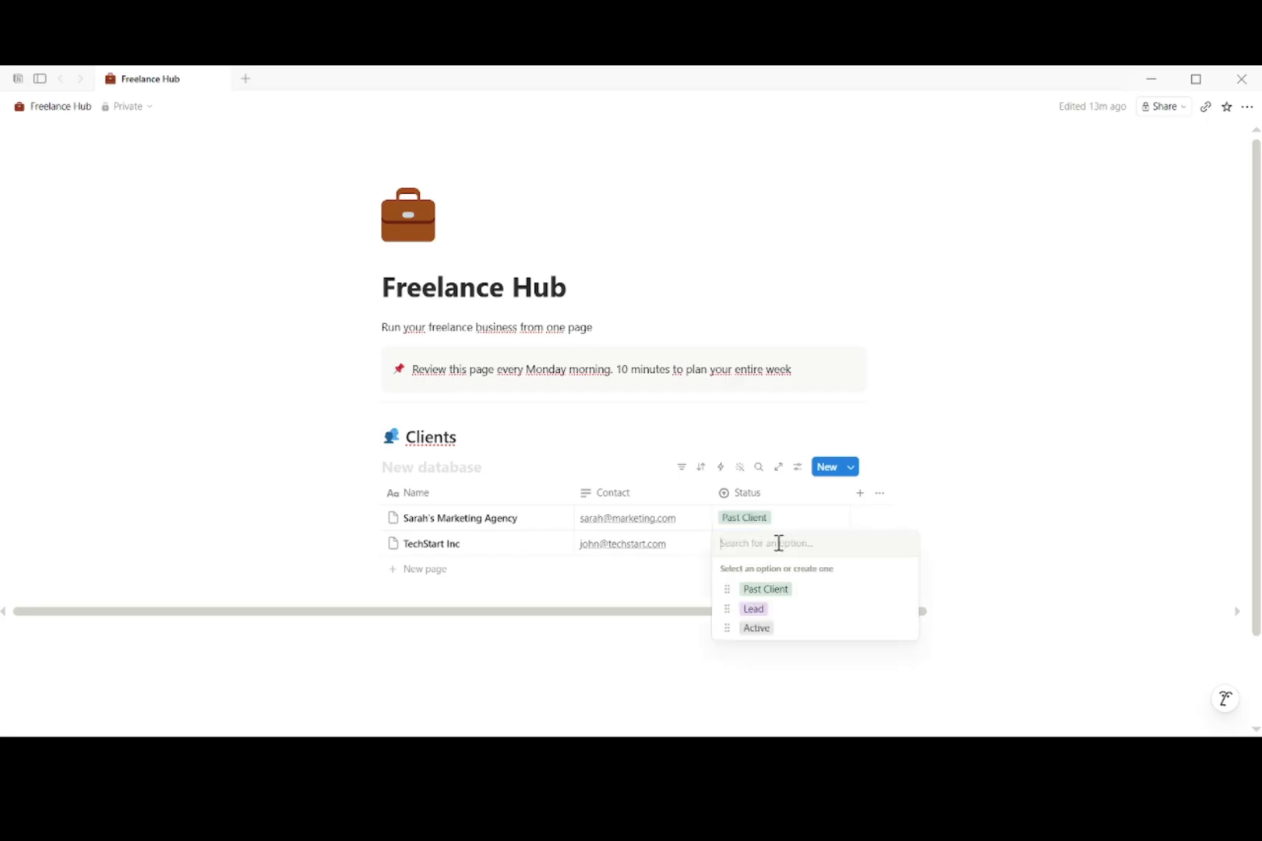
click(769, 610)
click(795, 639)
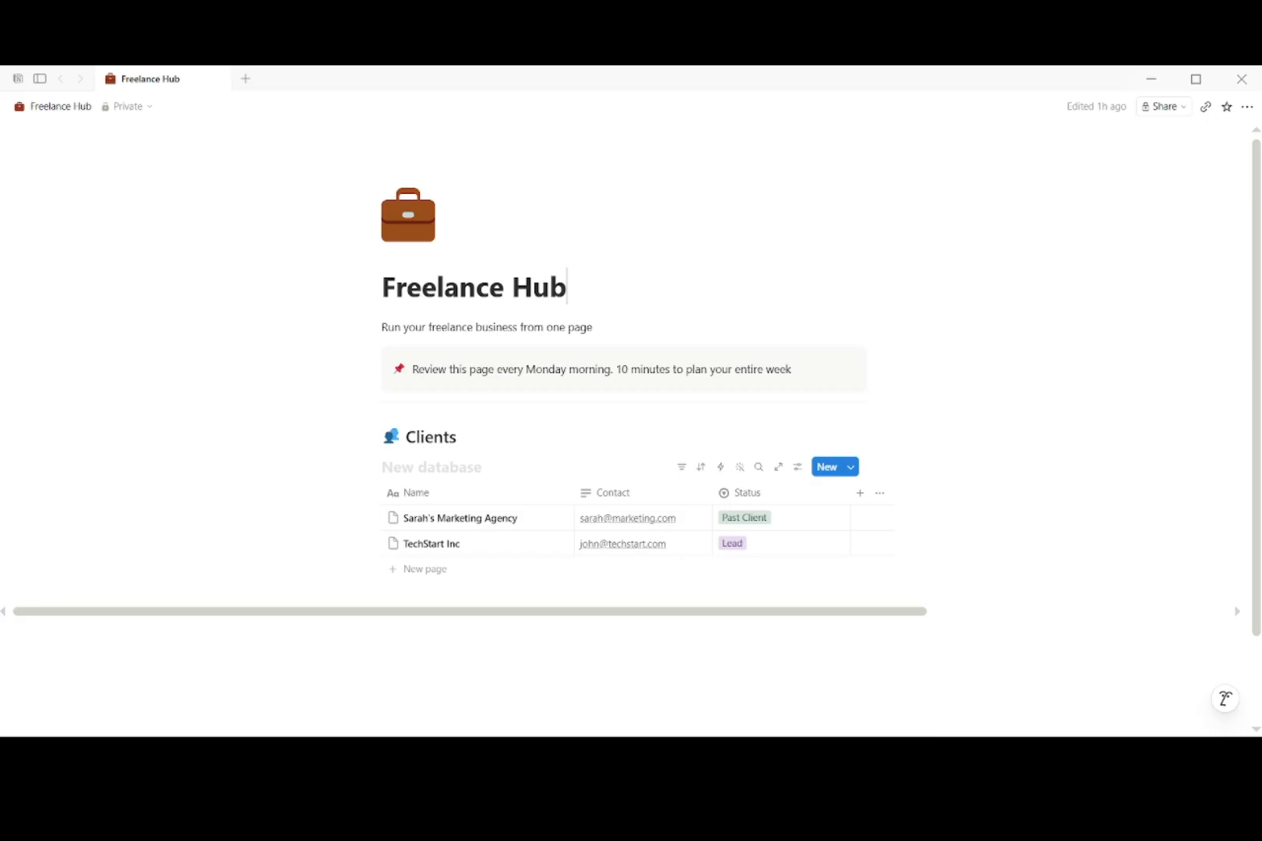
Step: Add a Select column named Service with Web Design as its first option
click(860, 494)
text(Serv)
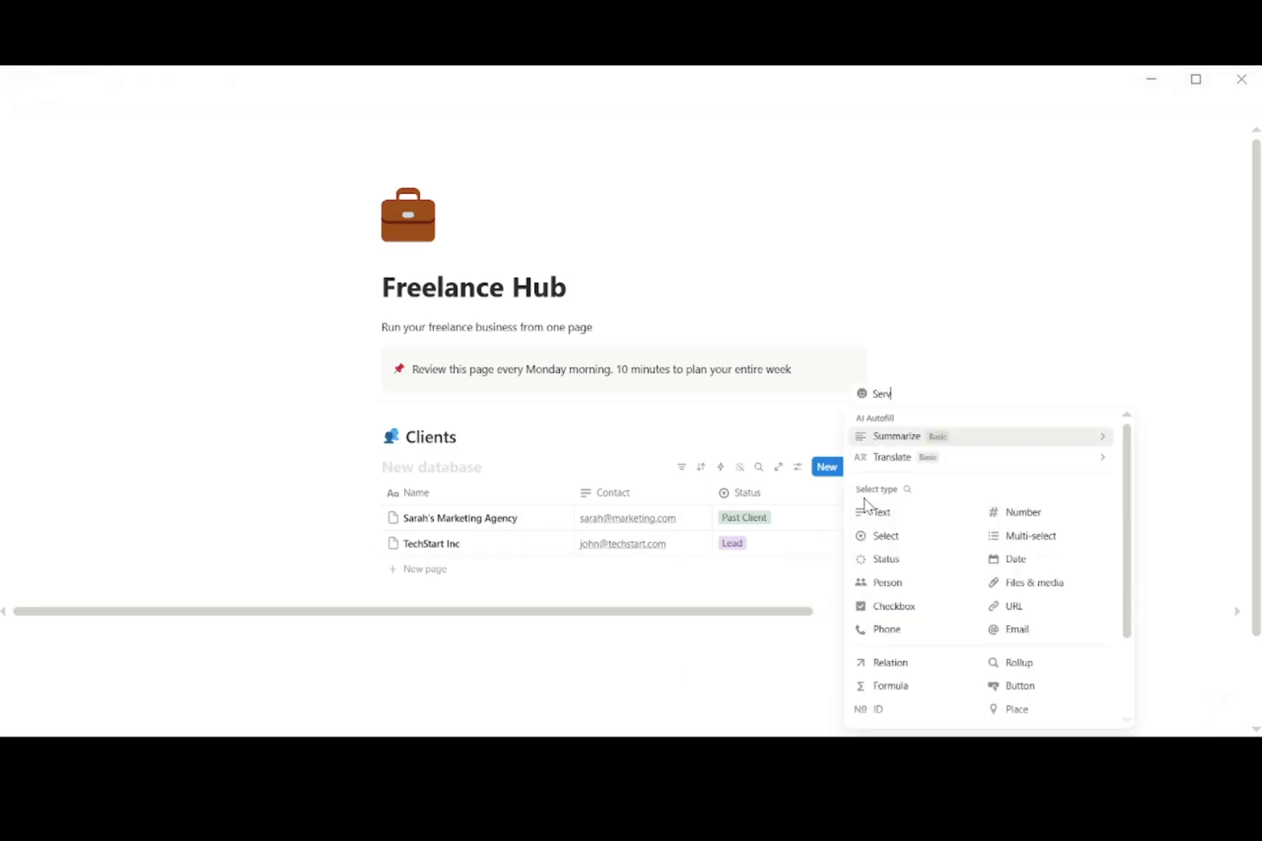
text(ice)
click(882, 538)
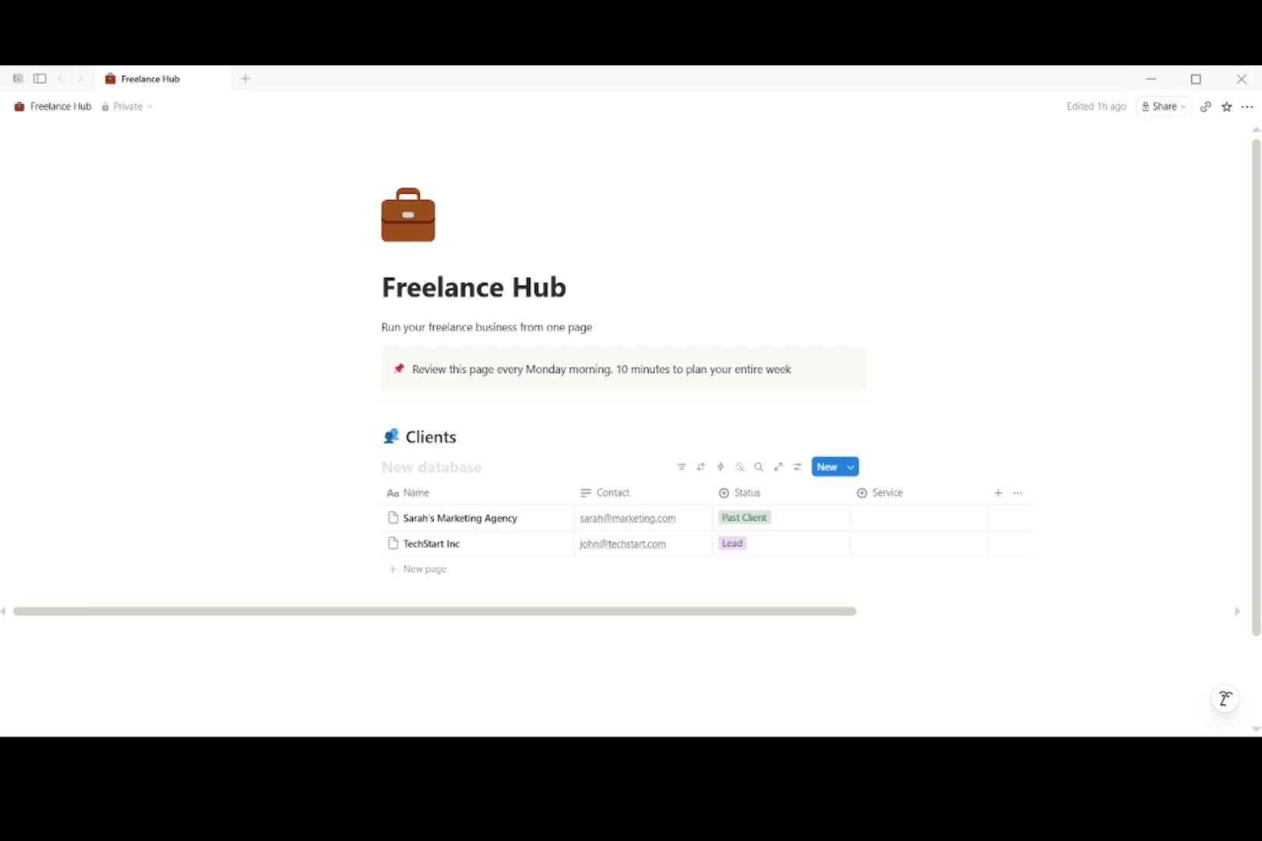
click(941, 505)
mouse_move(973, 197)
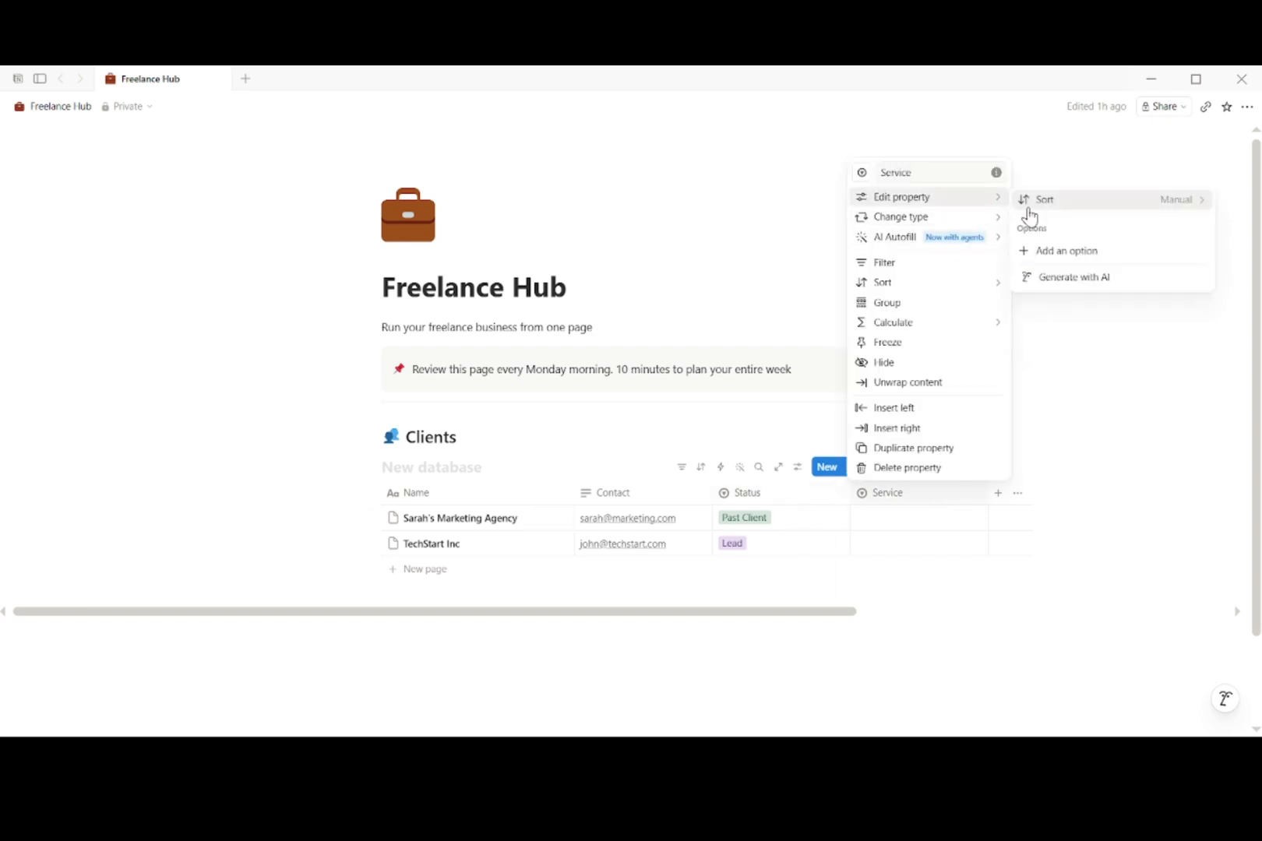
click(1045, 251)
text(Web Design)
key(Return)
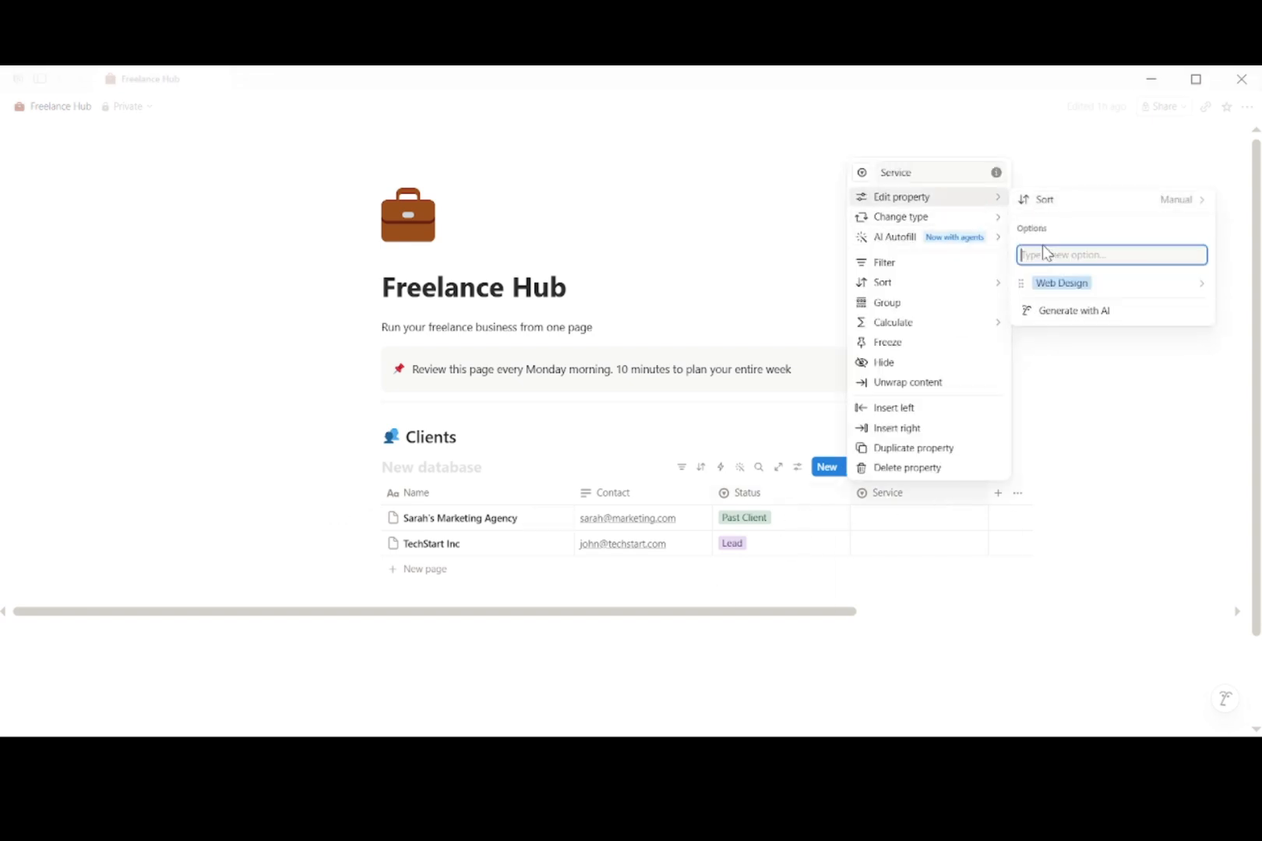
Step: Add content writing, Consulting, Video production and Social Media as further Service options
text(content wri)
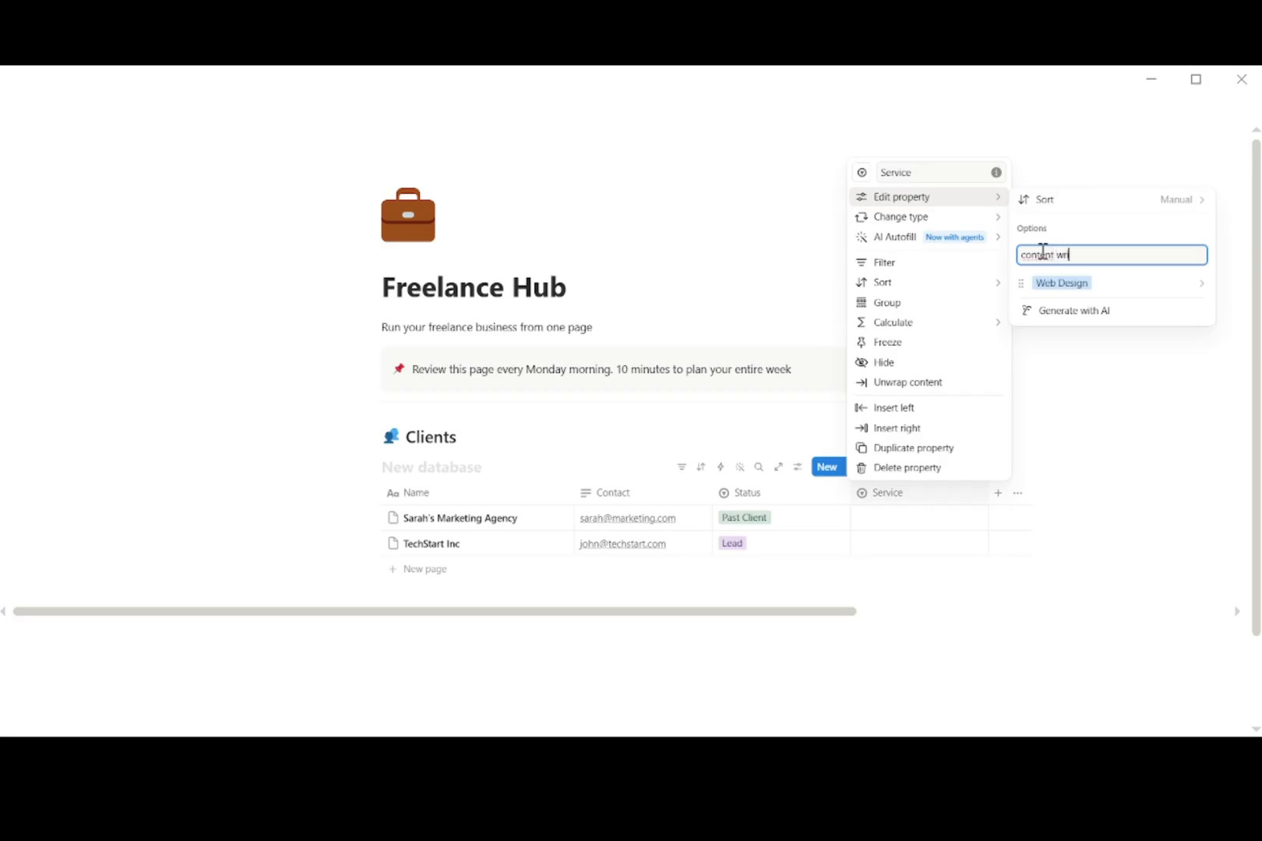
text(ting)
key(Return)
key(Escape)
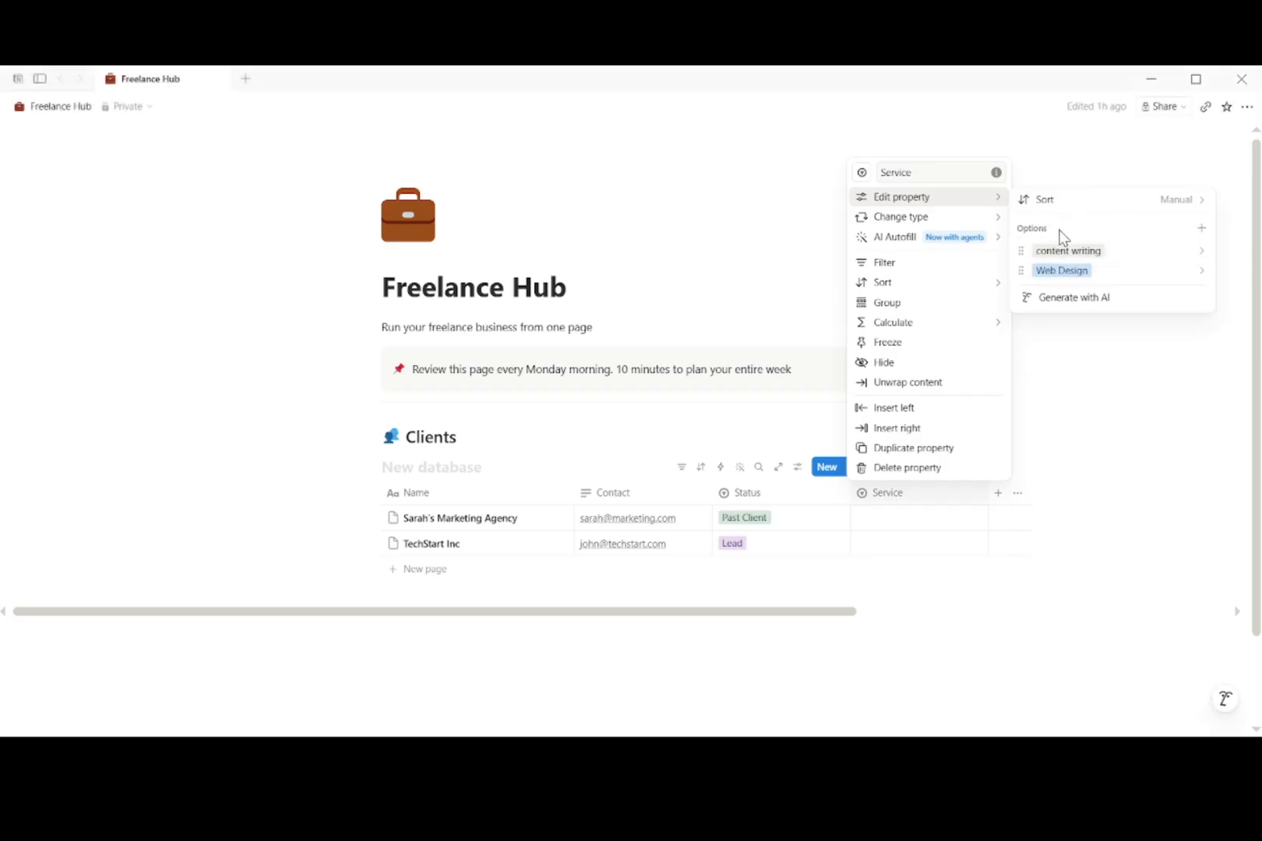
click(1200, 230)
text(Consulting)
key(Return)
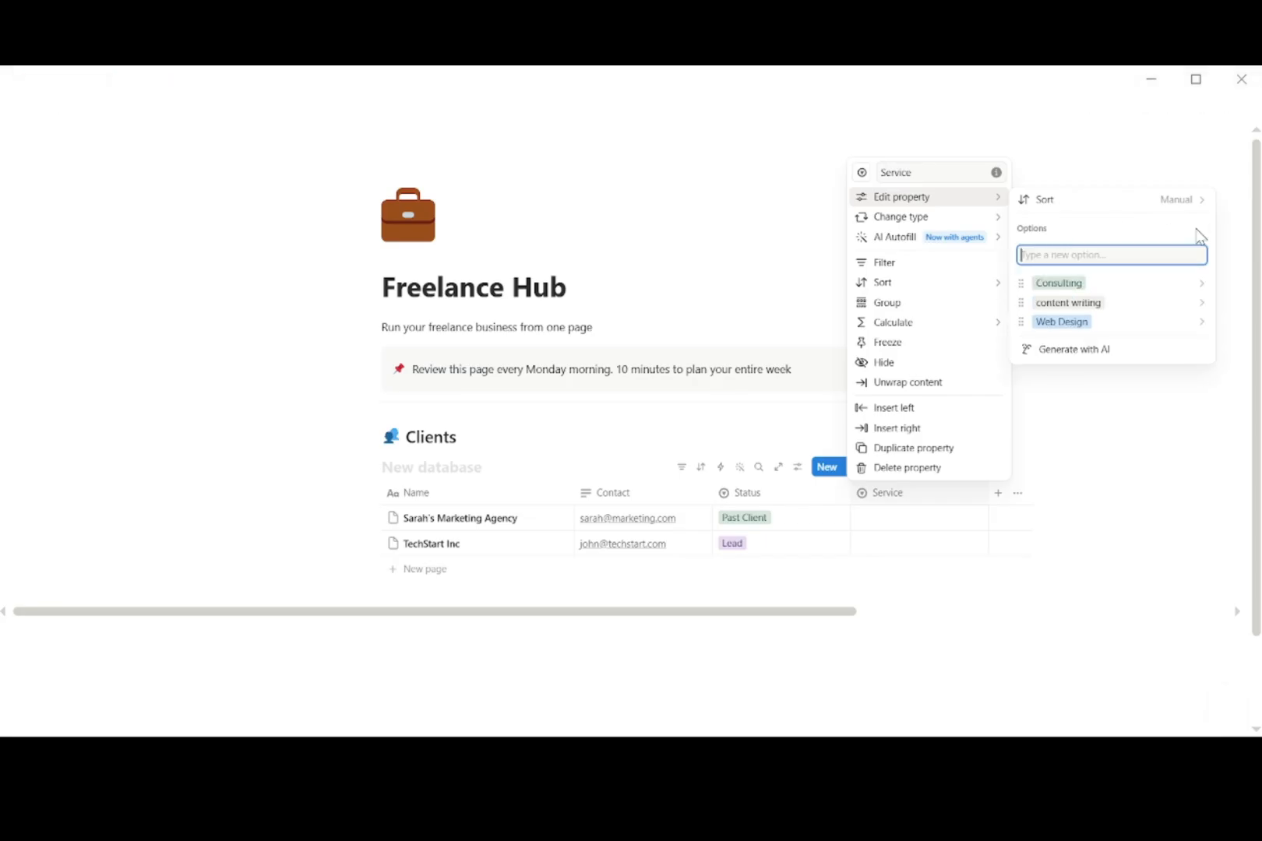
text(Video production)
key(Return)
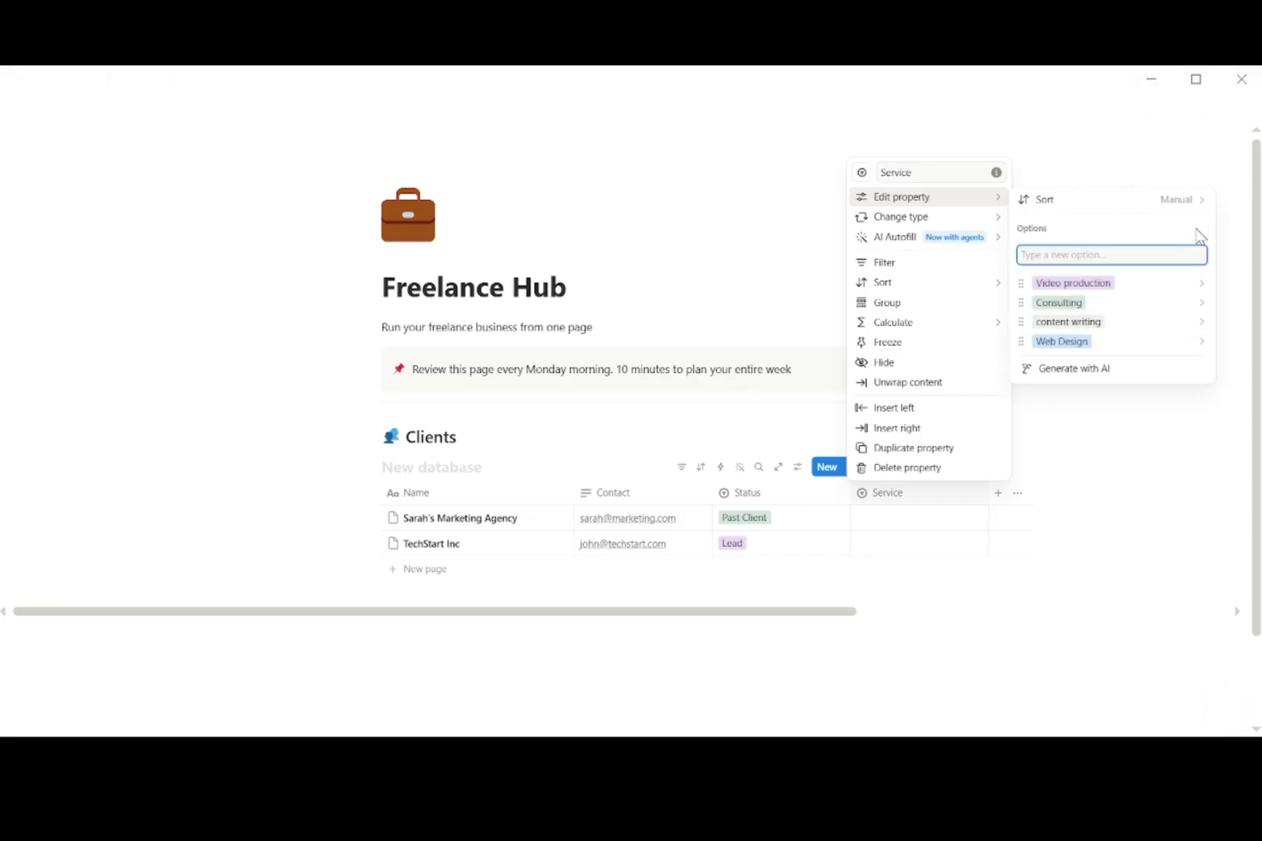
text(Social Media)
key(Return)
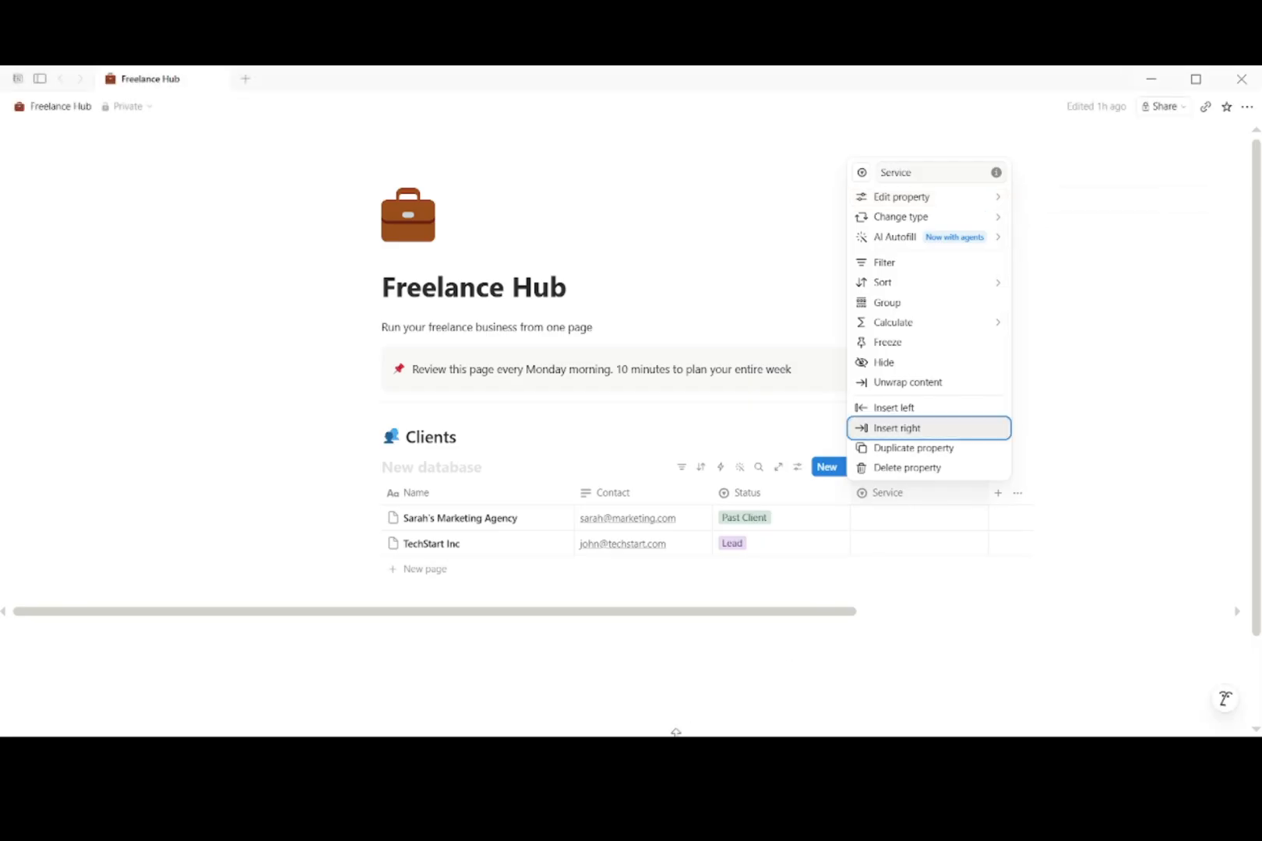
Step: Add a Number column named Rate formatted as US Dollar
key(Escape)
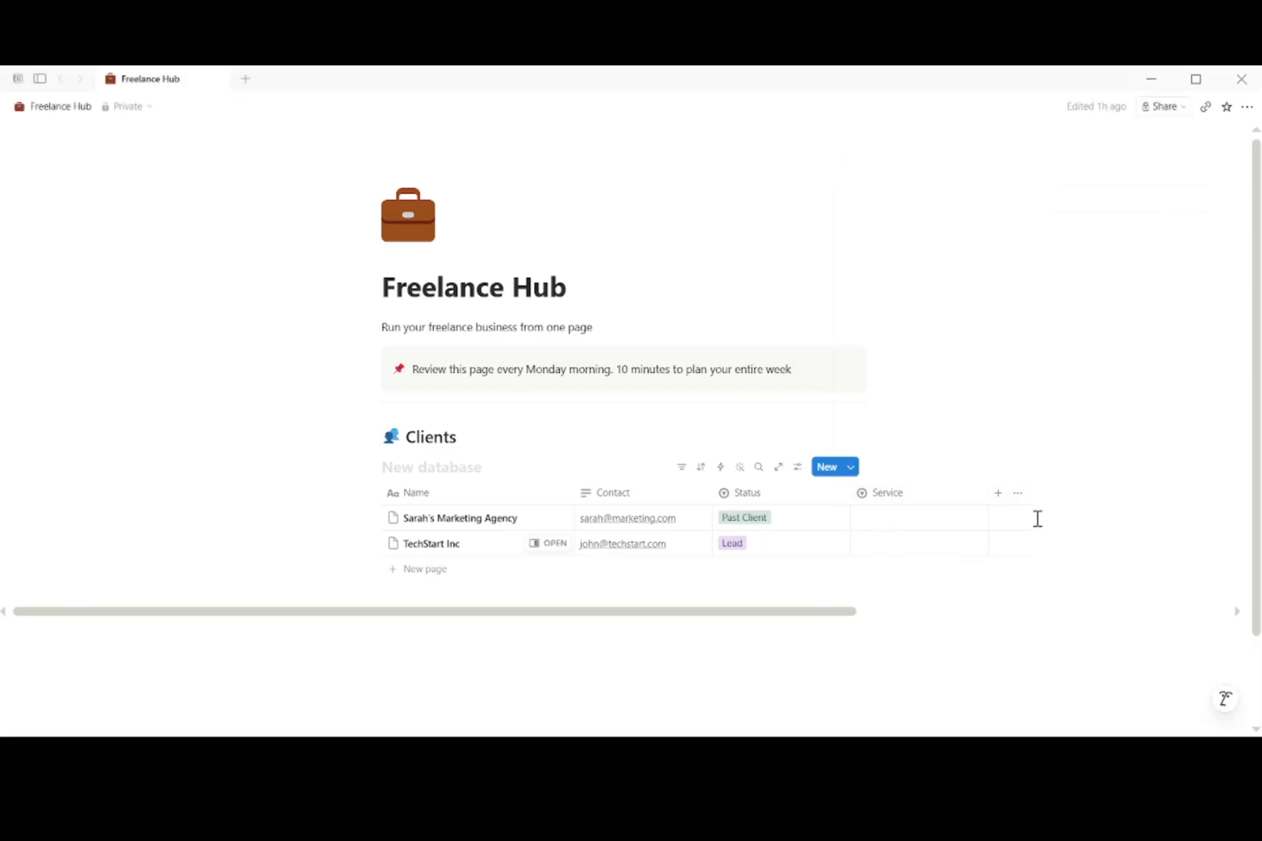
click(1004, 499)
text(Rate)
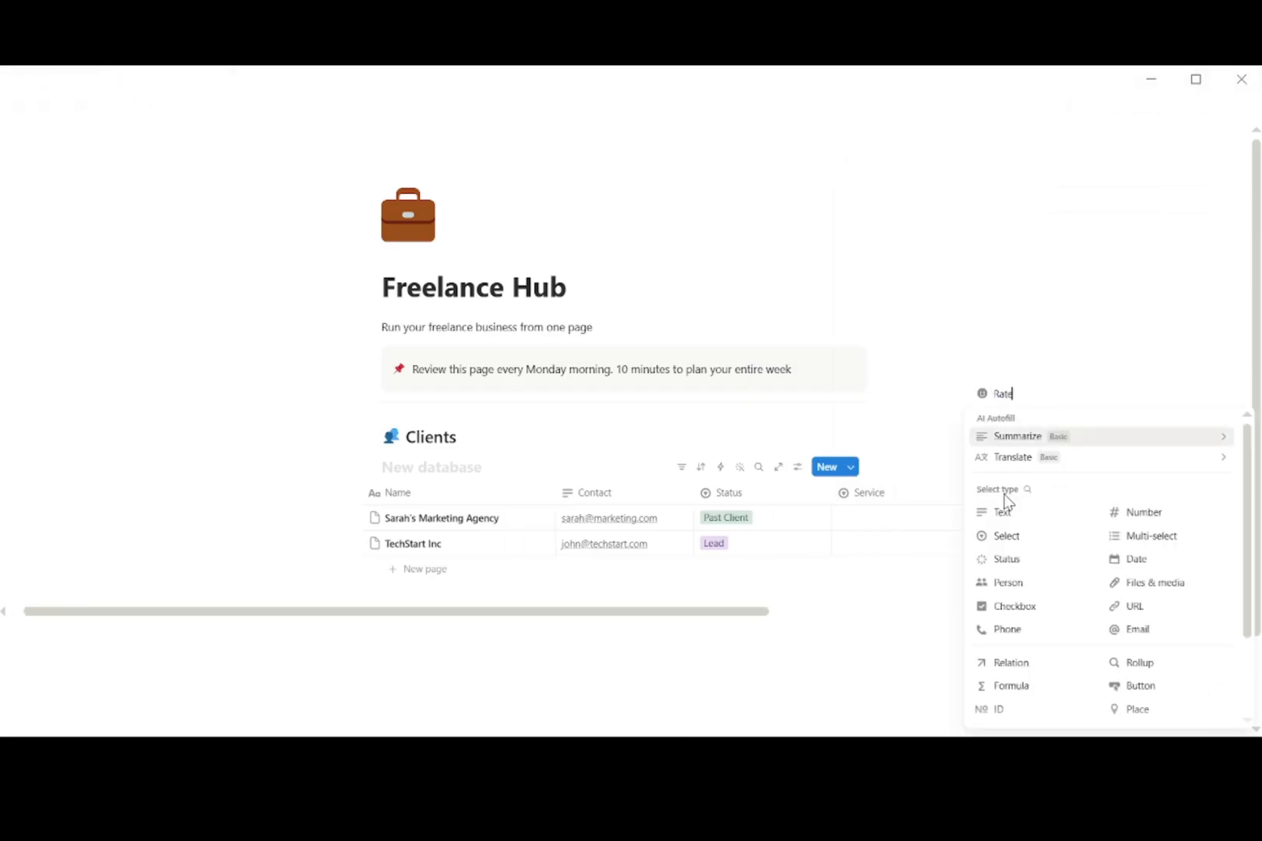
click(1139, 511)
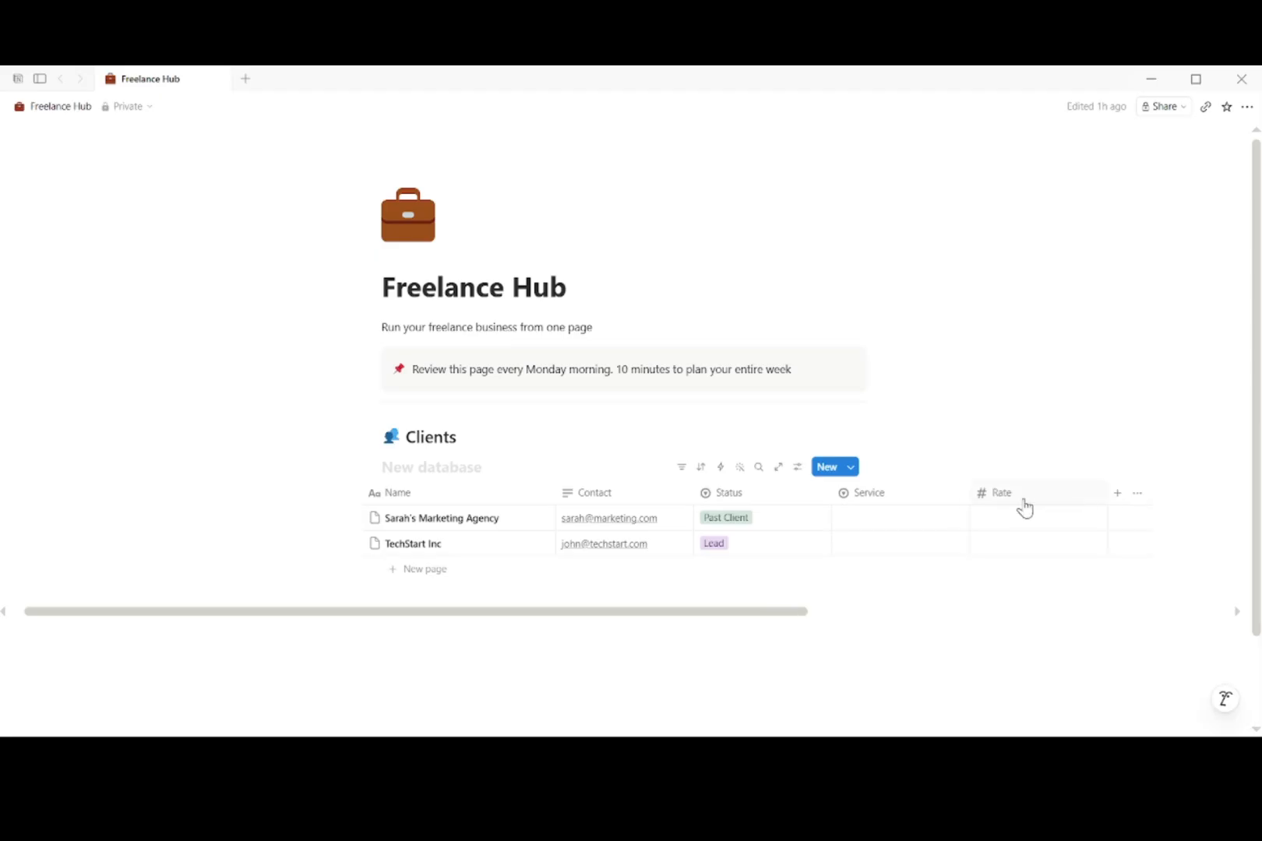
mouse_move(1108, 219)
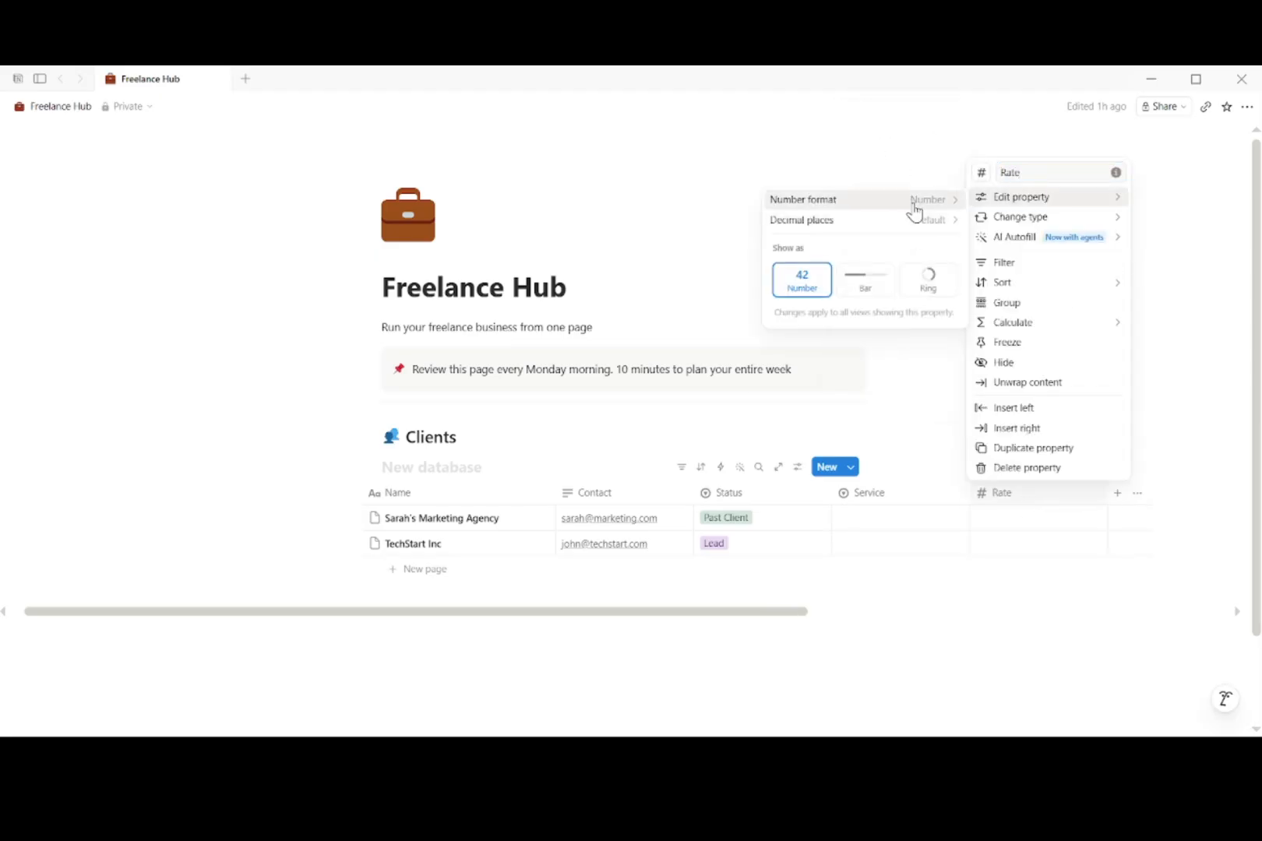
click(916, 204)
click(890, 315)
click(994, 574)
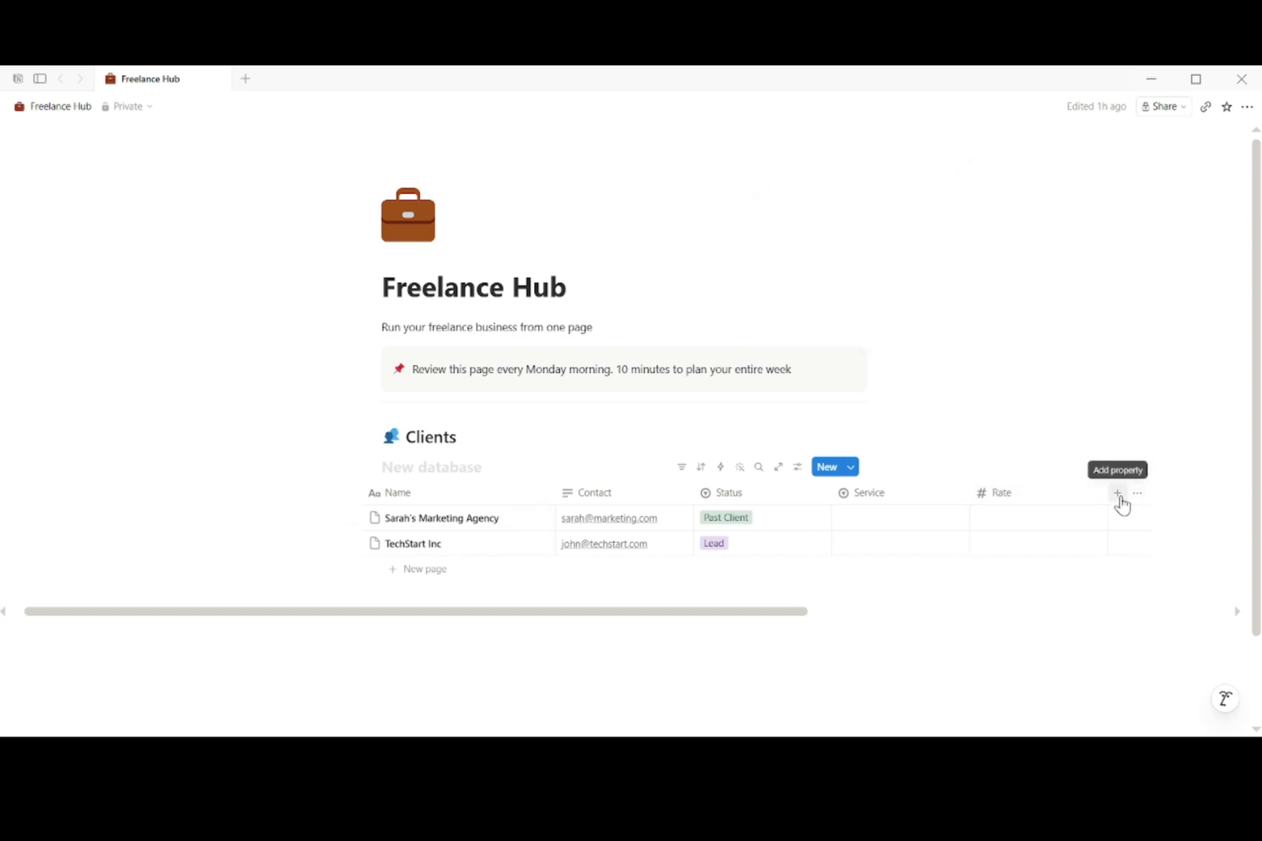
Step: Add a text column named Notes to the Clients table
drag(802, 615, 900, 625)
click(961, 493)
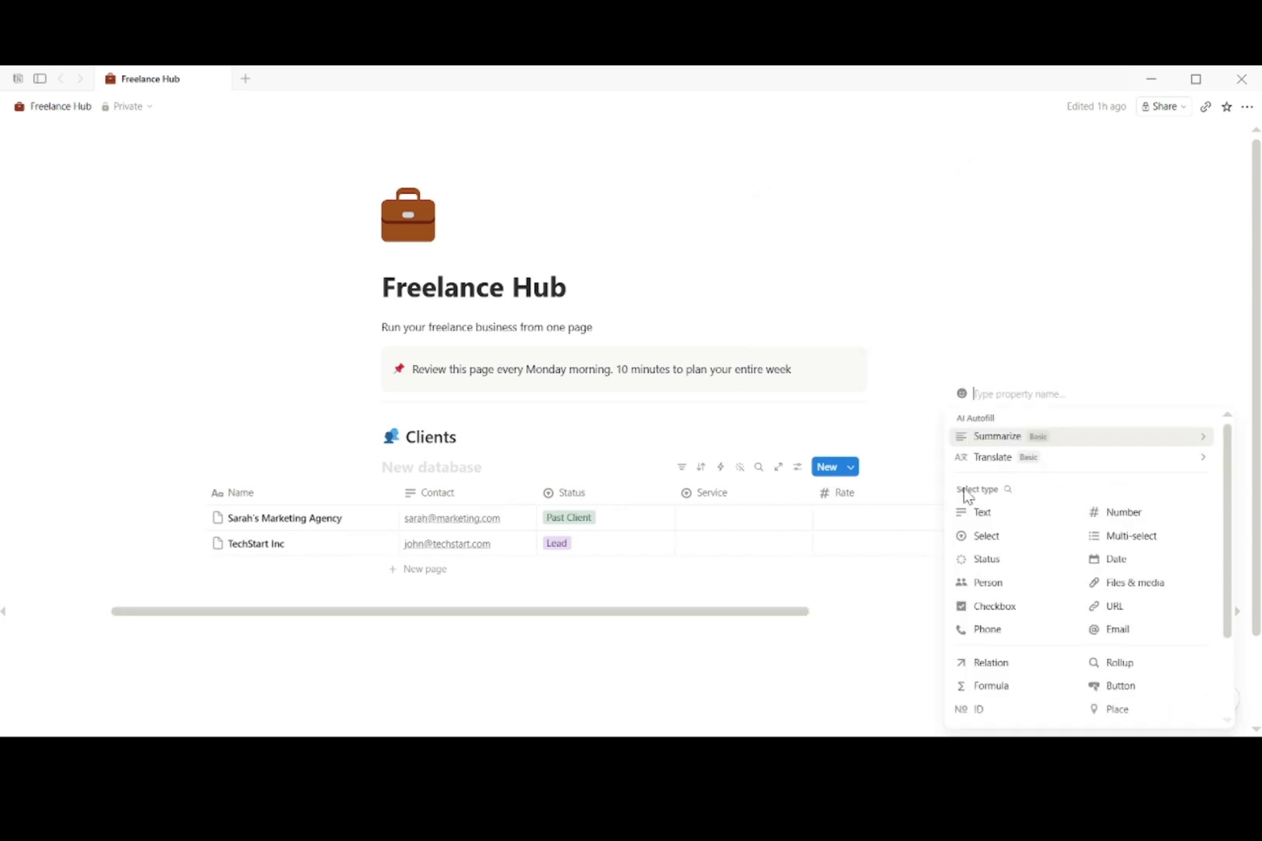
text(Notes)
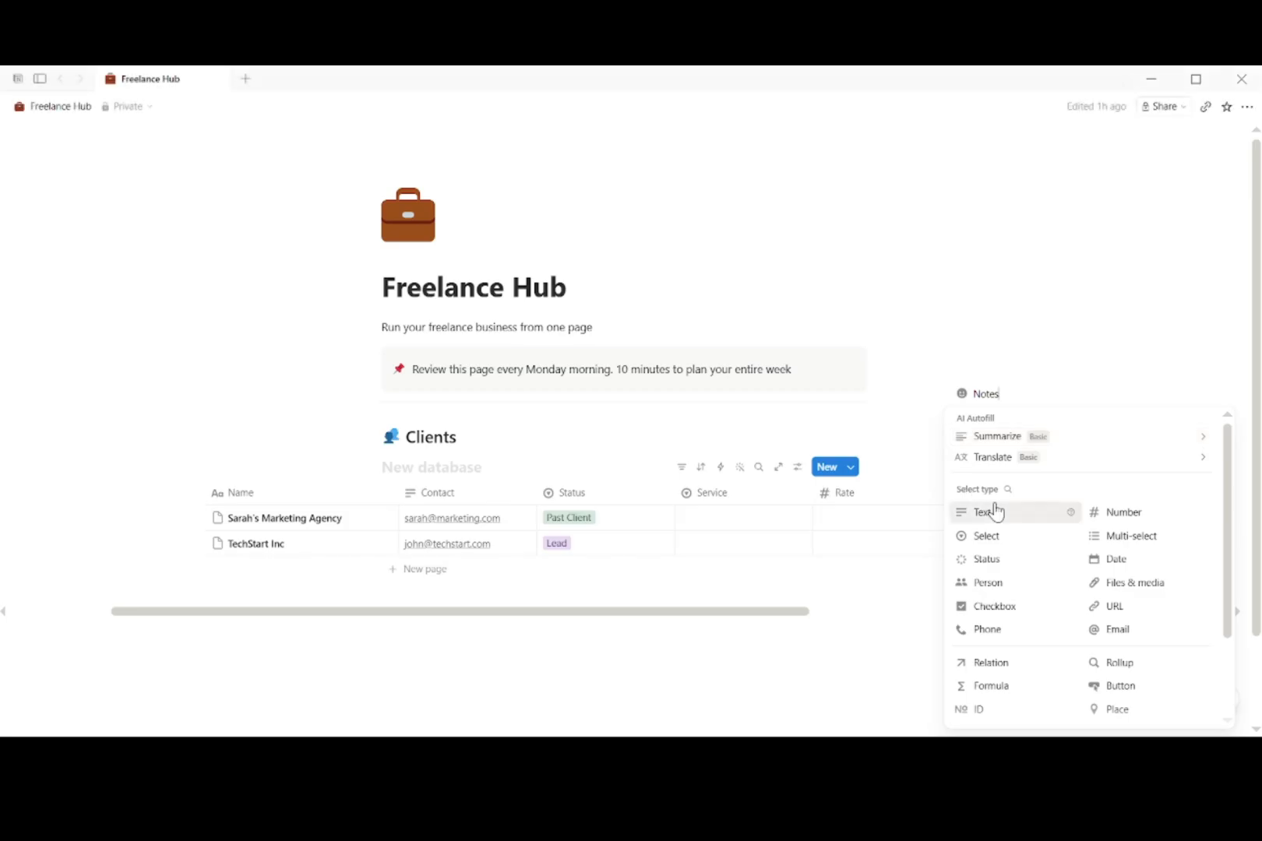
click(993, 512)
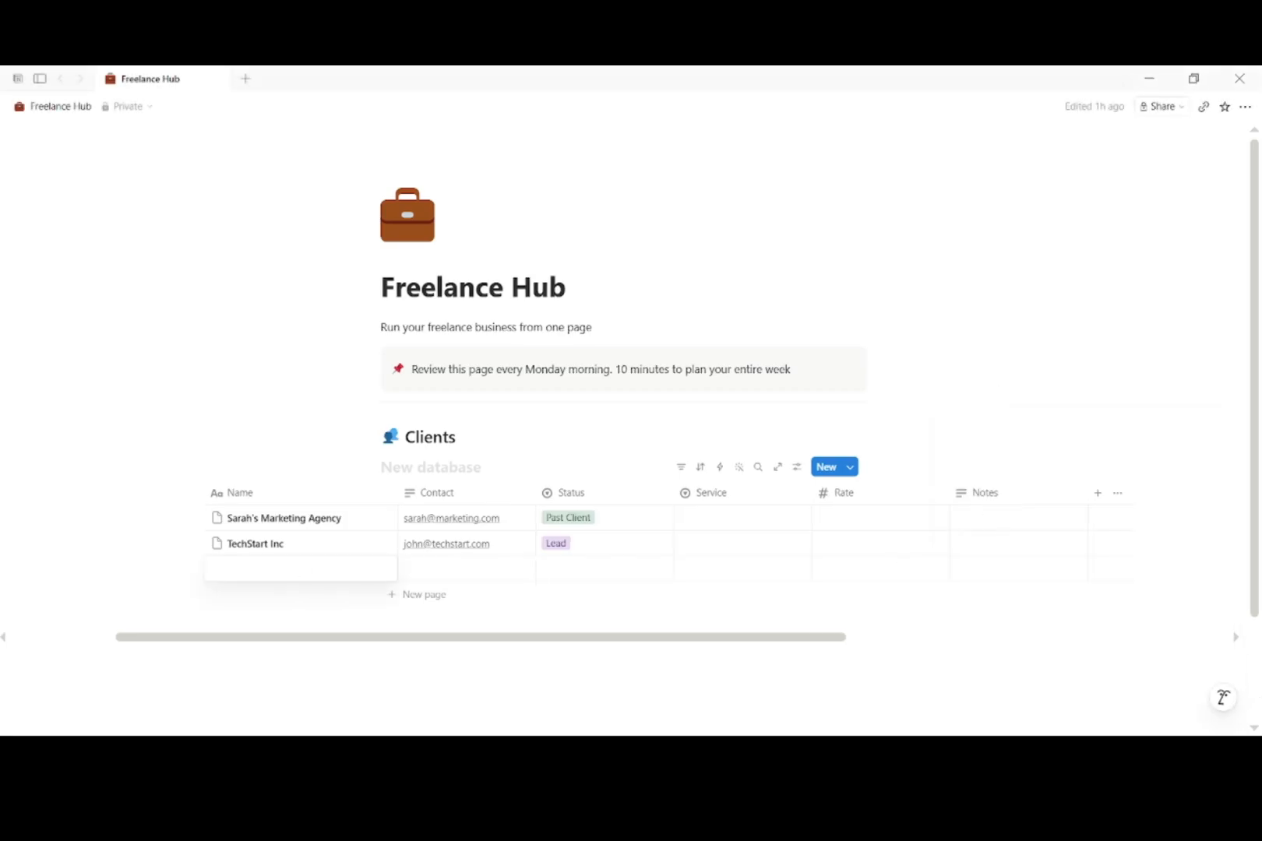
Step: Complete the restaurant client row: contact, Past Client, Web Design, rate 800, note 'Redesigned menu page'
text(Mike Restaurtant)
key(Return)
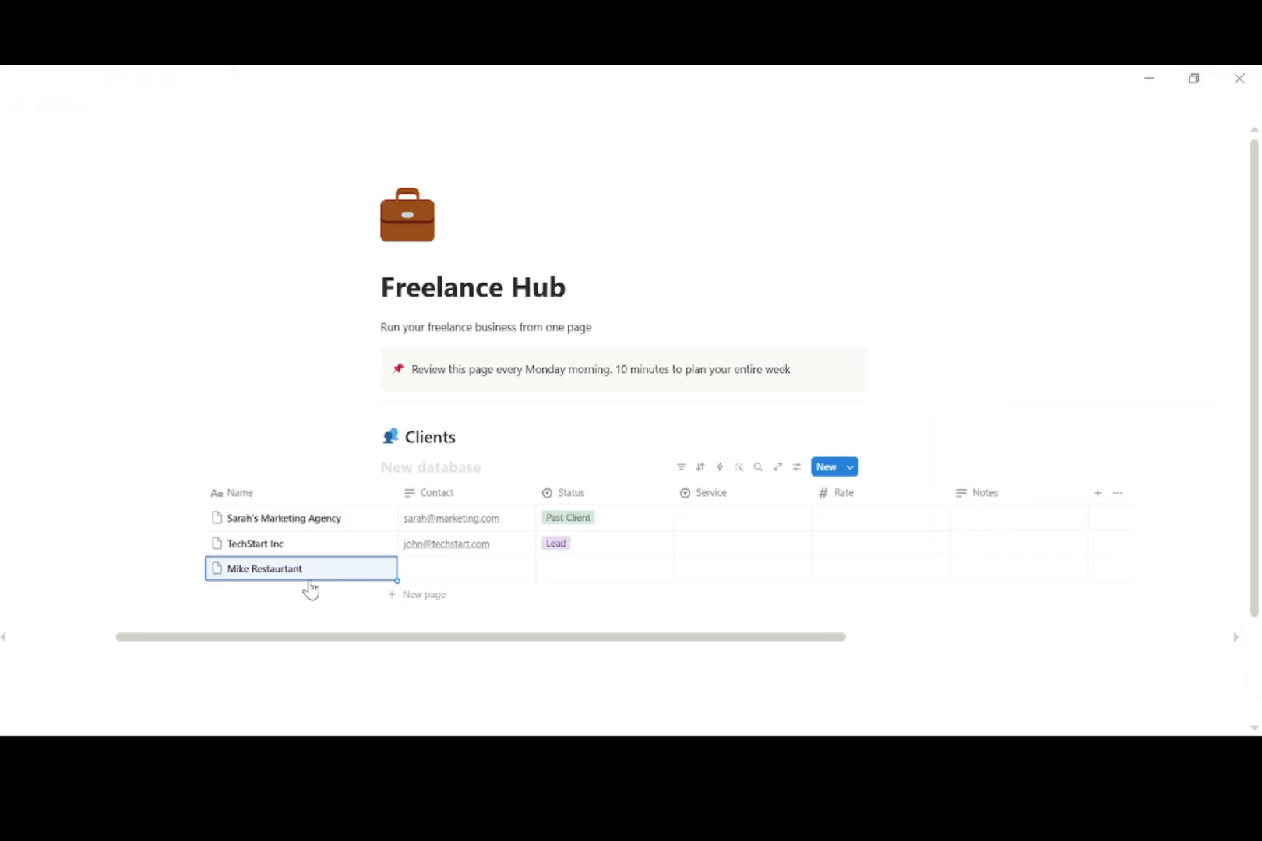
click(495, 575)
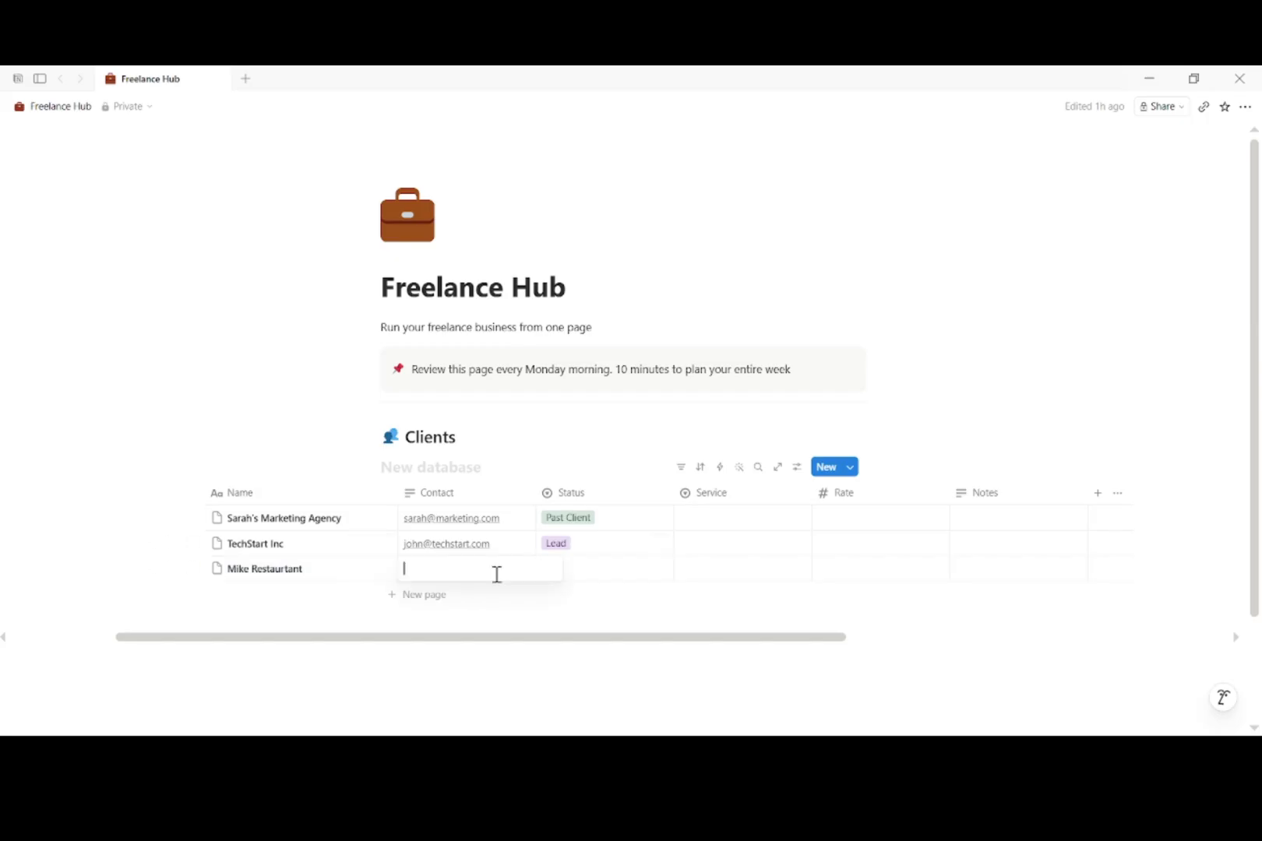
key(ctrl+v)
click(580, 569)
click(589, 614)
click(736, 569)
click(736, 690)
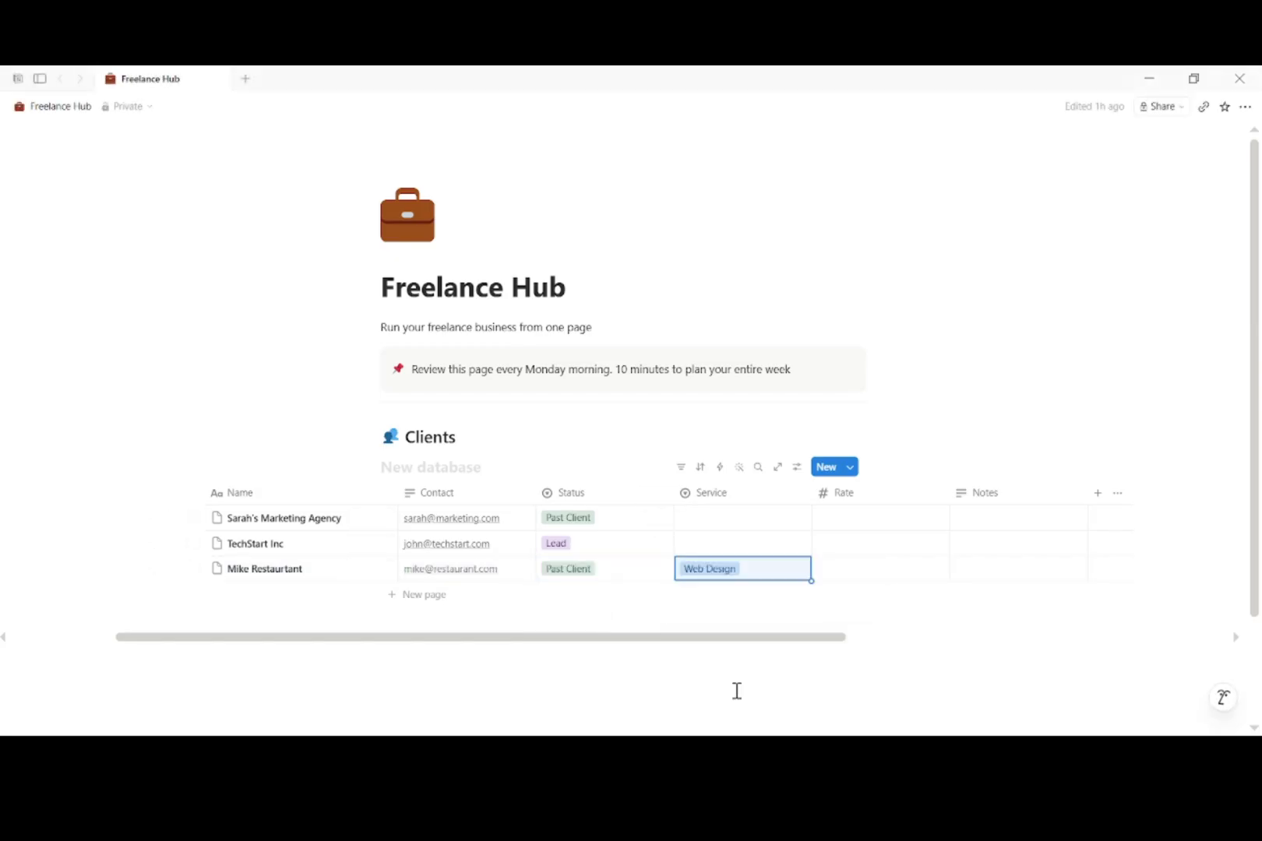
click(843, 571)
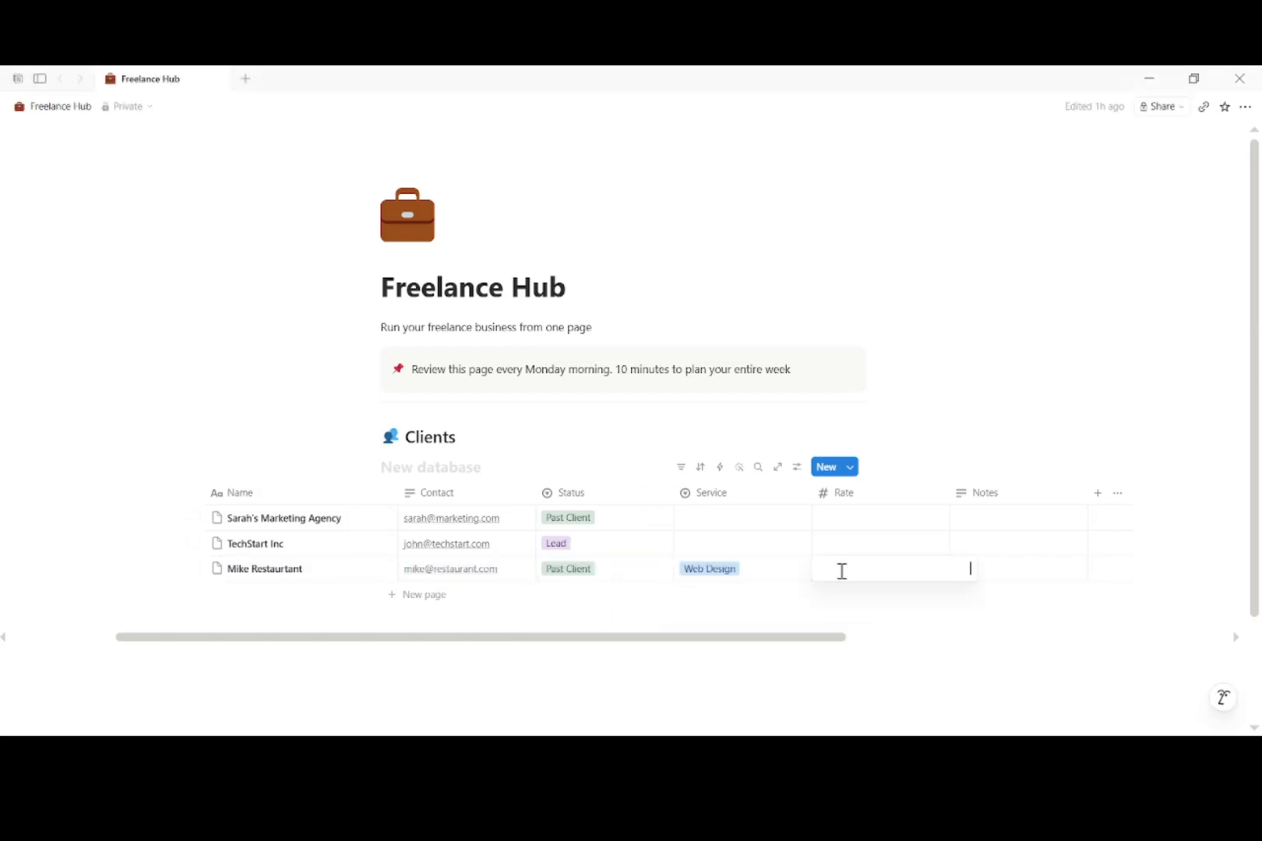
text(800)
key(Return)
click(1028, 566)
text(Redesigned menu page)
key(Return)
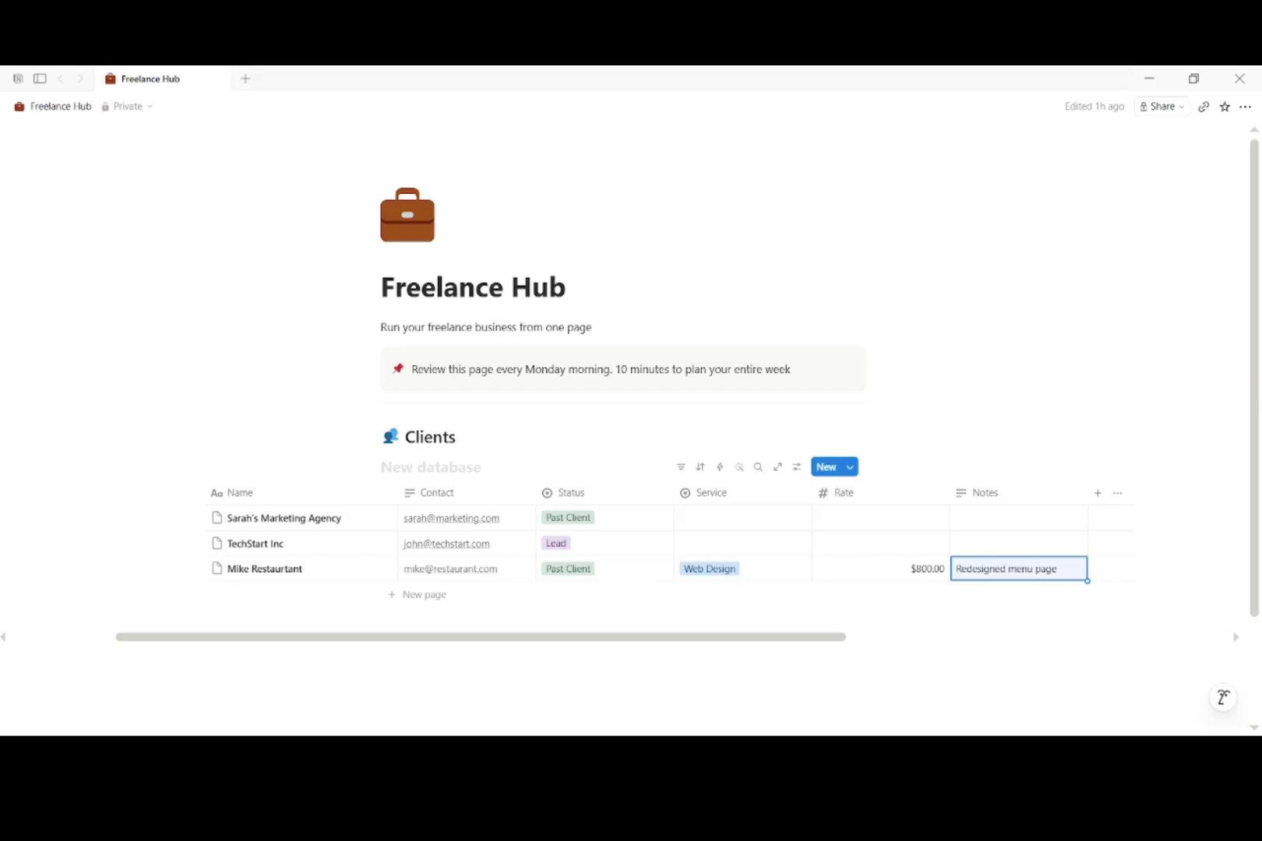
Step: Add Design Studio Co with contact e-mail, Video production, rate 1200, note 'Monthly video package'
click(389, 595)
text(Design Studio Co)
key(Return)
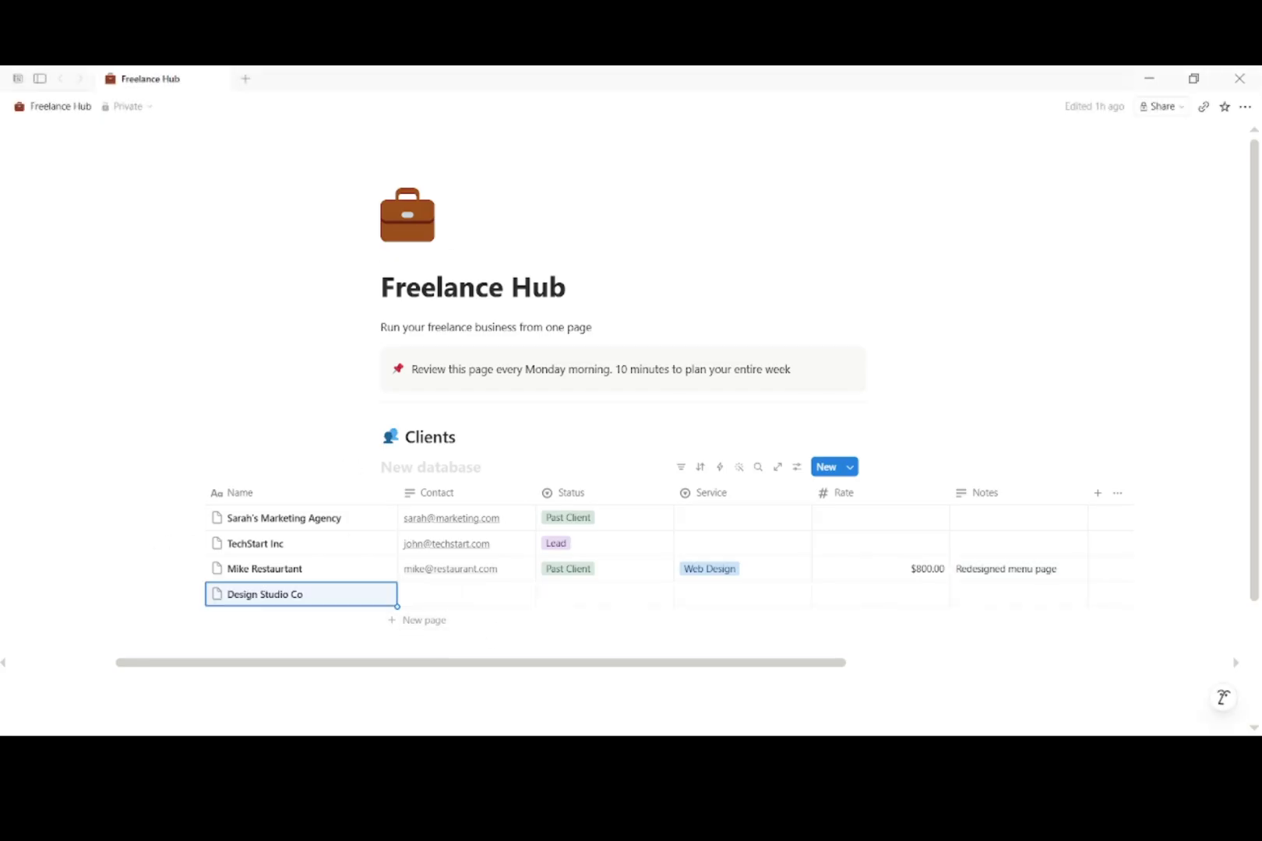
click(487, 600)
click(594, 600)
click(581, 678)
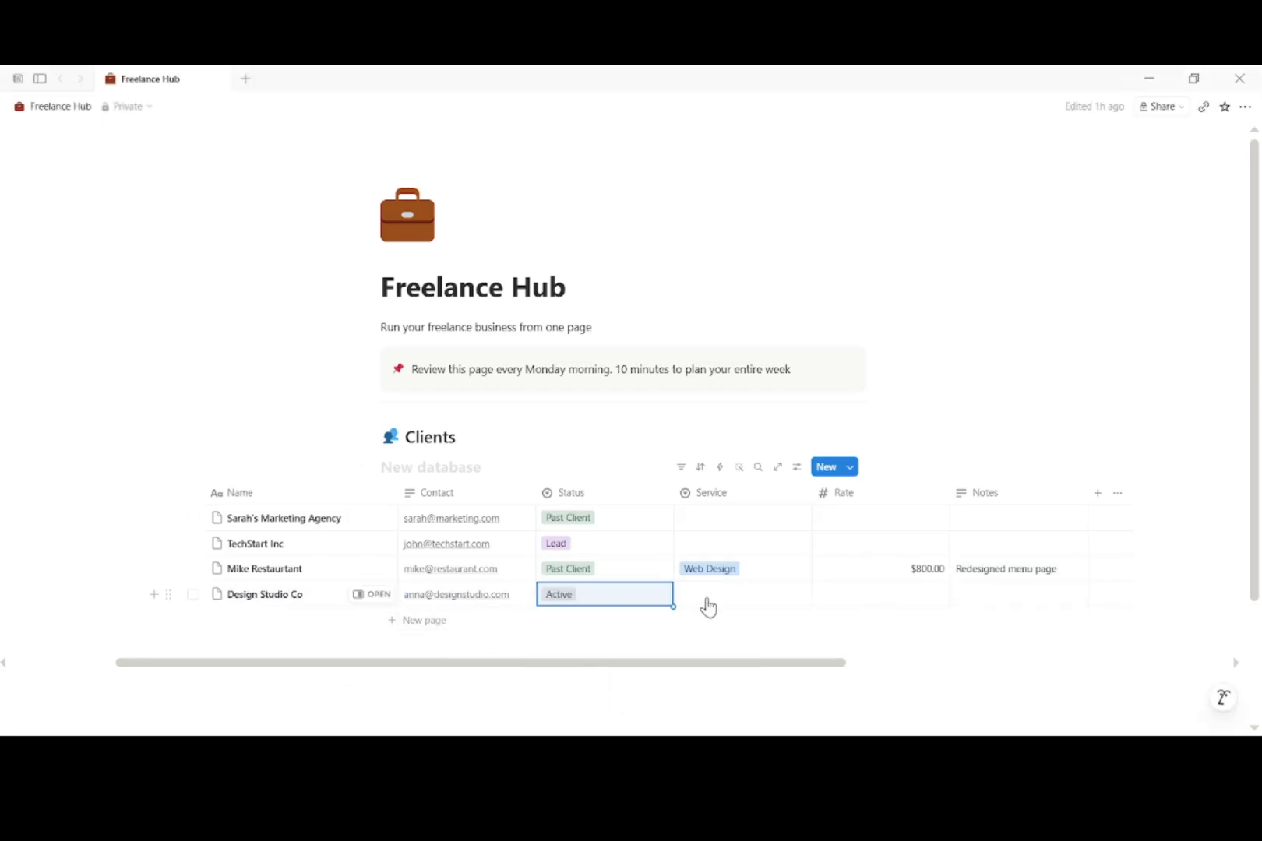
click(710, 598)
click(742, 512)
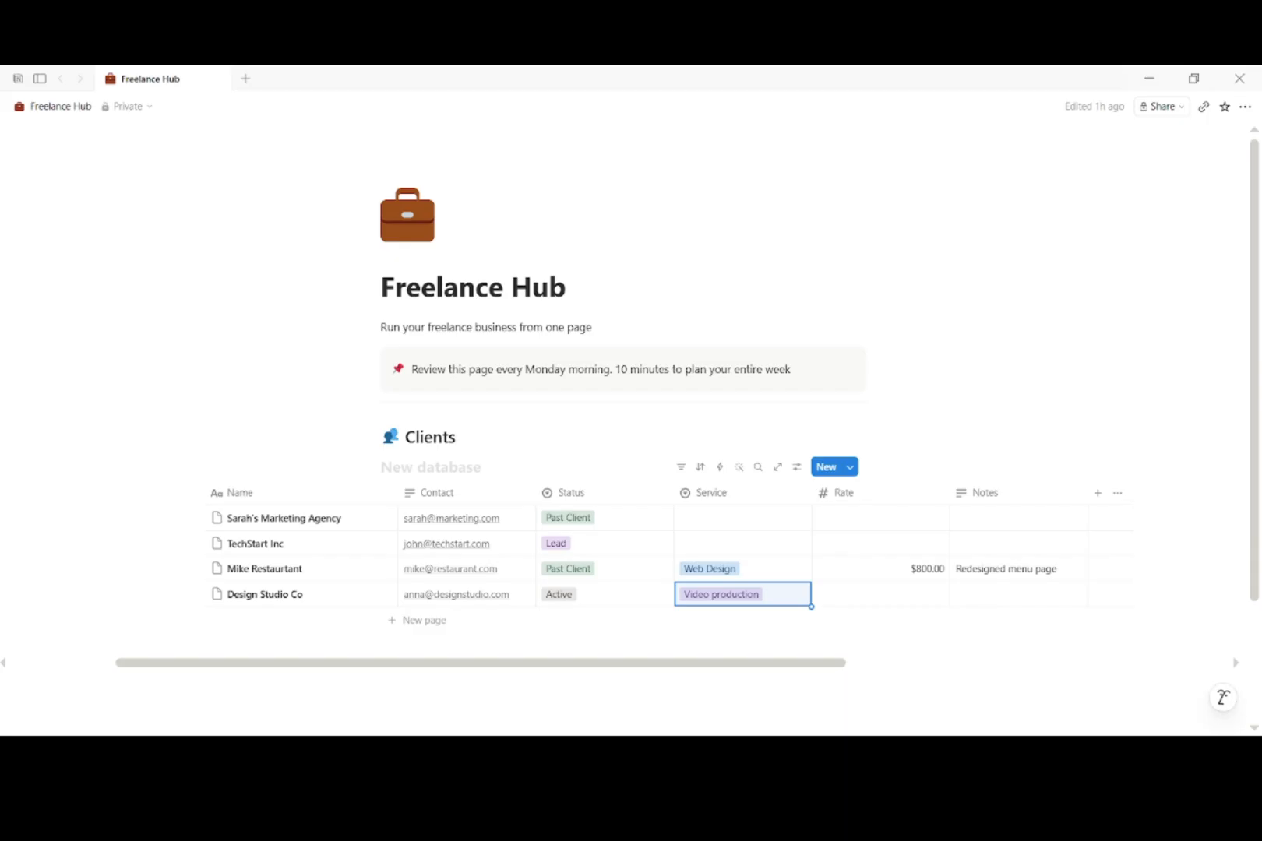
click(915, 596)
text(1200)
key(Return)
click(966, 592)
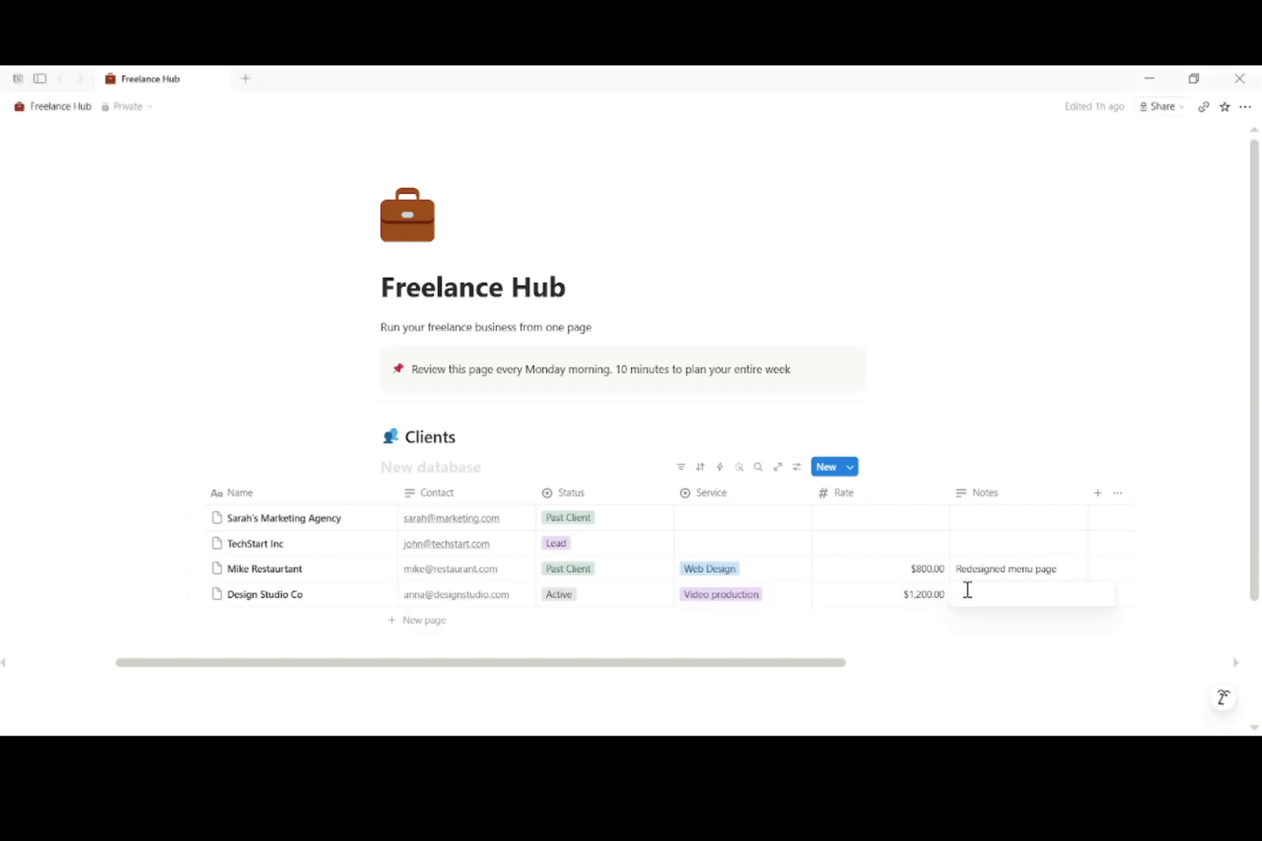
text(Monthly video package)
key(Return)
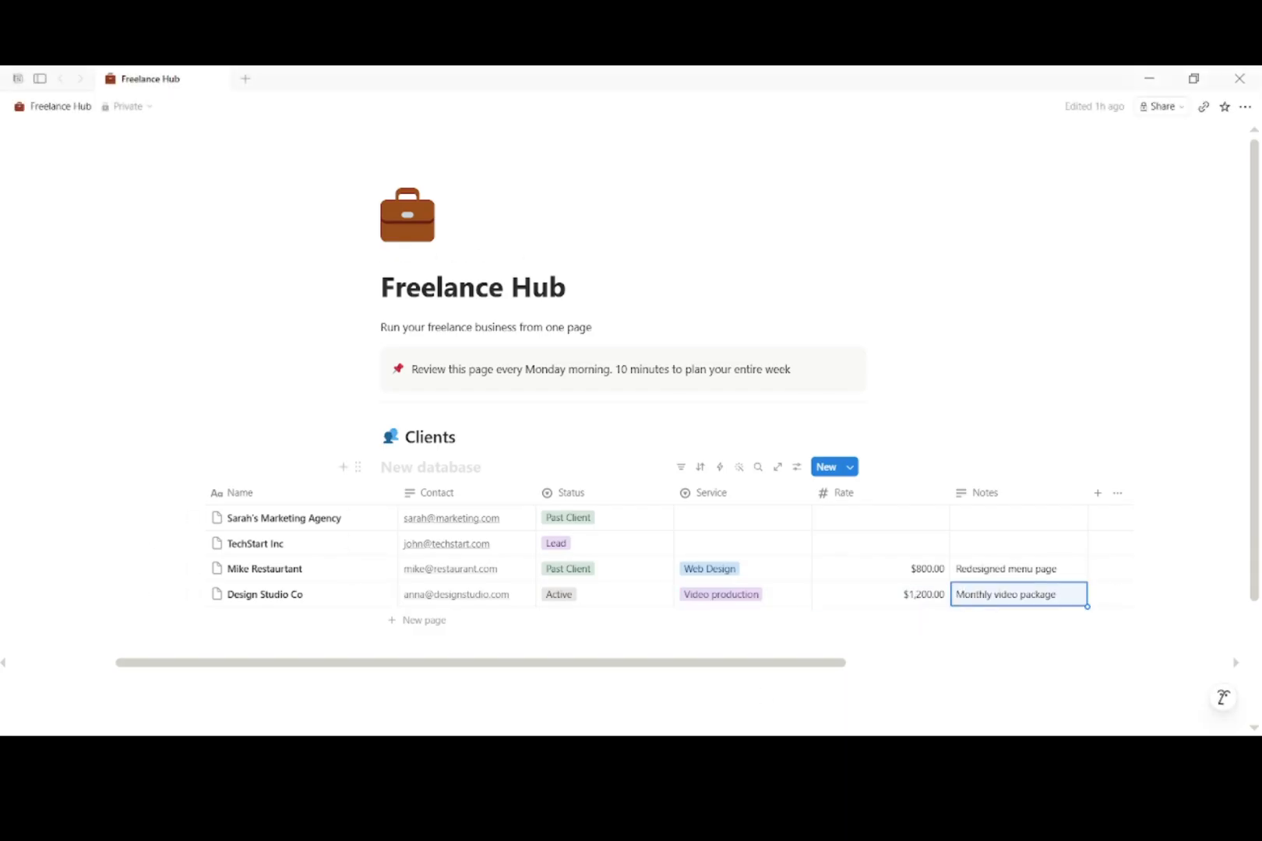
Step: Add Alex Fitness with contact e-mail, Lead, Social Media, rate 400, note 'Proposal sent May 1'
click(335, 620)
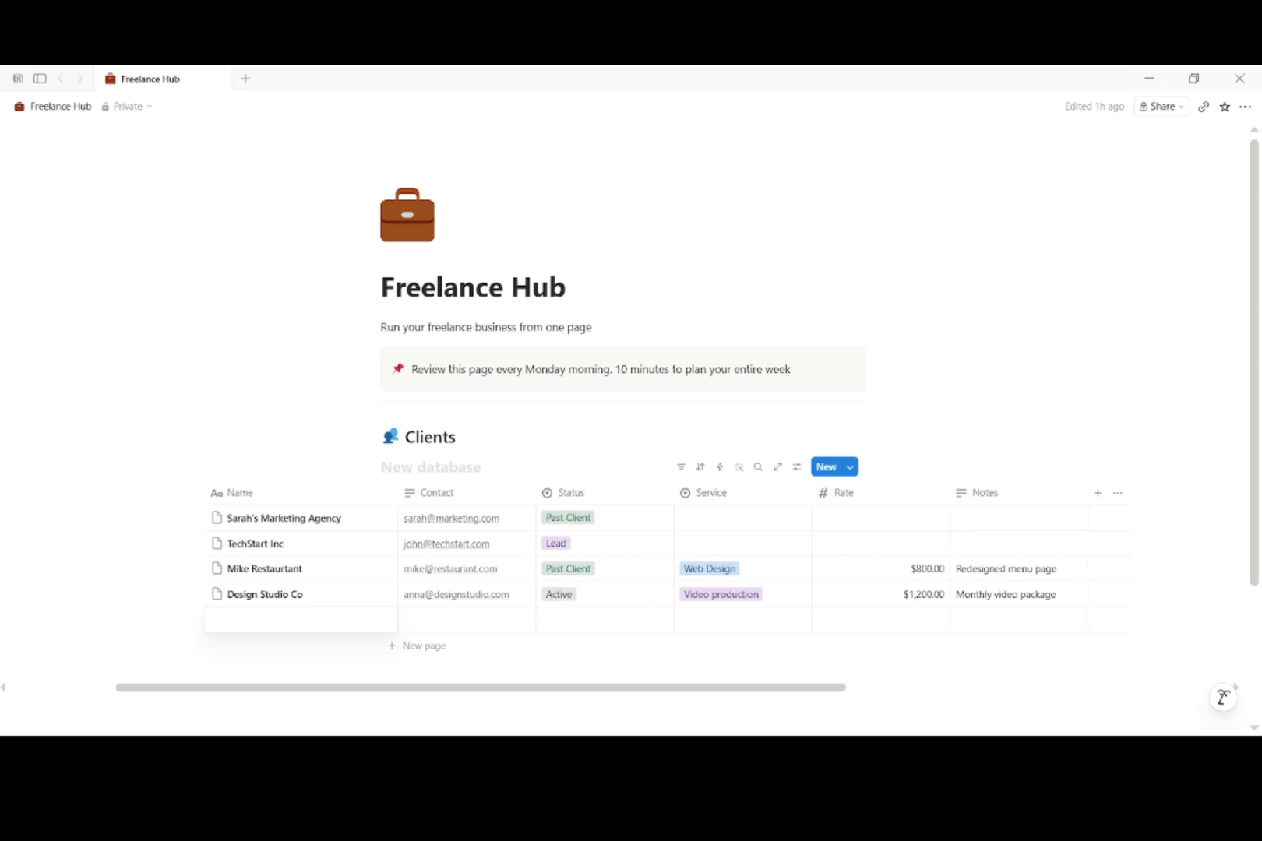
text(Alex Fitness)
key(Return)
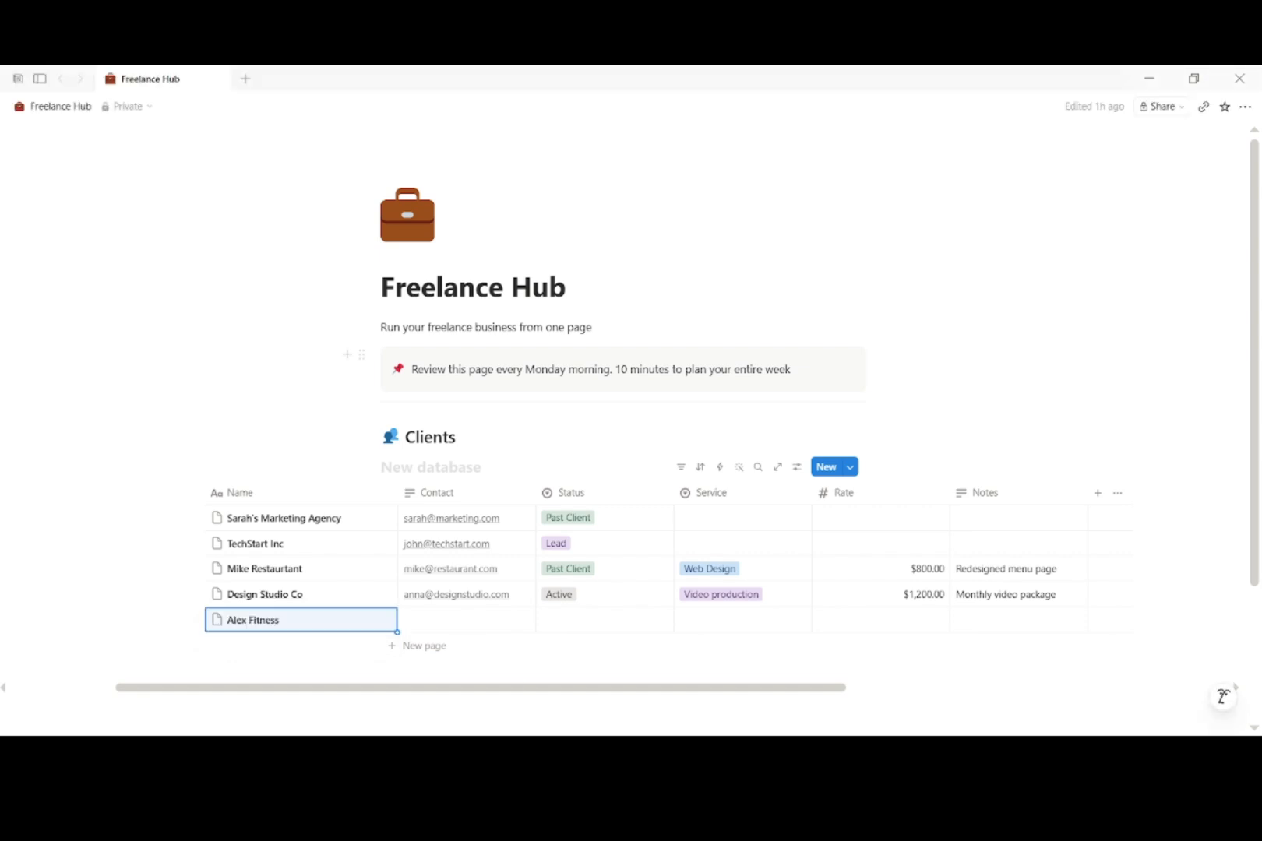
click(490, 620)
click(603, 620)
click(577, 684)
click(740, 620)
click(710, 515)
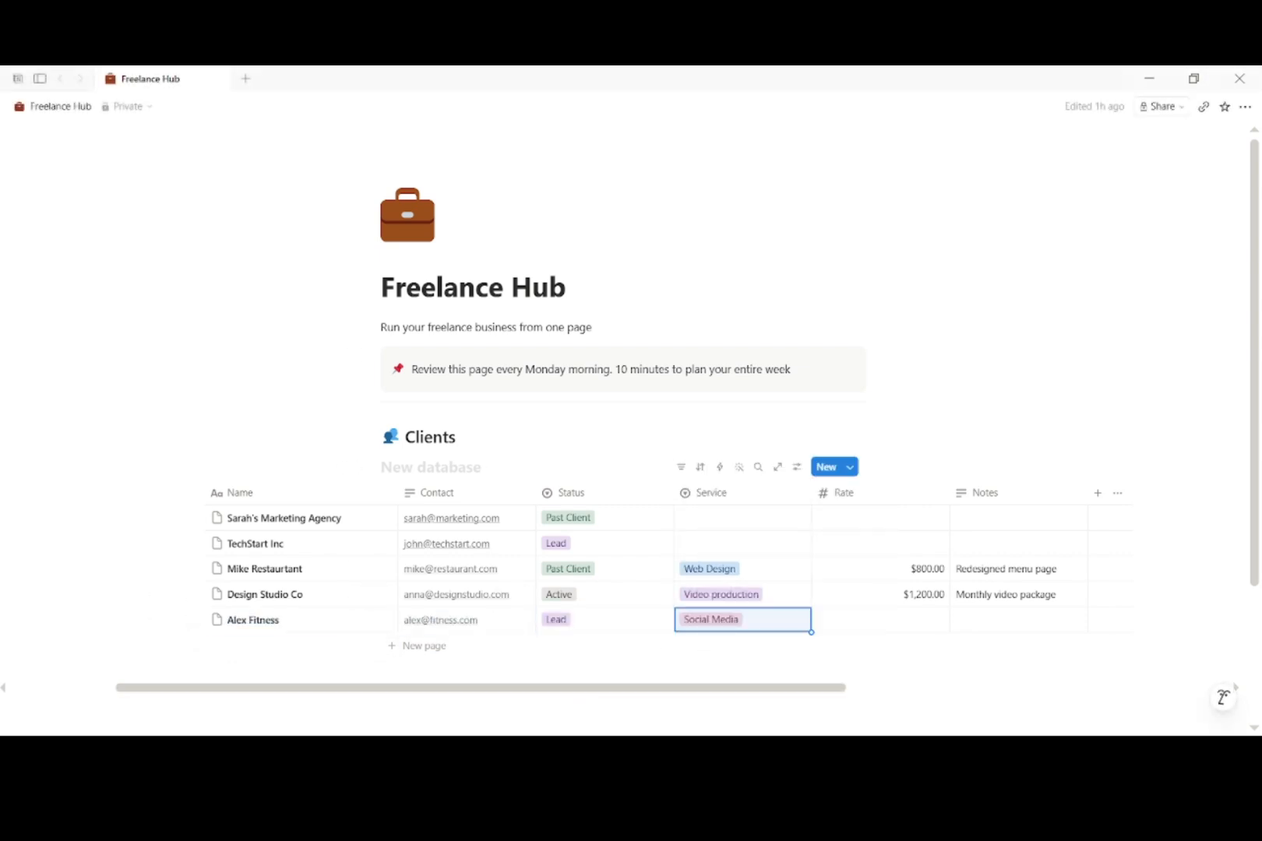
click(612, 647)
right_click(612, 647)
click(820, 633)
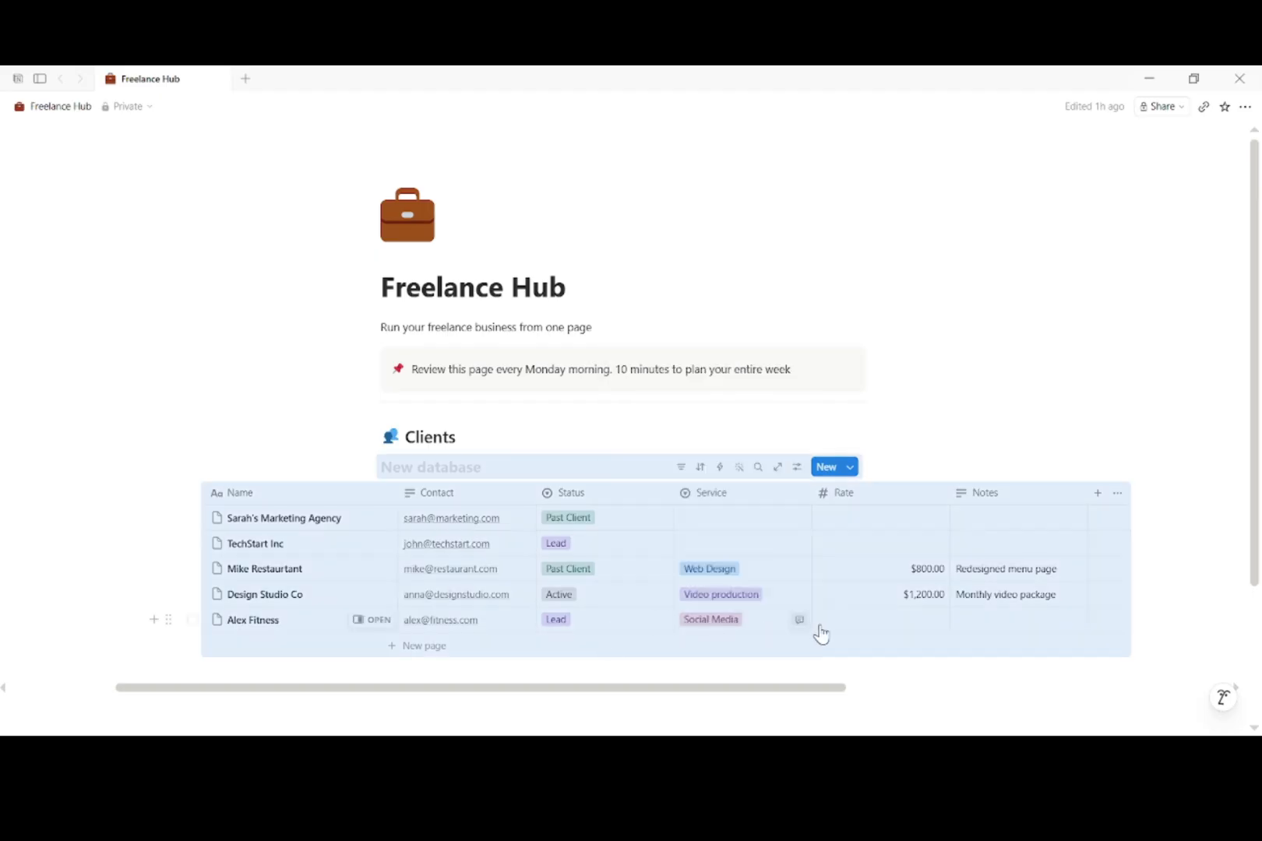
click(866, 628)
text(400)
key(Return)
click(1009, 623)
text(Proposal sent May 1)
key(Return)
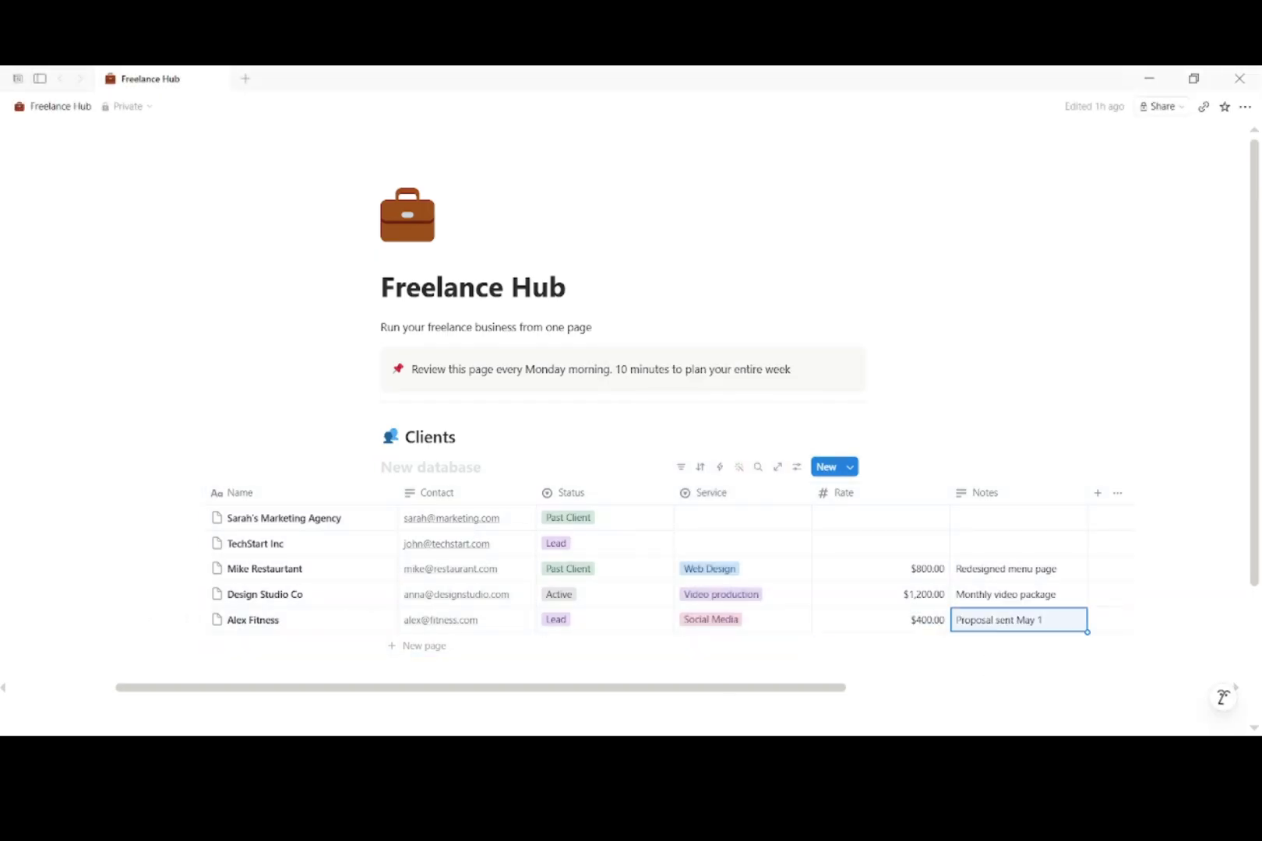
Step: Insert a table titled Projects below Clients with a first row, Website Redisign
scroll(1138, 544, down, 2)
click(389, 586)
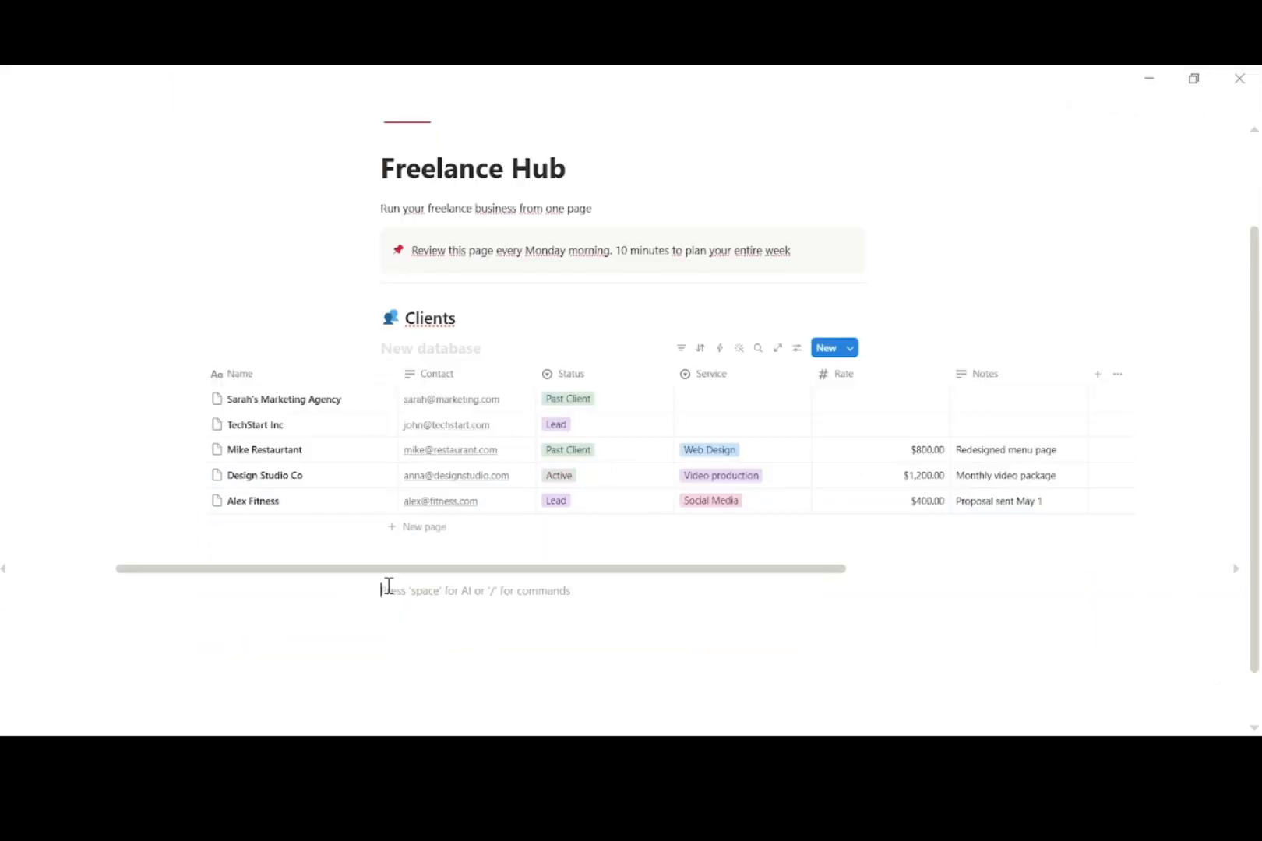
text(/)
key(BackSpace)
text(/)
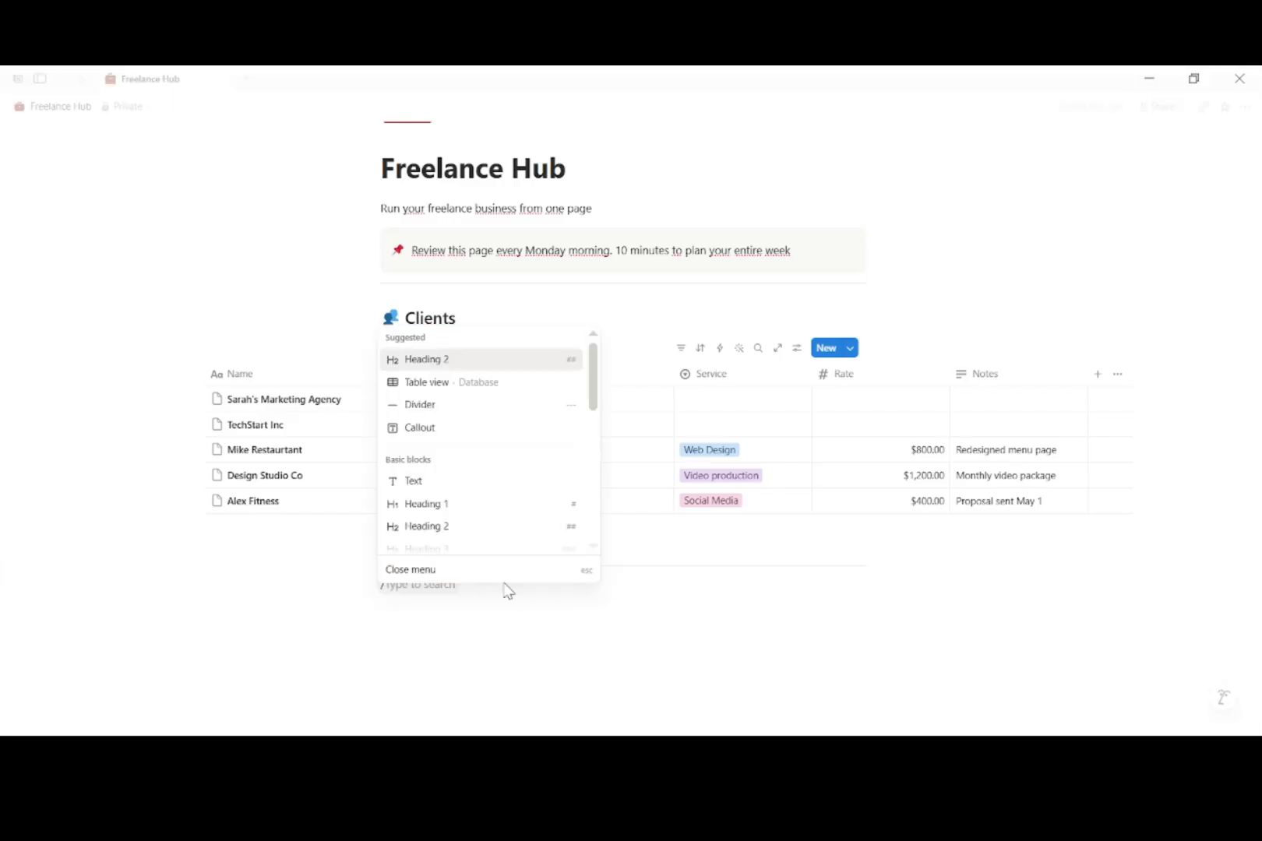
click(488, 382)
click(451, 394)
text(Projects)
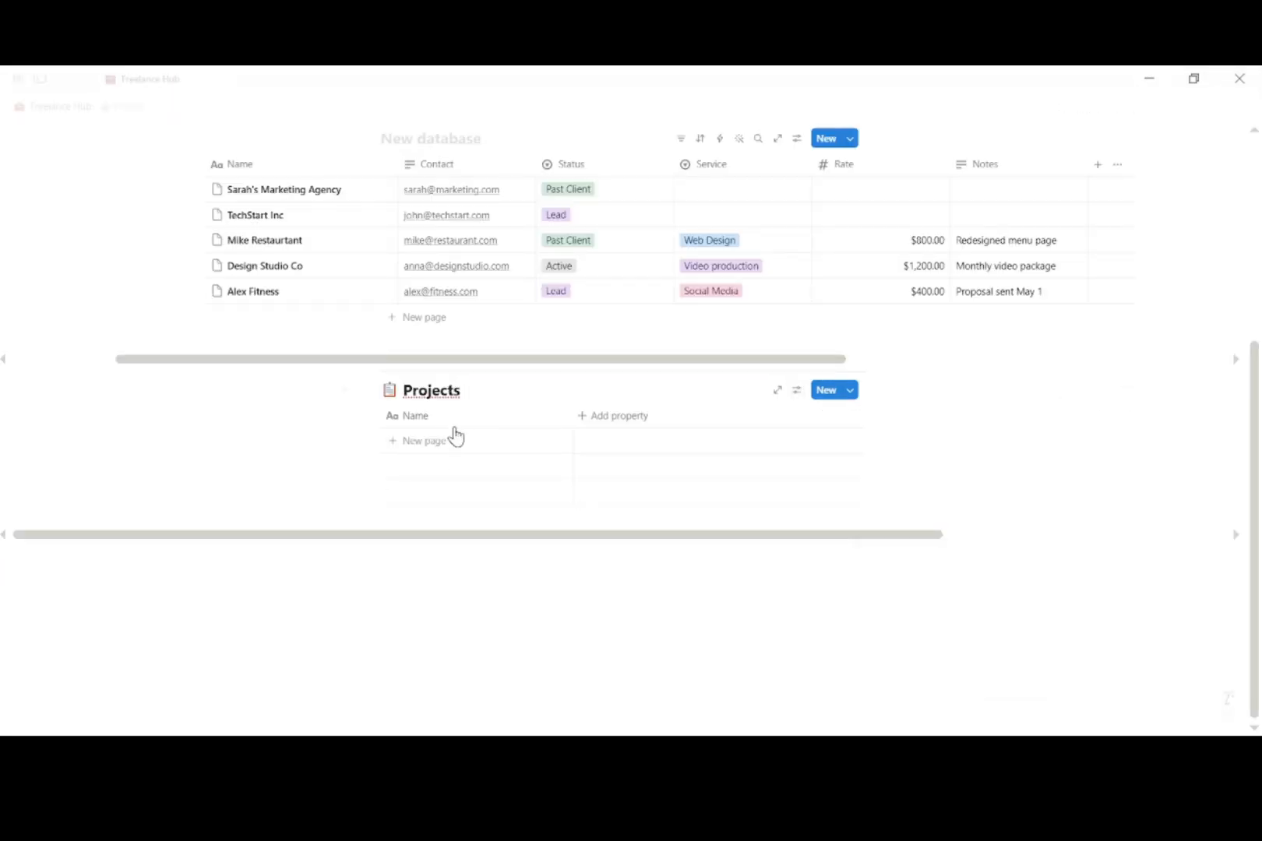
click(453, 438)
text(Website Redis)
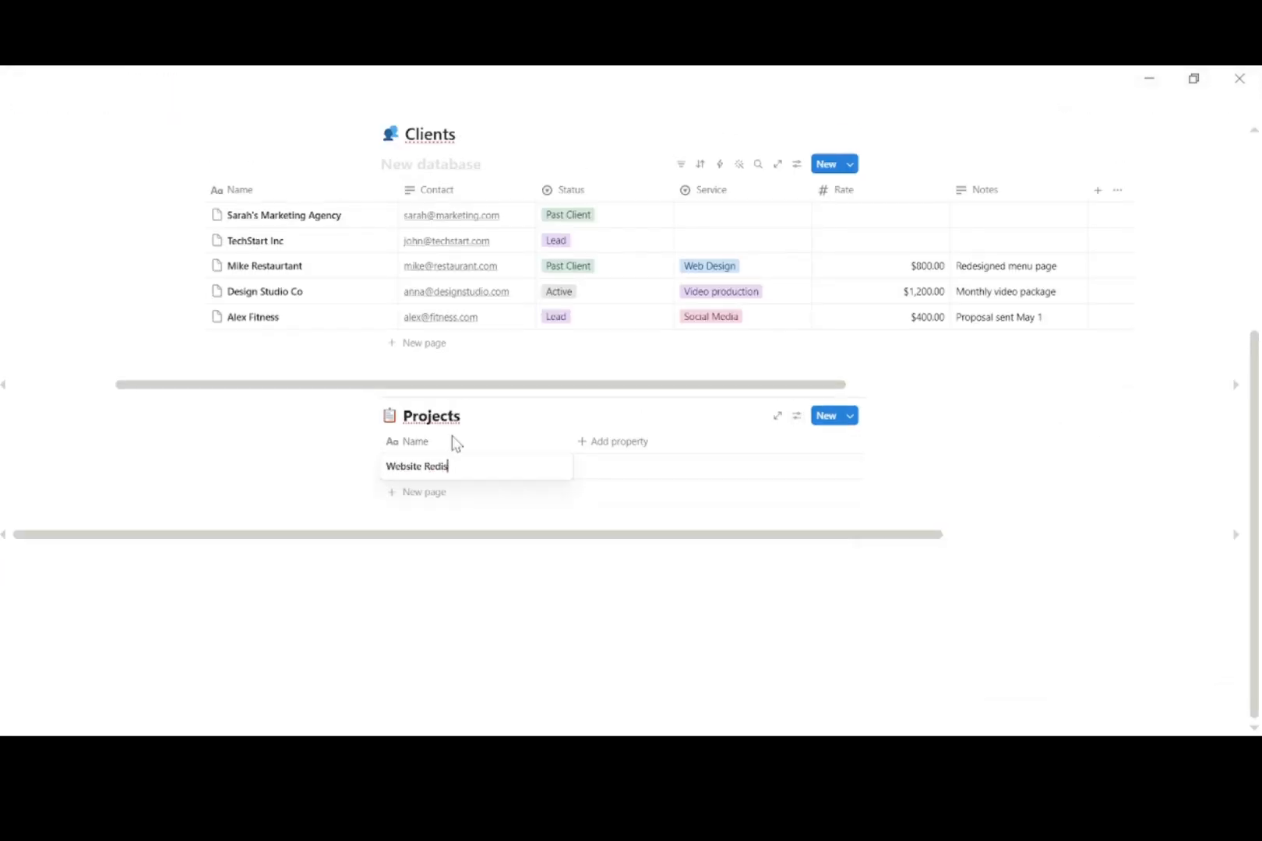
text(ign)
key(Escape)
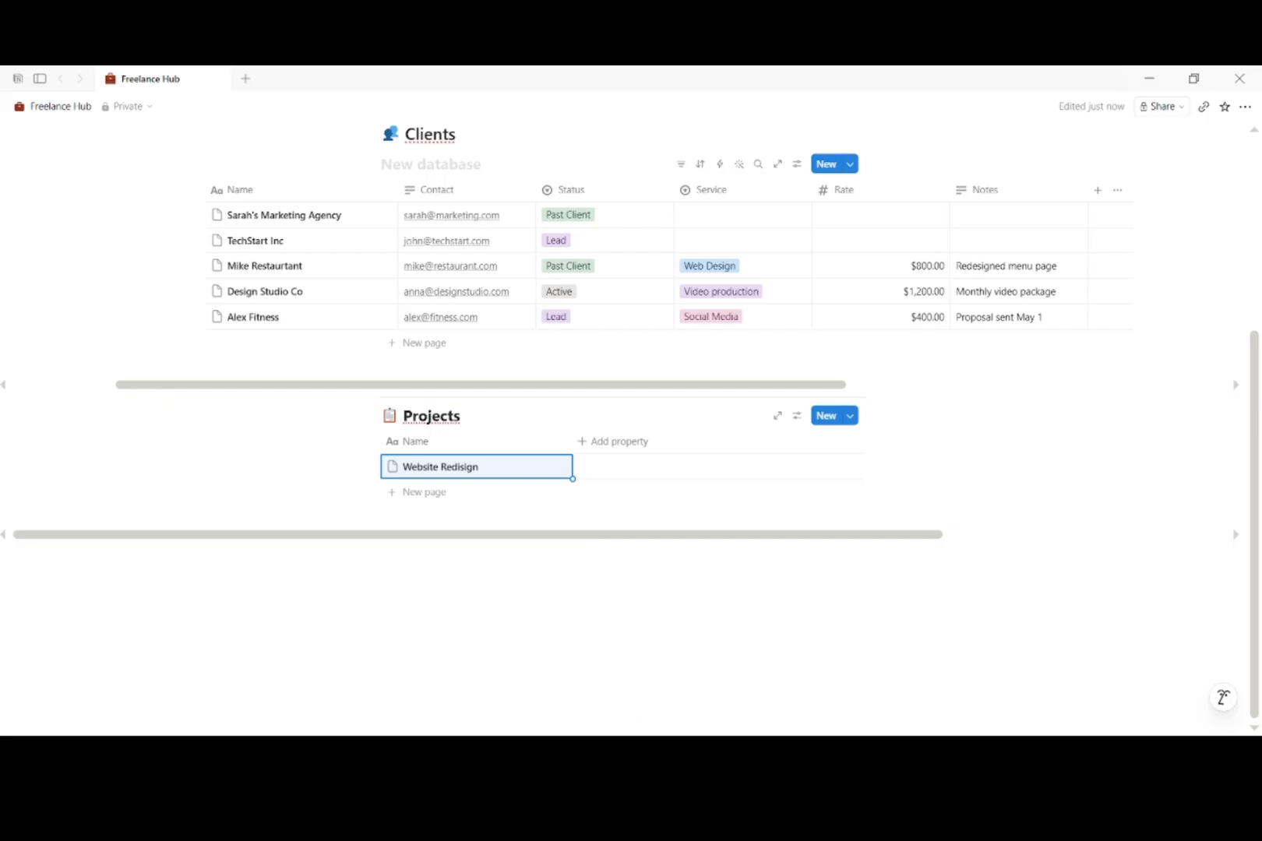
Step: Add a Client property of type Select to the Projects table
key(ctrl+plus)
click(578, 529)
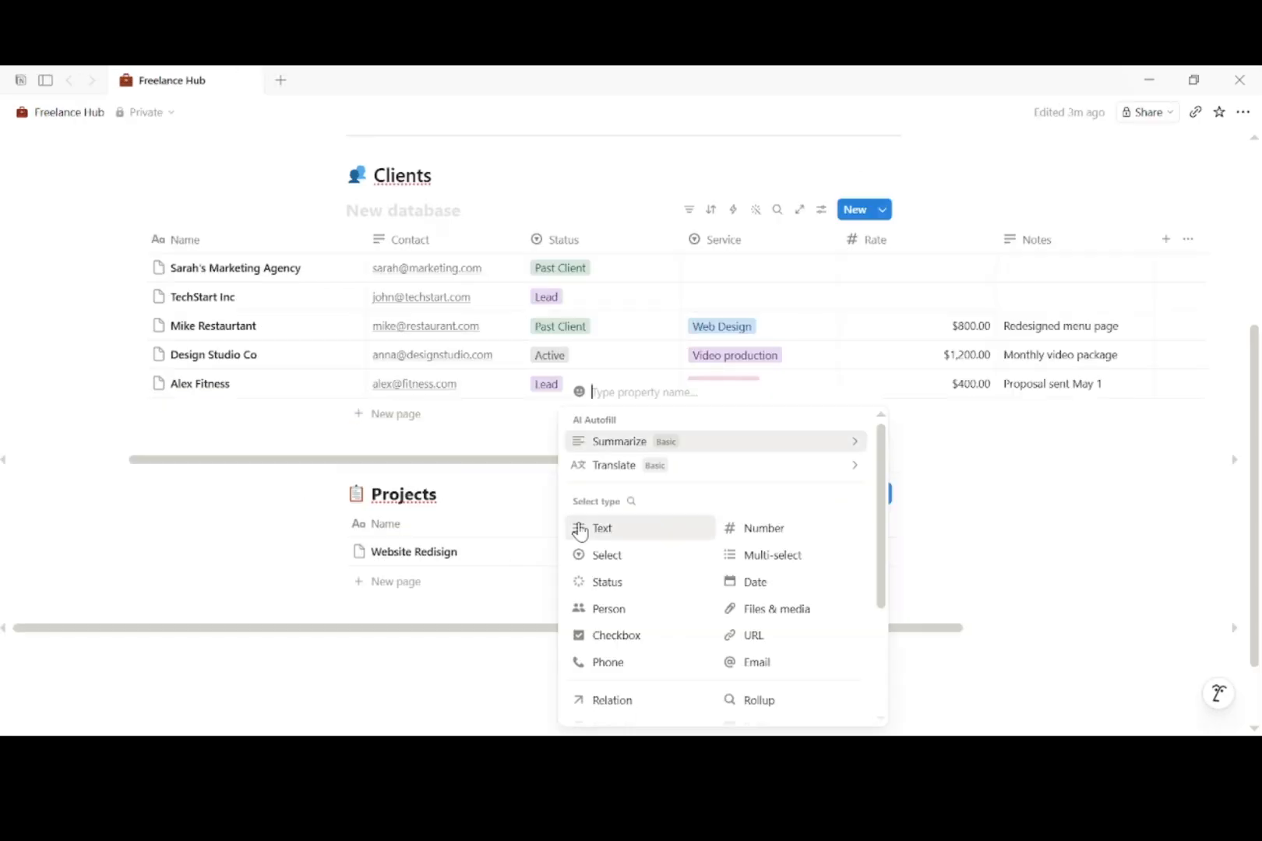
text(Client)
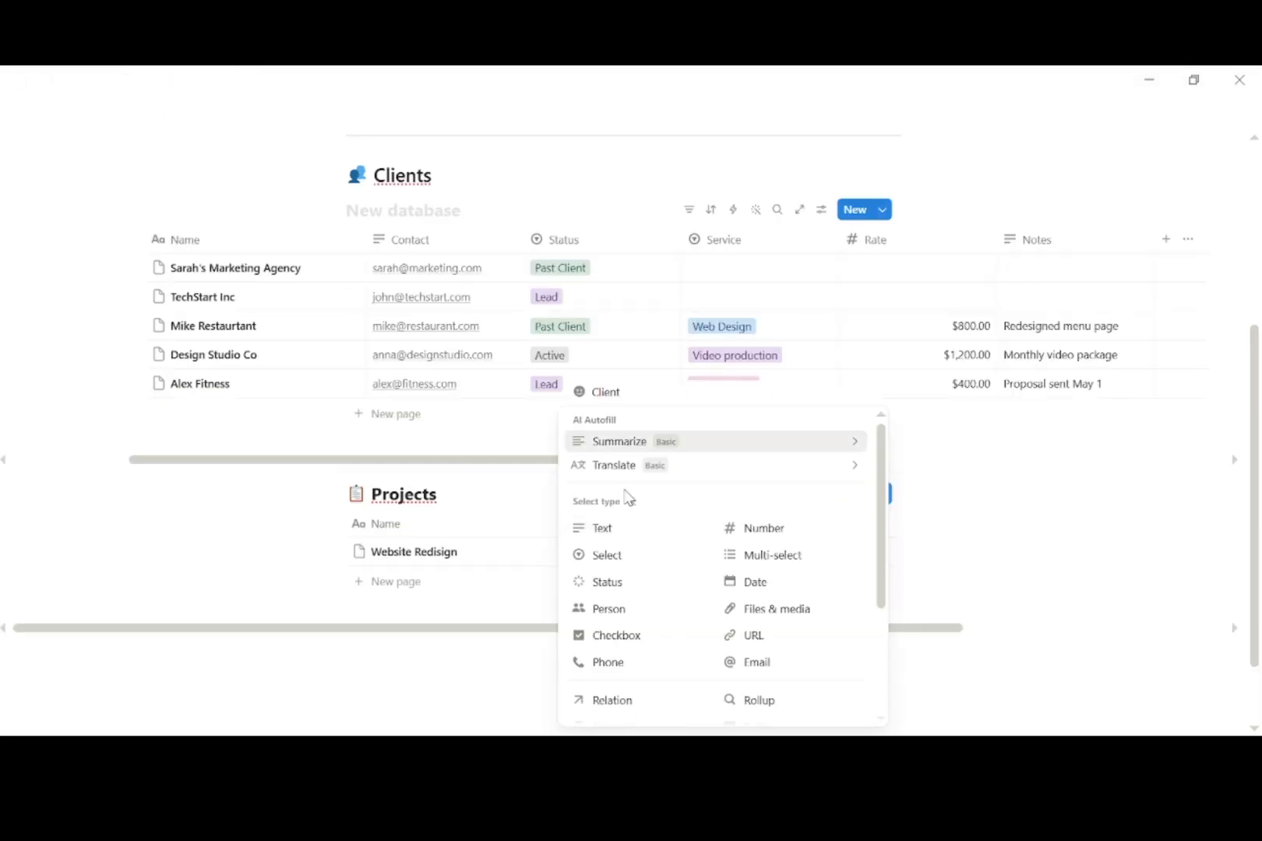
click(607, 555)
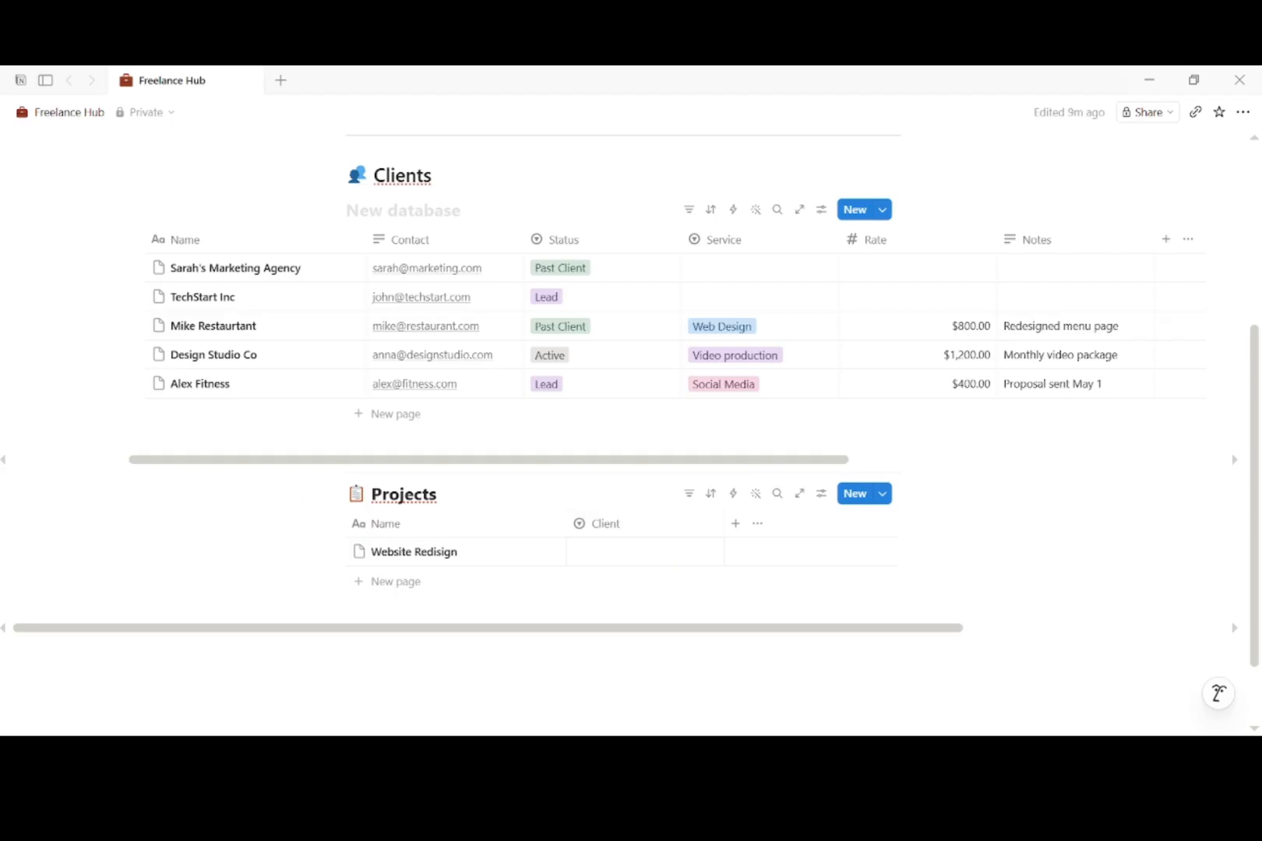
scroll(870, 468, right, 3)
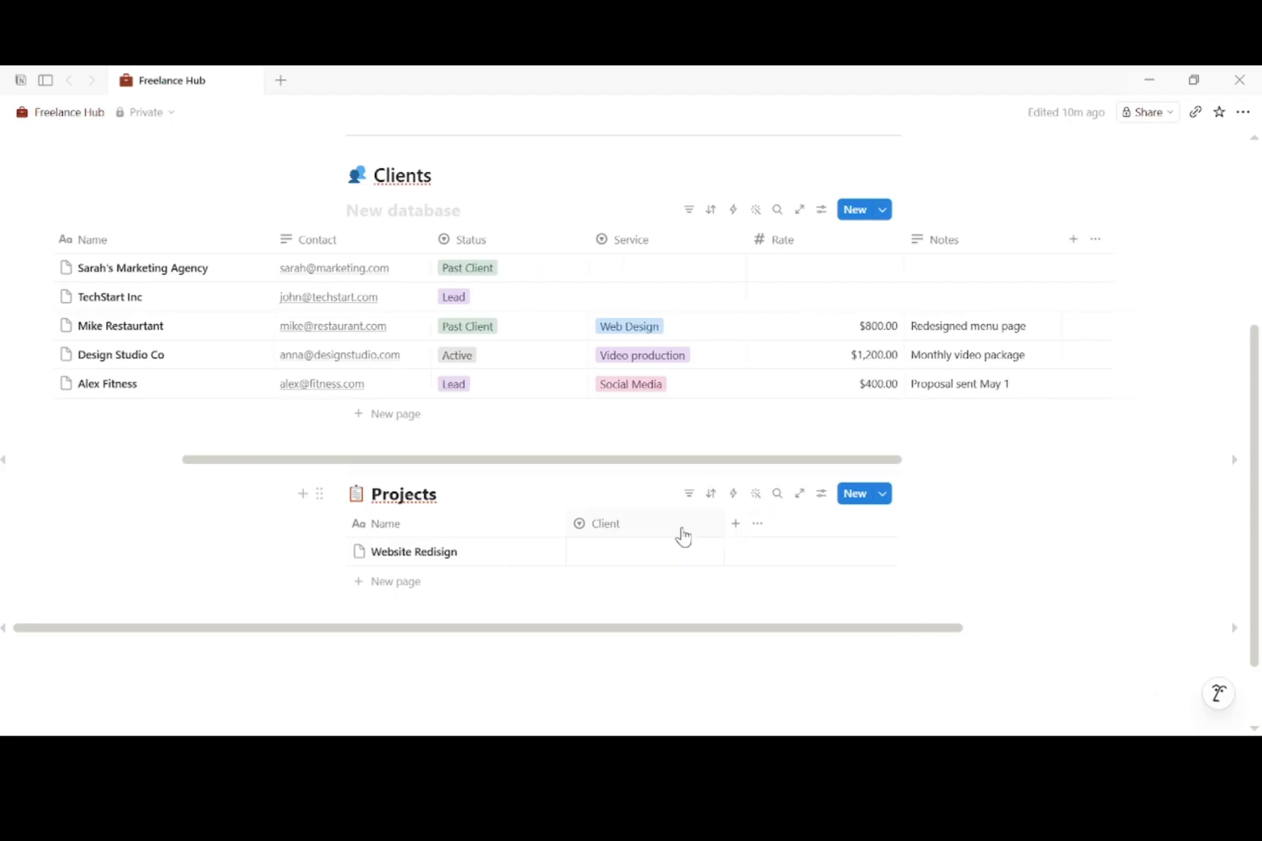
Step: Add the marketing agency client as the first choice in the Client property
click(683, 536)
click(654, 185)
click(811, 245)
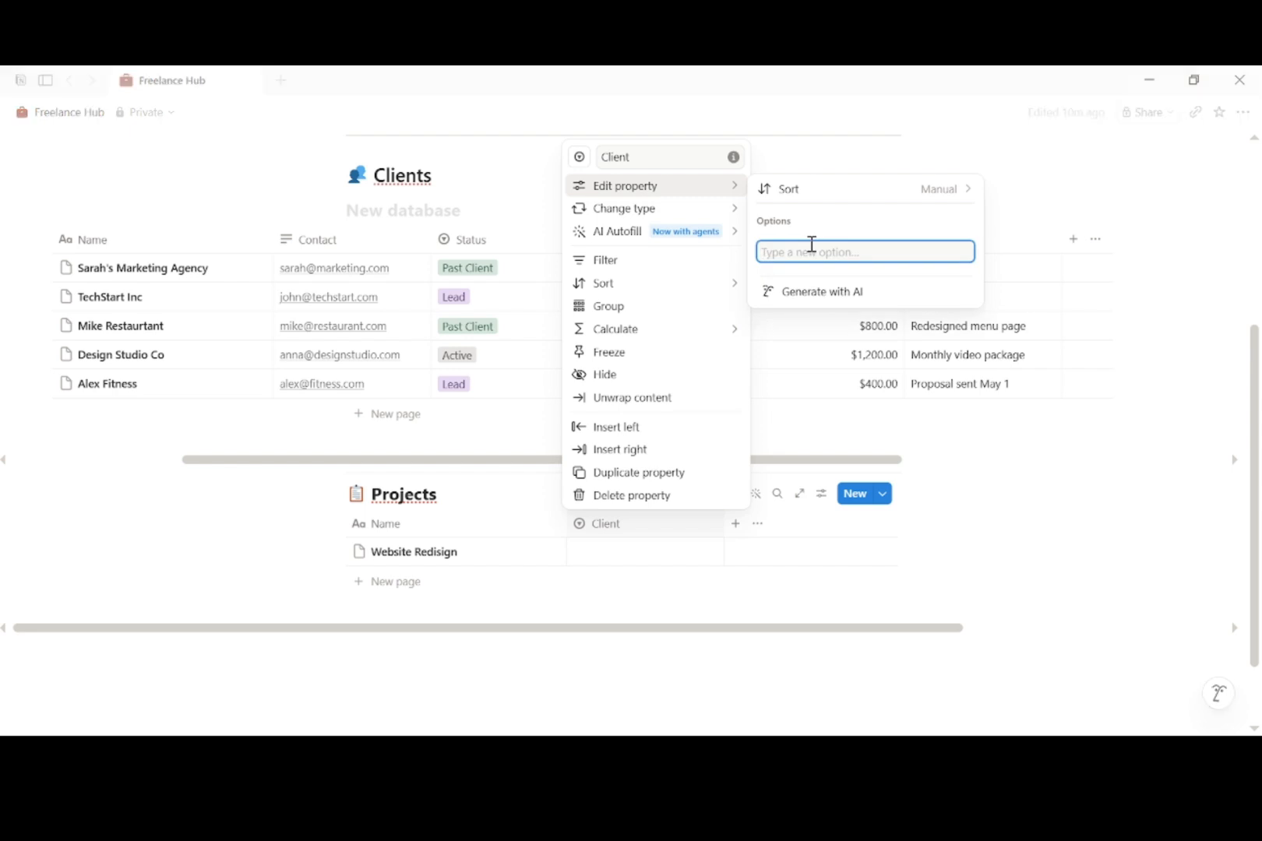
text(Sarah's Marketing Agency)
mouse_move(697, 189)
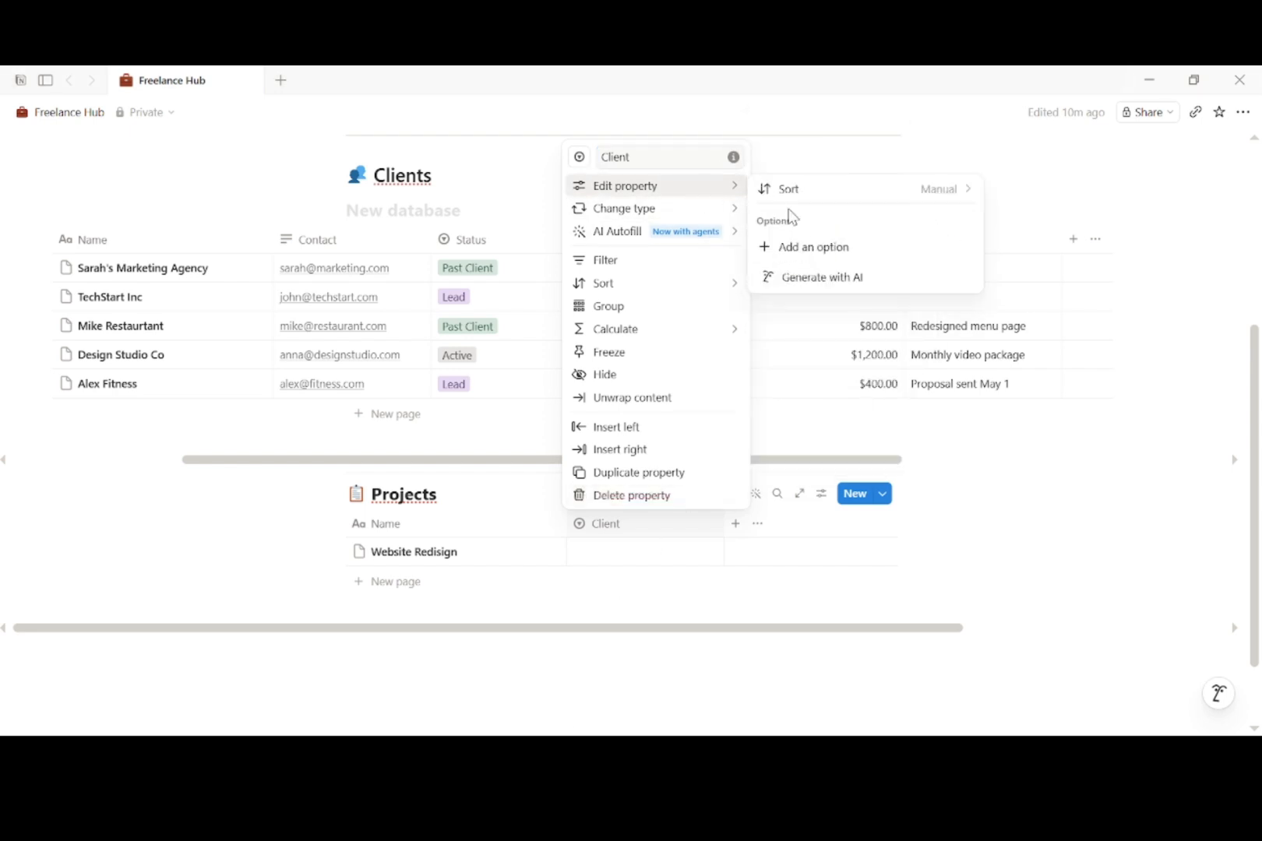
click(800, 244)
text(Sarah's Marketing Agency)
key(Return)
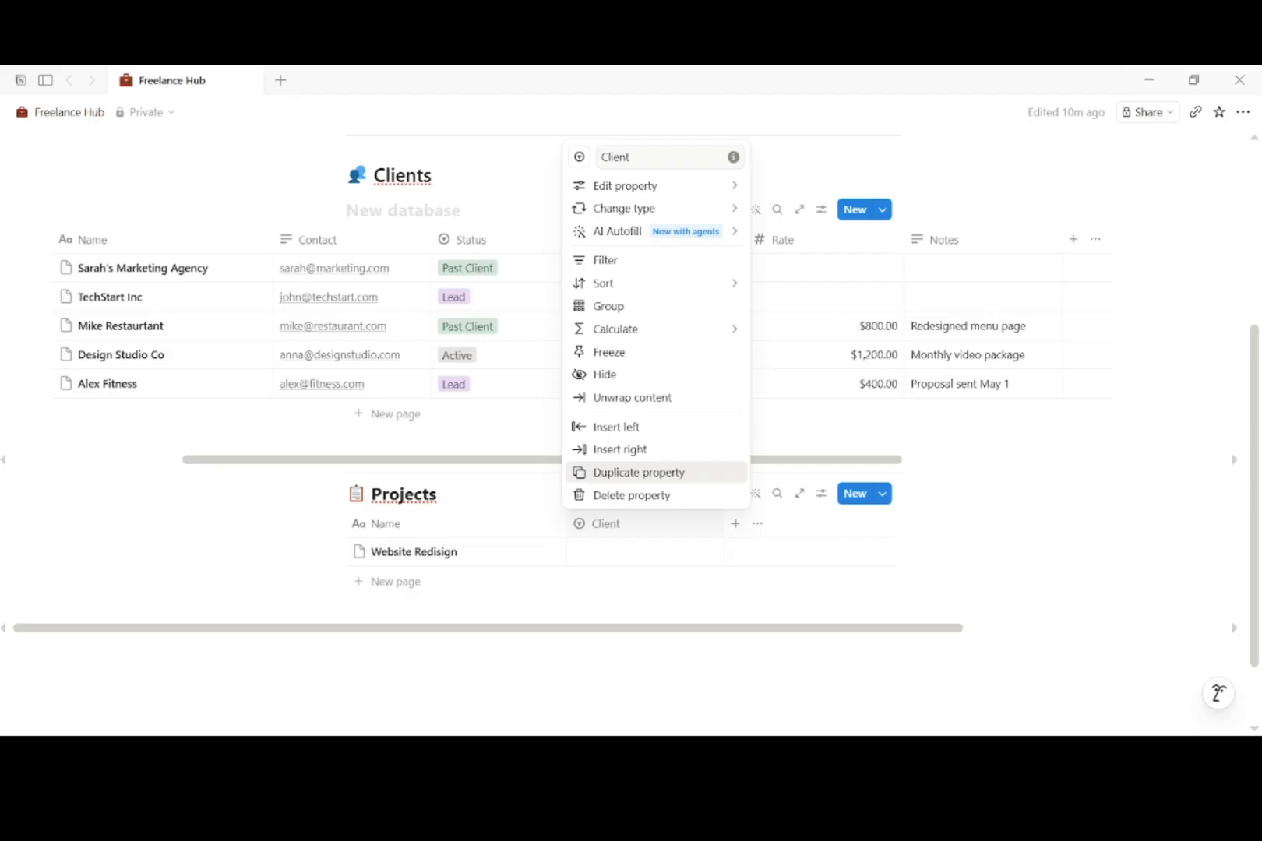
Step: Add TechStart Inc, the restaurant and the fitness client as further Client choices
mouse_move(726, 191)
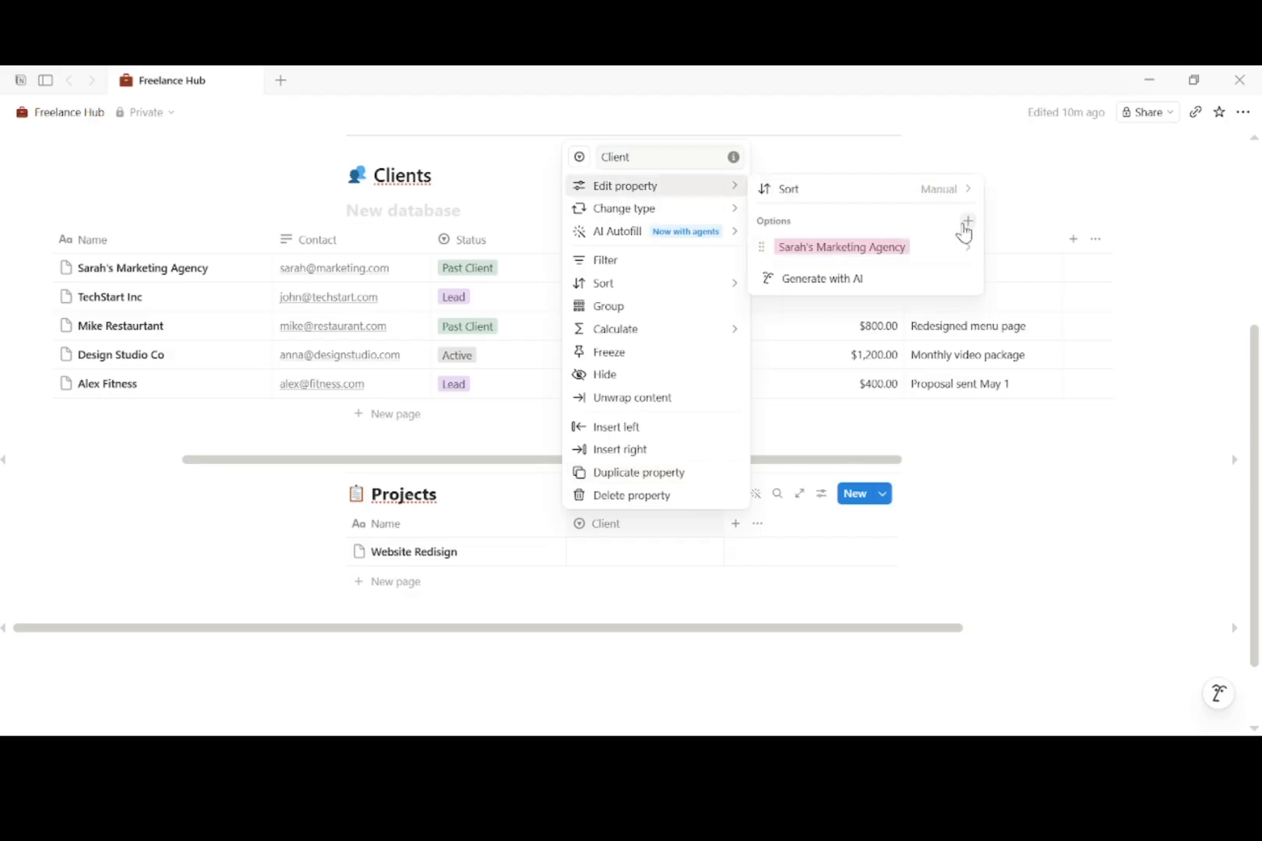
click(966, 224)
text(TechStart Inc)
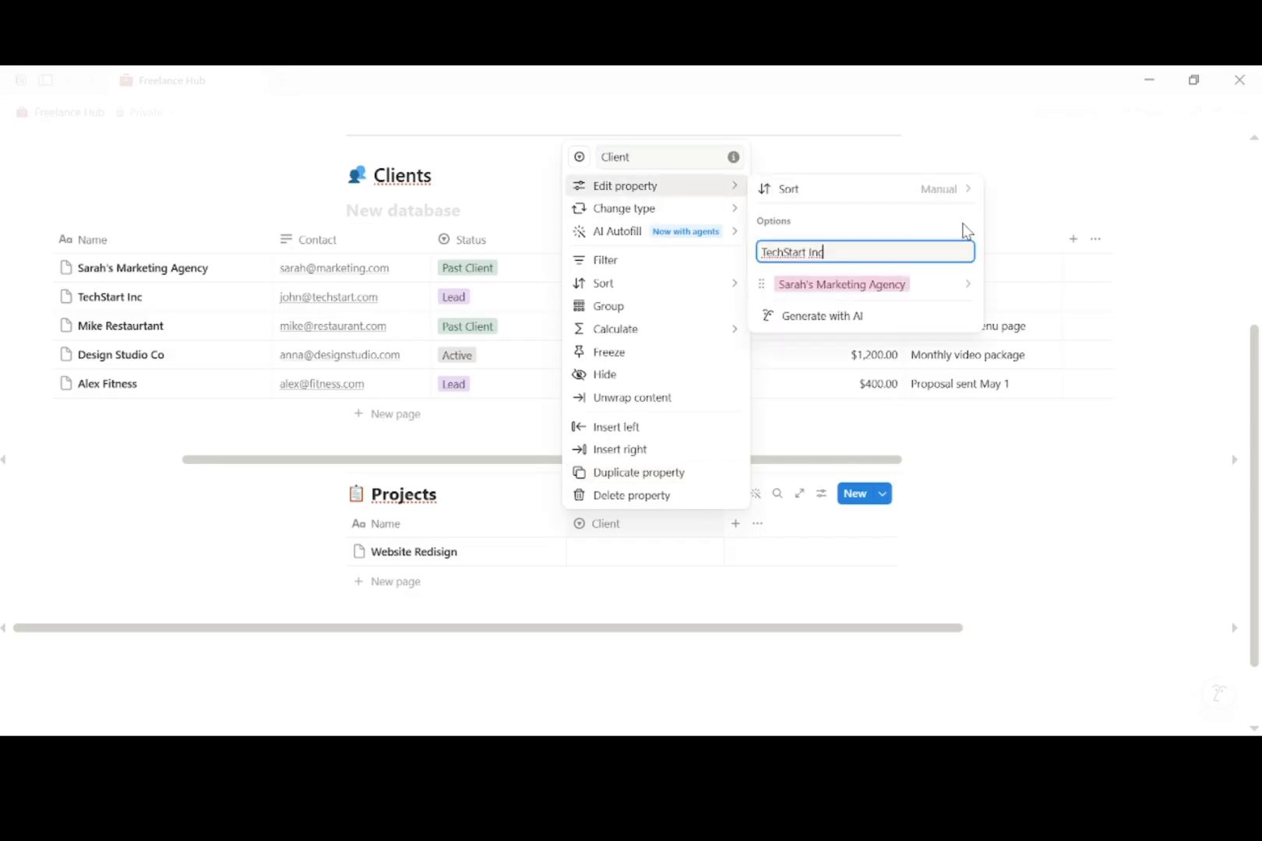
key(Return)
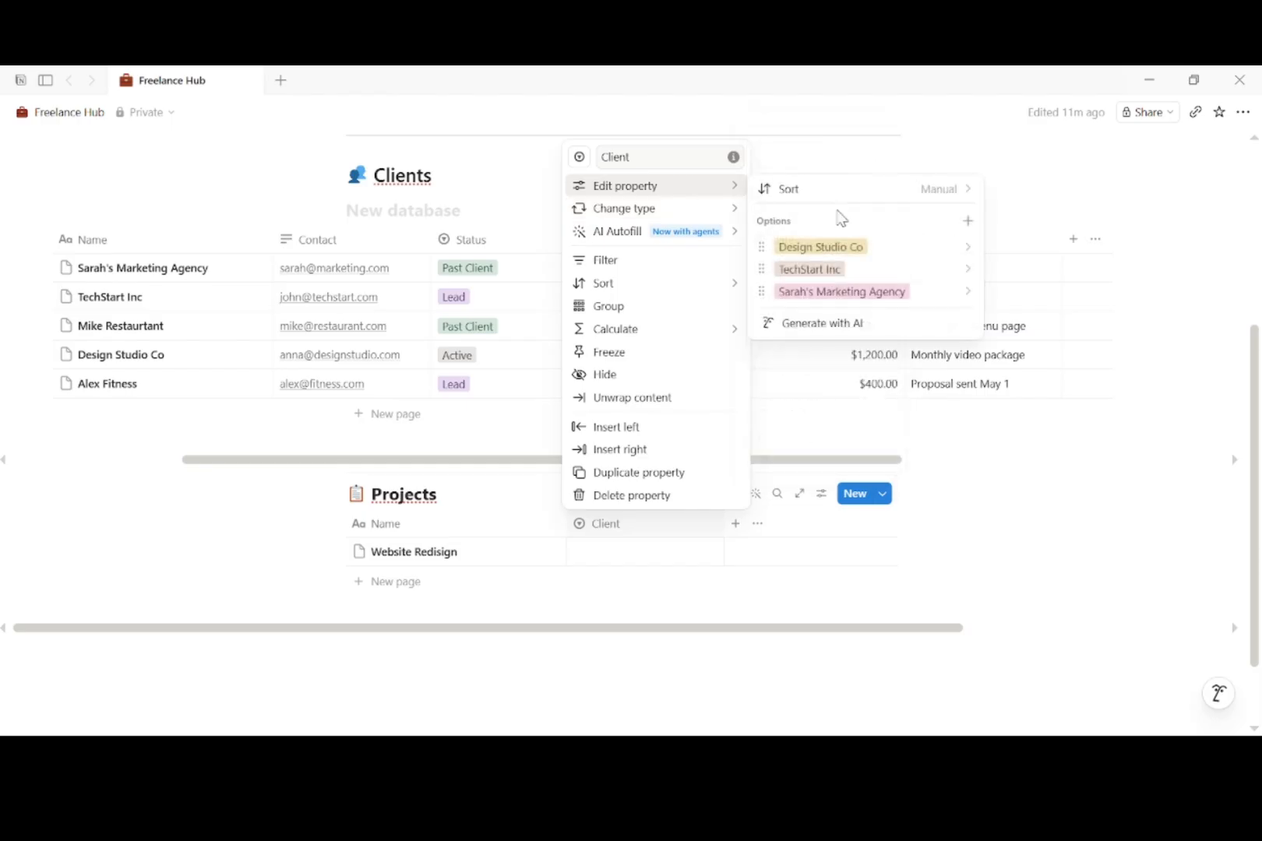
click(968, 222)
text(Mike's Restaurant)
key(Return)
text(Ale)
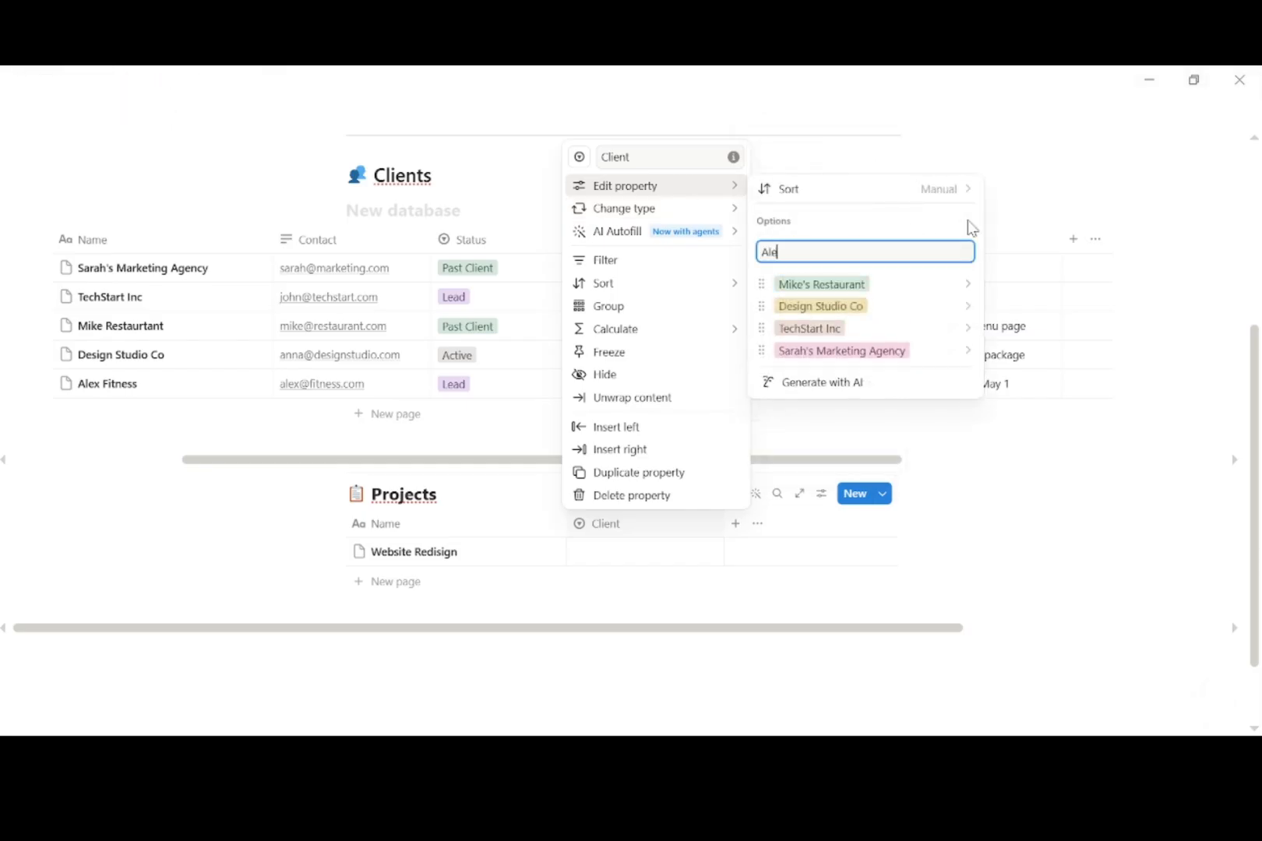
text(x Fitness)
key(Return)
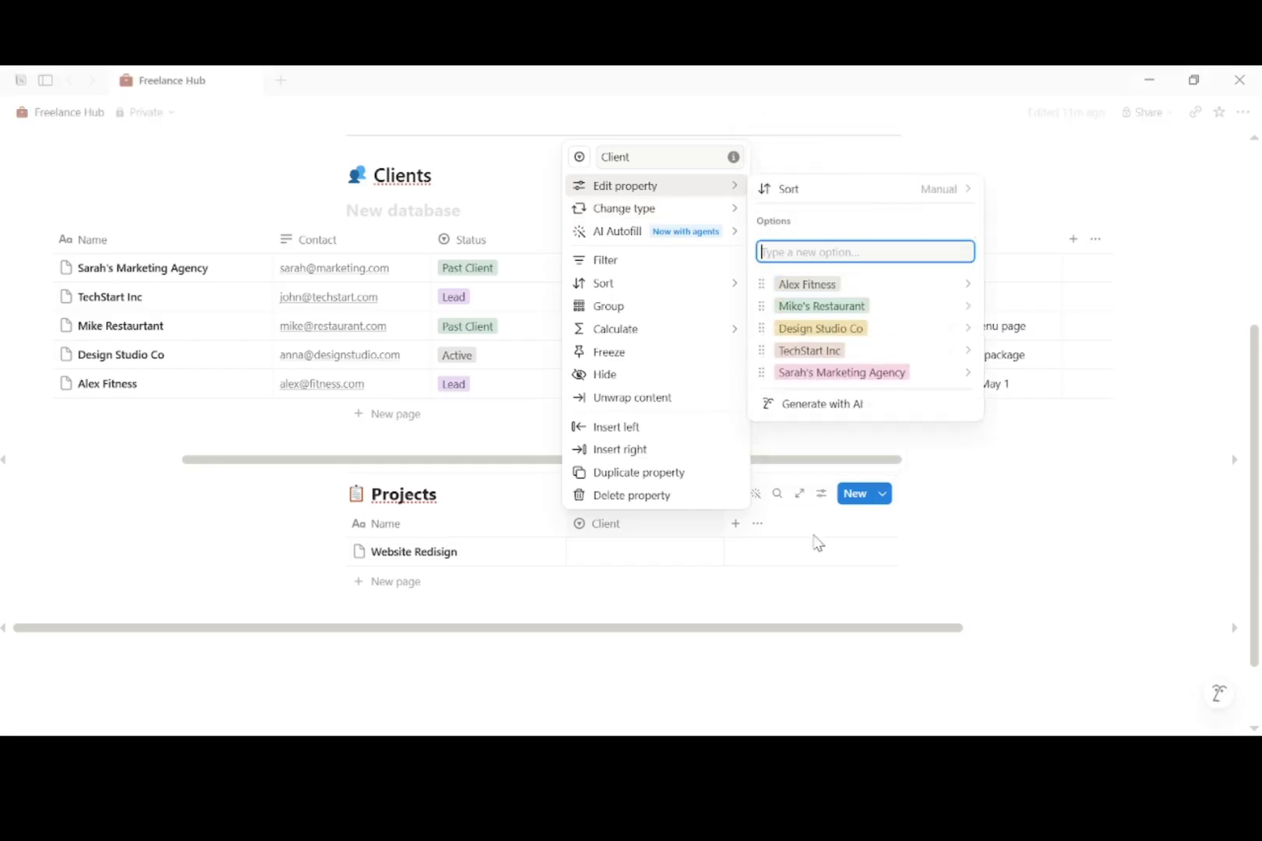
key(Escape)
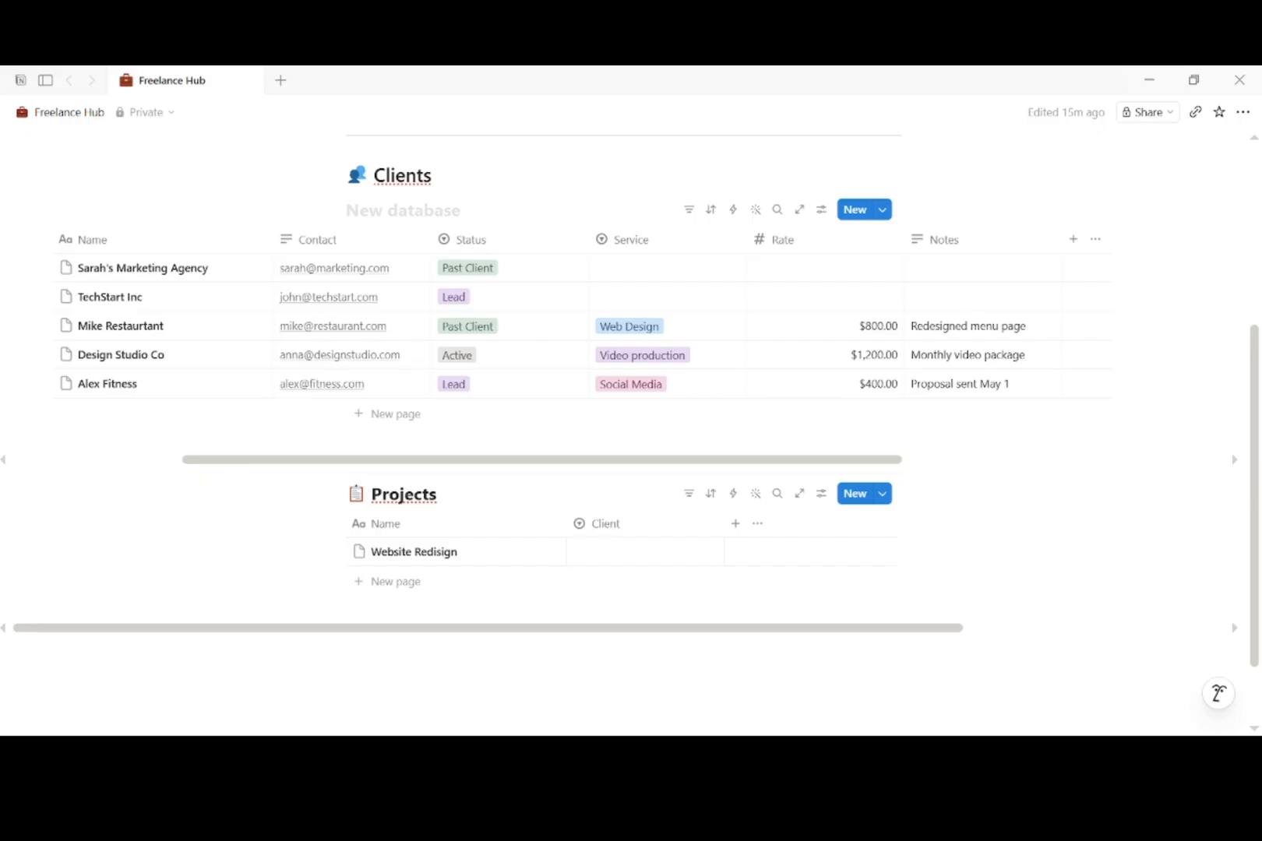
Step: Add a Deadline column of type Date to the Projects table
click(736, 524)
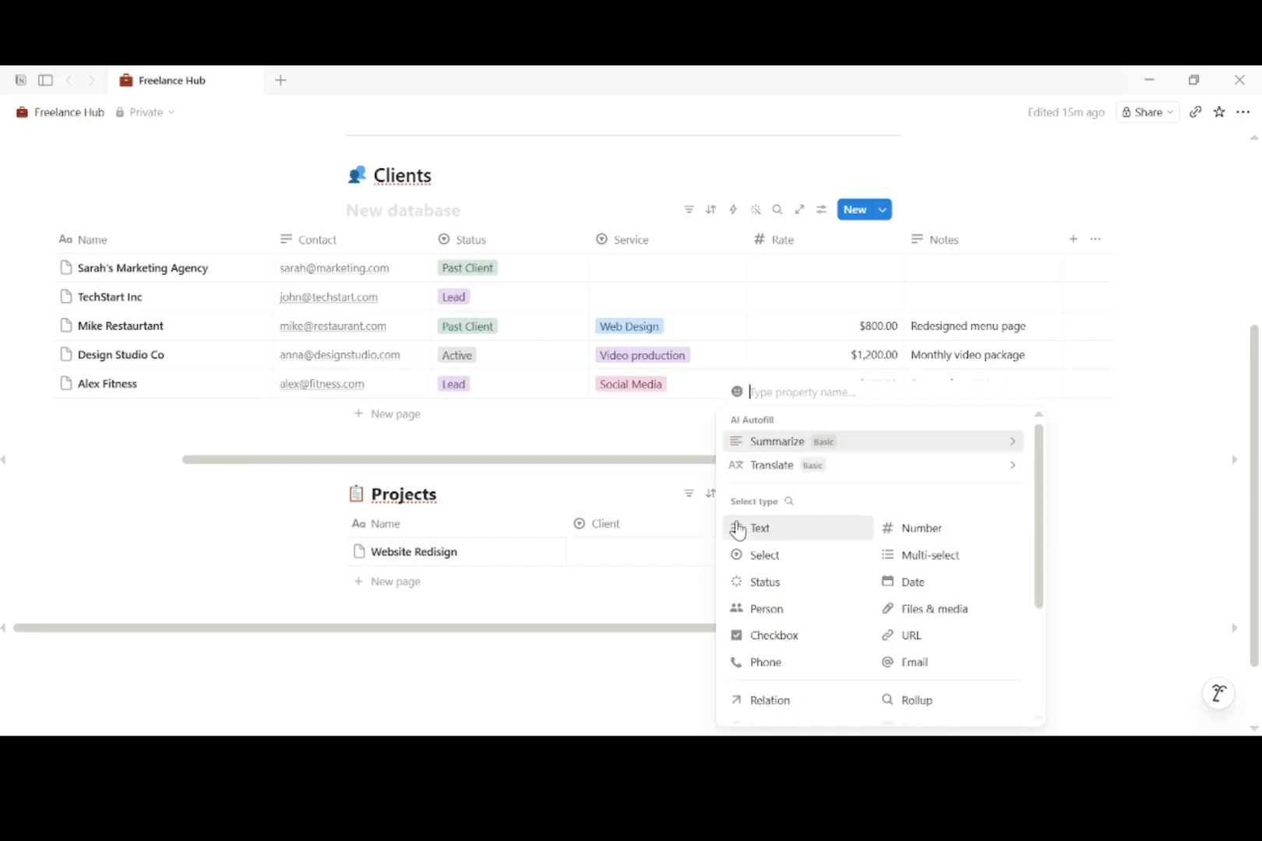
text(Deadline)
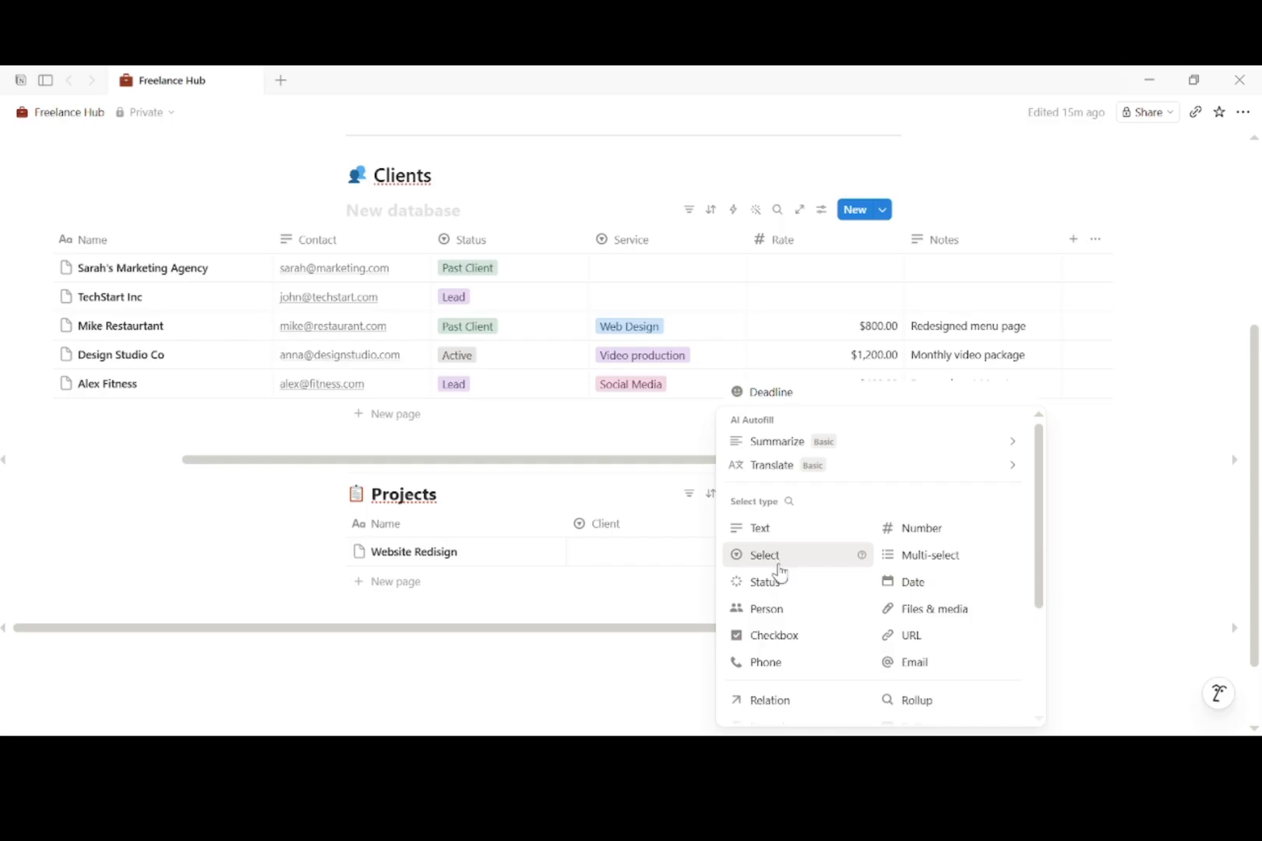
click(913, 582)
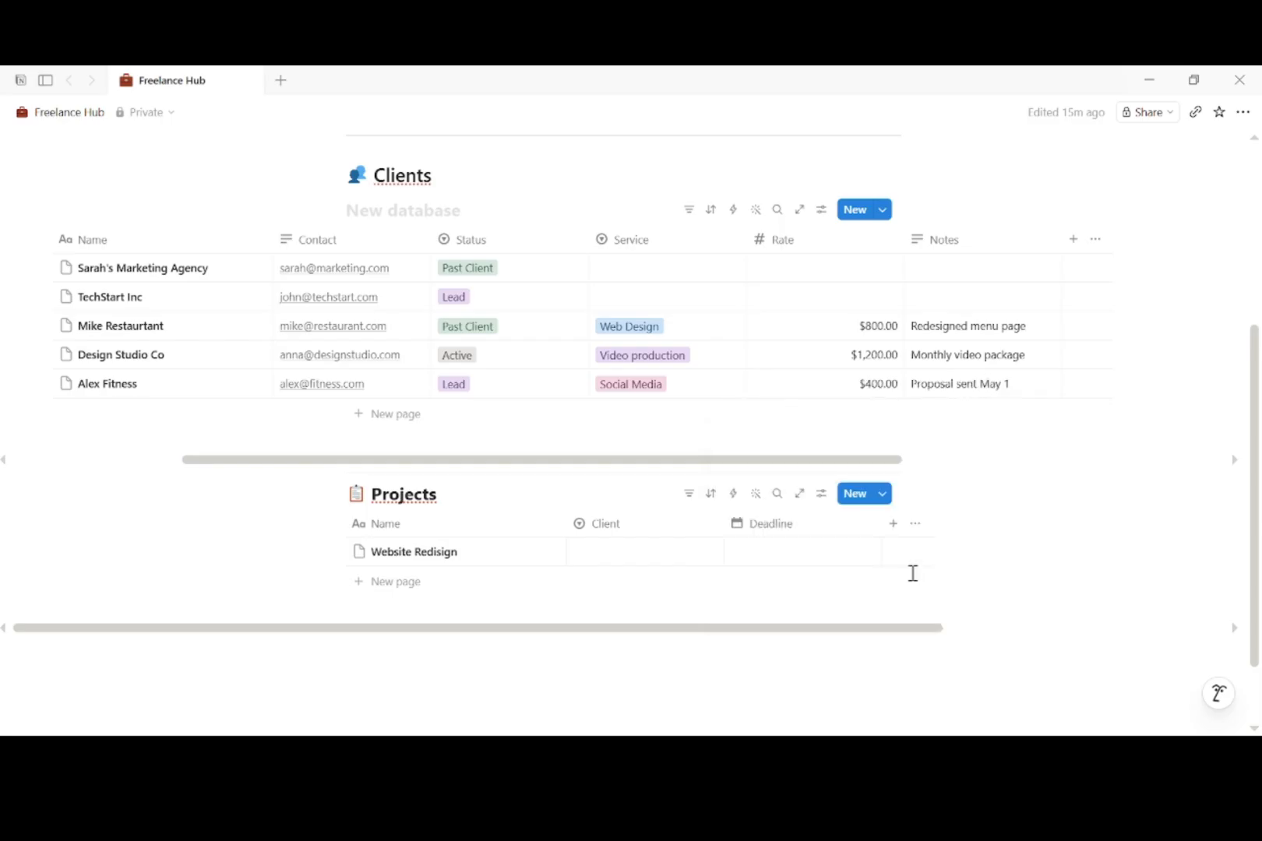
click(895, 524)
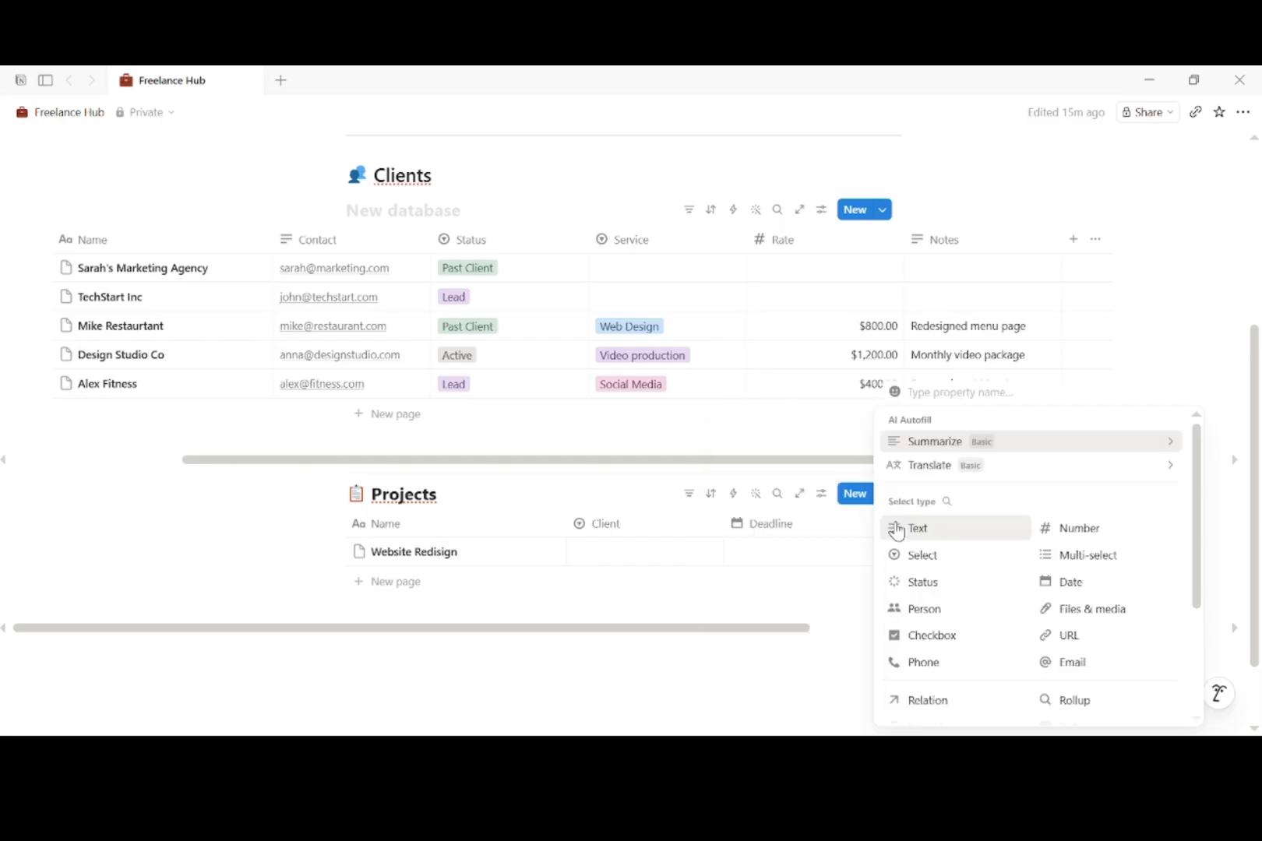
Step: Make Status a select property with options Not Started, In progress and Review
text(Status)
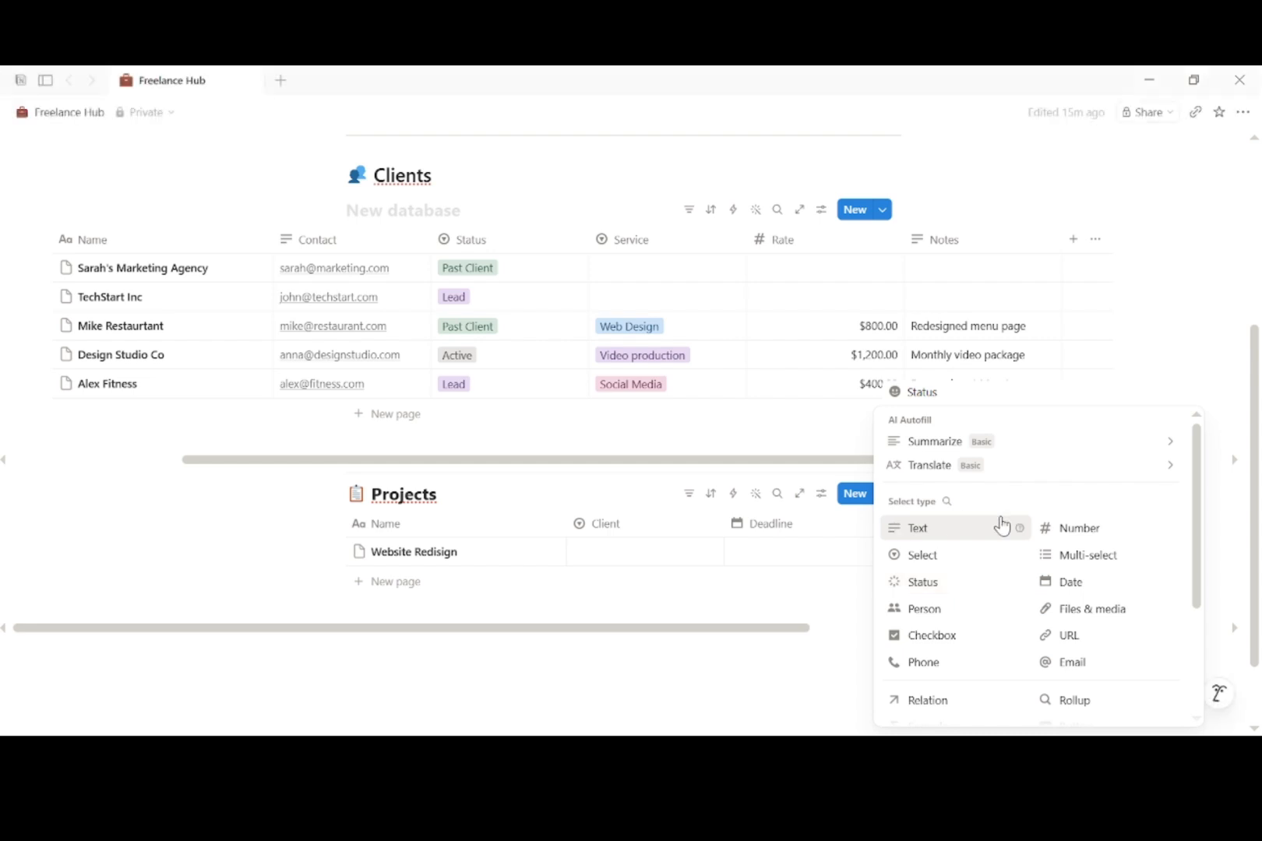
click(962, 554)
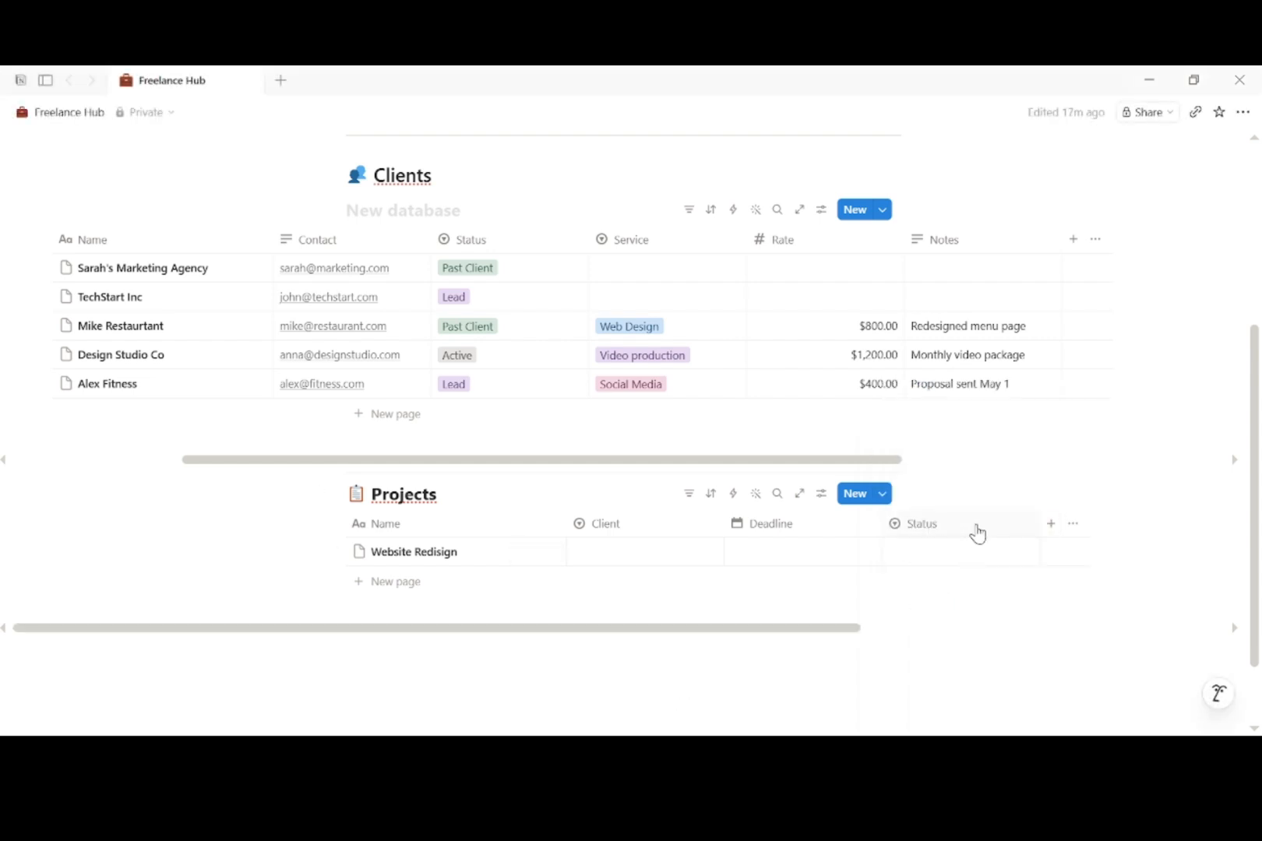
click(976, 530)
mouse_move(1044, 189)
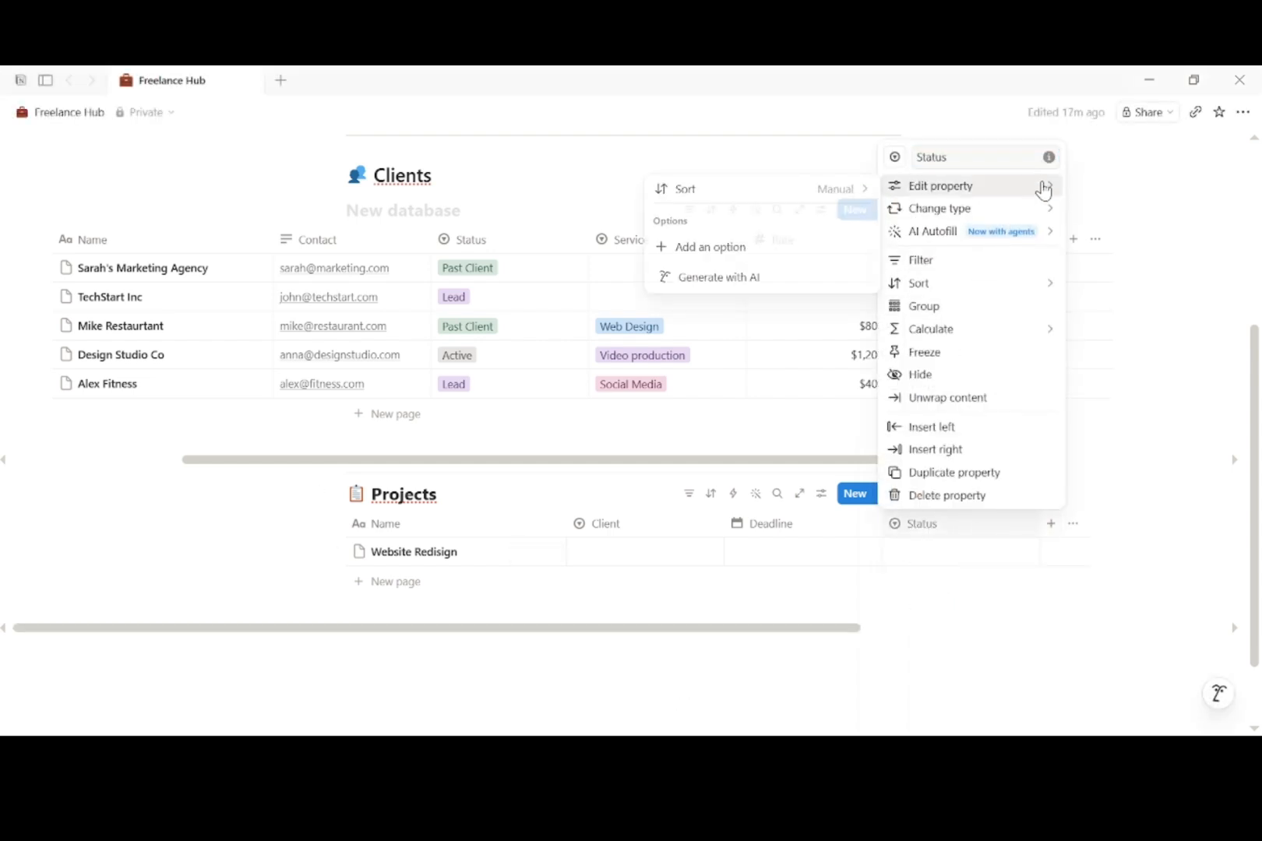
click(791, 246)
text(Not Started)
key(Return)
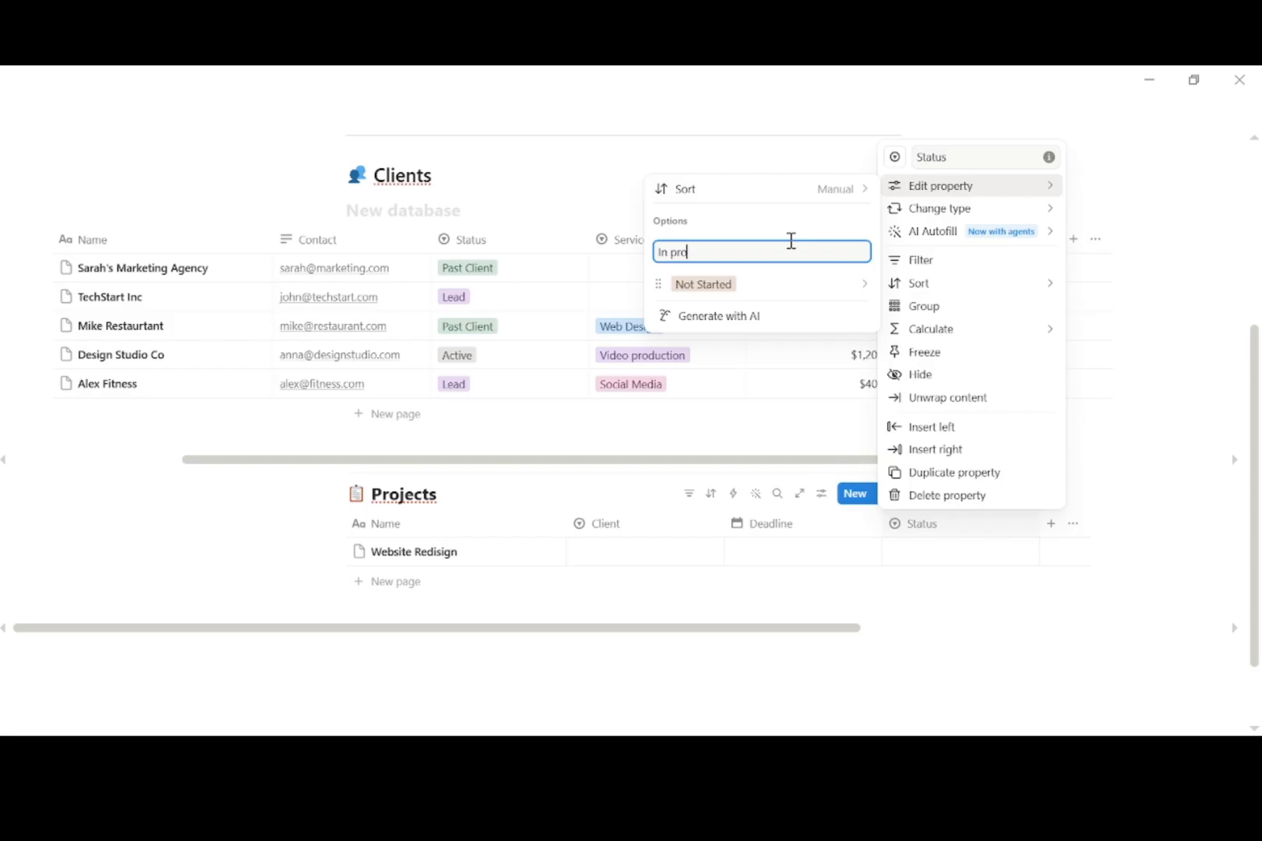
text(In progress)
key(Return)
text(R)
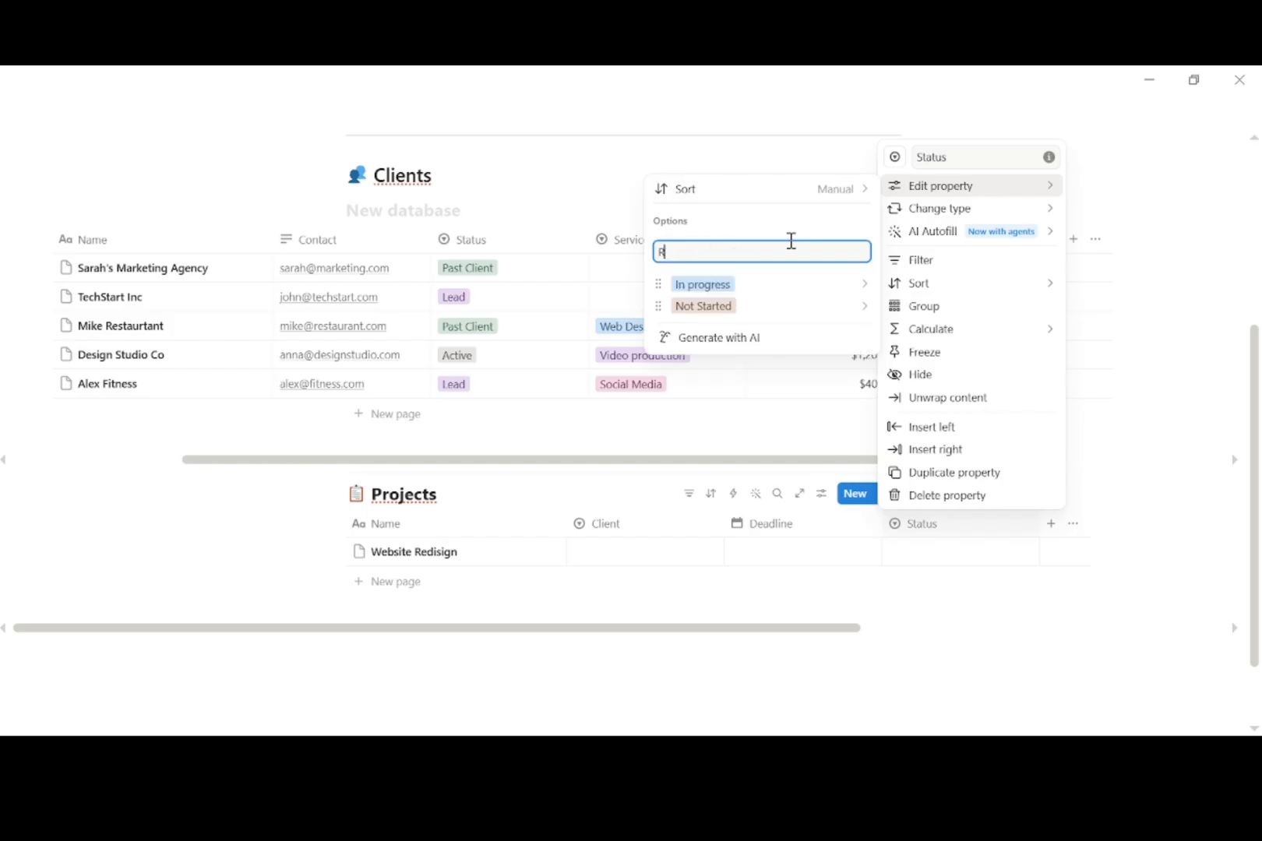
text(eview)
key(Return)
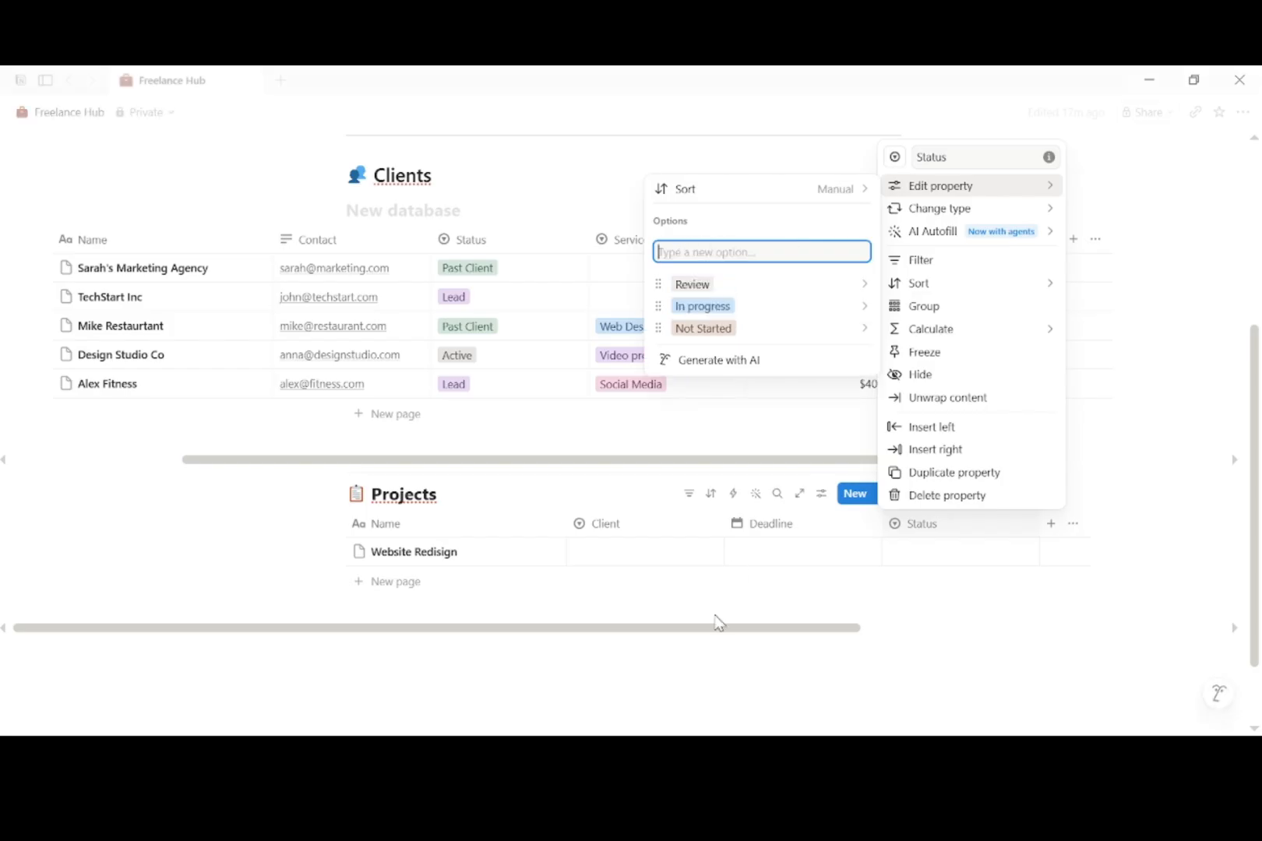
key(Escape)
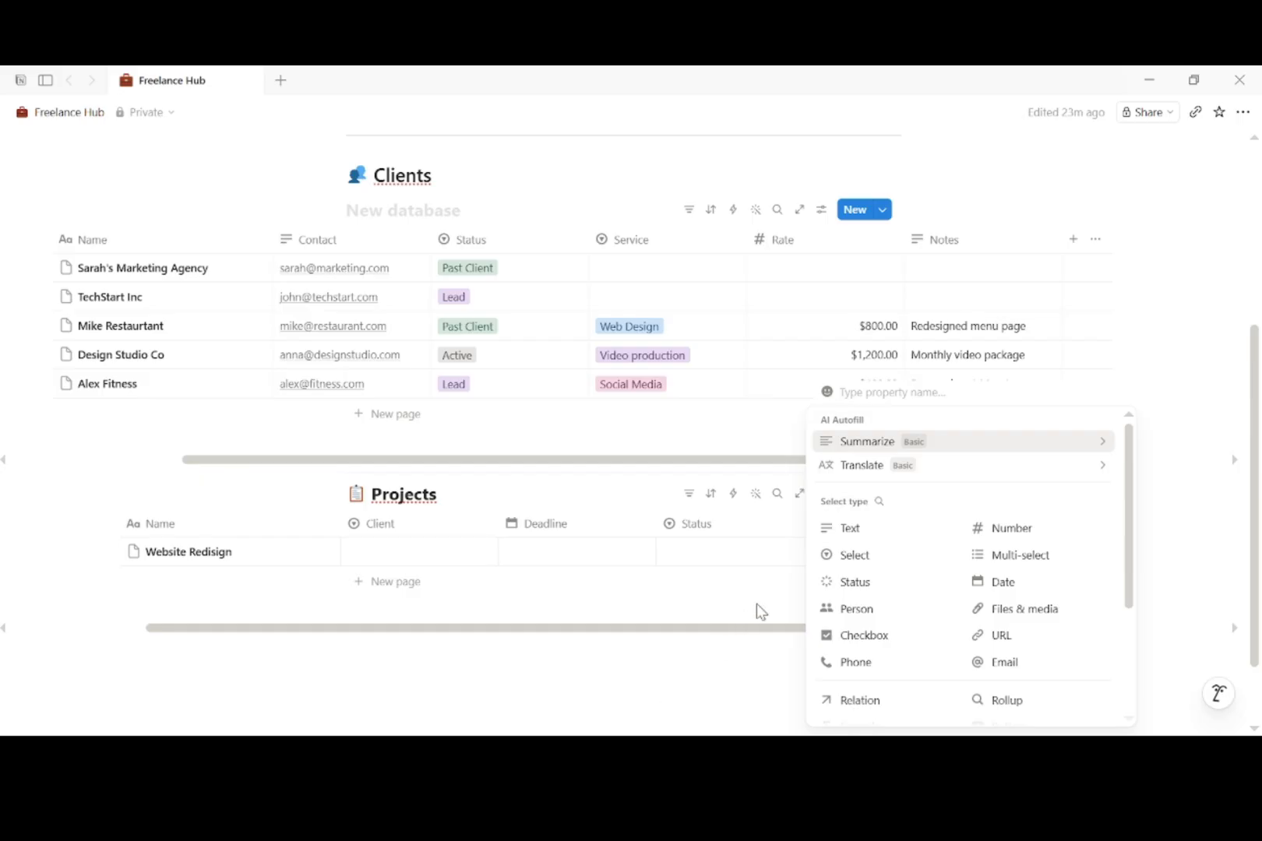
Step: Create a Priority select property offering High, Medium and Low
text(Pr)
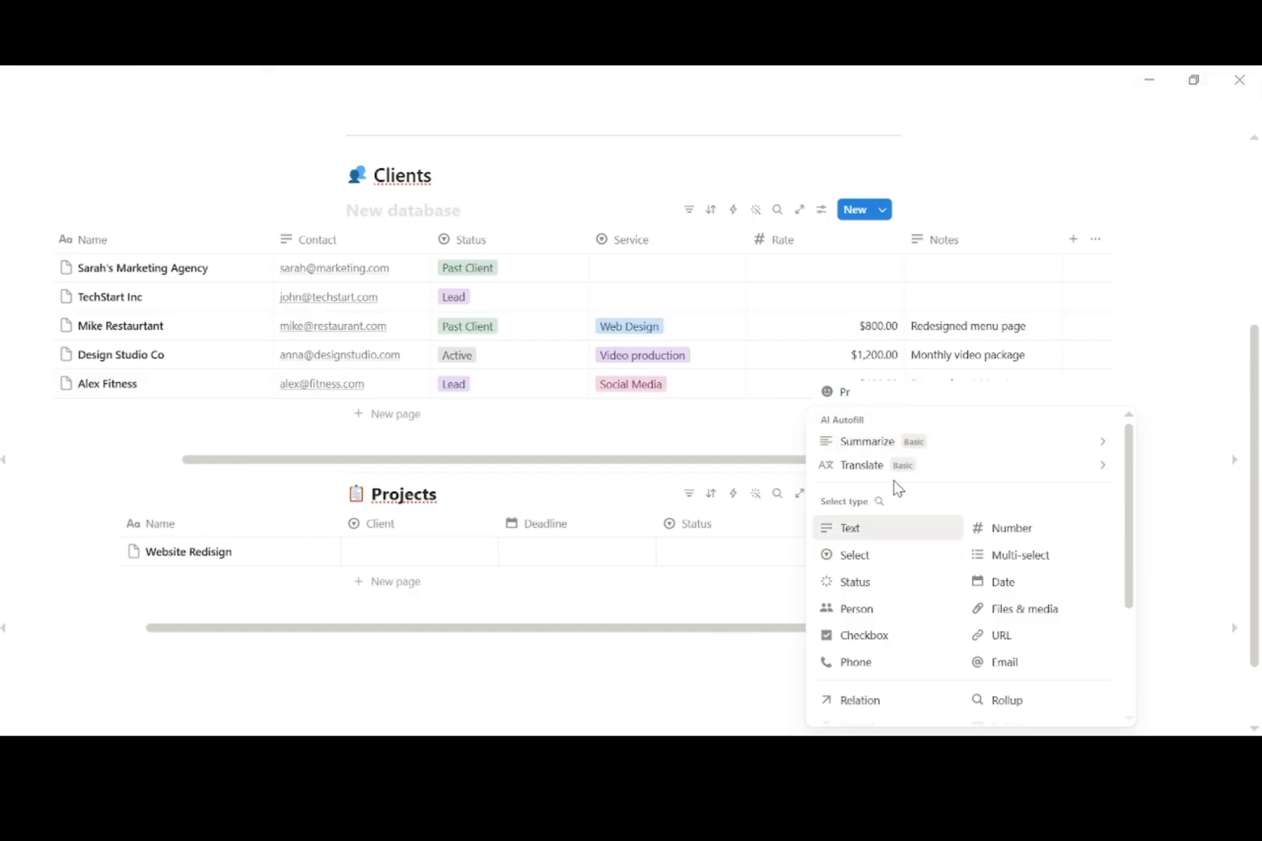
text(iority)
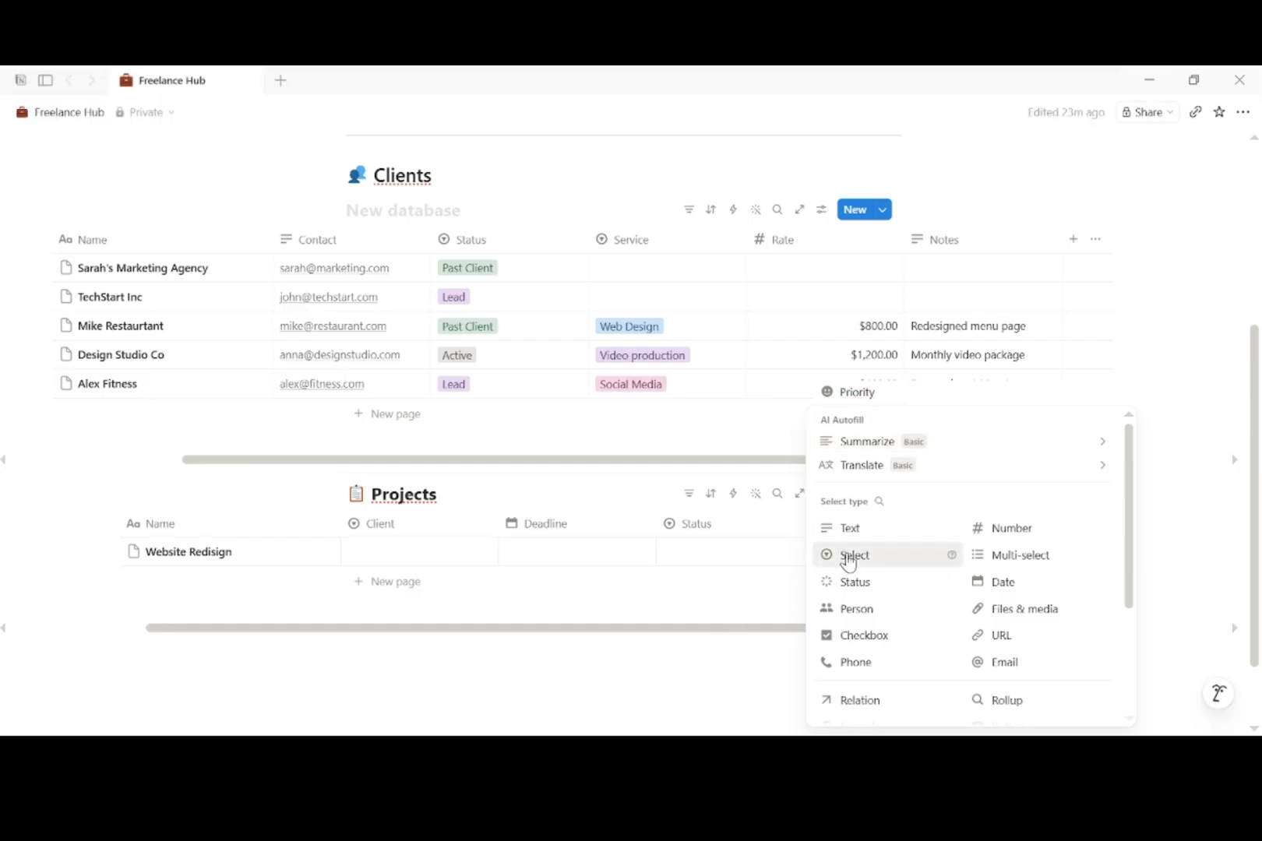
click(845, 554)
click(860, 525)
mouse_move(972, 192)
click(1062, 248)
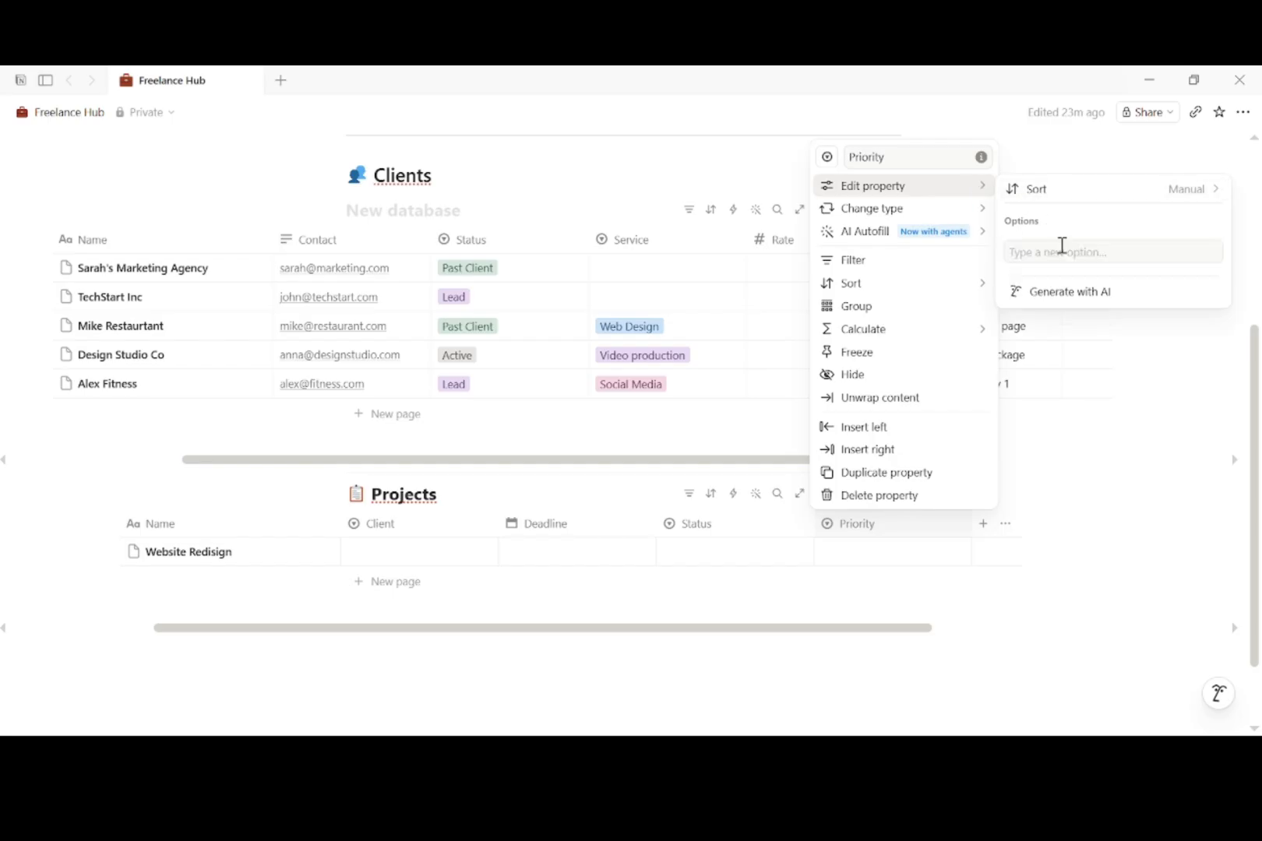
text(High)
key(Return)
text(M)
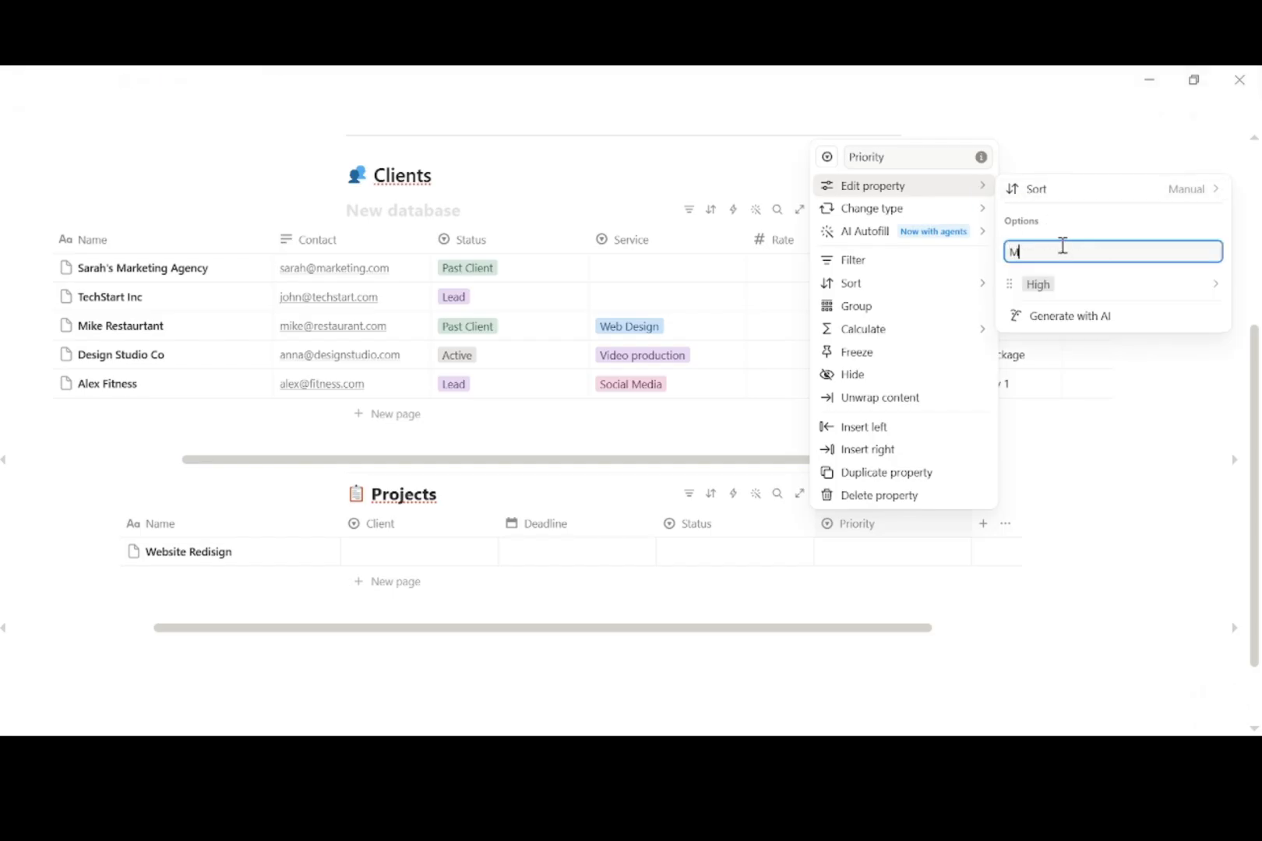
text(edium)
key(Return)
text(Low)
key(Return)
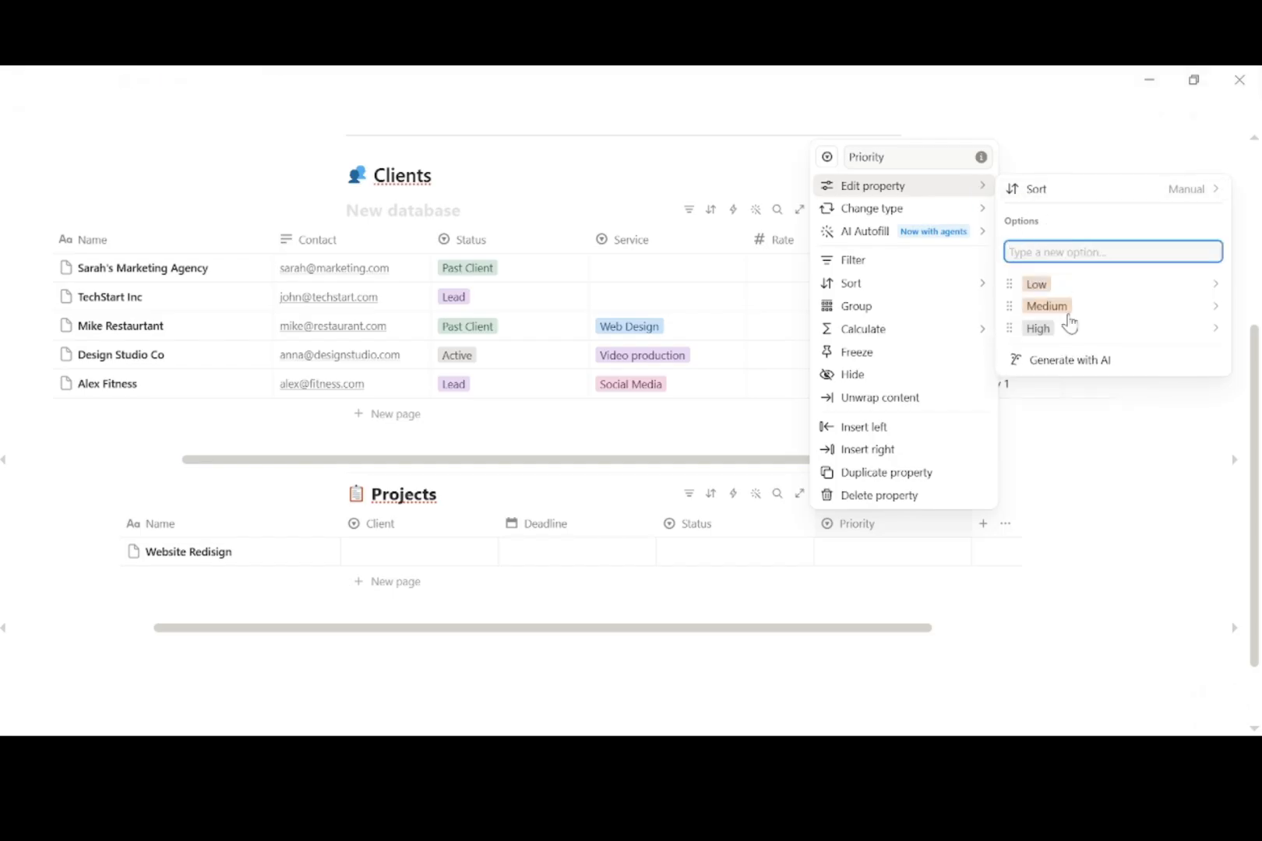
key(Escape)
key(Escape)
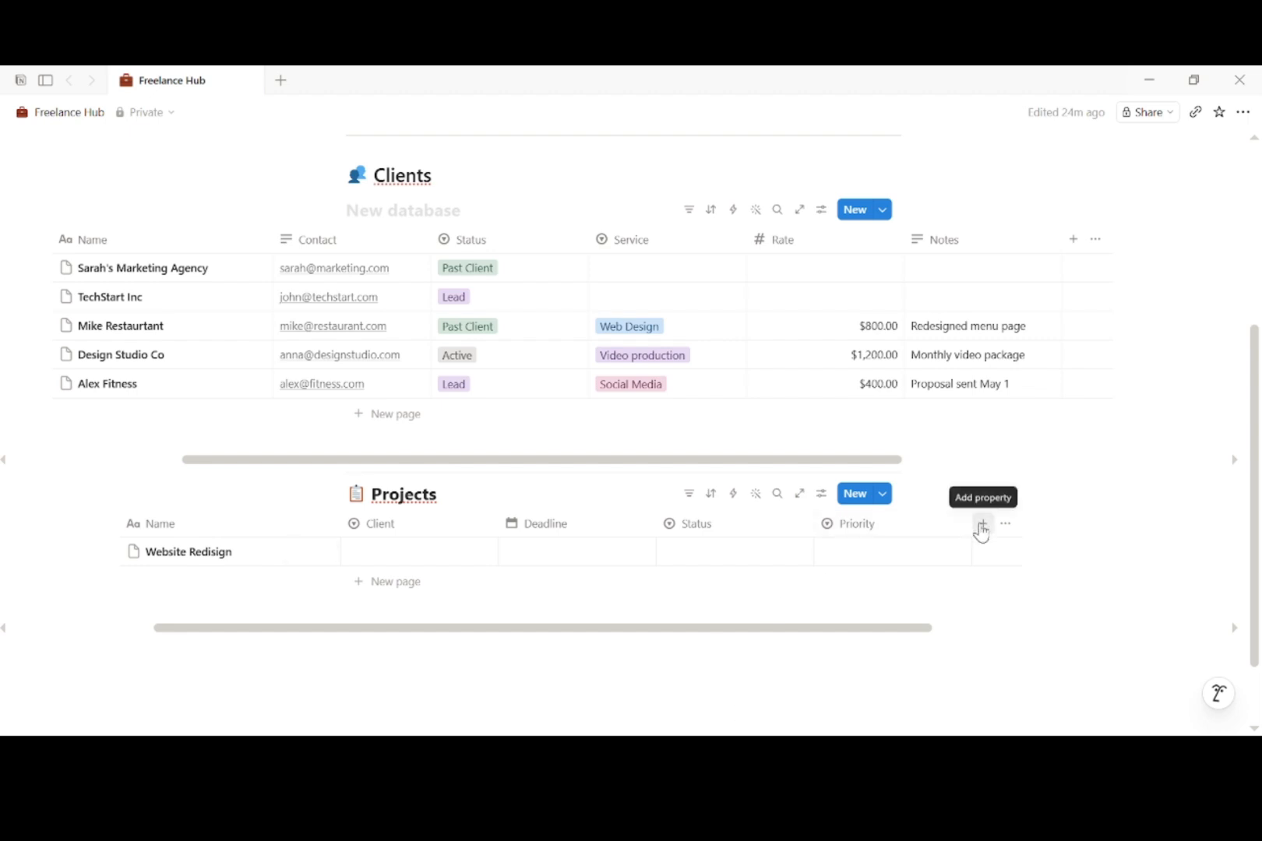
Step: Add an Amount number column formatted as US Dollar
click(982, 525)
mouse_move(1071, 477)
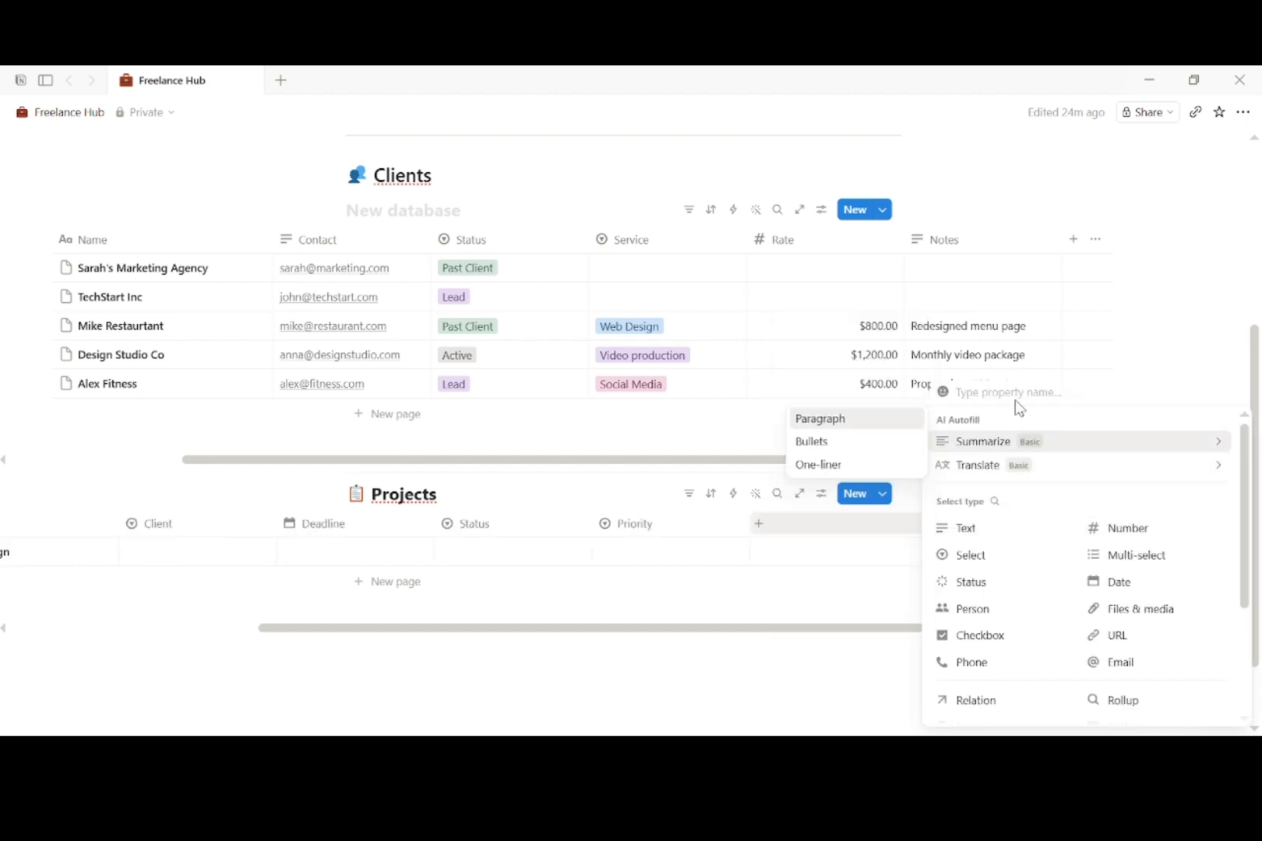
text(Amount)
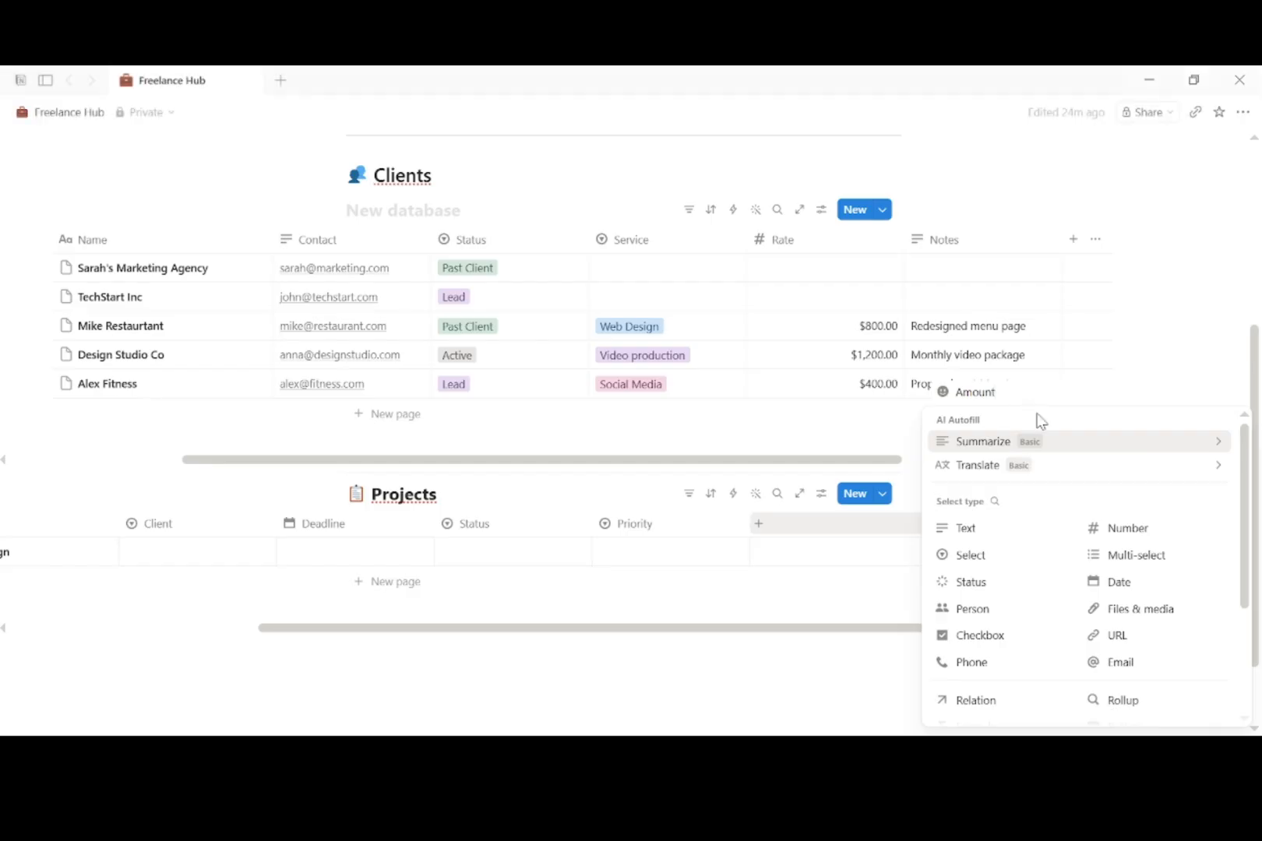
click(1107, 529)
click(873, 536)
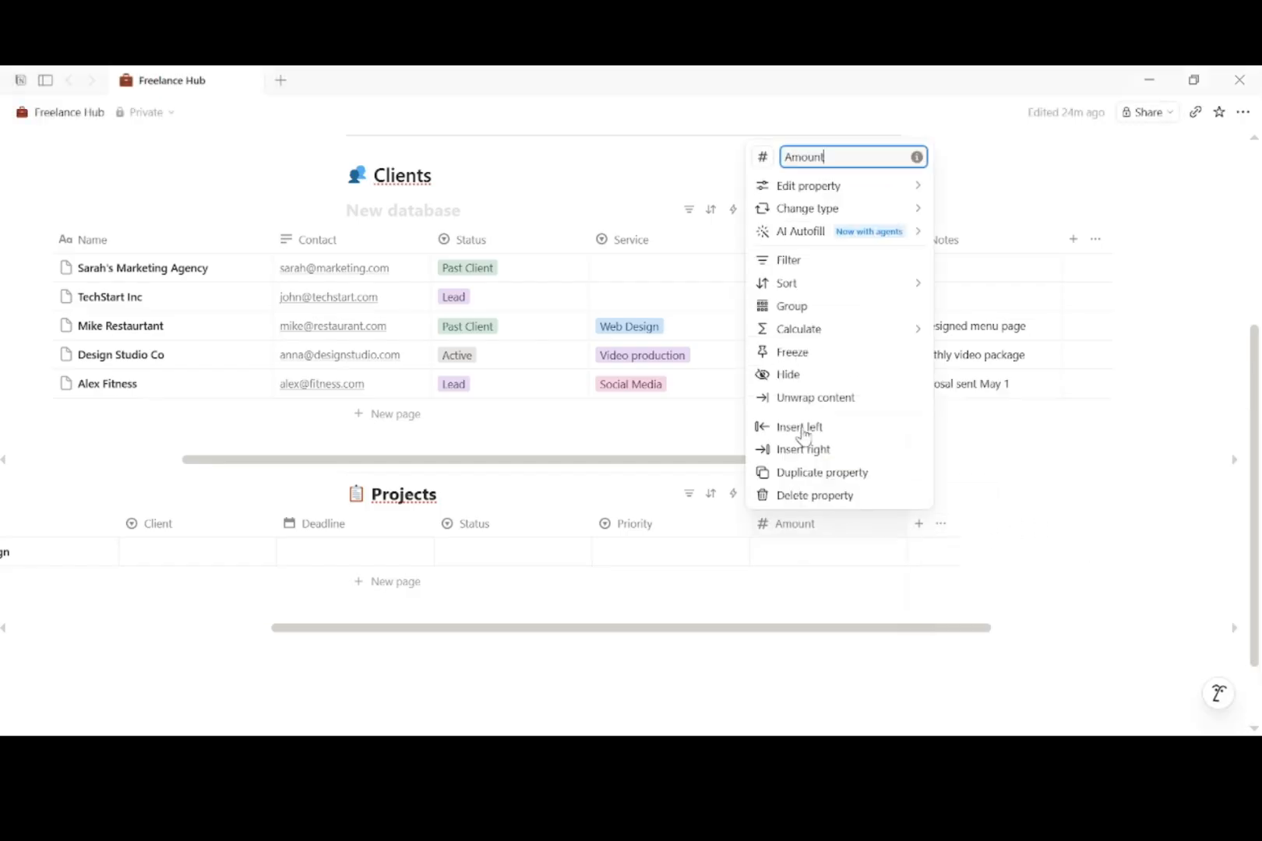
mouse_move(888, 197)
click(978, 190)
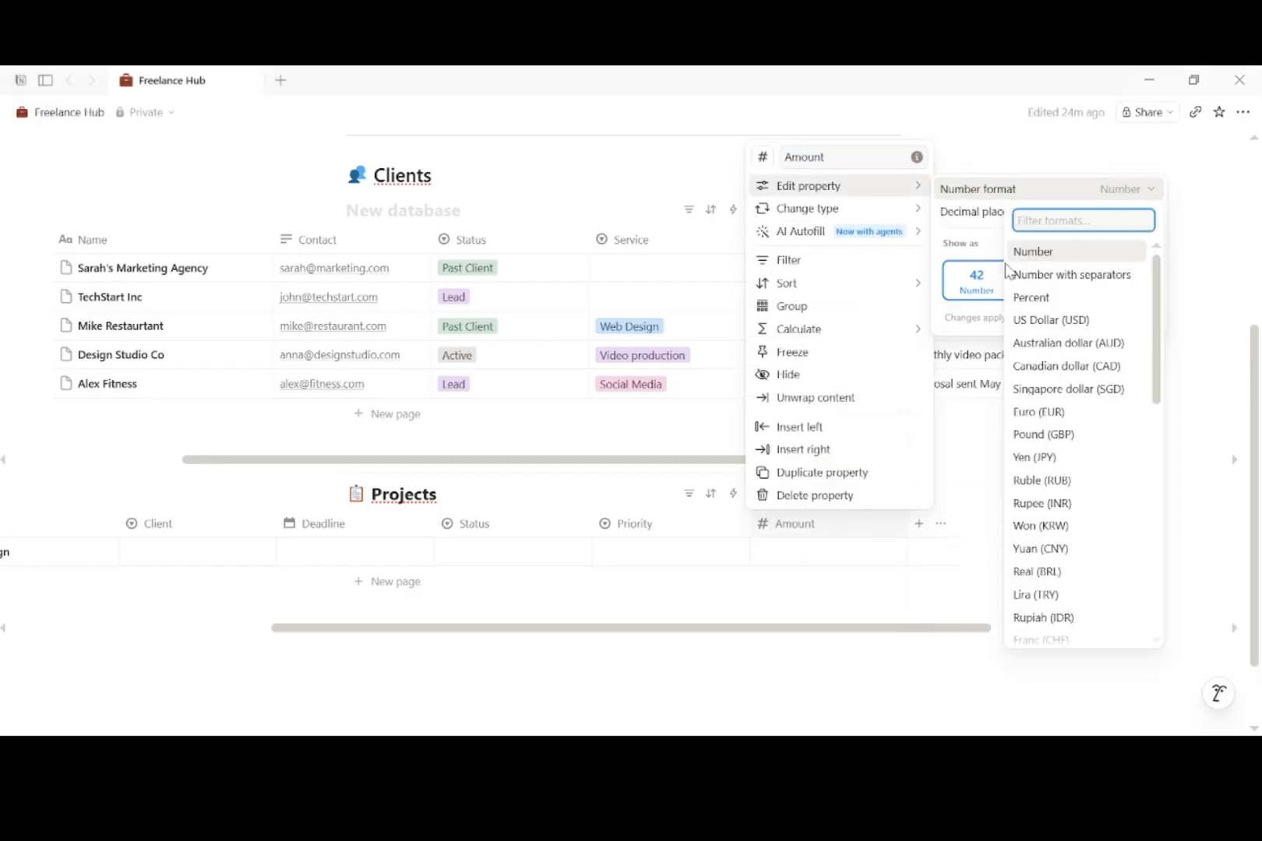
click(1051, 320)
click(733, 680)
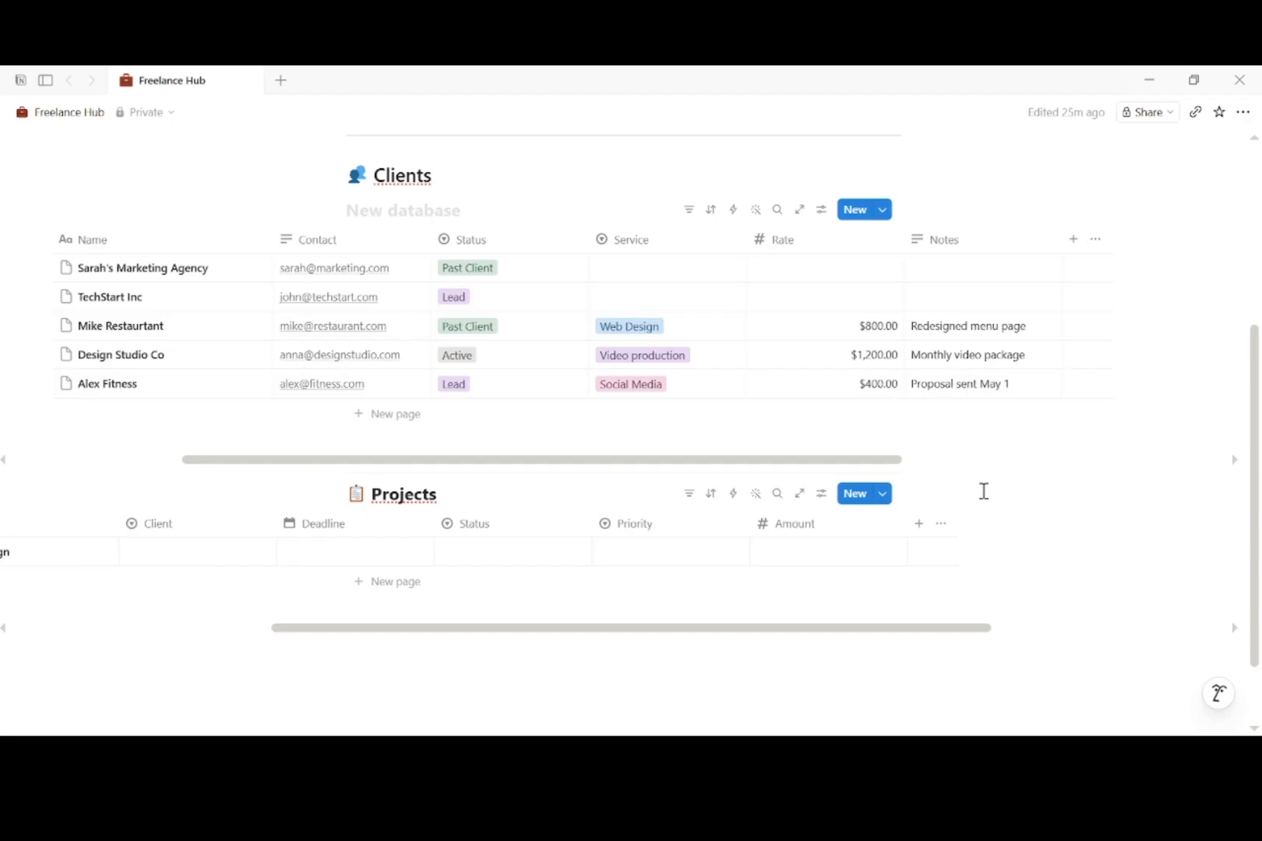
Step: Add a Paid checkbox column to Projects
click(919, 523)
text(P)
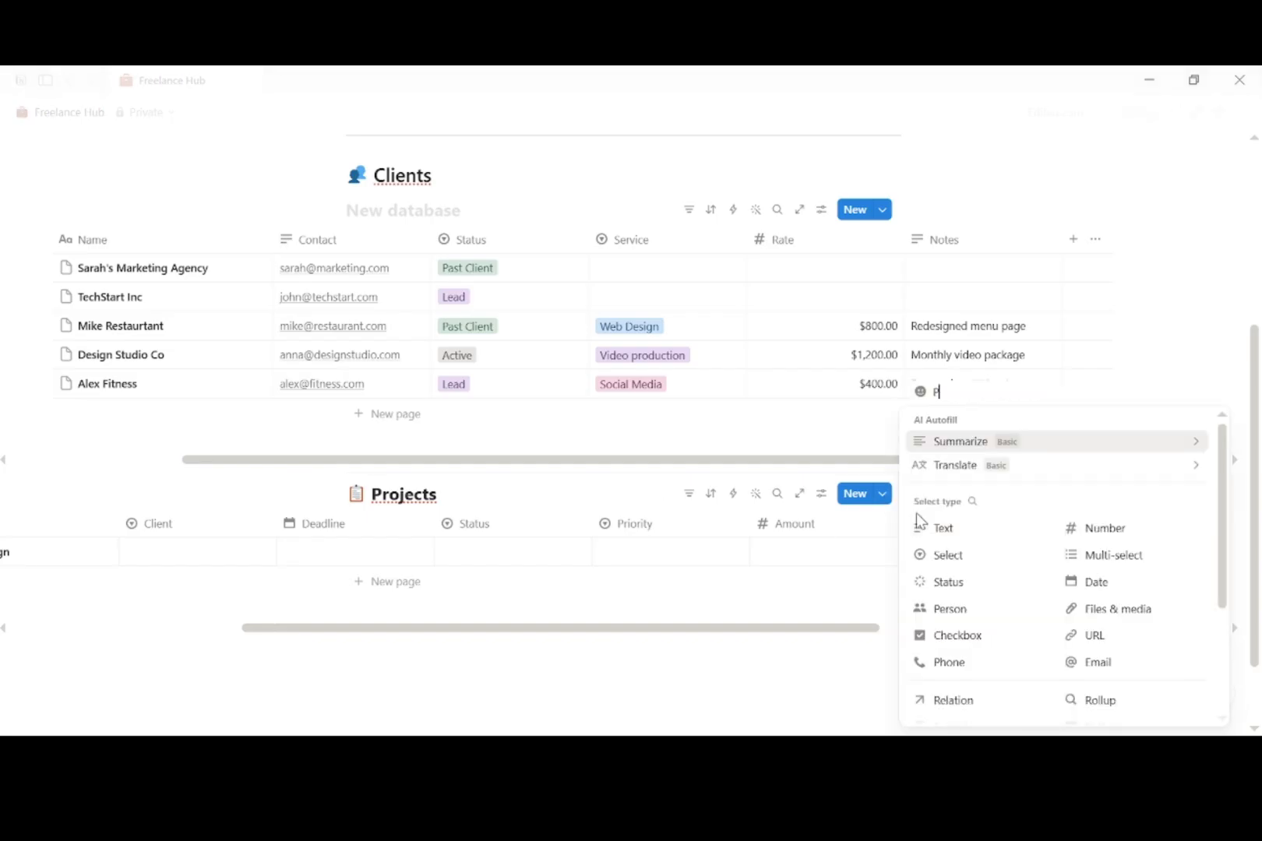
text(aid)
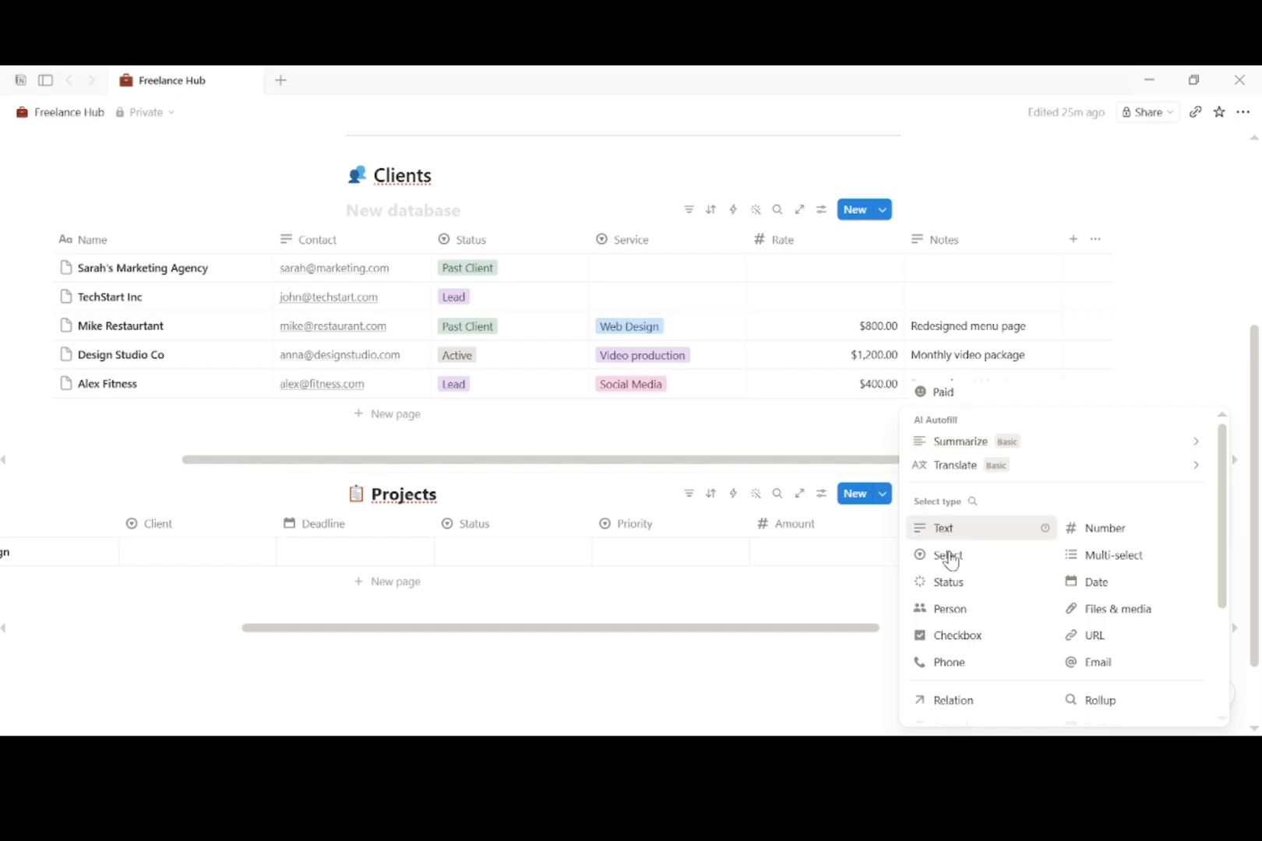
click(957, 635)
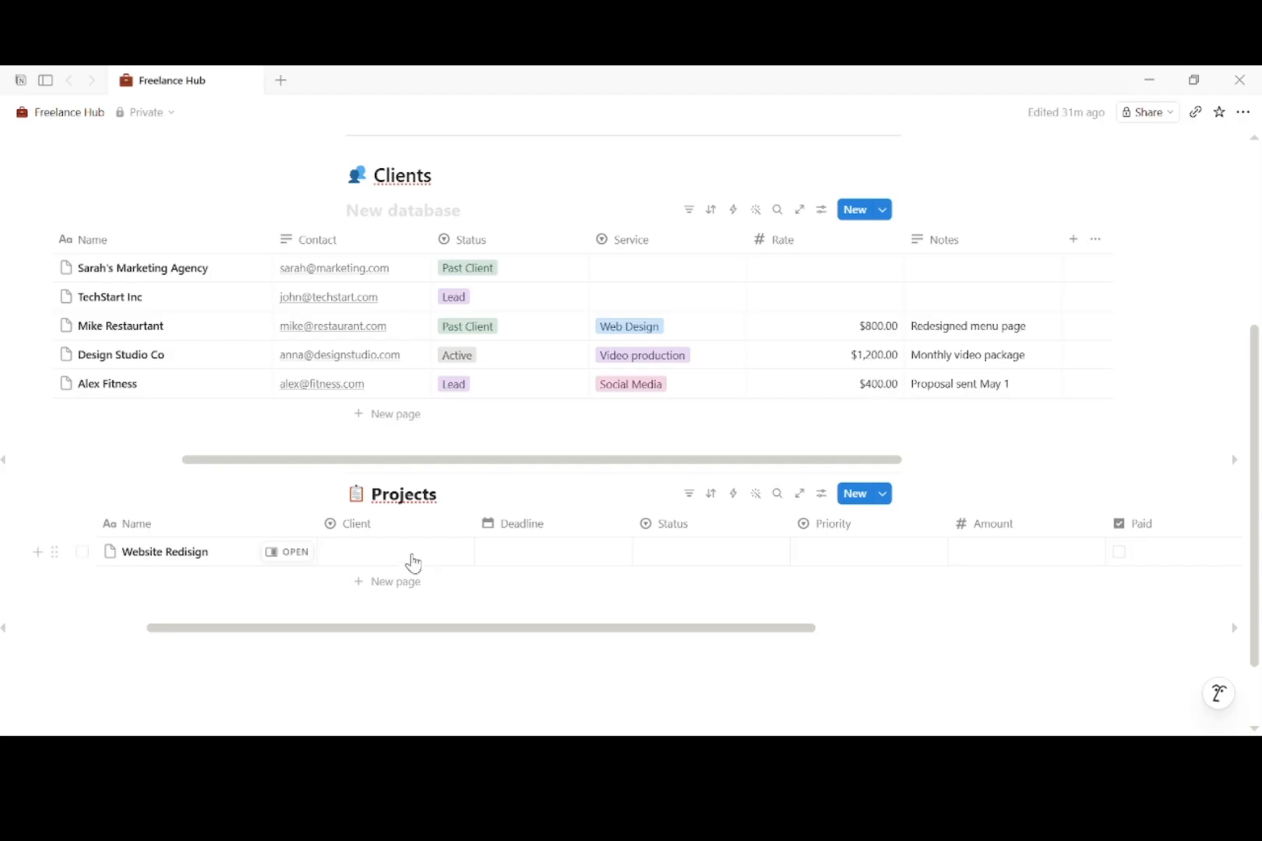
Step: Set Website Redisign to the marketing agency, May 20, 2026, In progress, High, $2,500.00
click(412, 554)
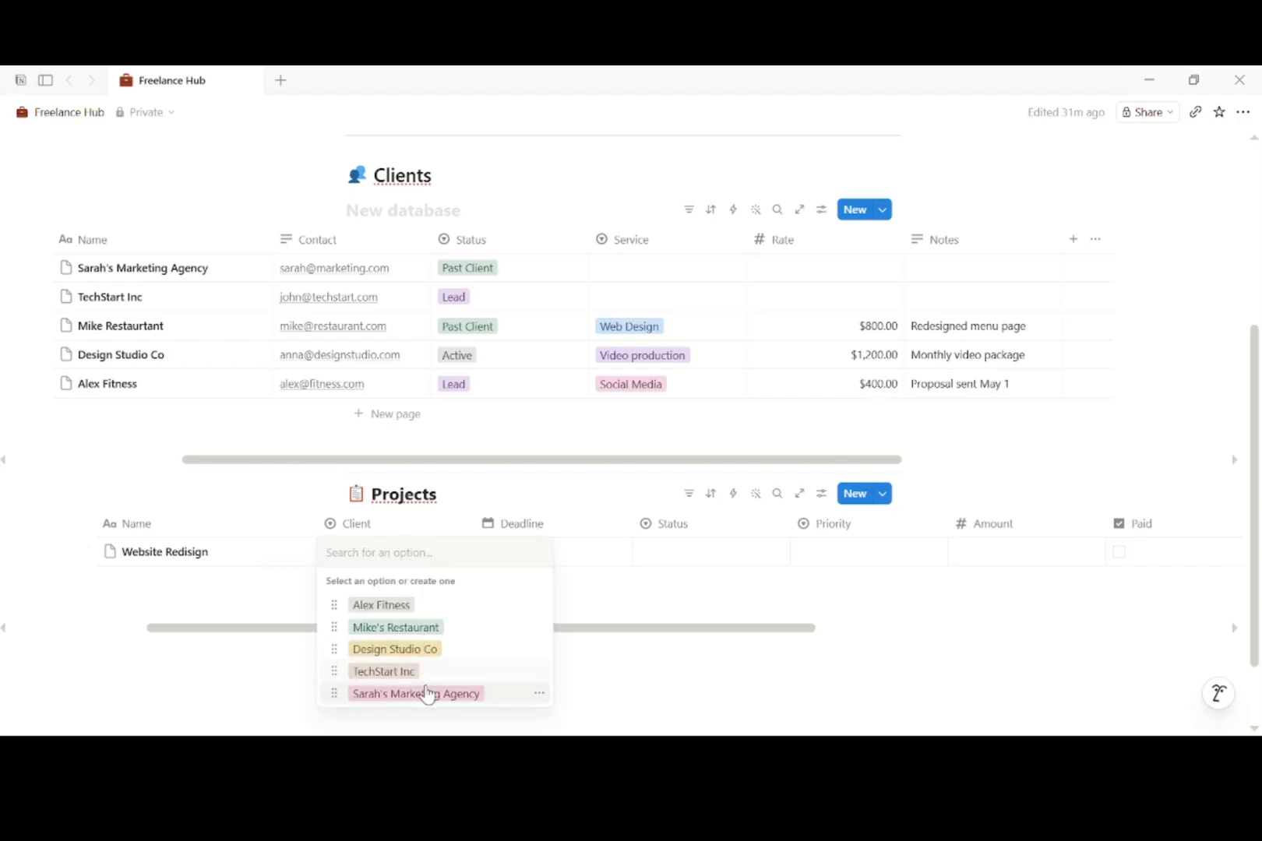
click(428, 691)
click(545, 554)
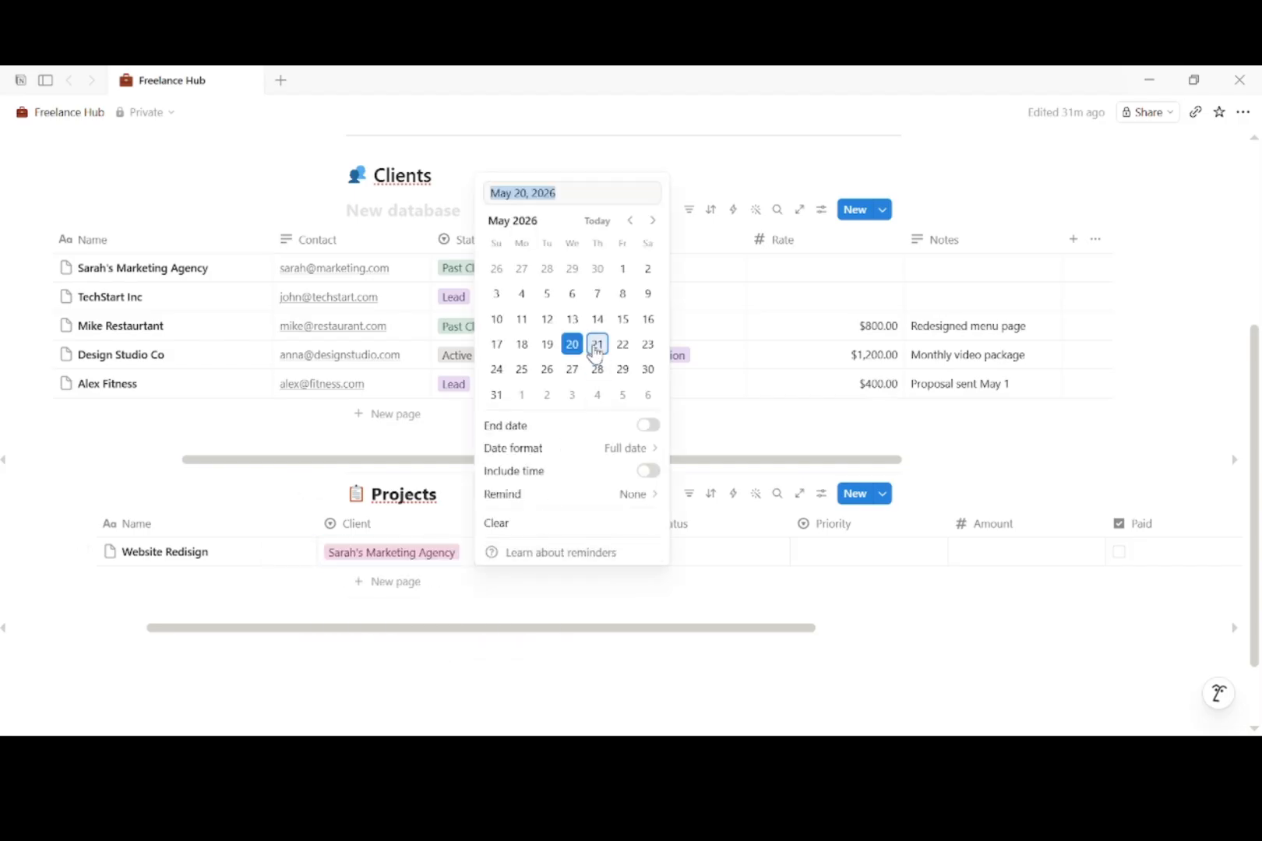
click(574, 347)
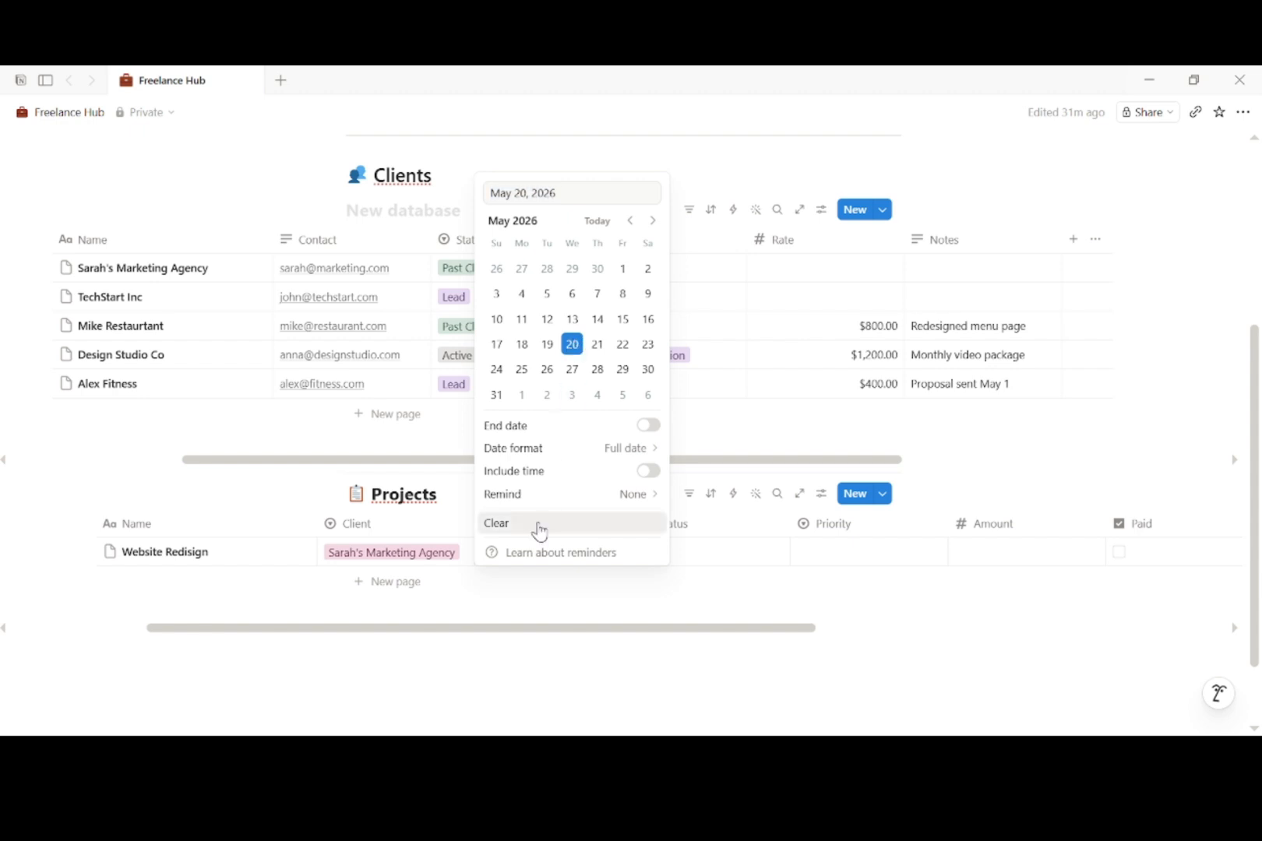
click(556, 595)
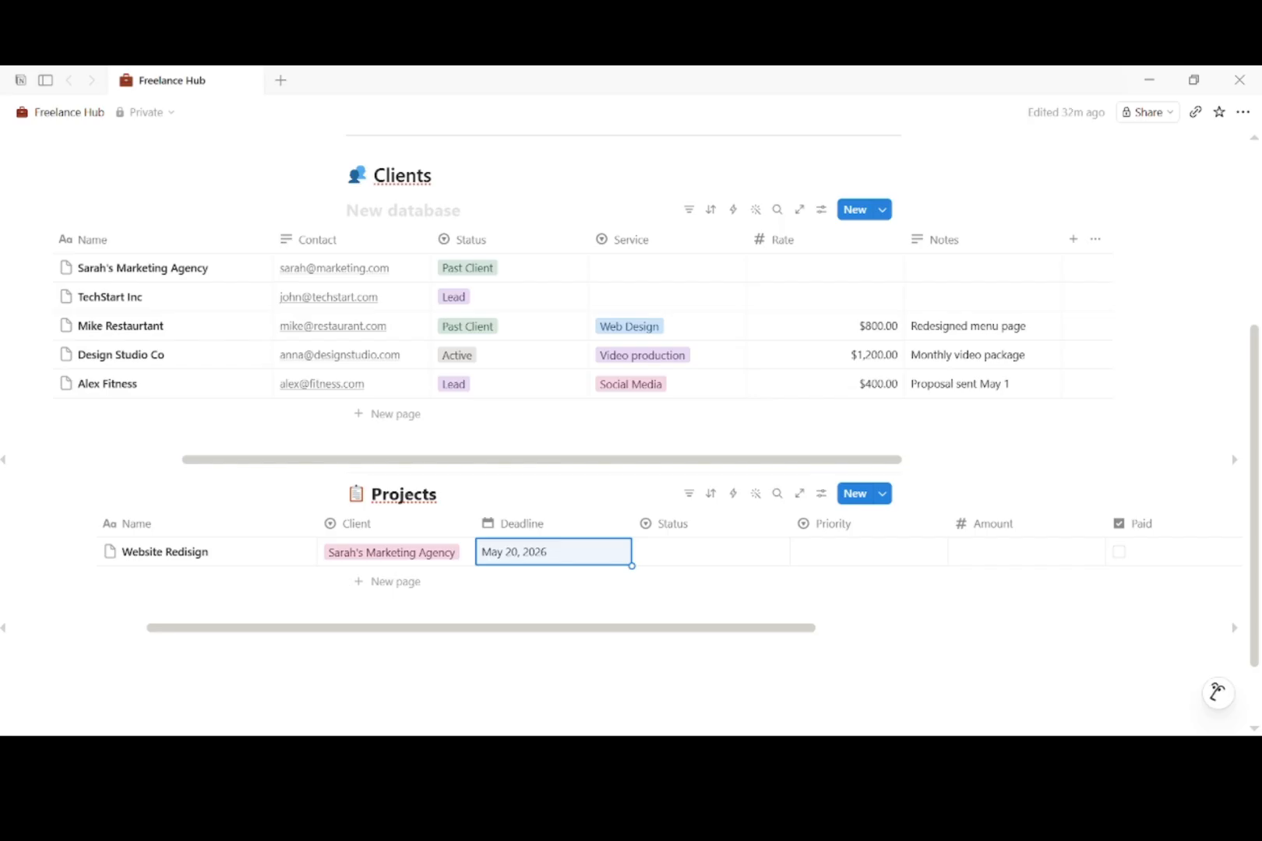
click(696, 555)
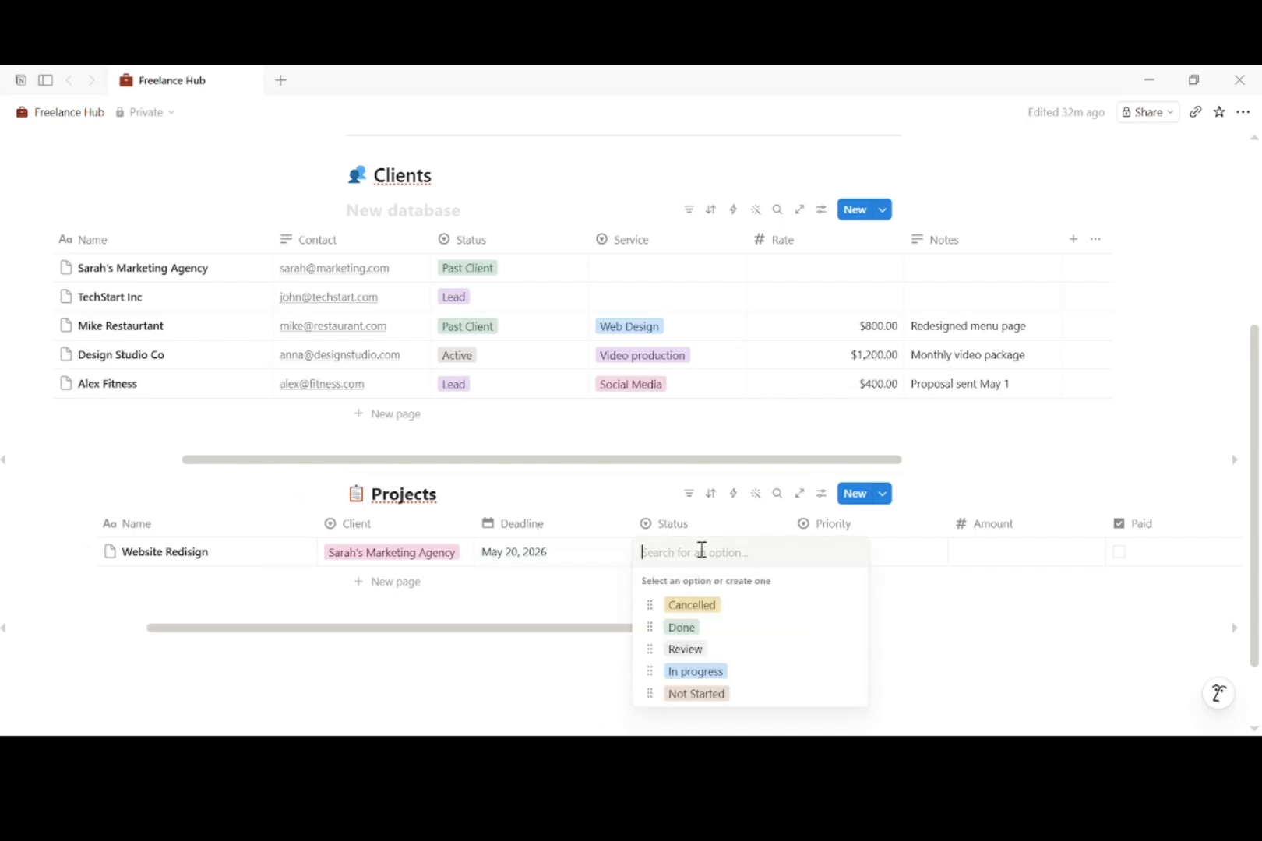
click(697, 671)
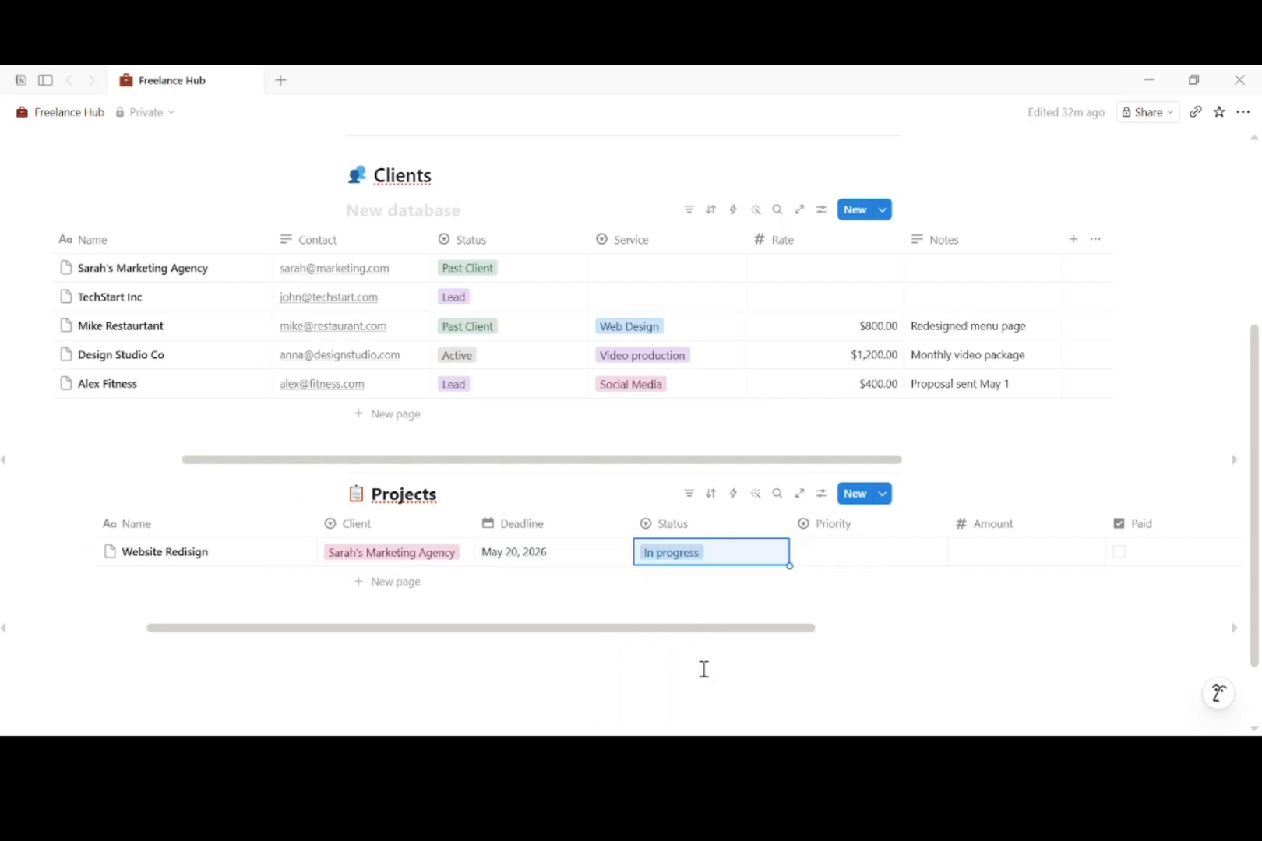
click(862, 553)
click(843, 650)
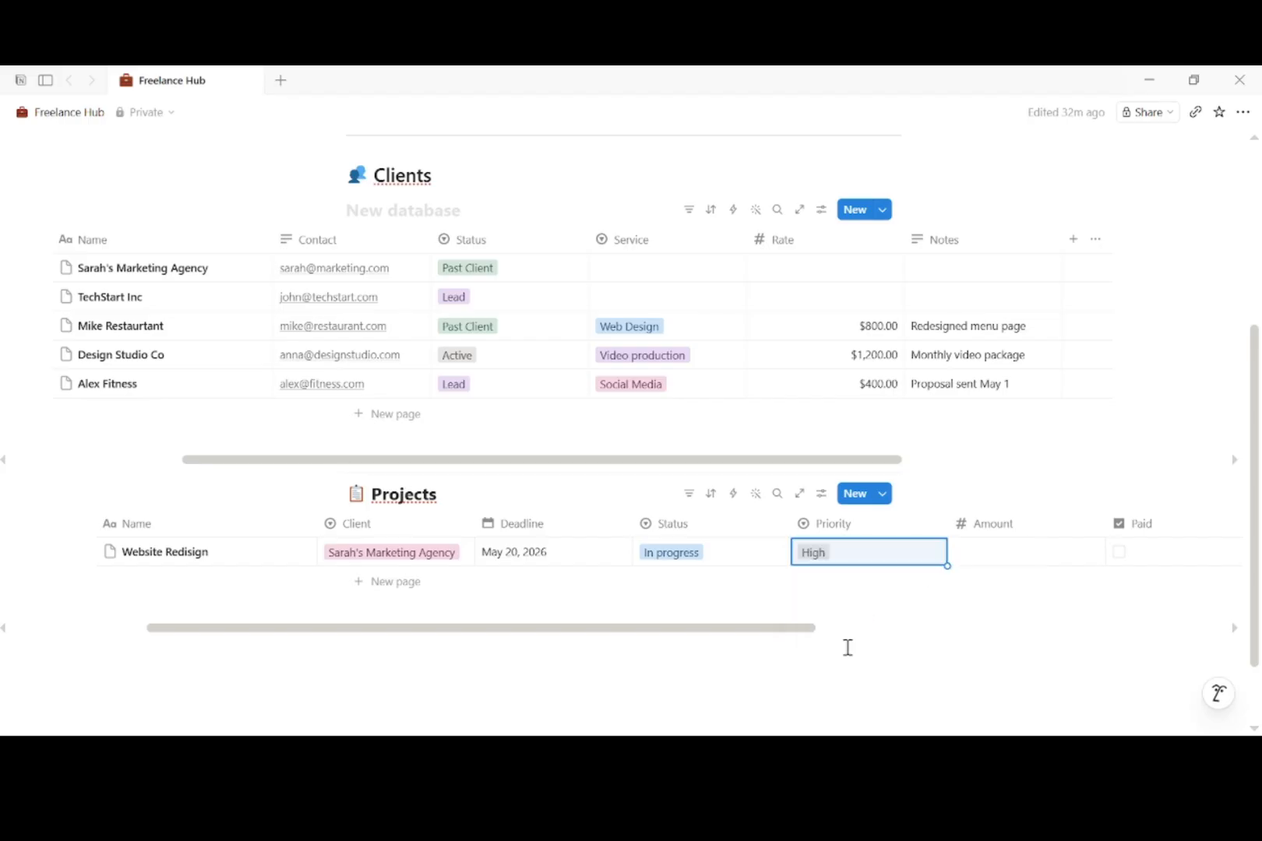
click(989, 554)
text(2500)
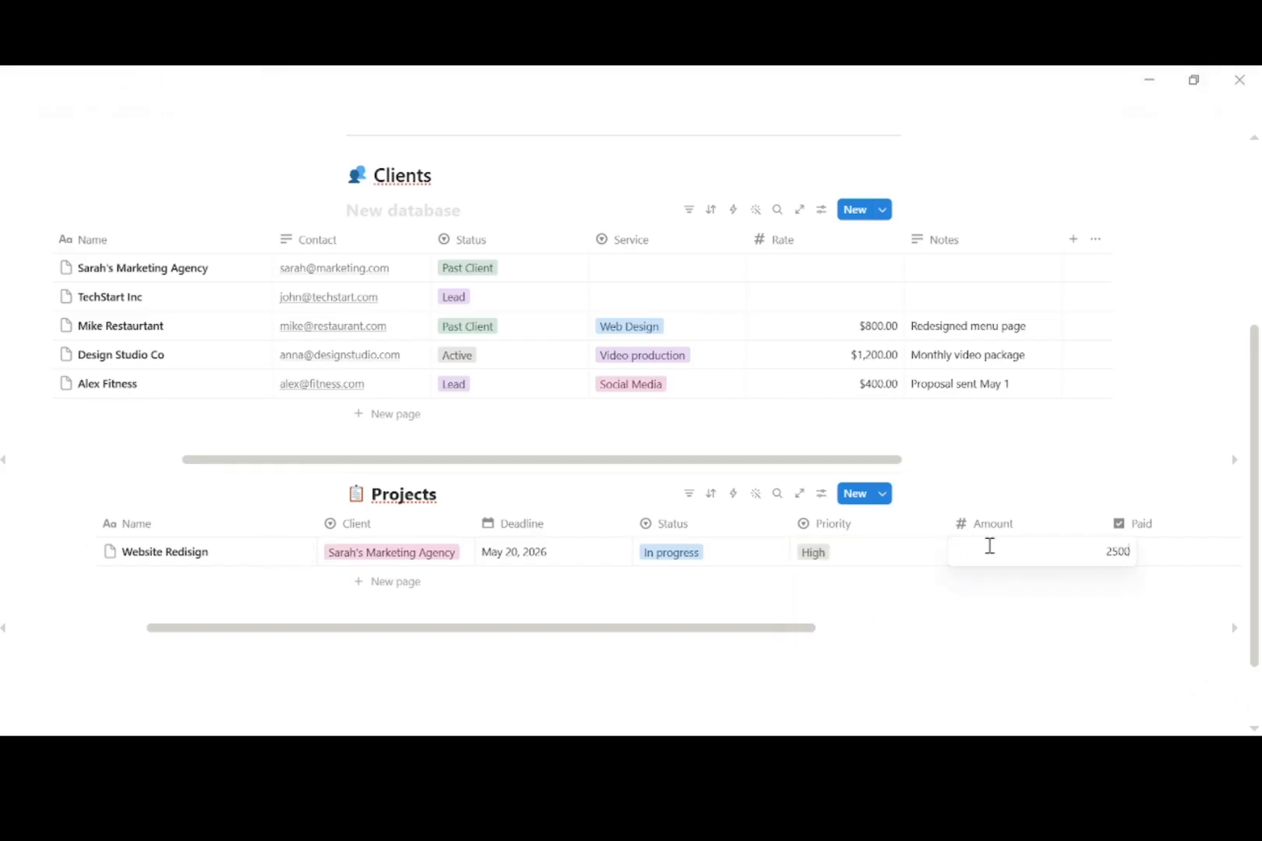
key(Return)
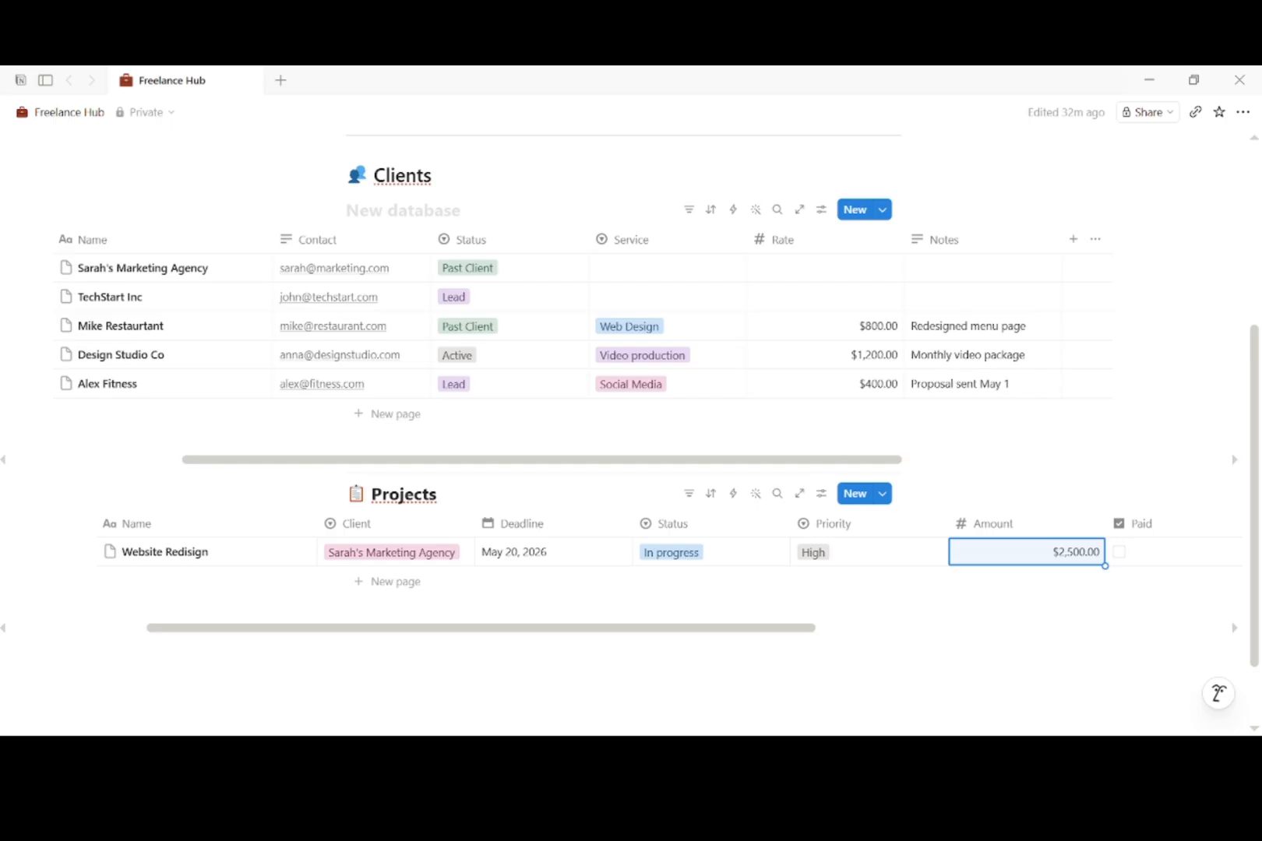
Step: Add a Monthly Video May row for Design Studio Co due May 30, 2026
click(361, 593)
text(Monthly Video May)
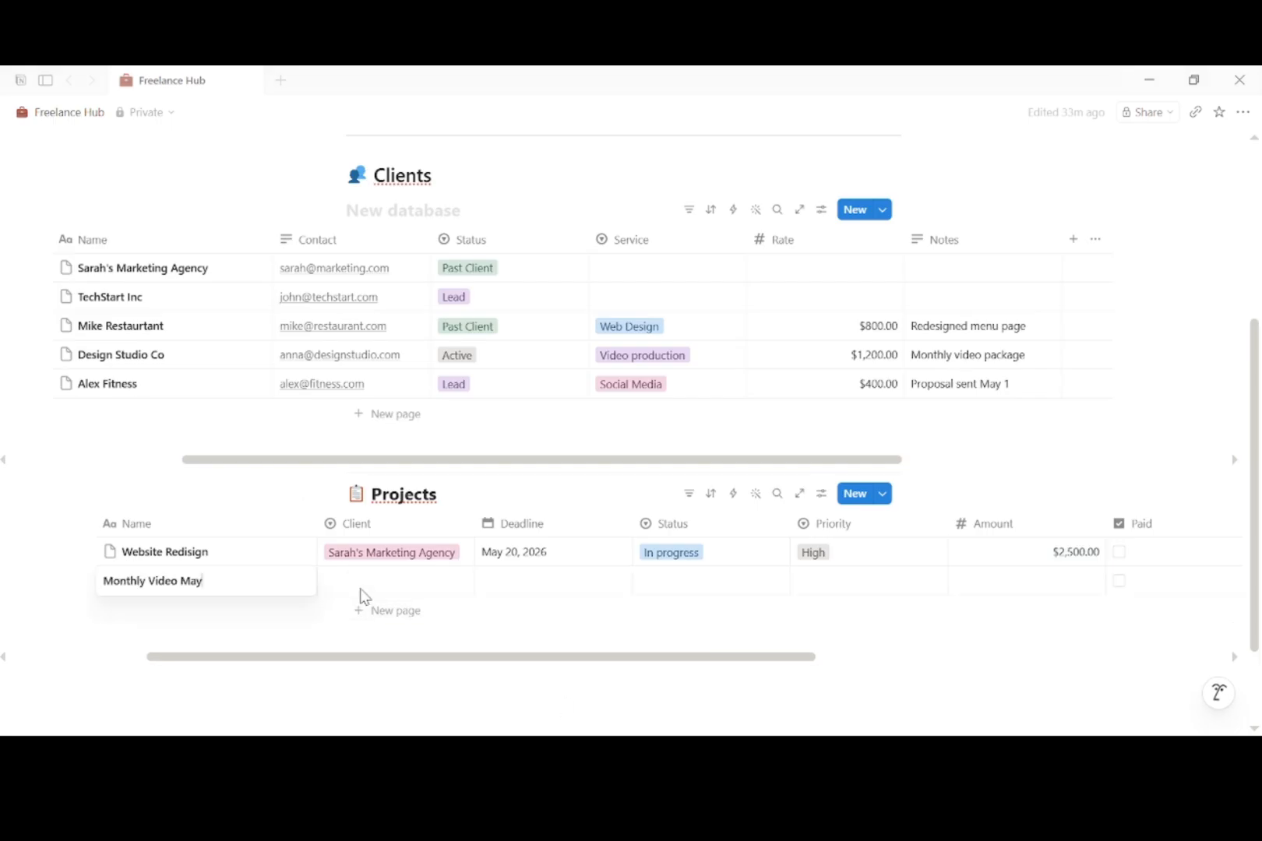
key(Return)
click(374, 581)
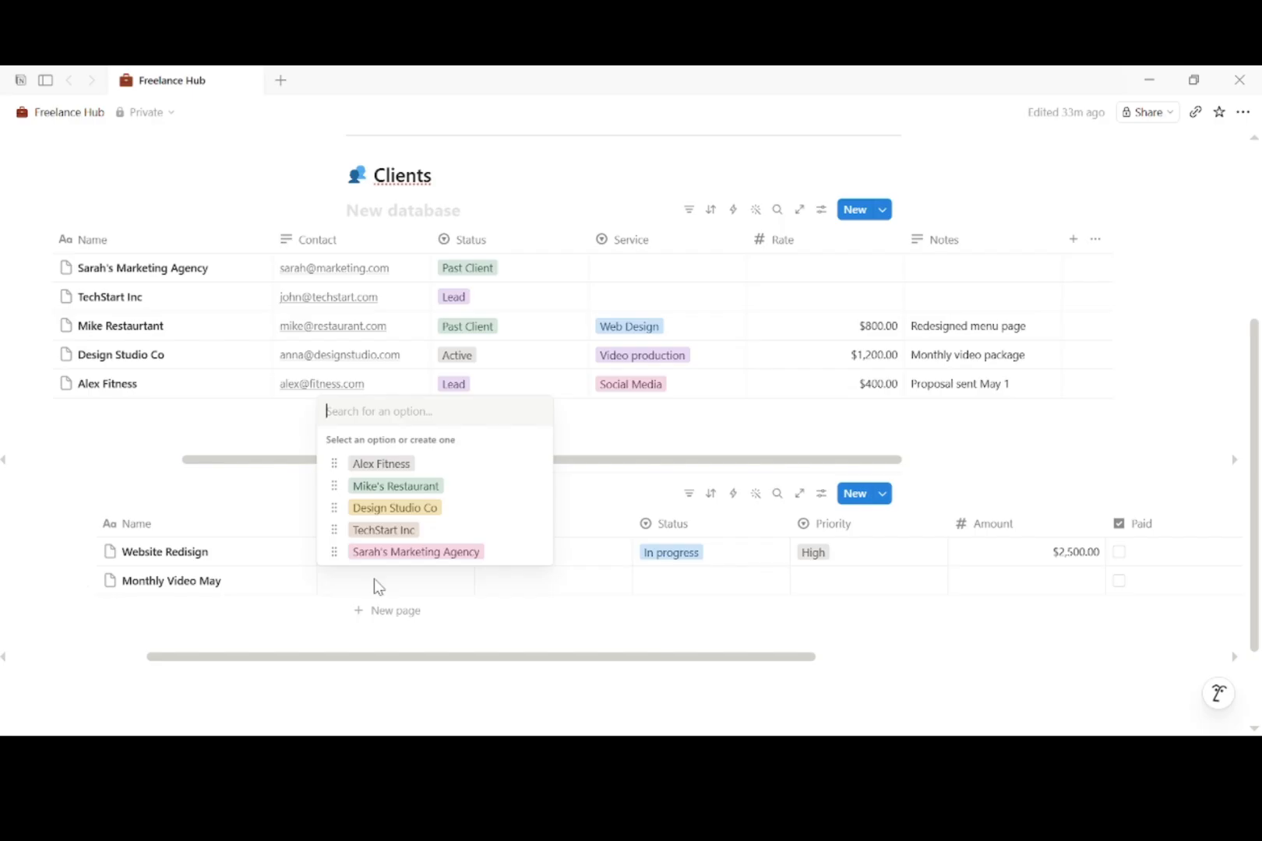
click(430, 515)
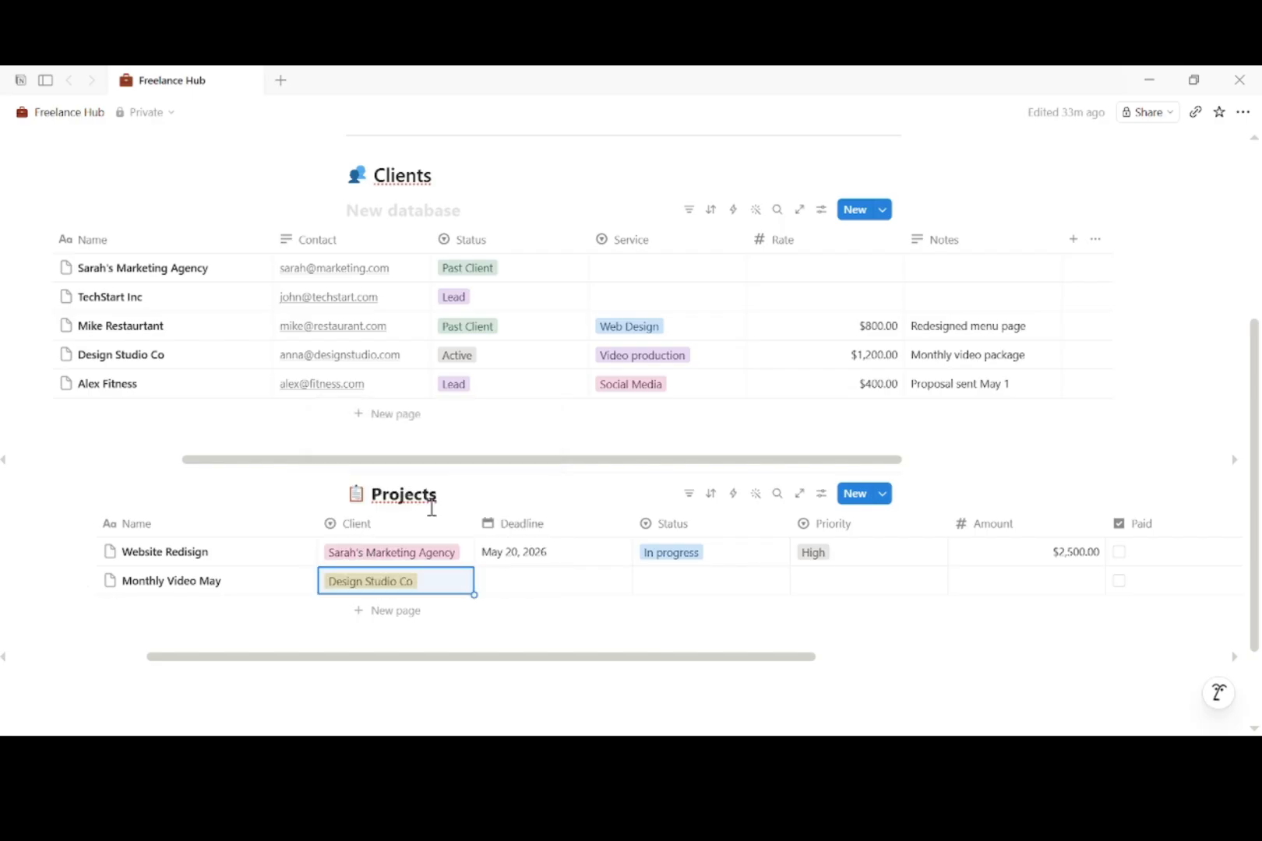
click(539, 581)
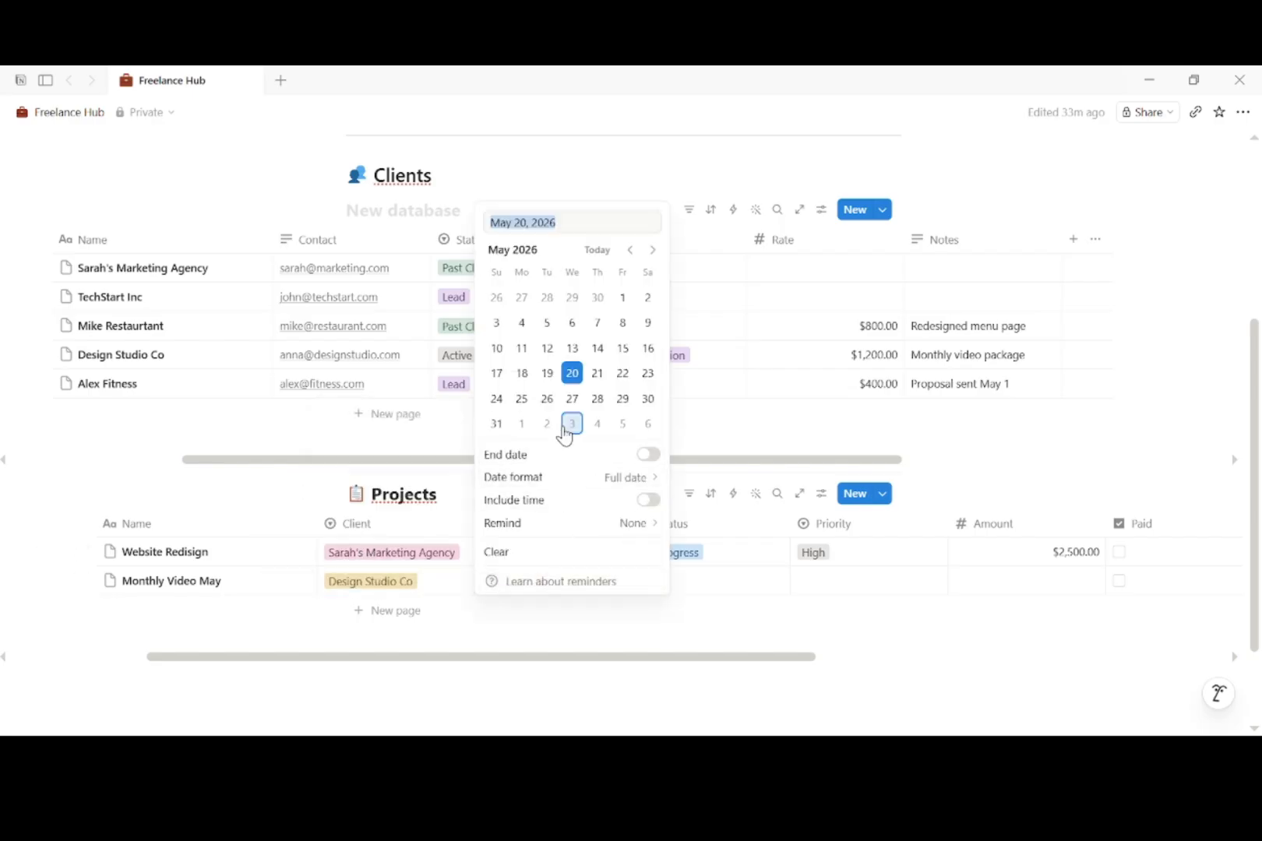
click(647, 398)
click(741, 610)
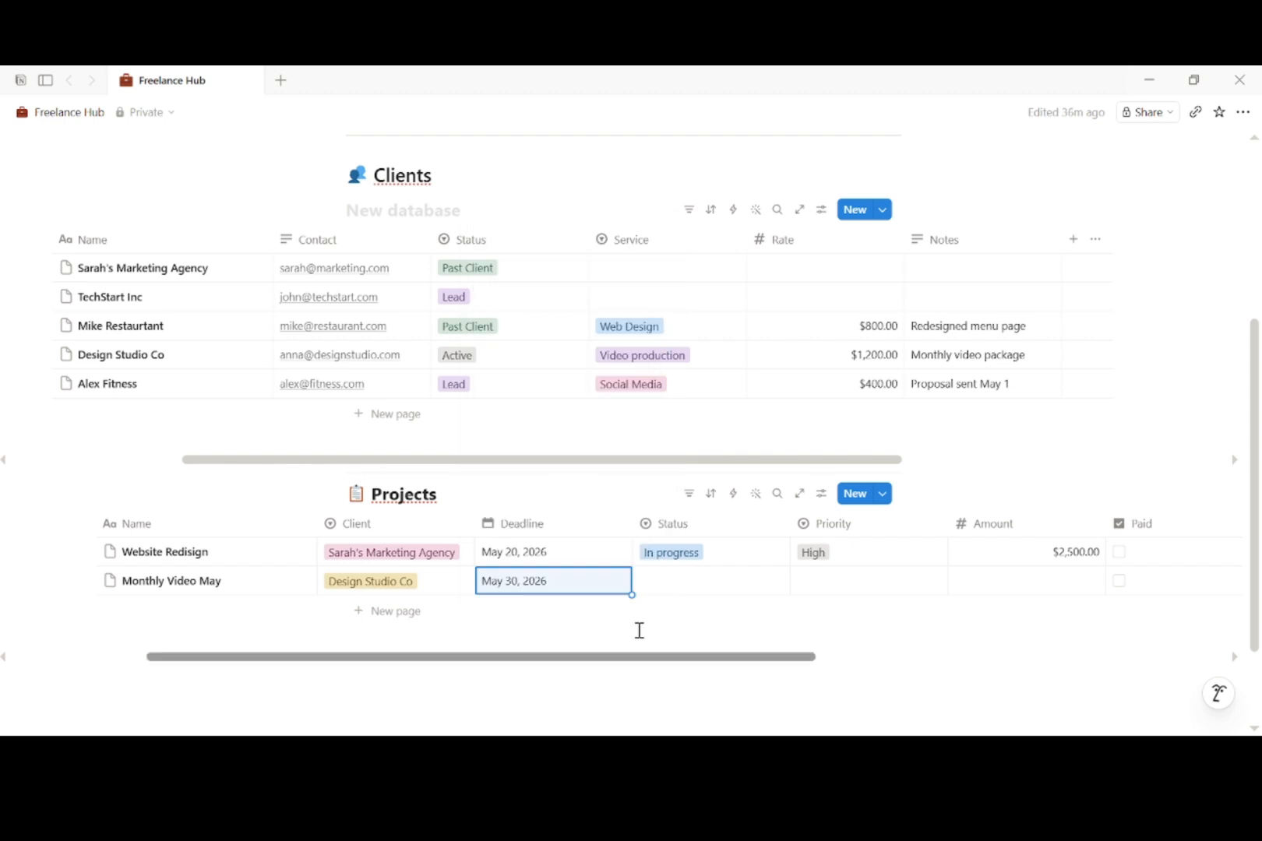
Step: Give Monthly Video May status Not Started, Medium priority and amount $1,200.00
click(678, 585)
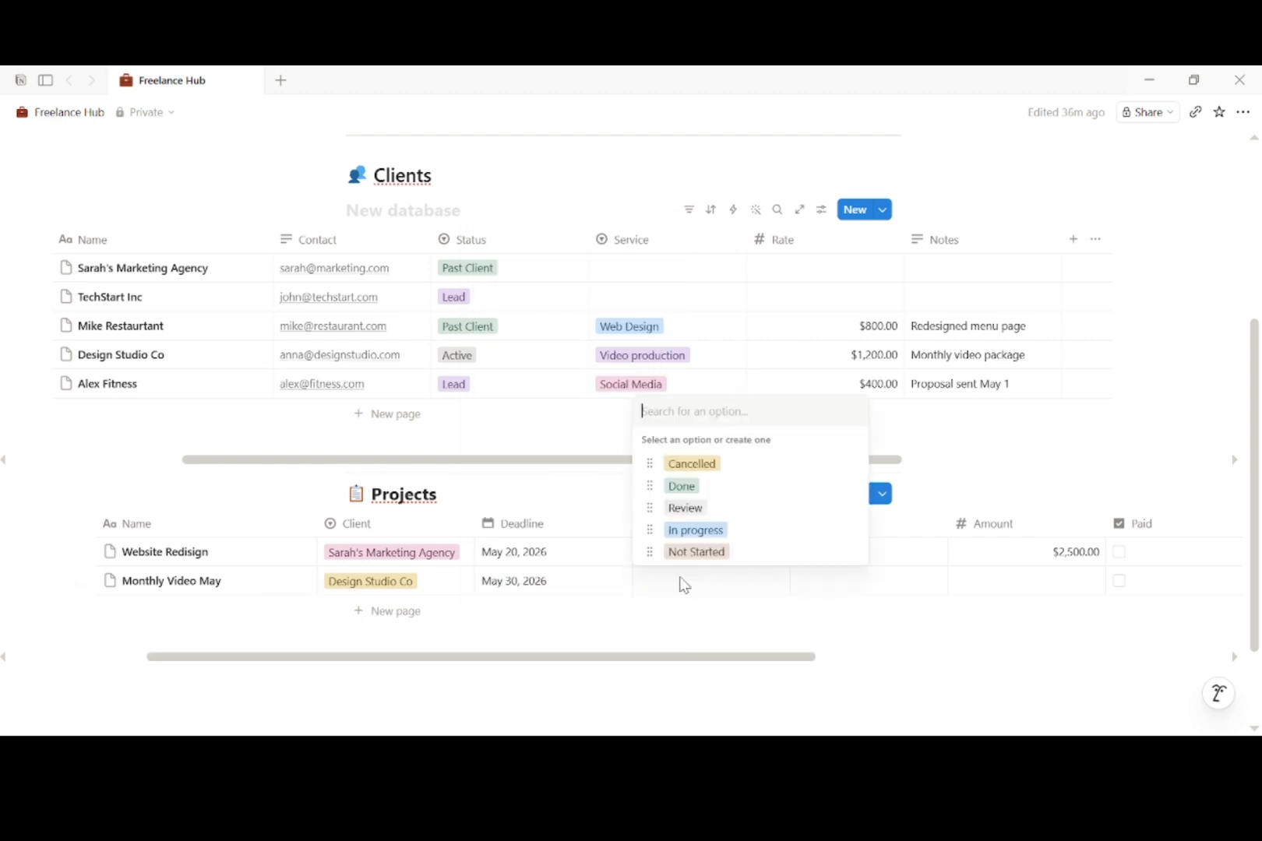
click(715, 551)
click(827, 581)
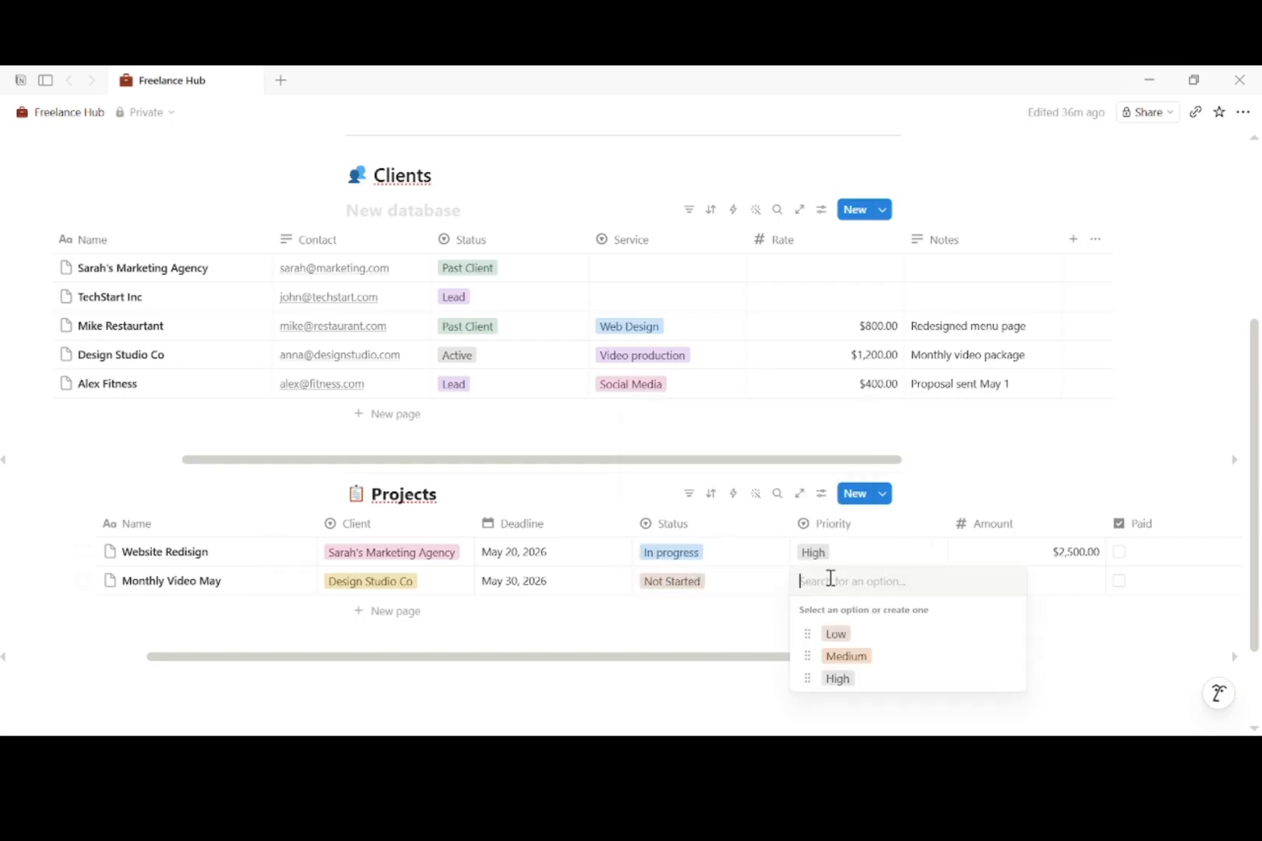
click(842, 655)
click(997, 576)
text(1)
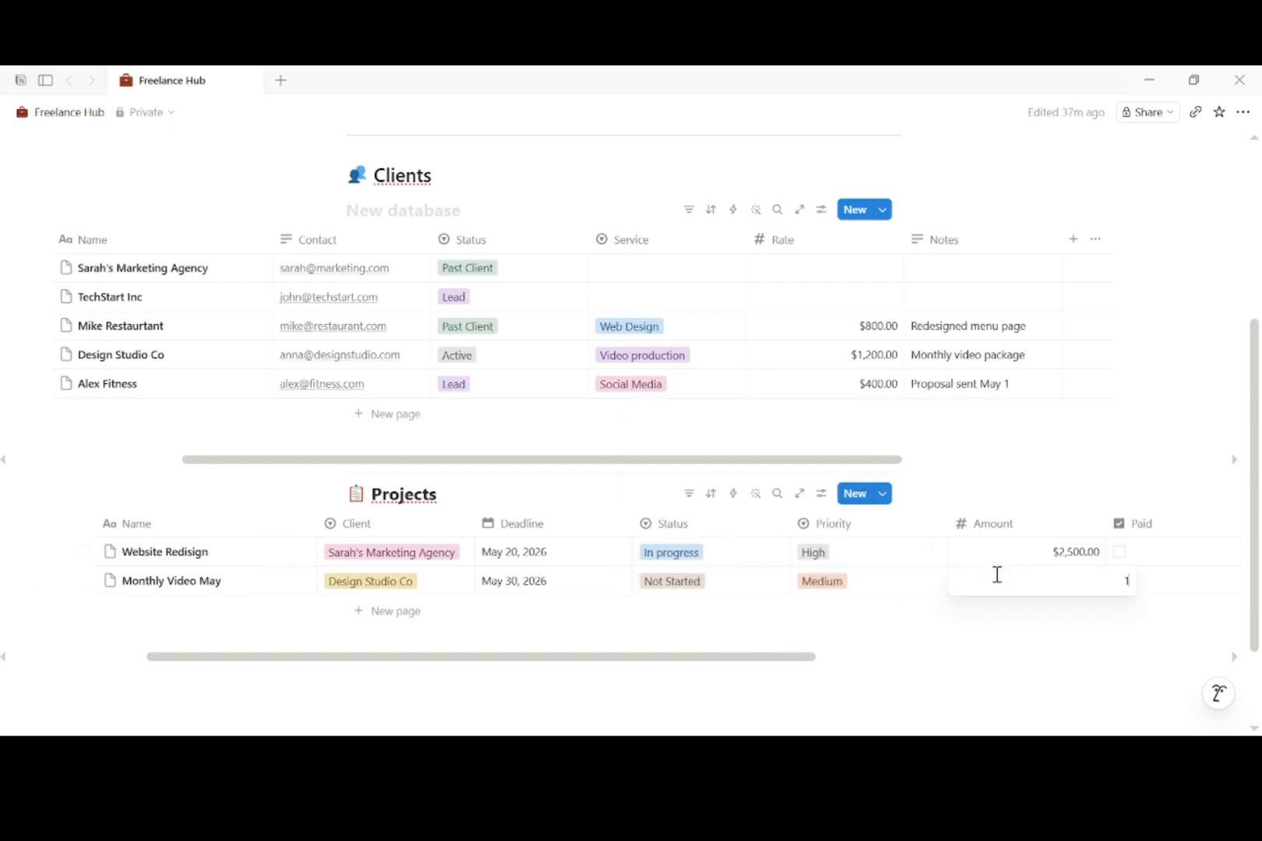
text(,200)
key(Return)
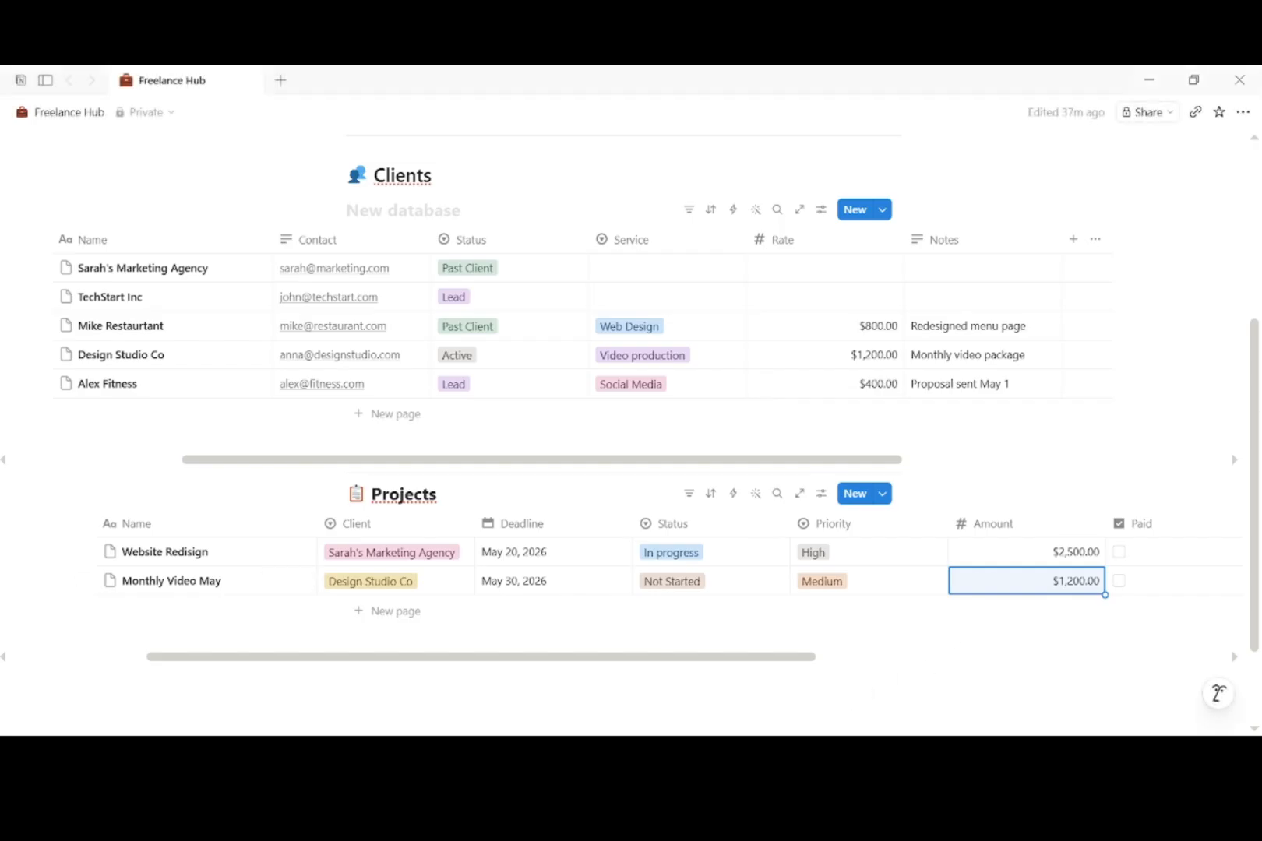
Step: Add a Logo Concepts row for the marketing agency due May 10, 2026
click(364, 612)
text(Logo Concepts)
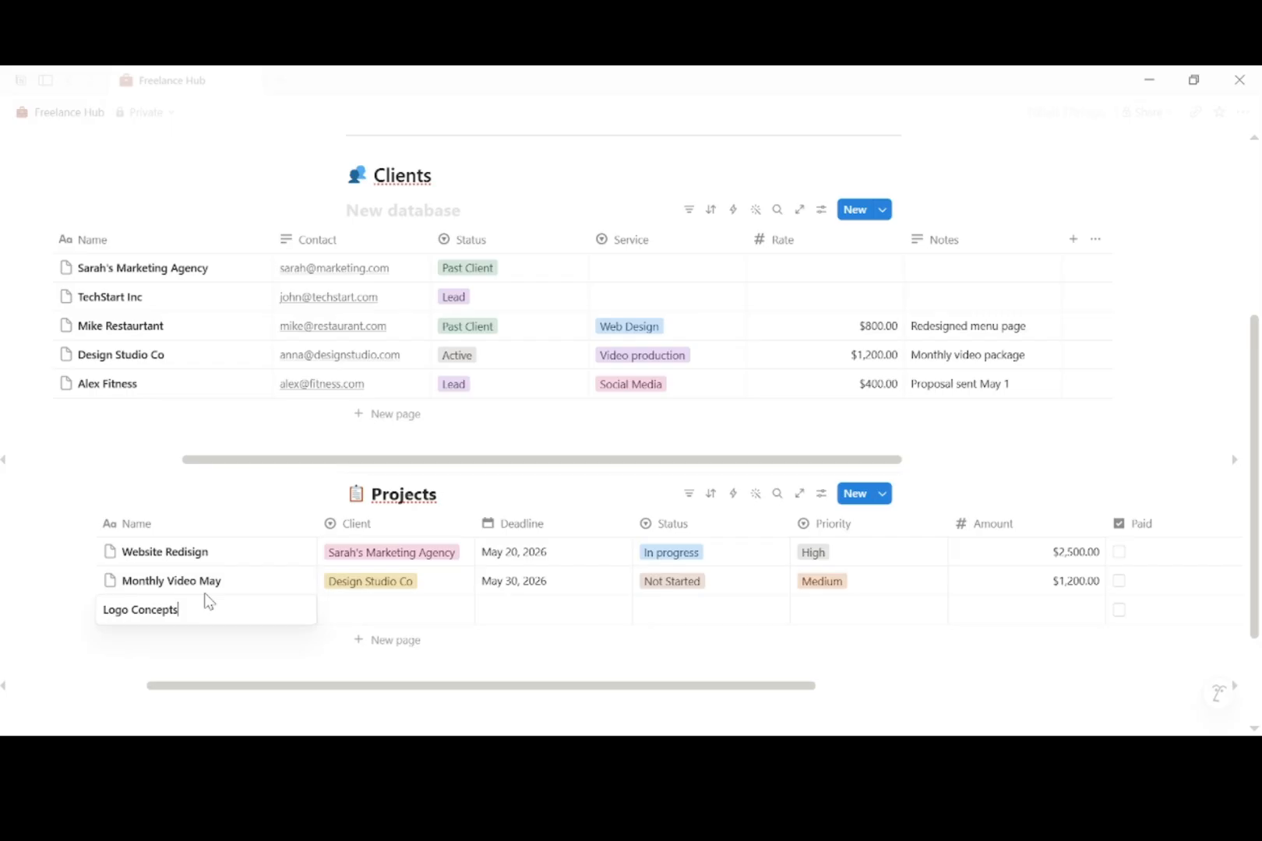
key(Return)
key(Escape)
click(368, 623)
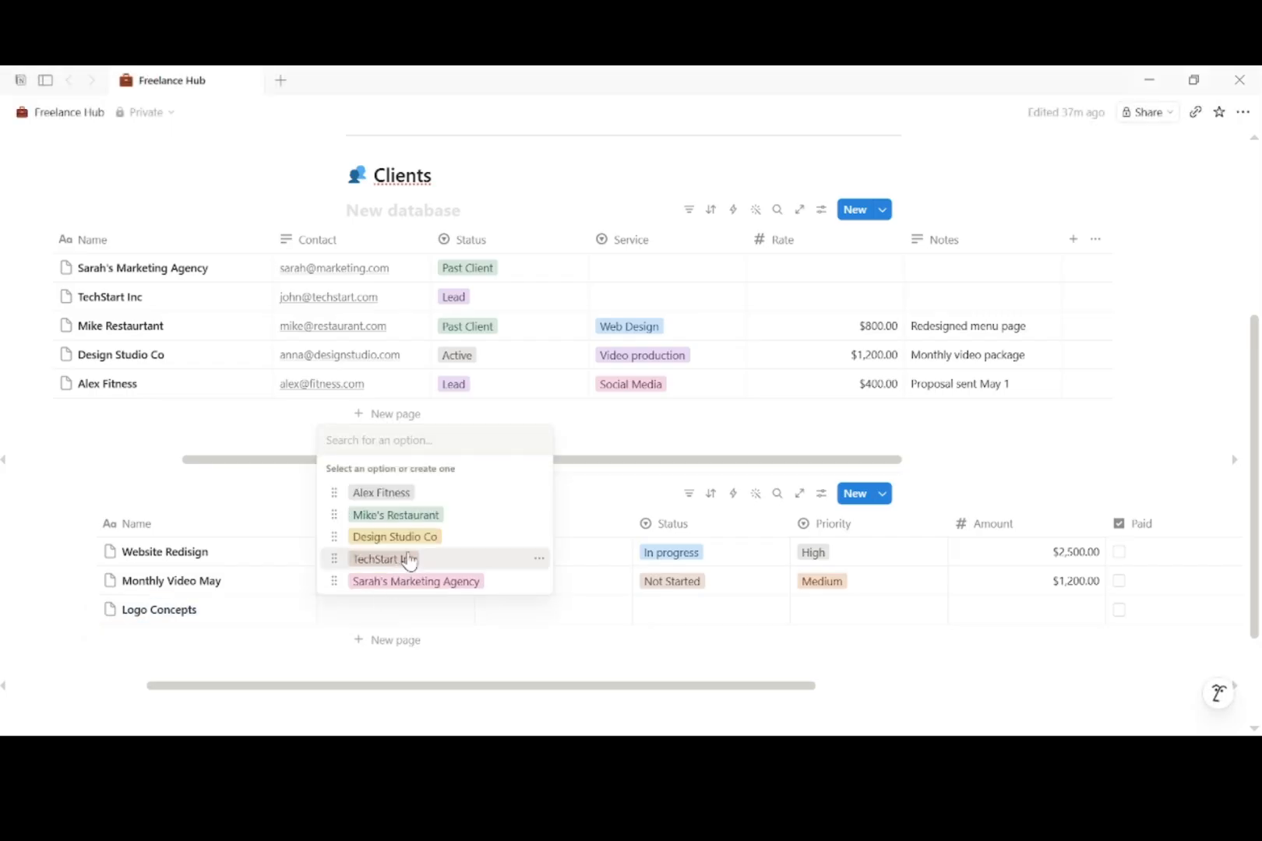
click(409, 582)
click(513, 608)
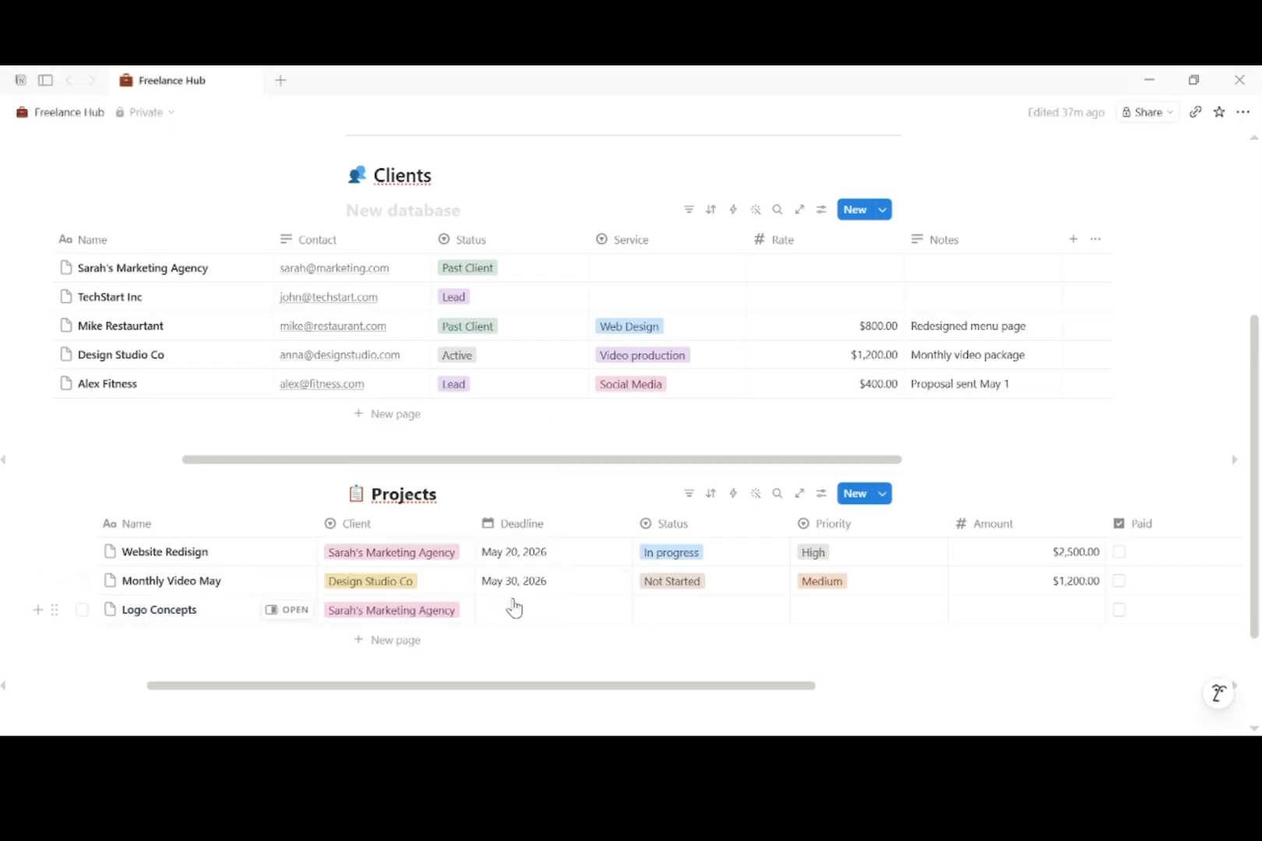
click(513, 608)
click(497, 377)
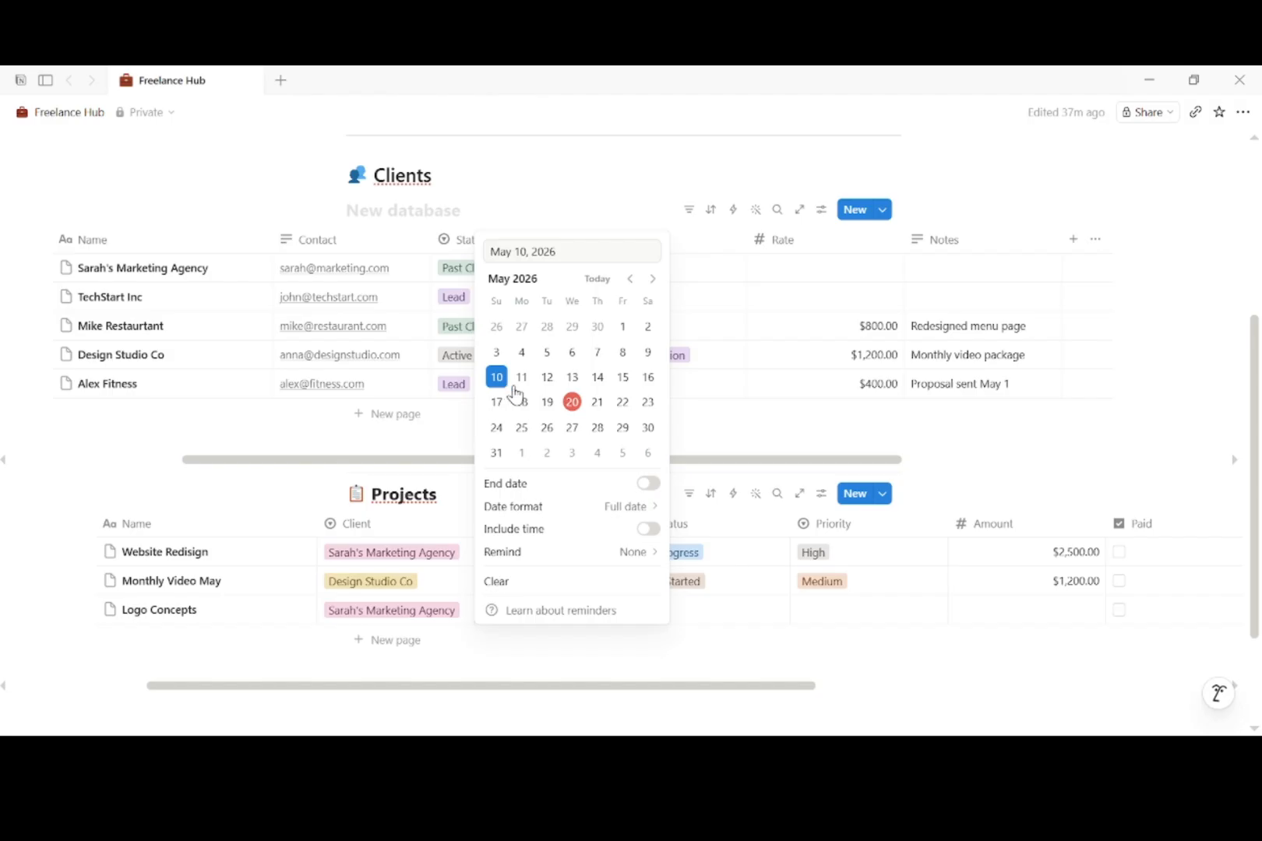
click(705, 612)
Step: Give Logo Concepts status Review, Medium priority and amount $500.00
click(705, 612)
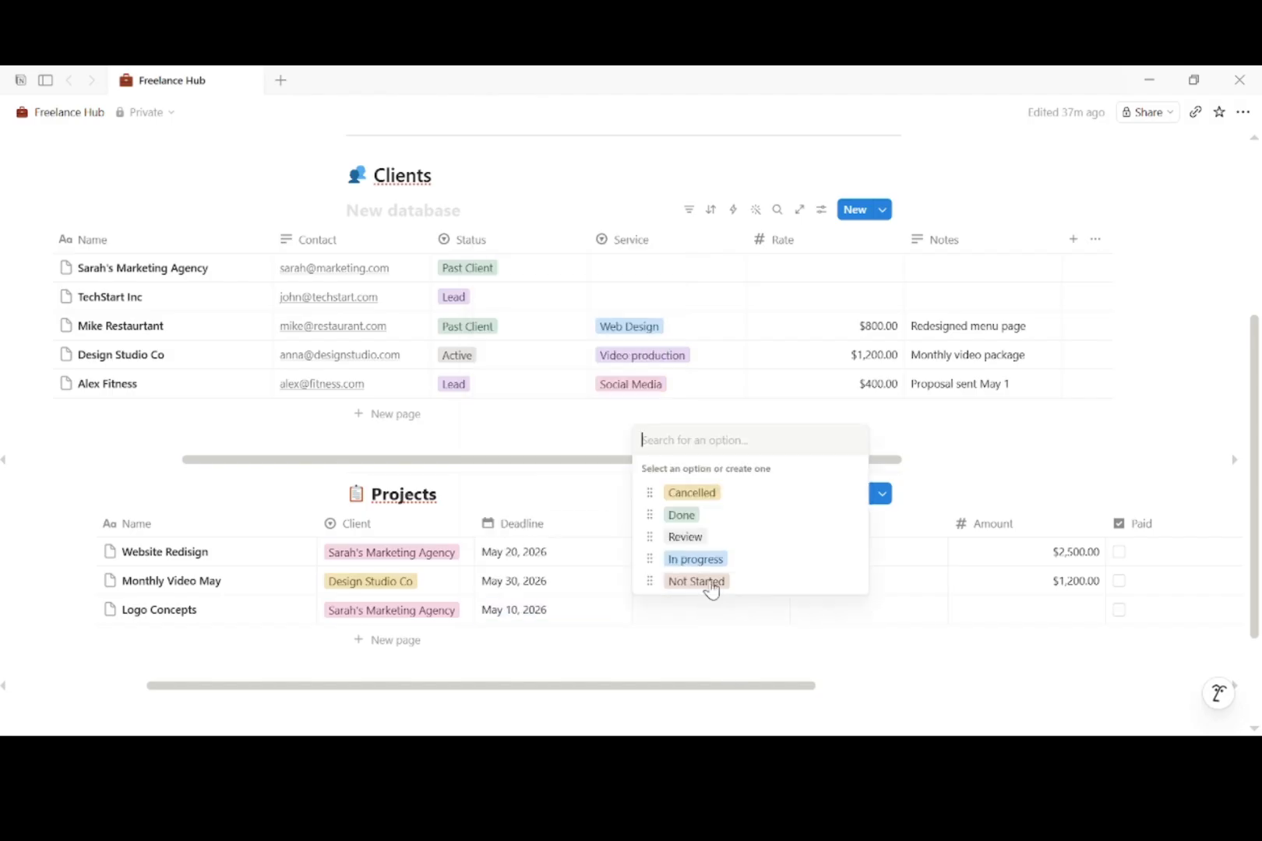
click(709, 535)
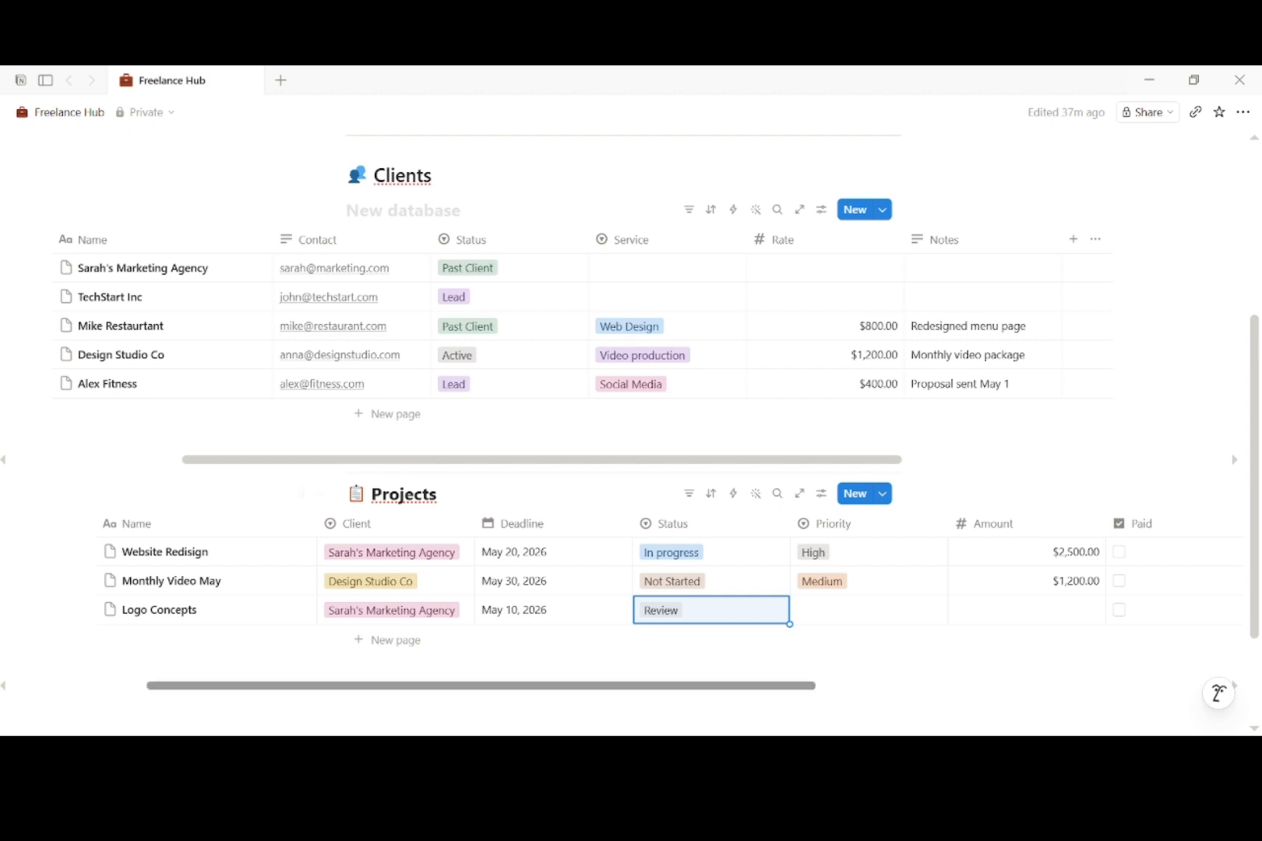
click(849, 615)
click(843, 686)
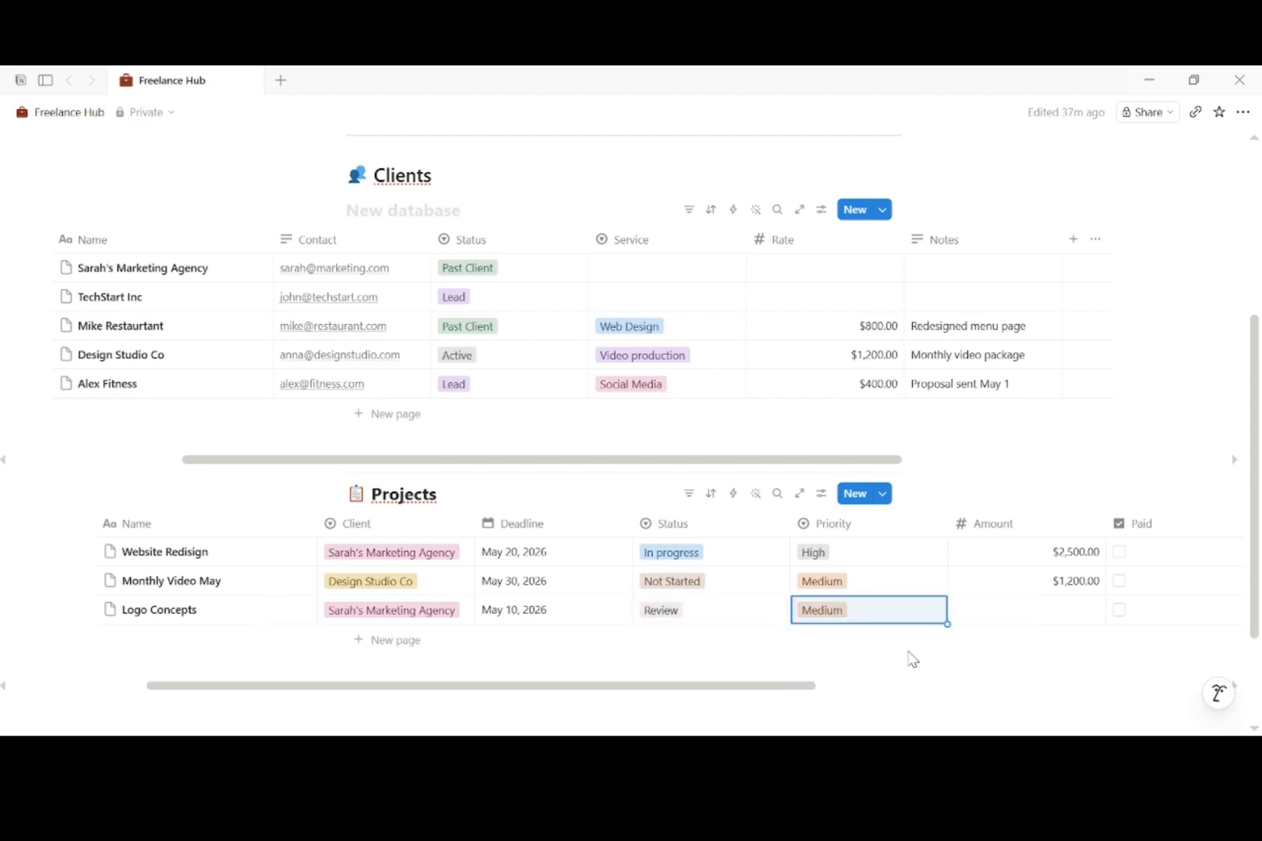
click(1075, 615)
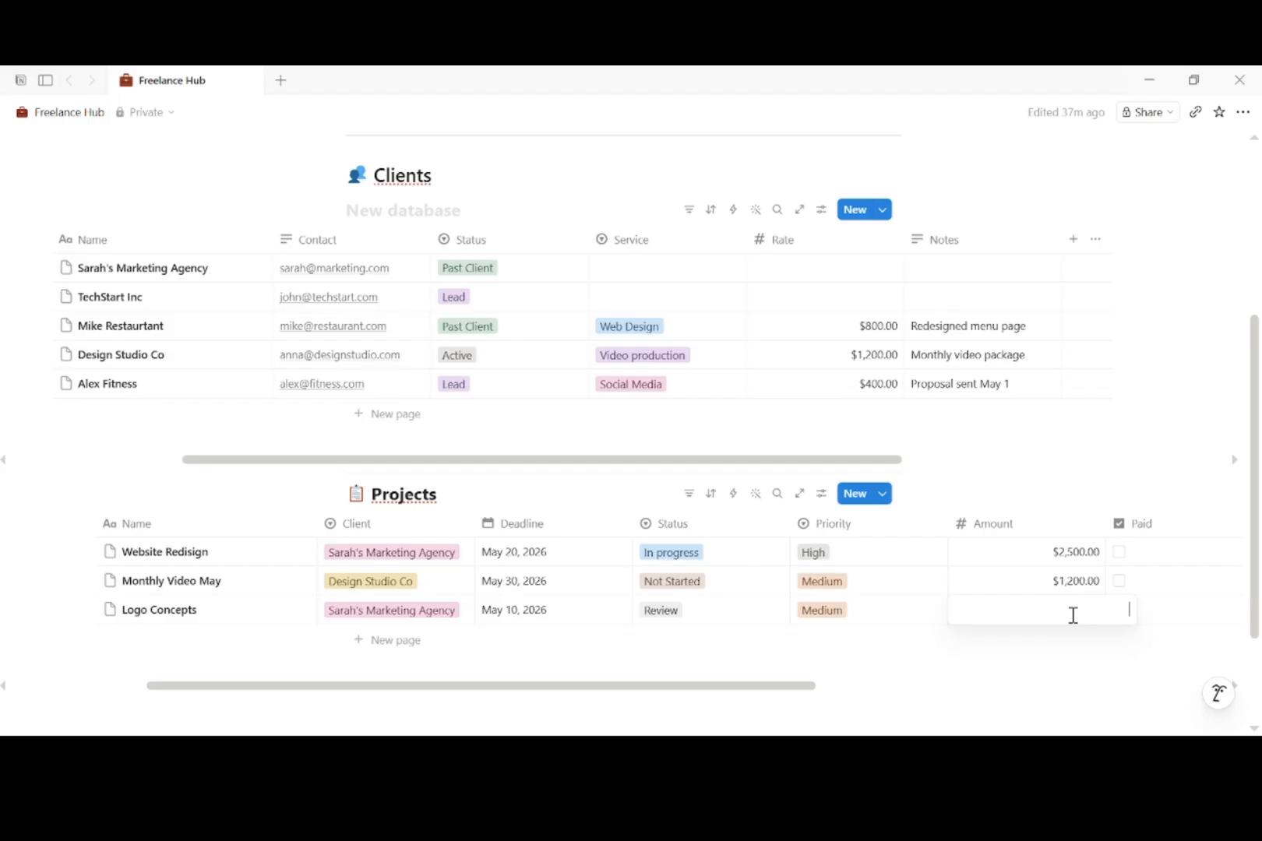
text(500)
key(Return)
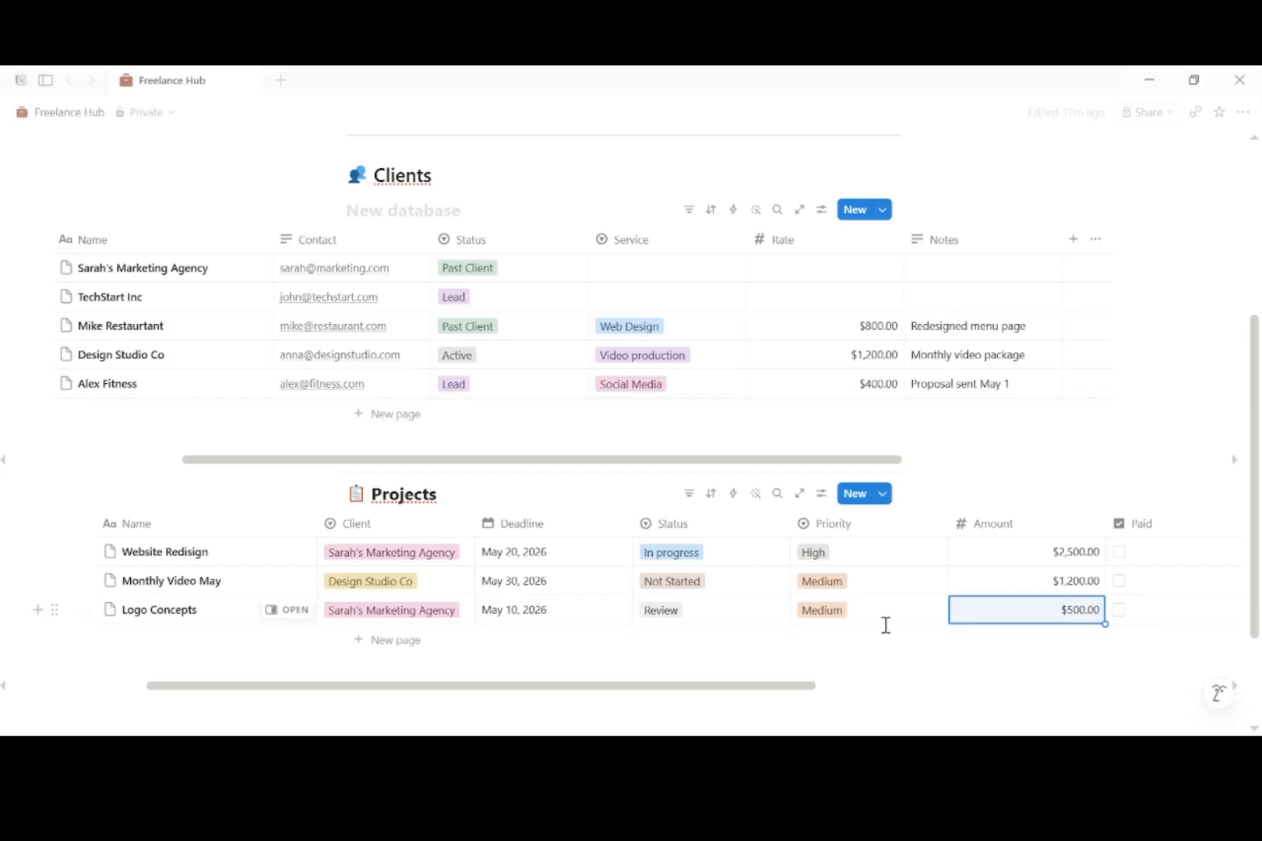
Step: Add a Consultation Call row for TechStart Inc due May 8, 2026
click(366, 645)
text(Consultation Call)
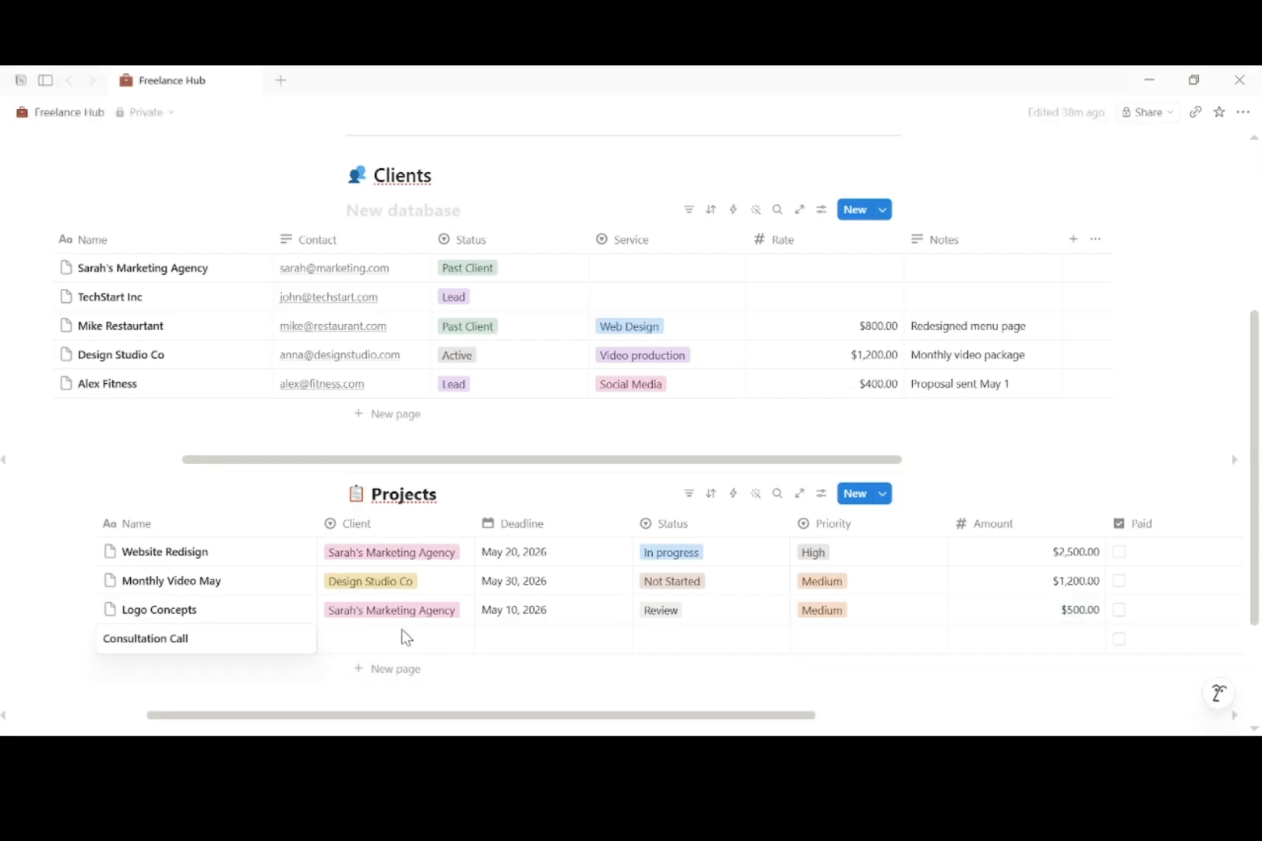
key(Return)
click(402, 648)
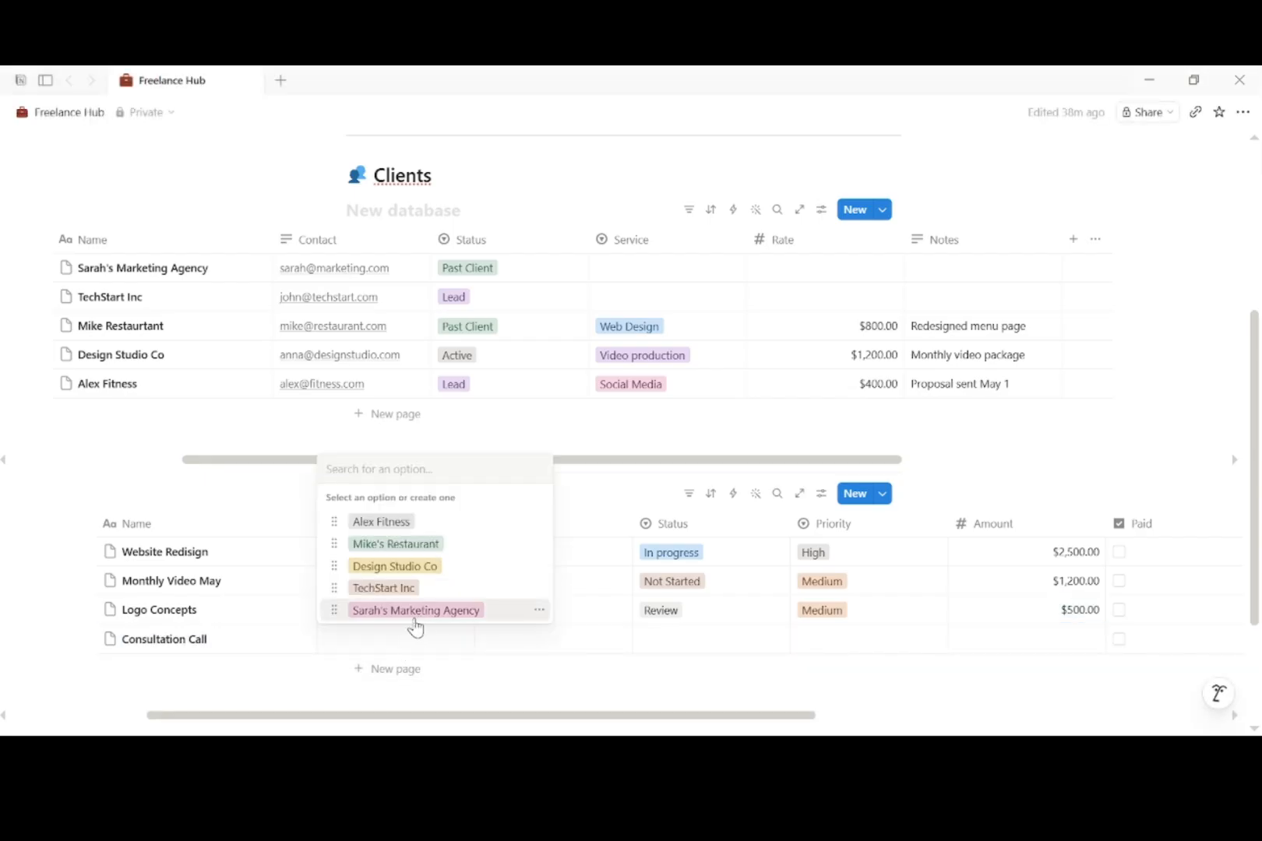
click(402, 602)
click(532, 648)
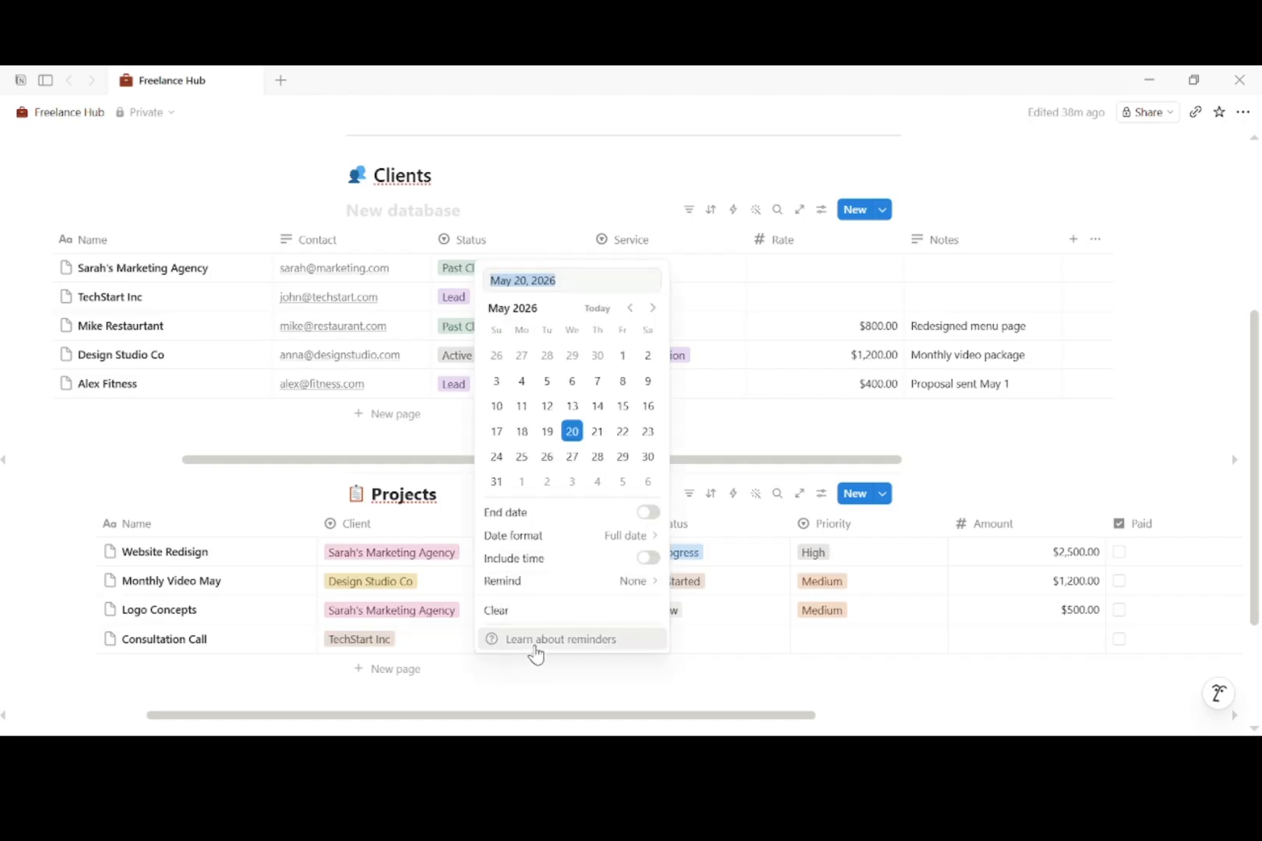
click(623, 381)
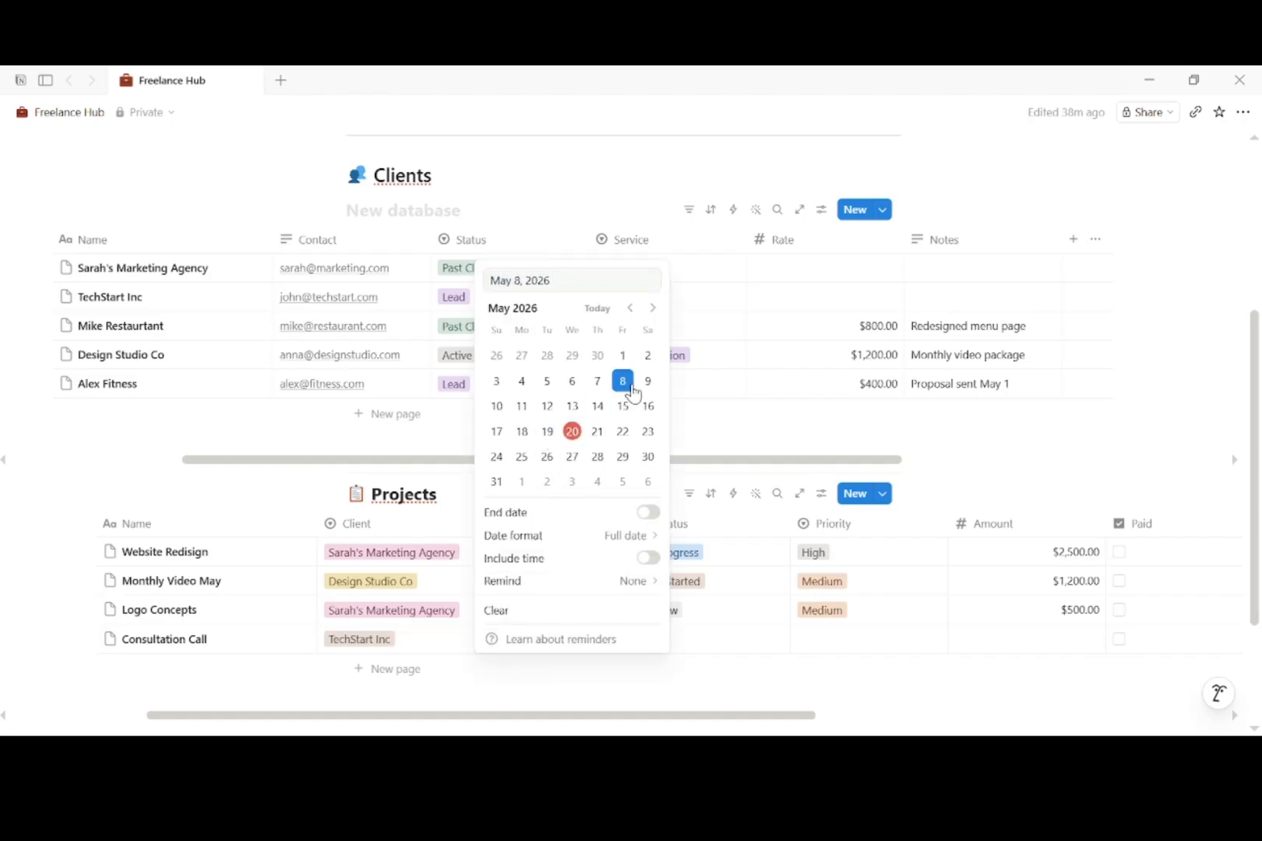
key(Escape)
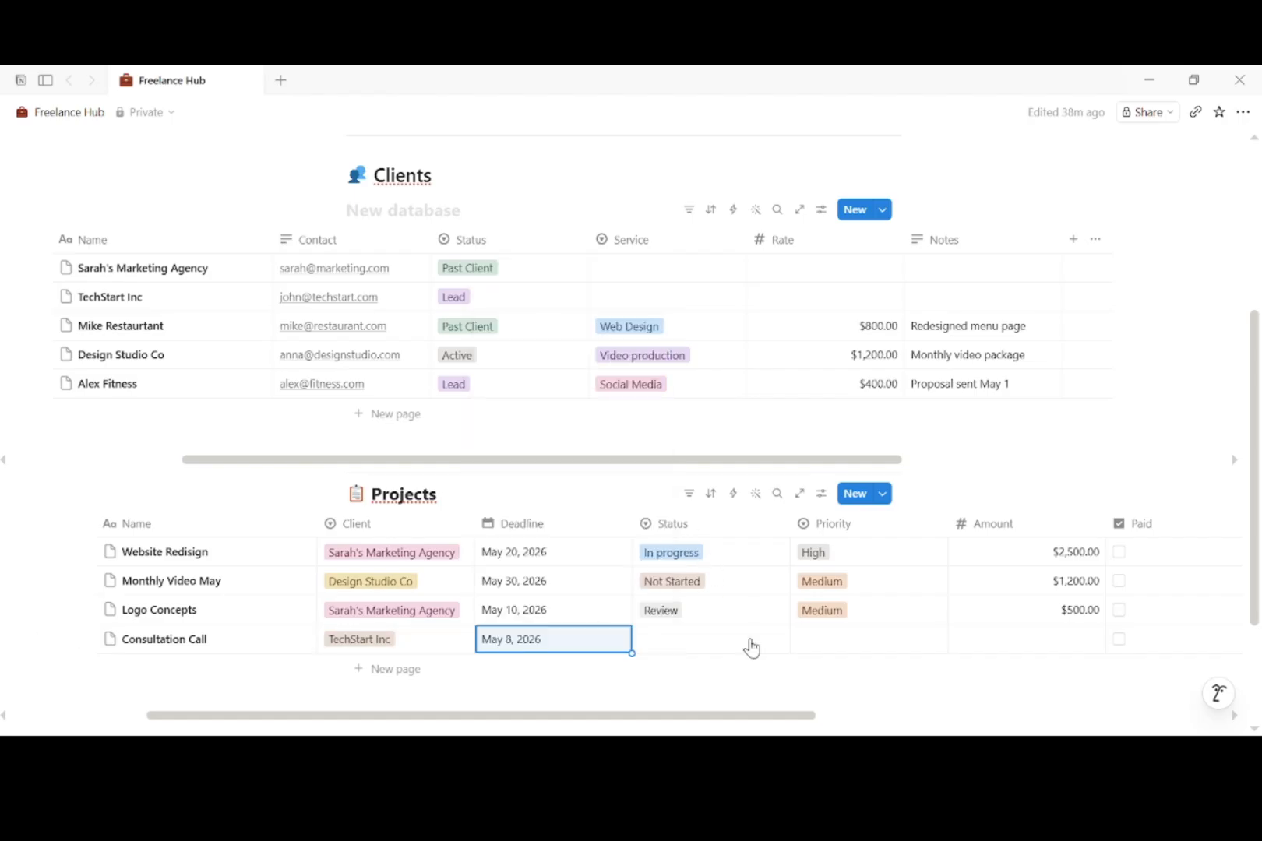
Step: Set Consultation Call to Done, Low priority, $150.00, and mark it Paid
click(748, 645)
click(689, 545)
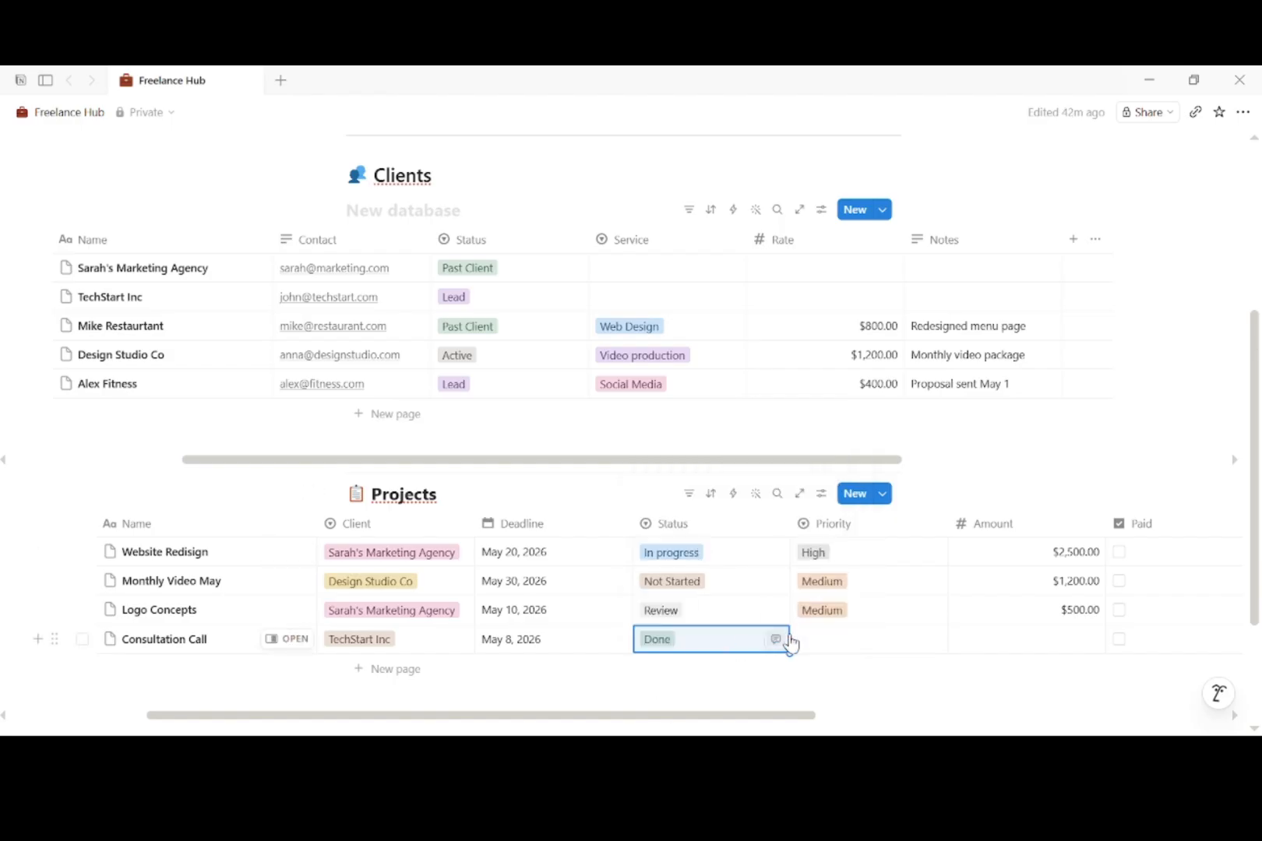
click(825, 643)
click(874, 575)
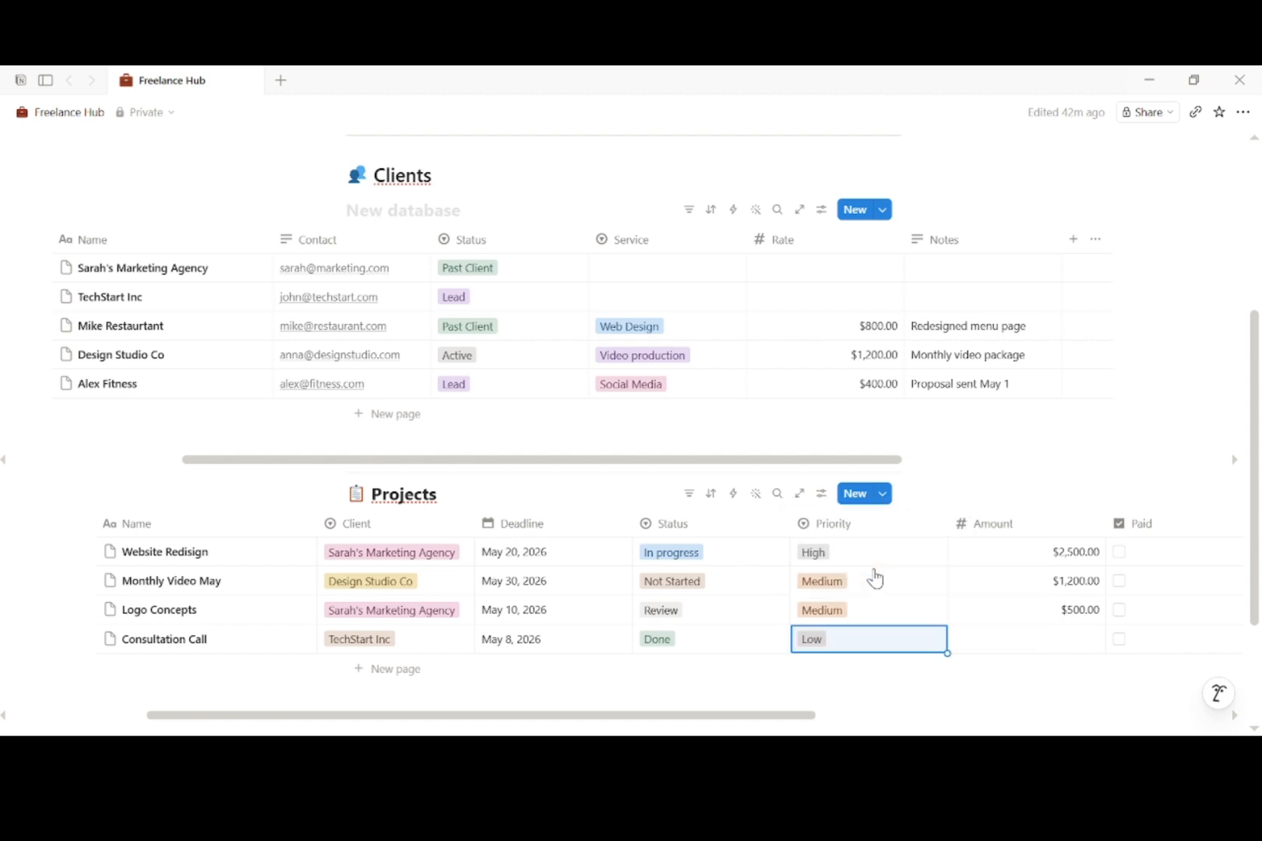
click(1020, 637)
text(150)
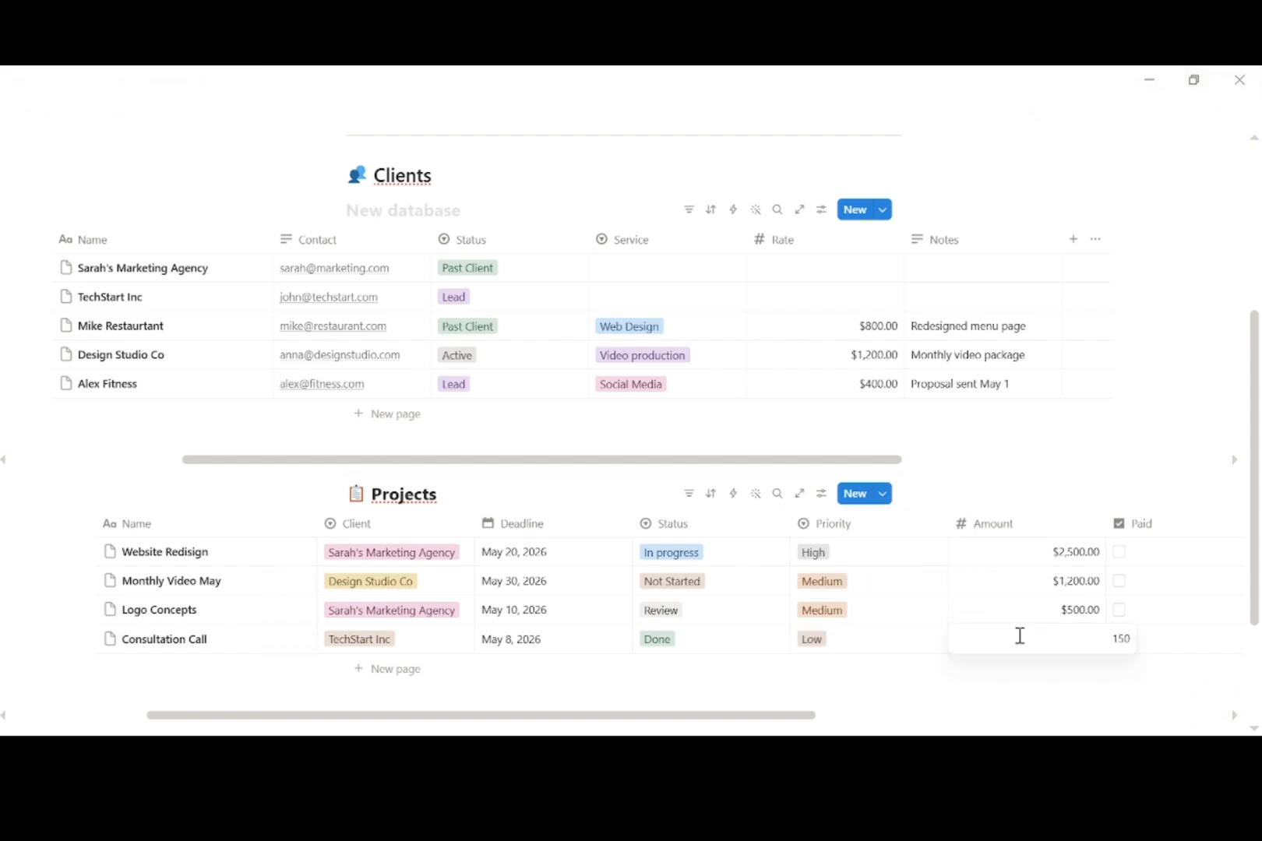
key(Return)
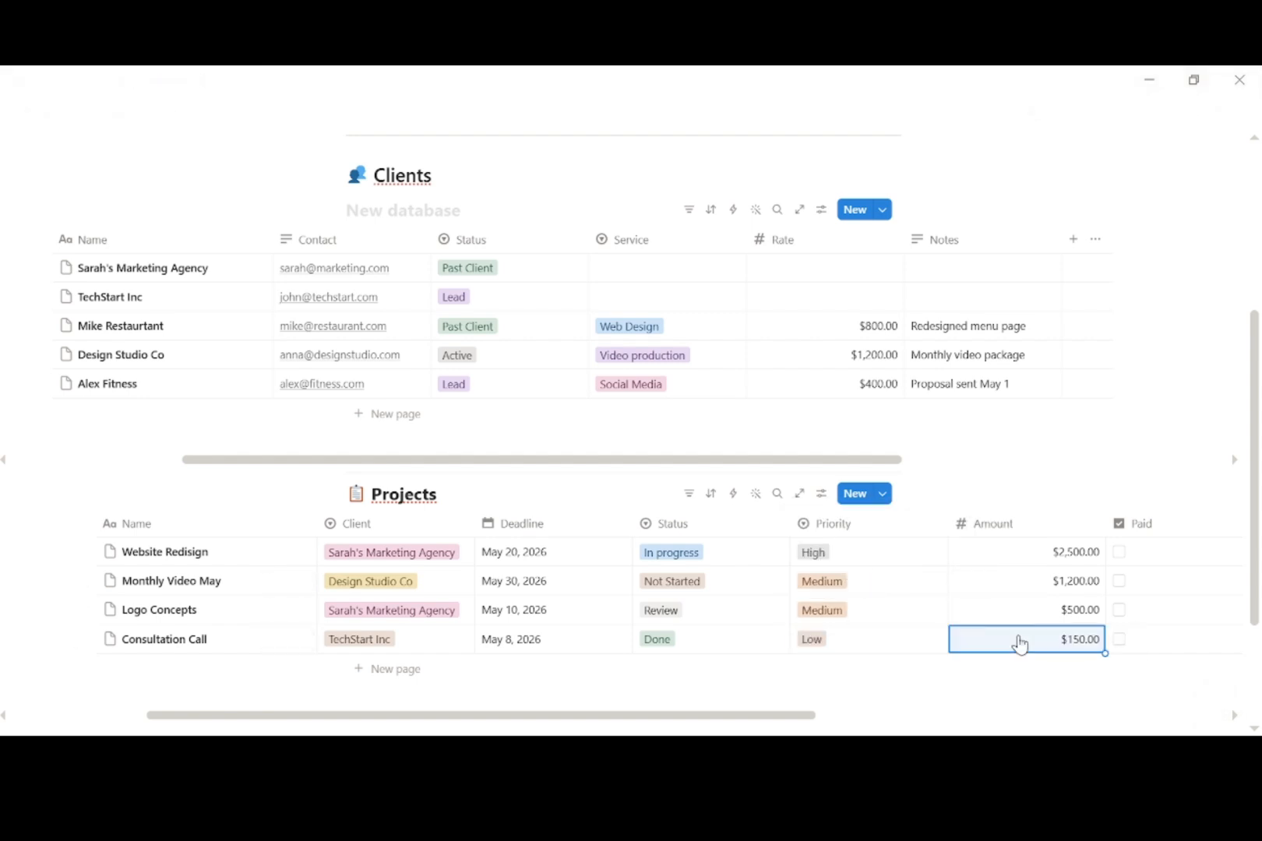
click(1119, 640)
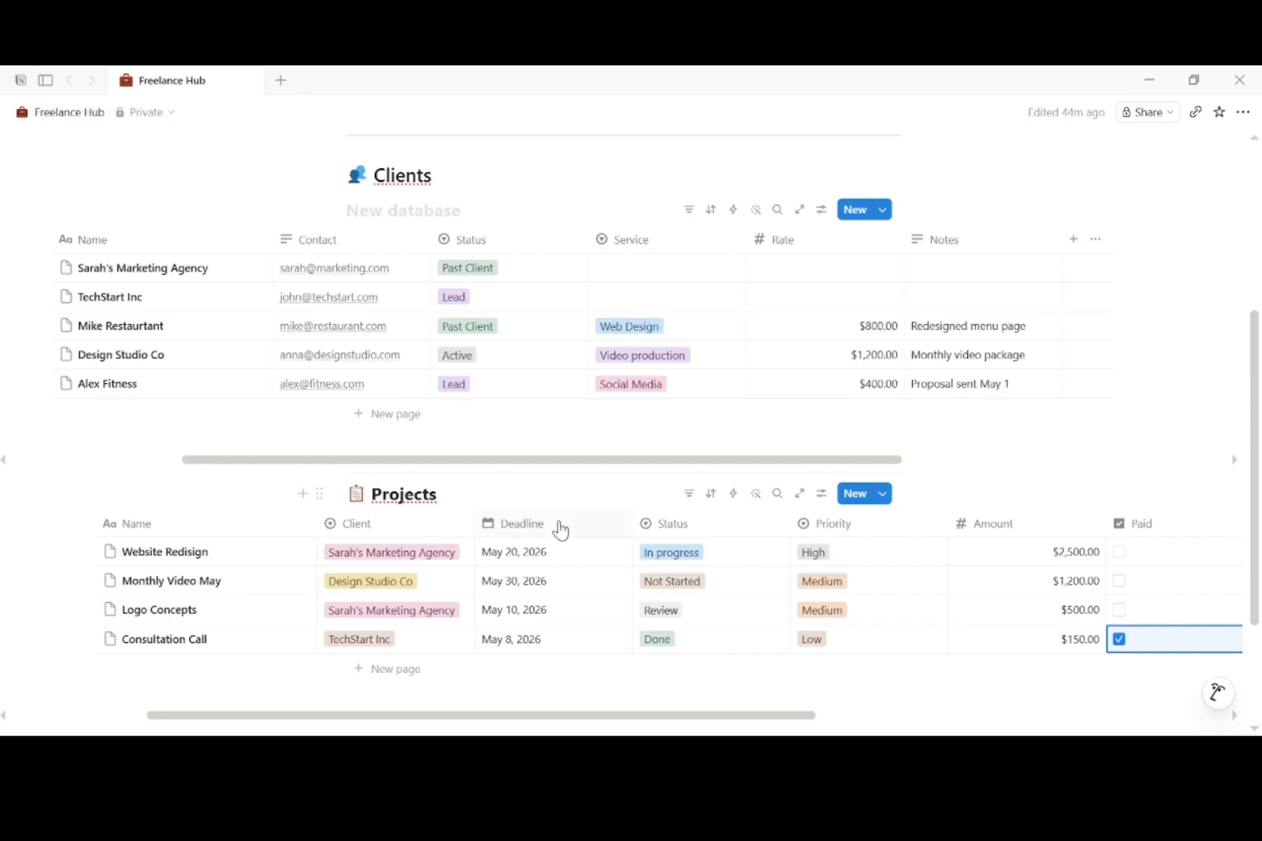
Step: Add a Social Media Audit project for client Alex Fitness, due June 1, 2026
click(362, 671)
text(Social Media Audit)
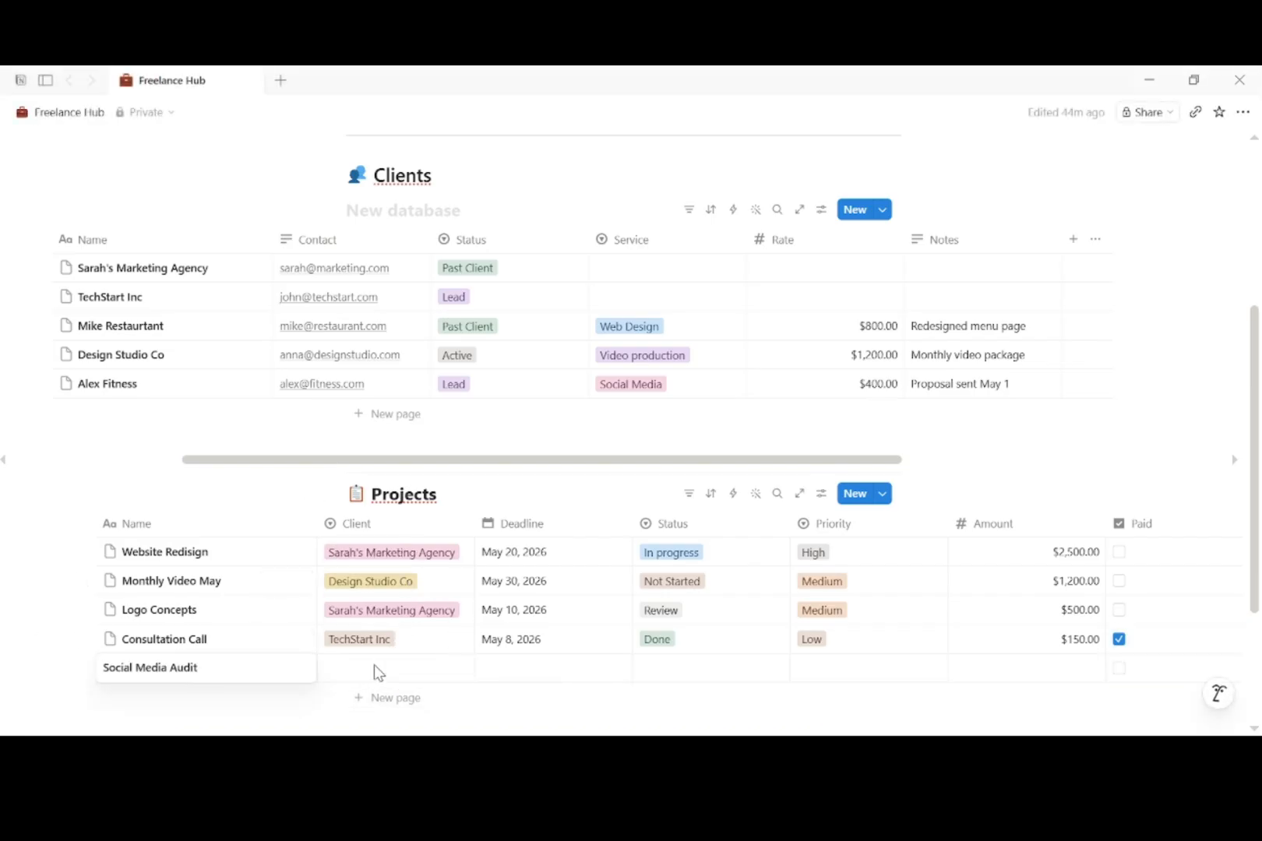
key(Return)
click(374, 672)
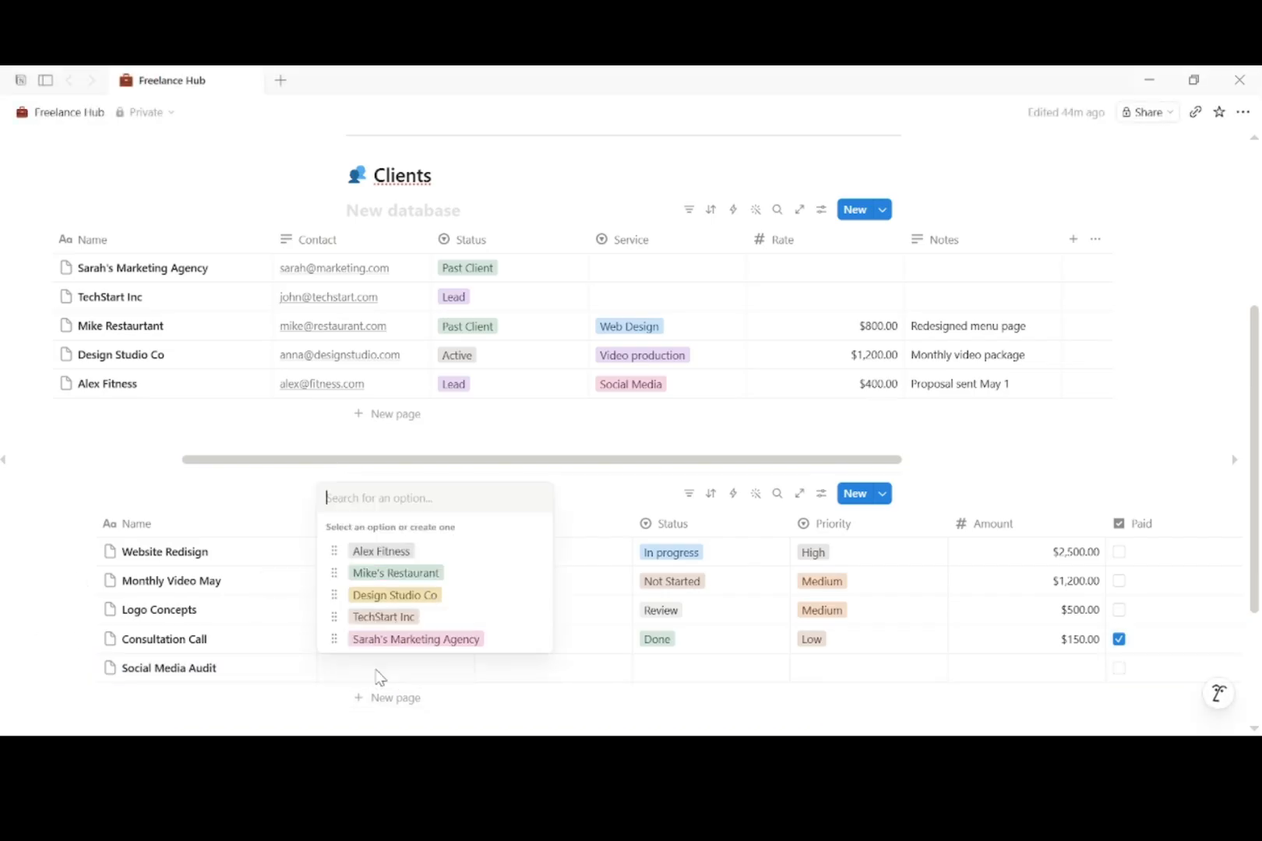
click(408, 553)
click(512, 670)
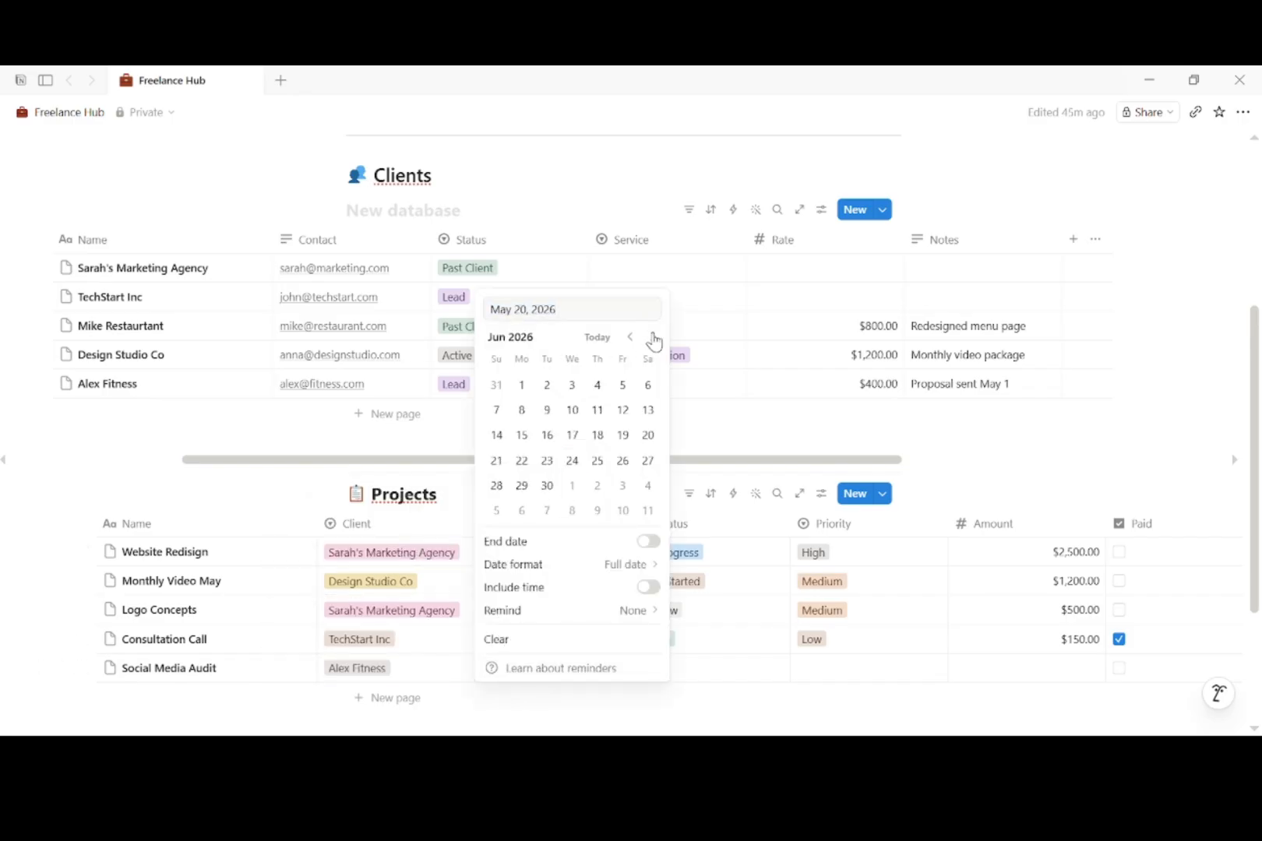
click(521, 384)
key(Escape)
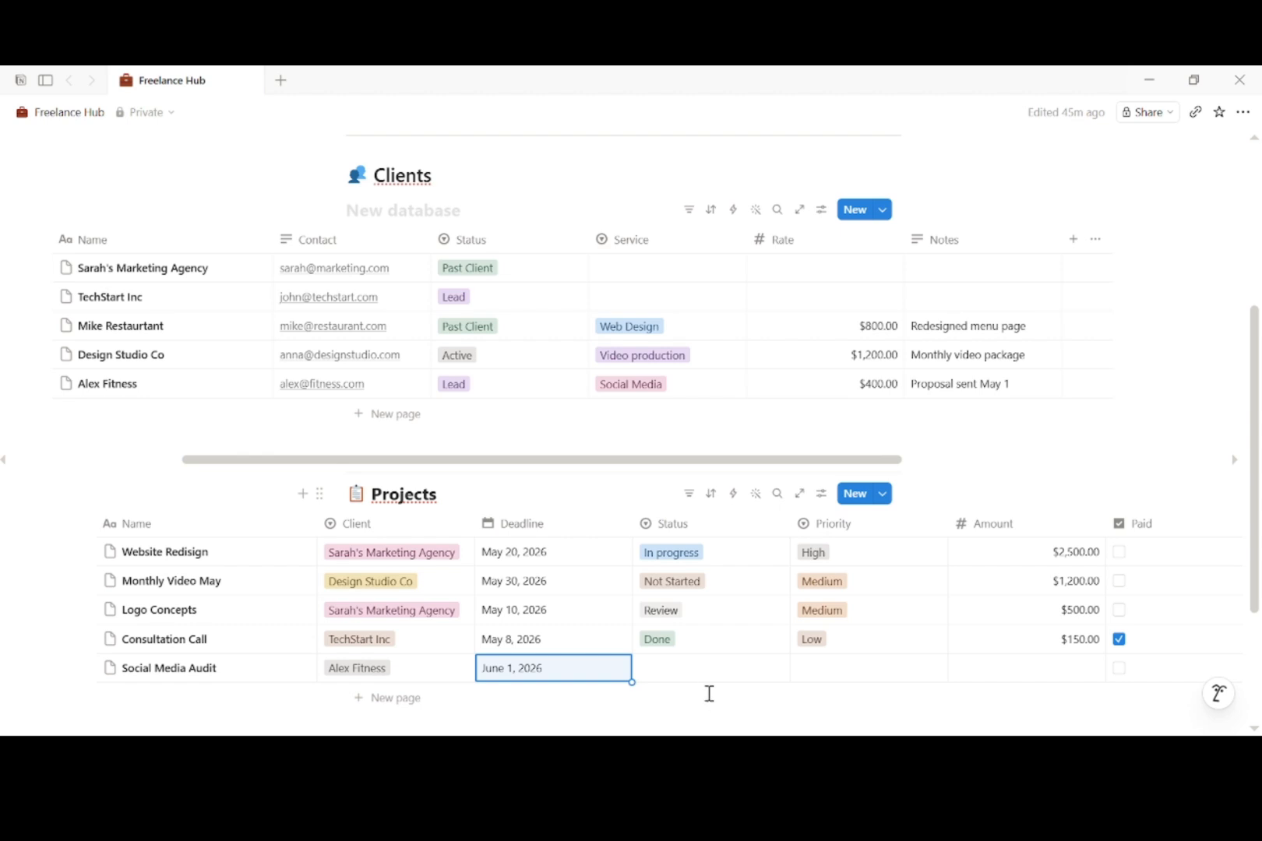
Step: Set Social Media Audit to Not Started, High priority, with a 400 amount
click(705, 674)
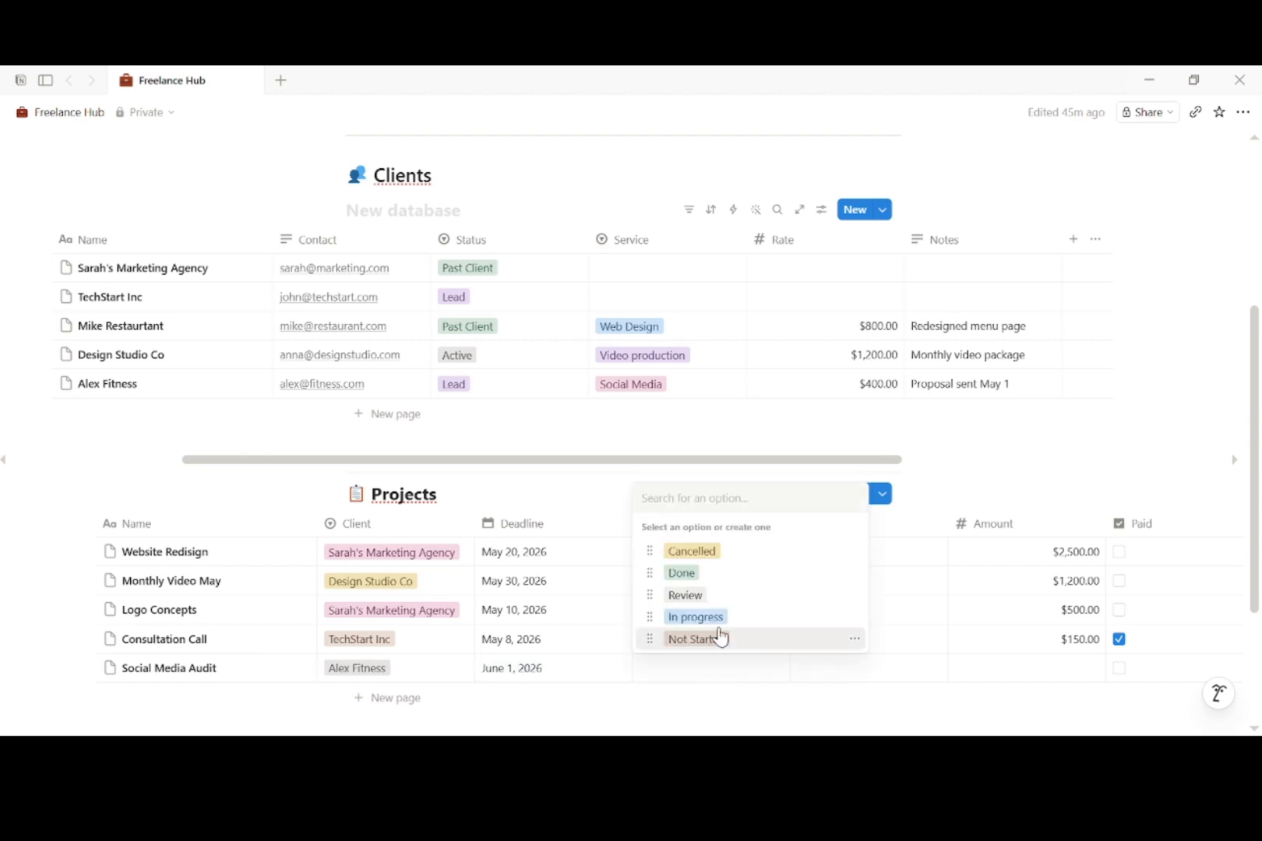
click(719, 641)
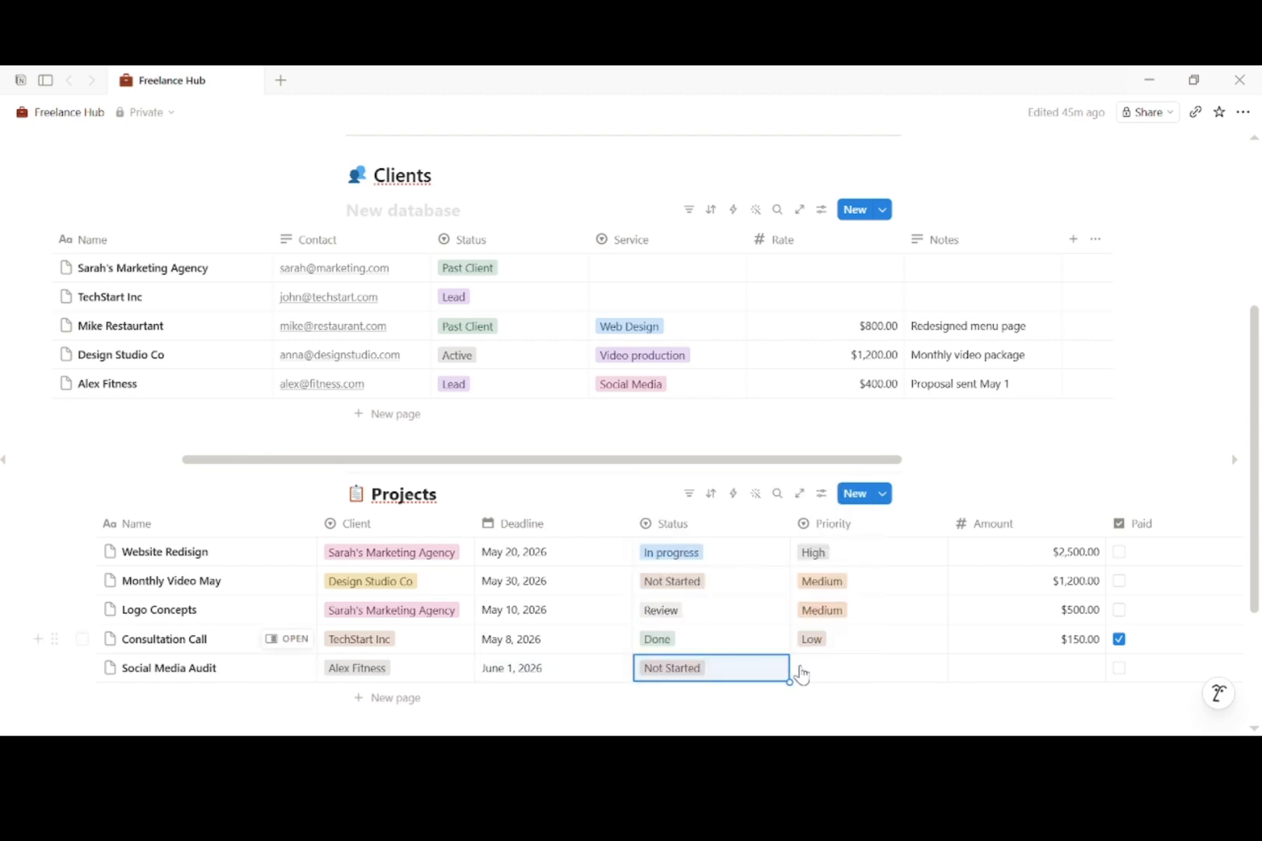
click(810, 678)
click(839, 642)
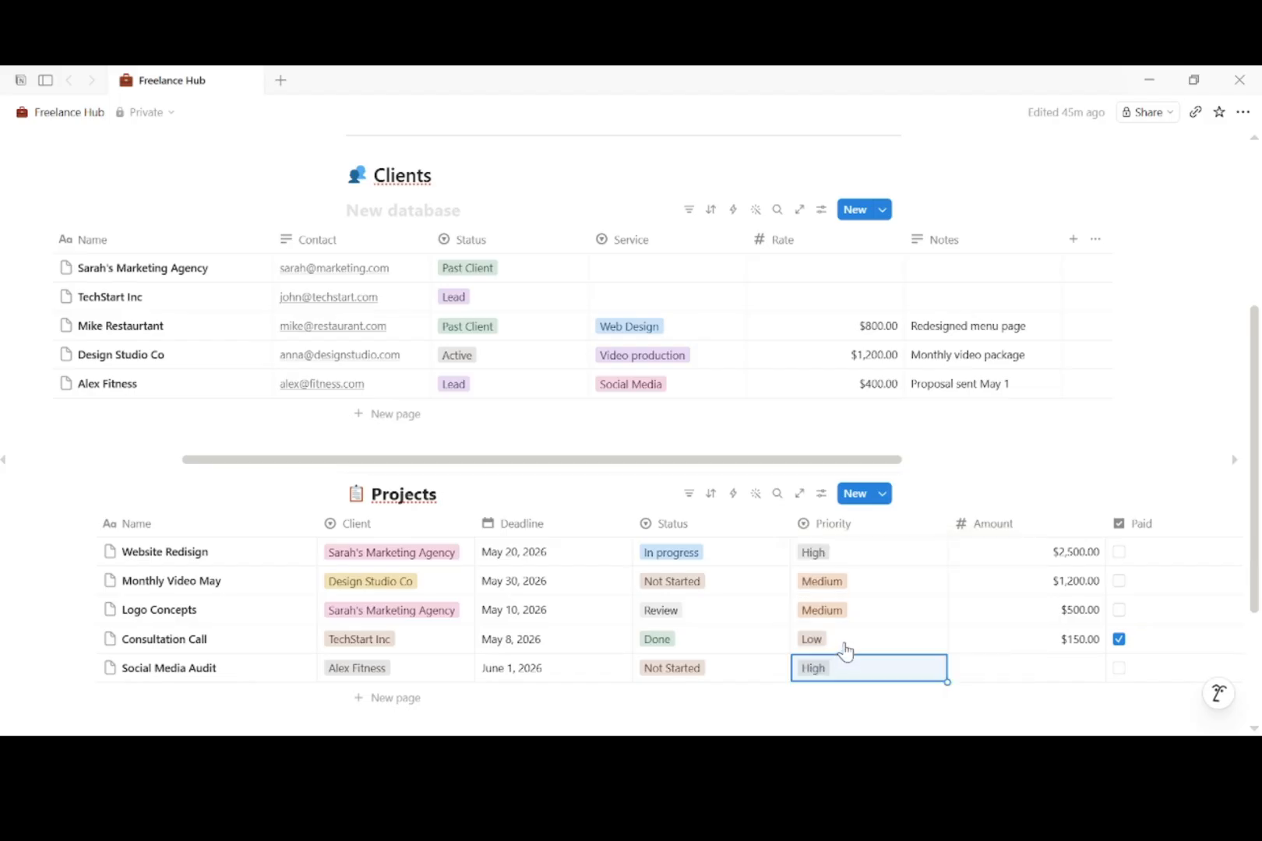
click(1040, 671)
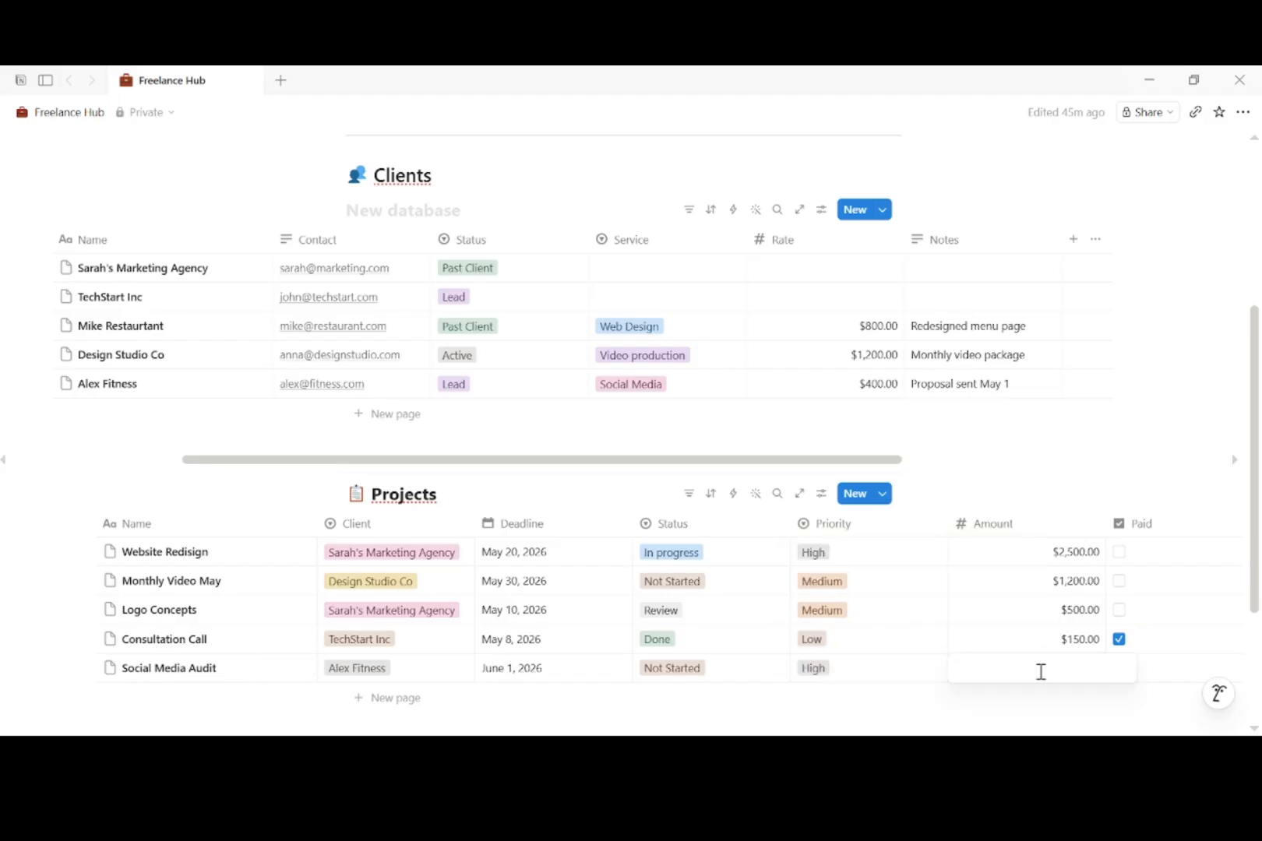
text(400)
key(Return)
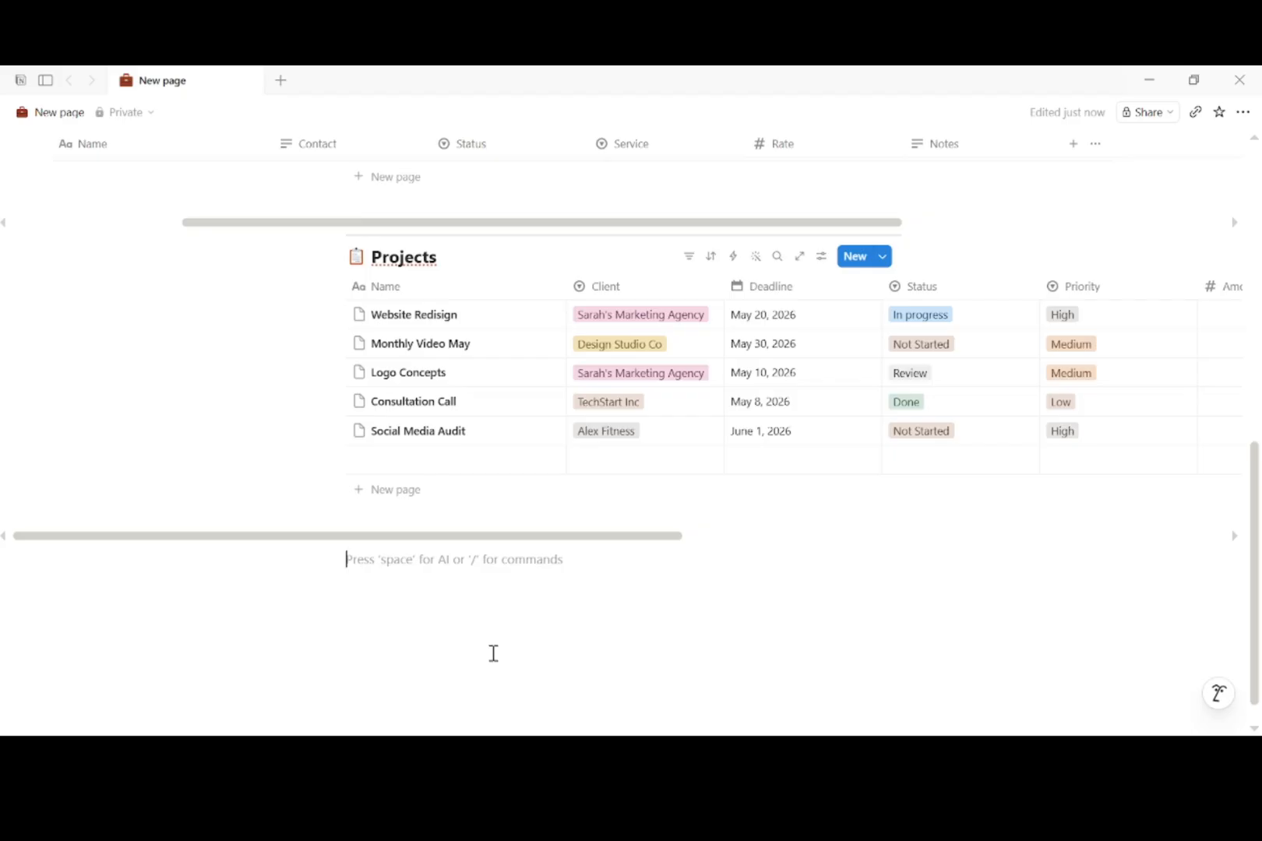
Step: Insert a divider and a '💰 Payments' Heading 2 below the Projects table
text(/)
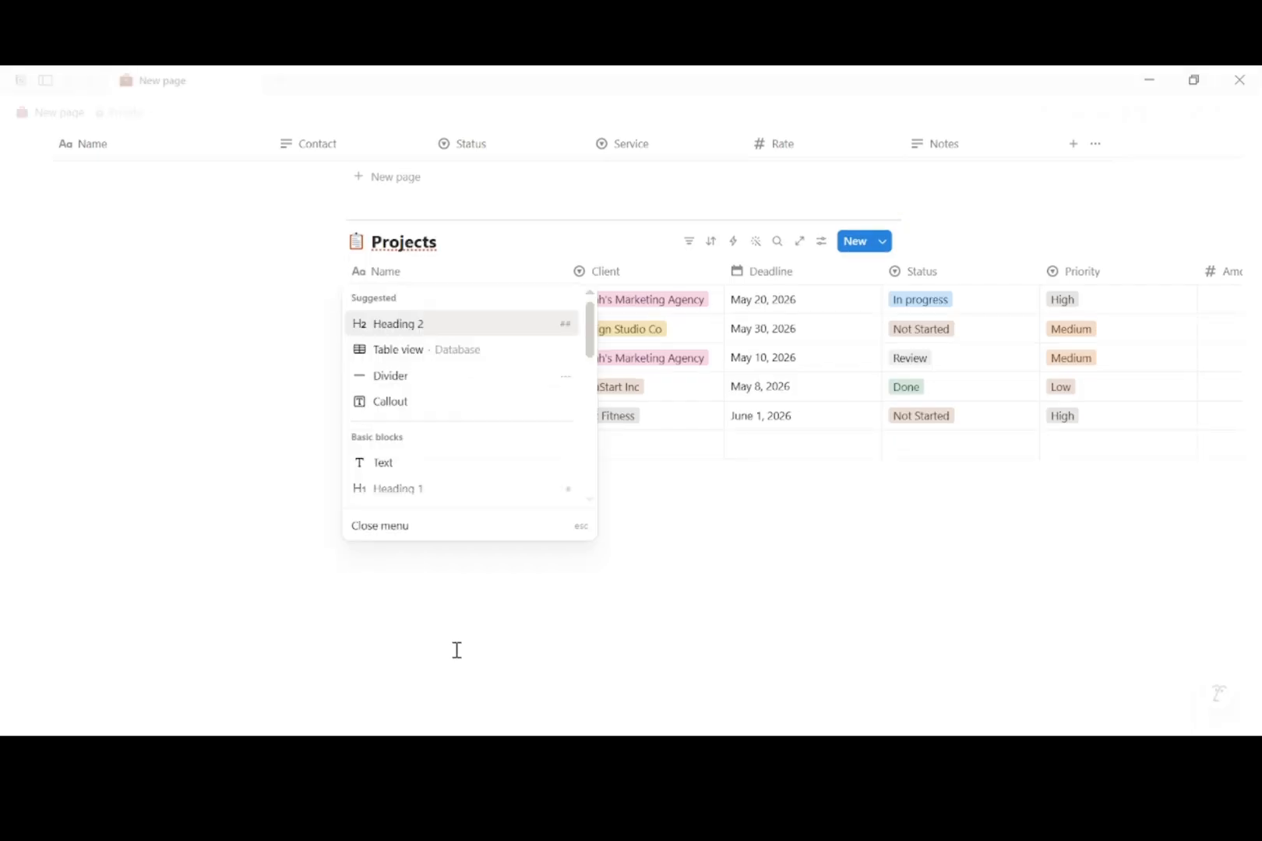
click(400, 387)
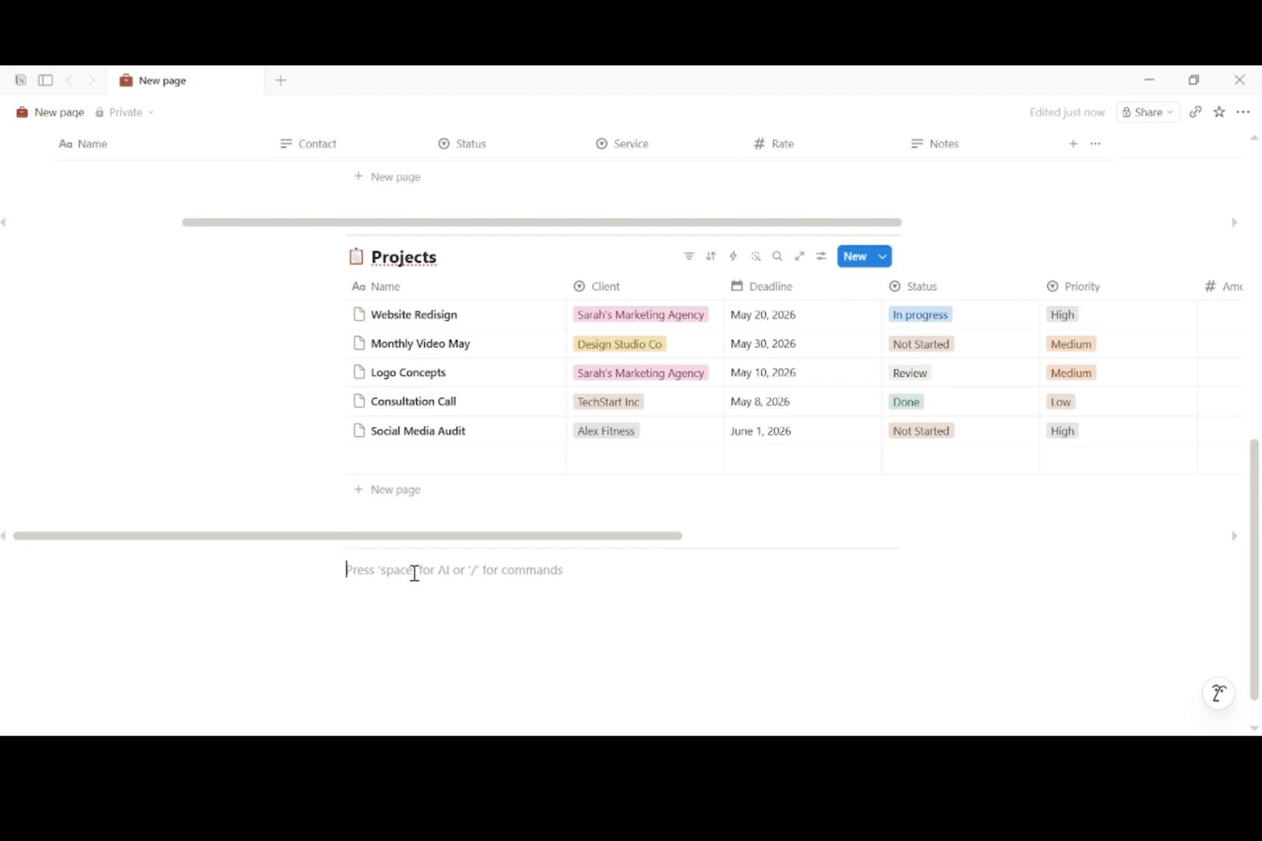
text(/)
click(419, 347)
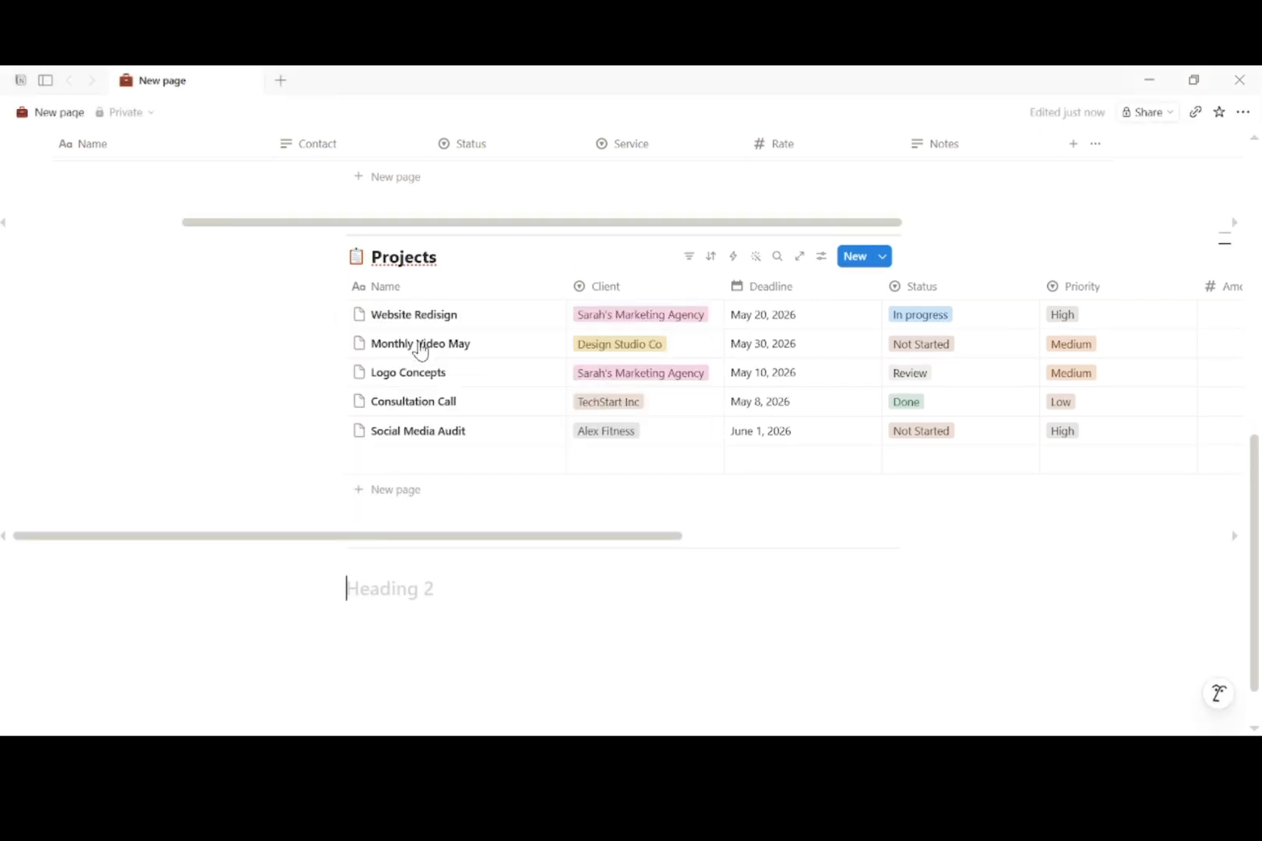
text(💰 Payments)
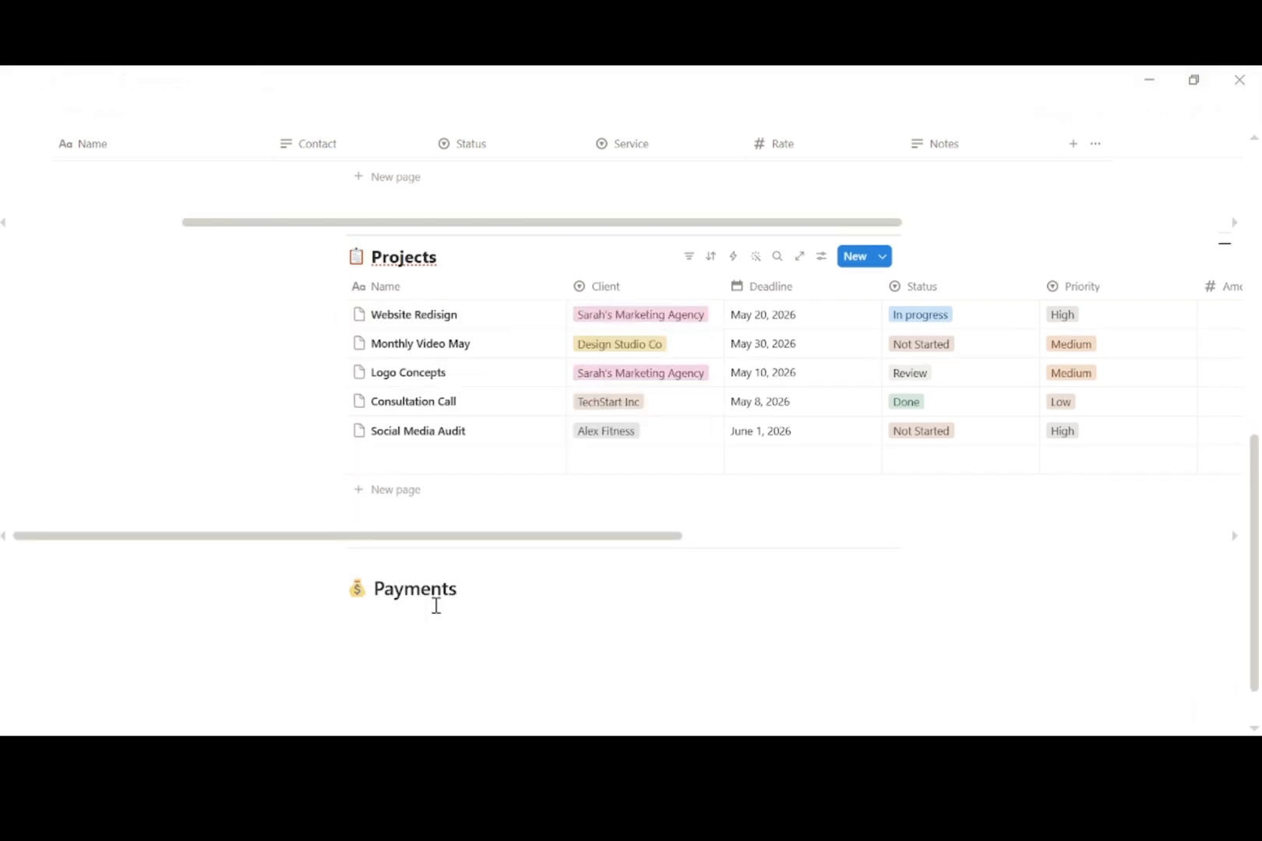
key(Return)
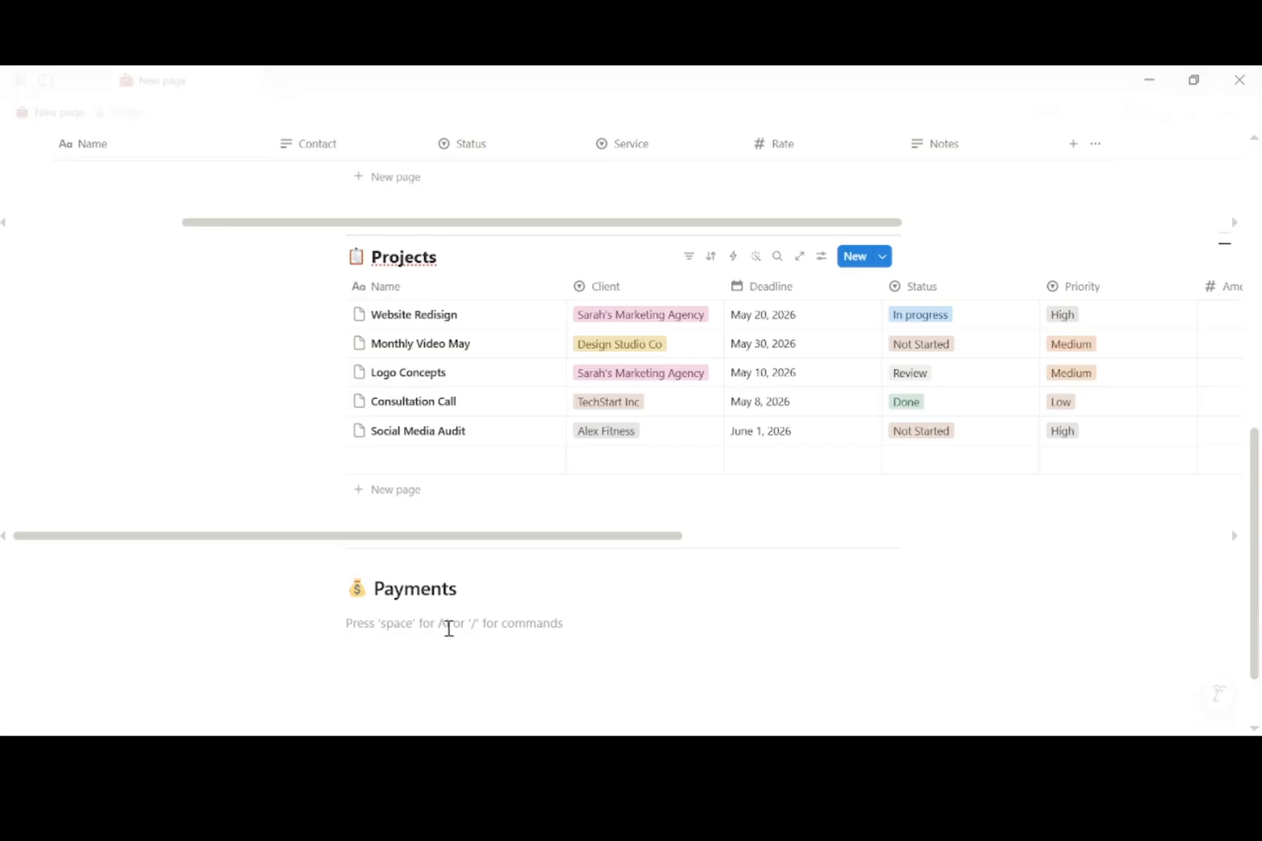
Step: Add a table database under Payments with a first entry 'Website Redesign — Deposit'
text(/)
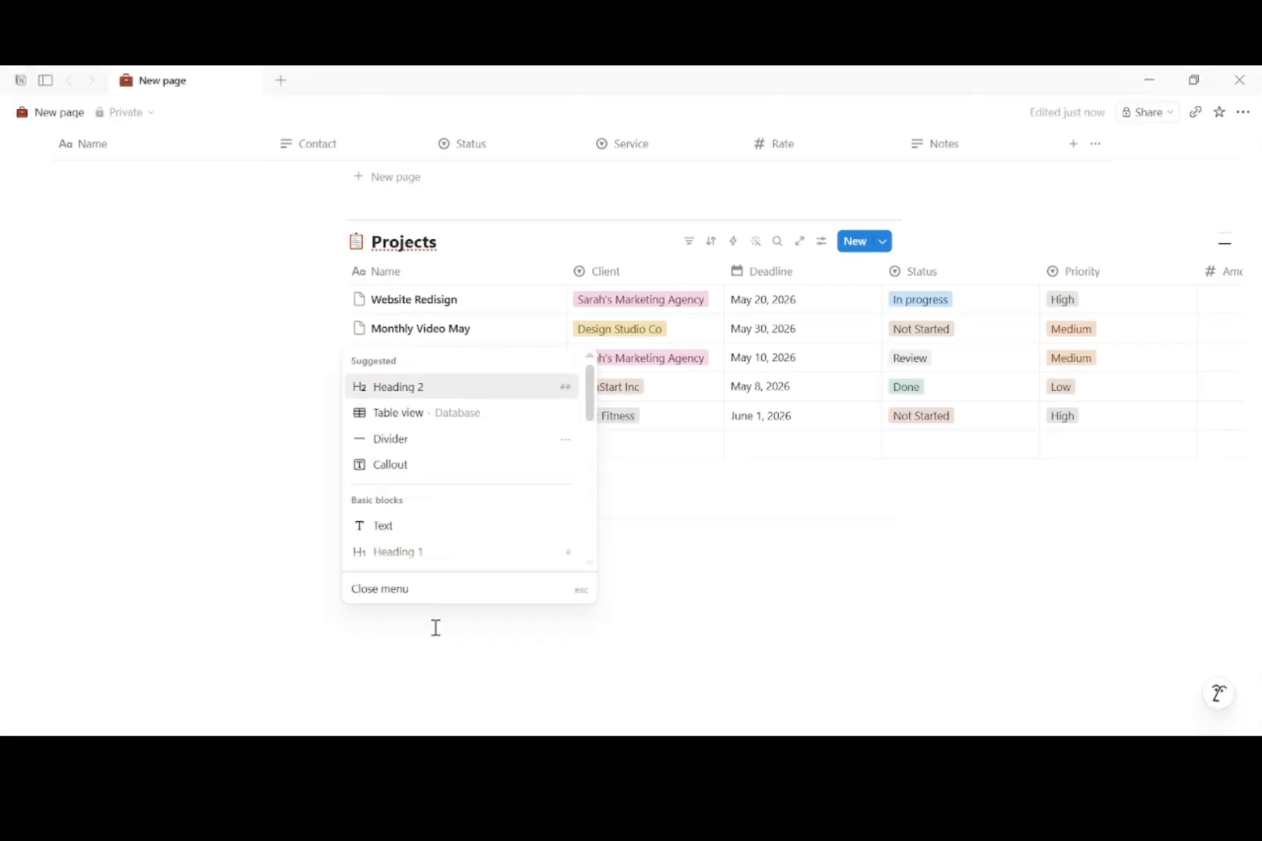
click(467, 424)
click(436, 439)
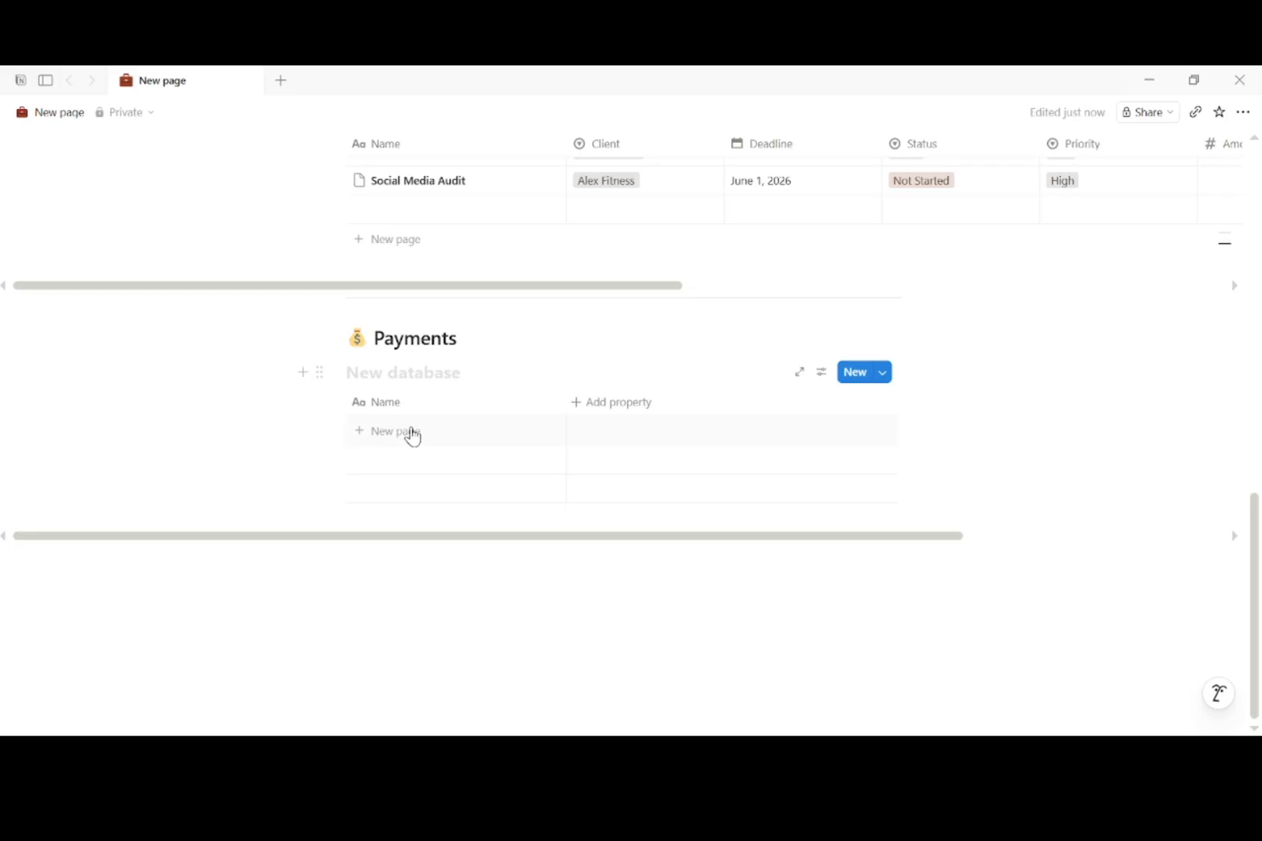
click(411, 433)
text(Website Redesign — Deposit)
key(Escape)
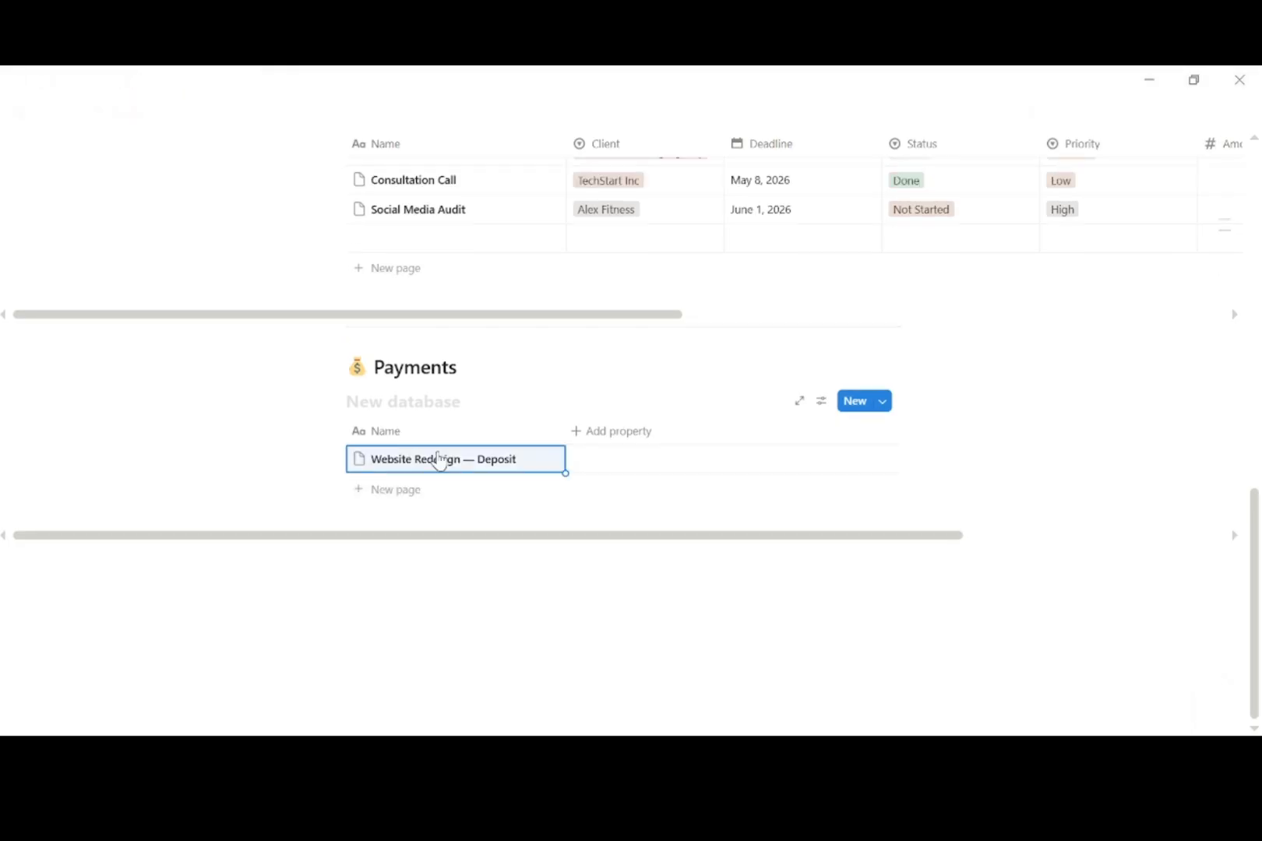
click(538, 591)
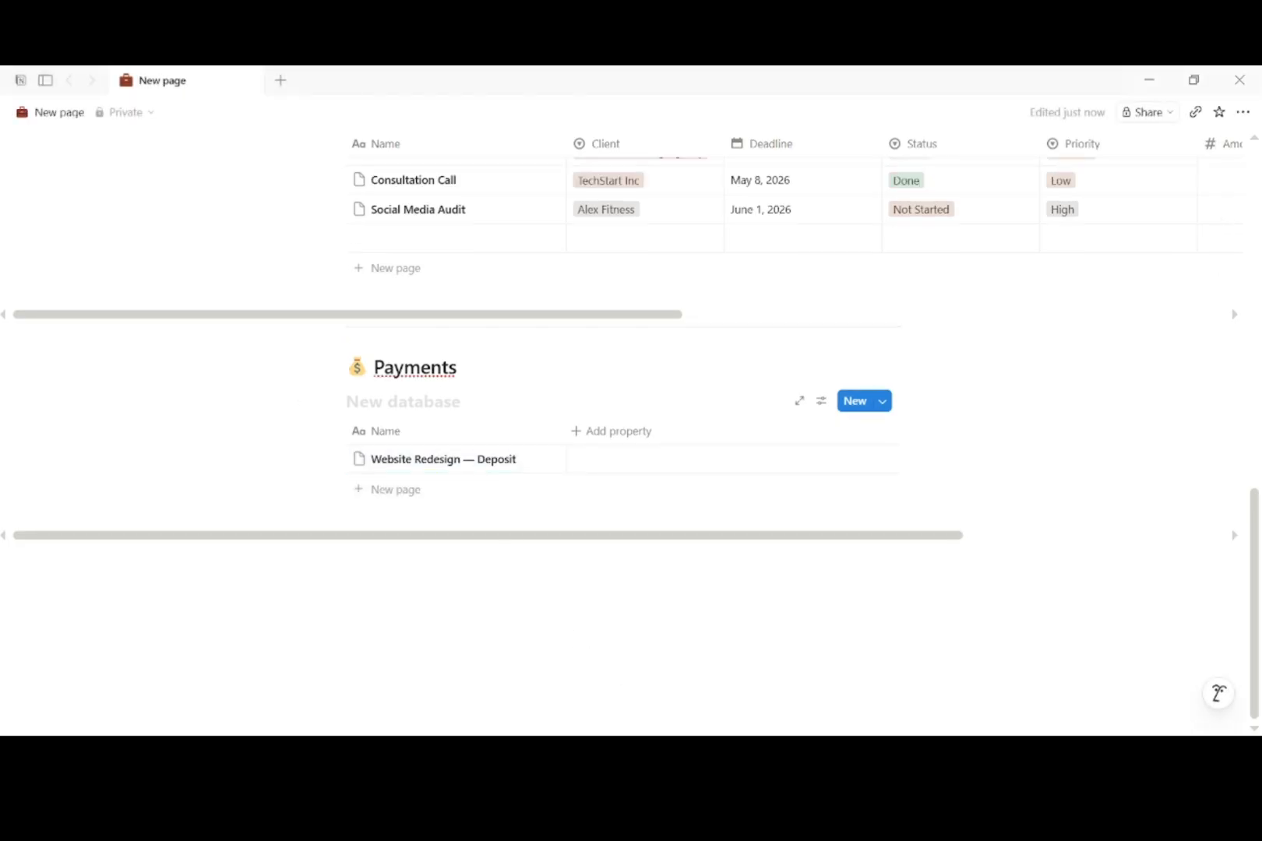
Step: Add a Client select property with a first option, Sarah's Marketing Agency
click(591, 432)
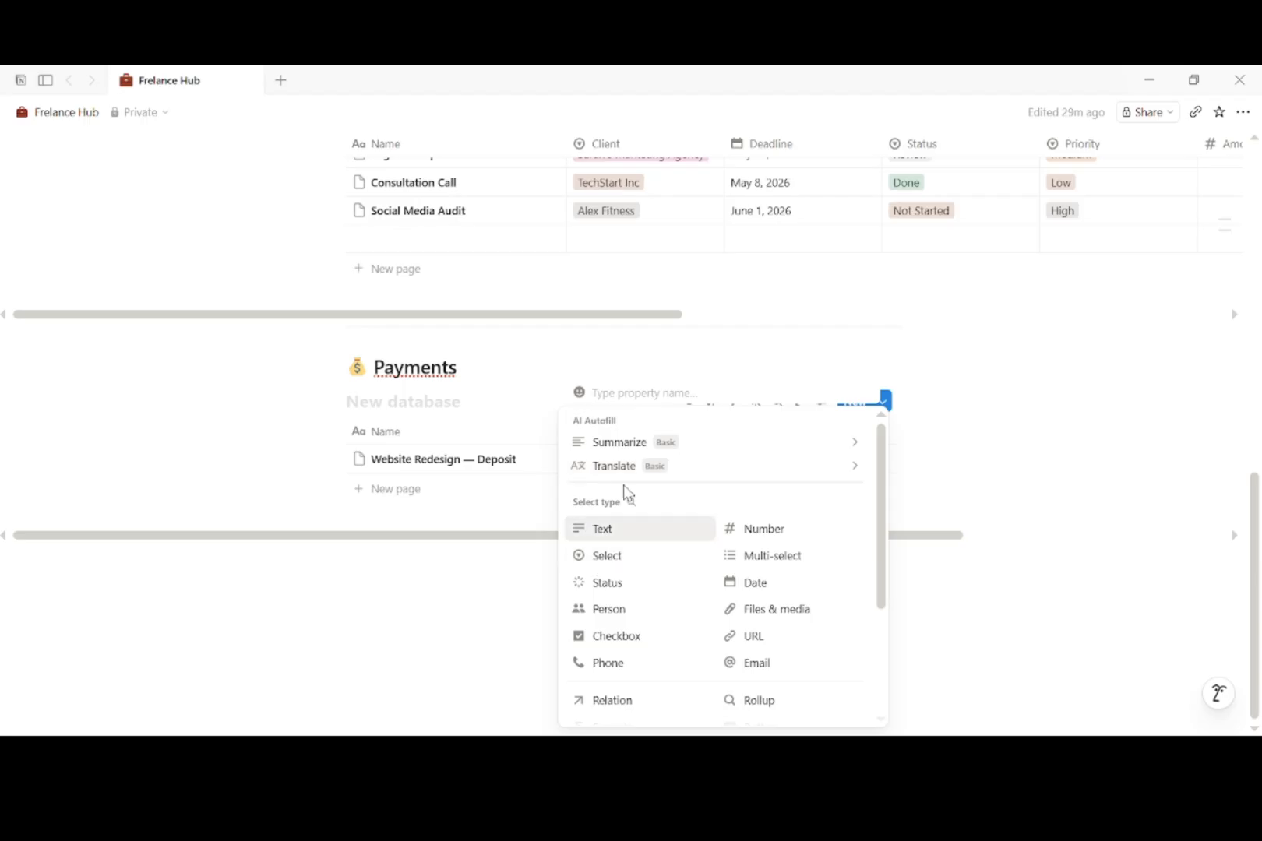
text(Client)
click(609, 551)
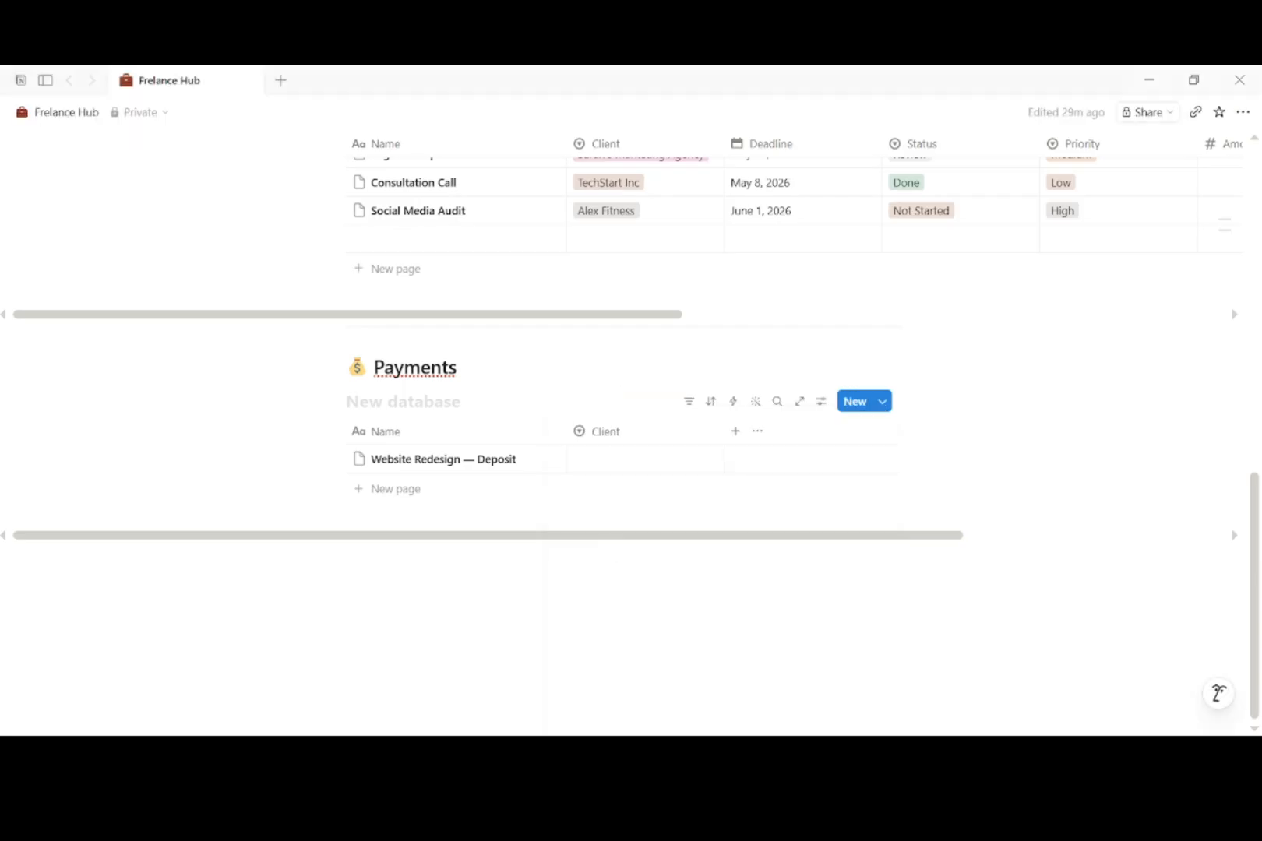
click(669, 433)
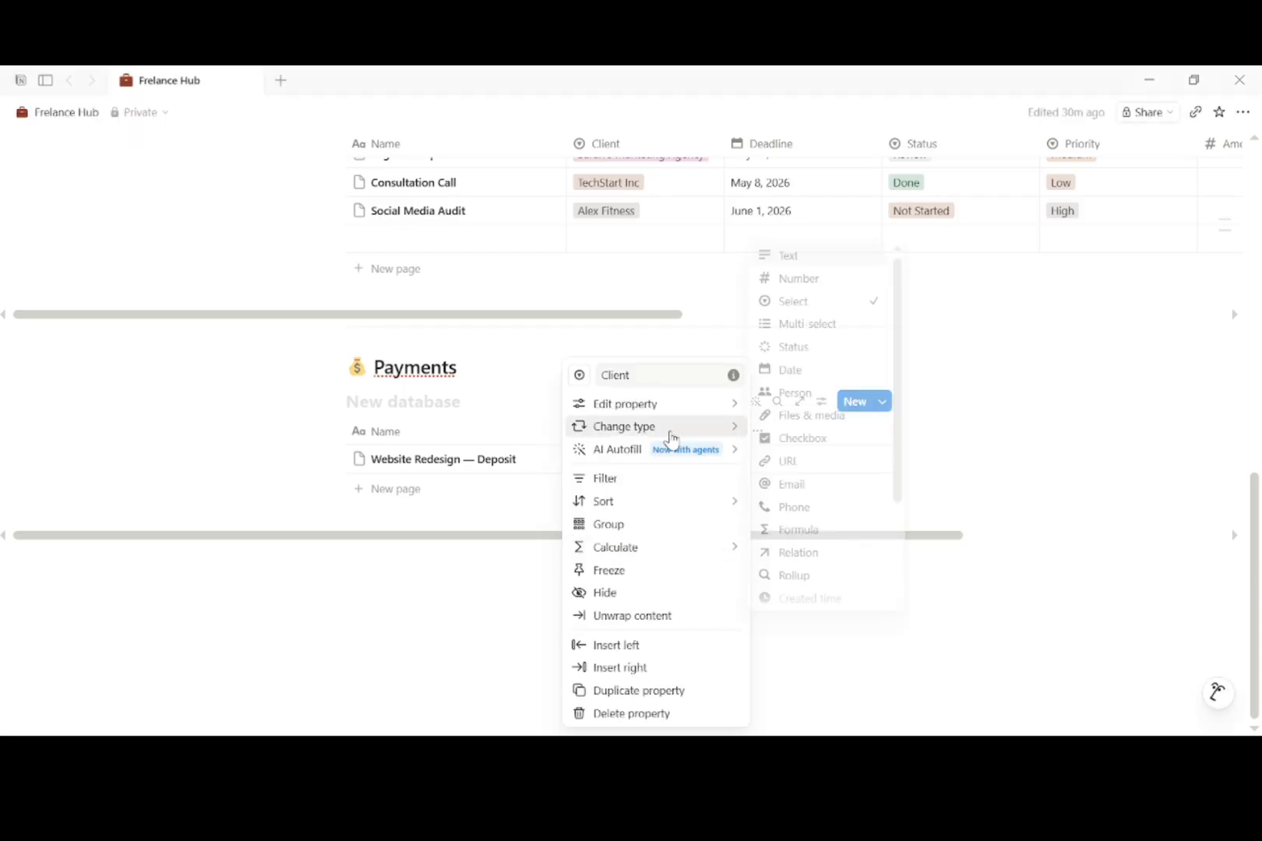
mouse_move(676, 410)
click(839, 463)
text(Sarah's Marketing Agency)
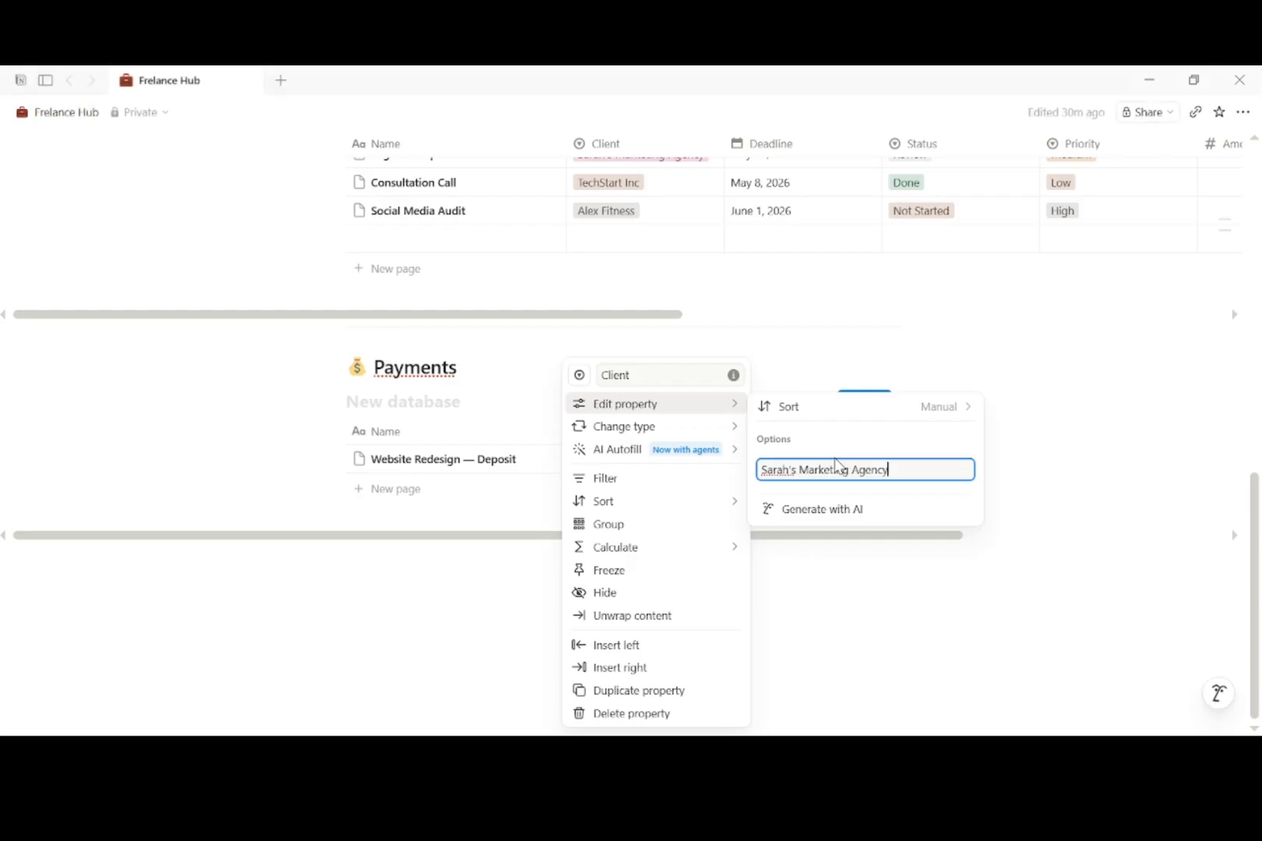
key(Return)
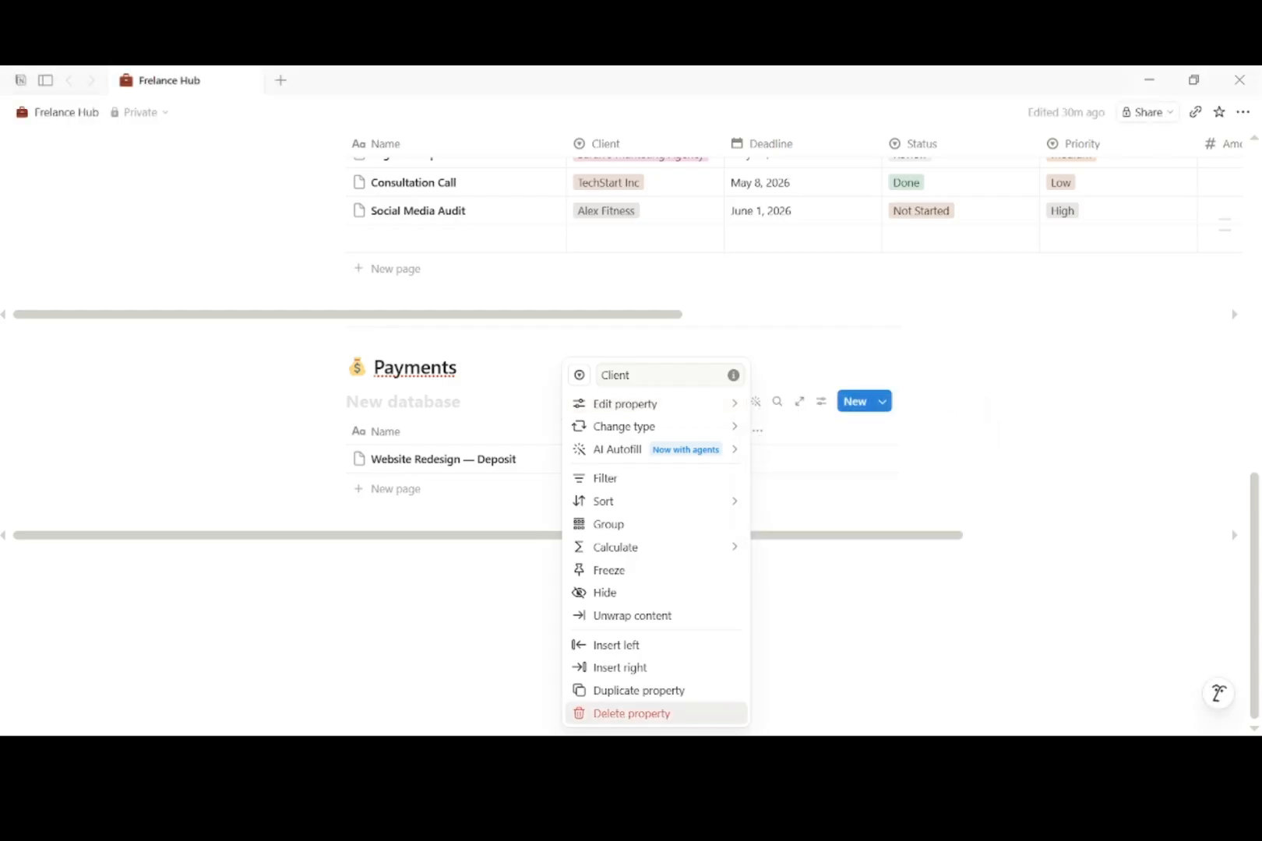
Step: Add Design Studio Co and Alex Fitness as further Client options
mouse_move(738, 407)
click(966, 441)
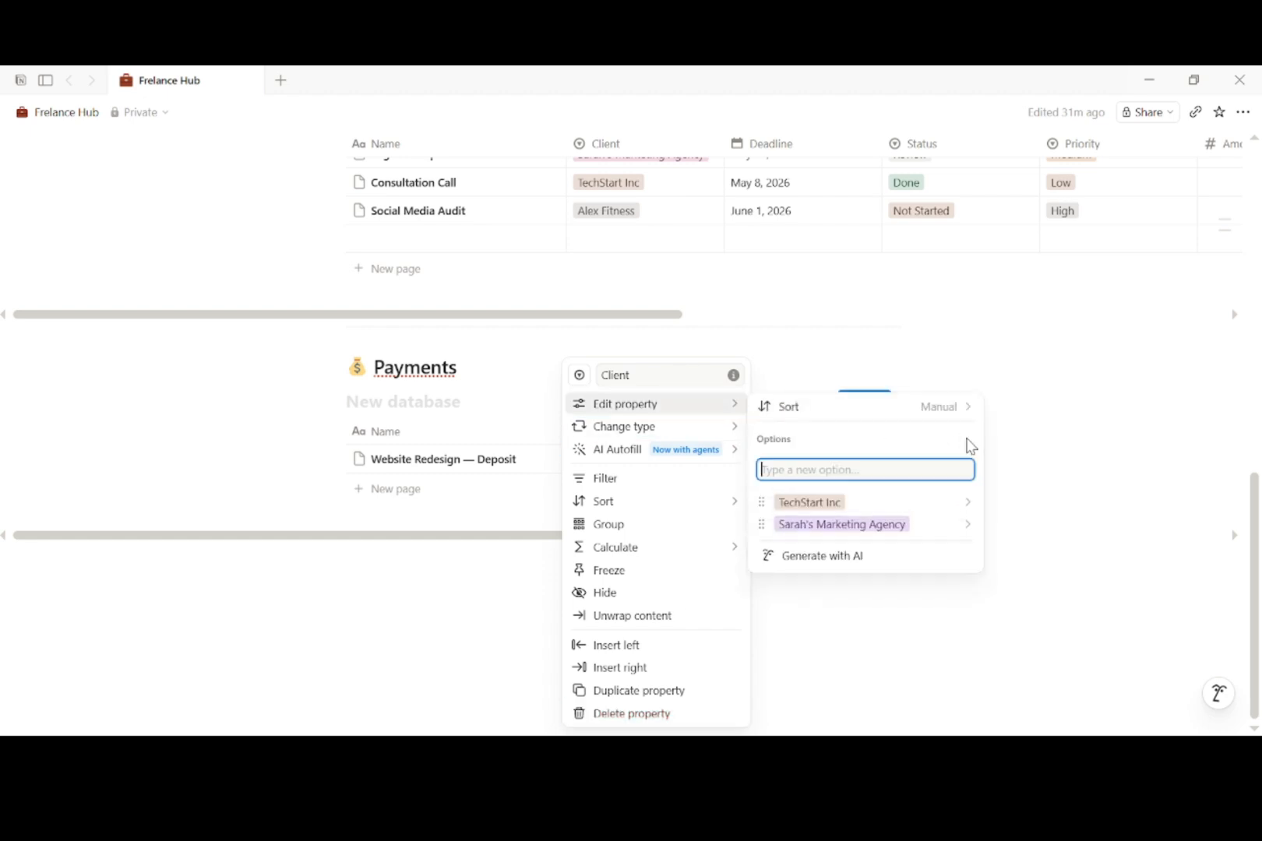
text(Design Studio Co)
key(Return)
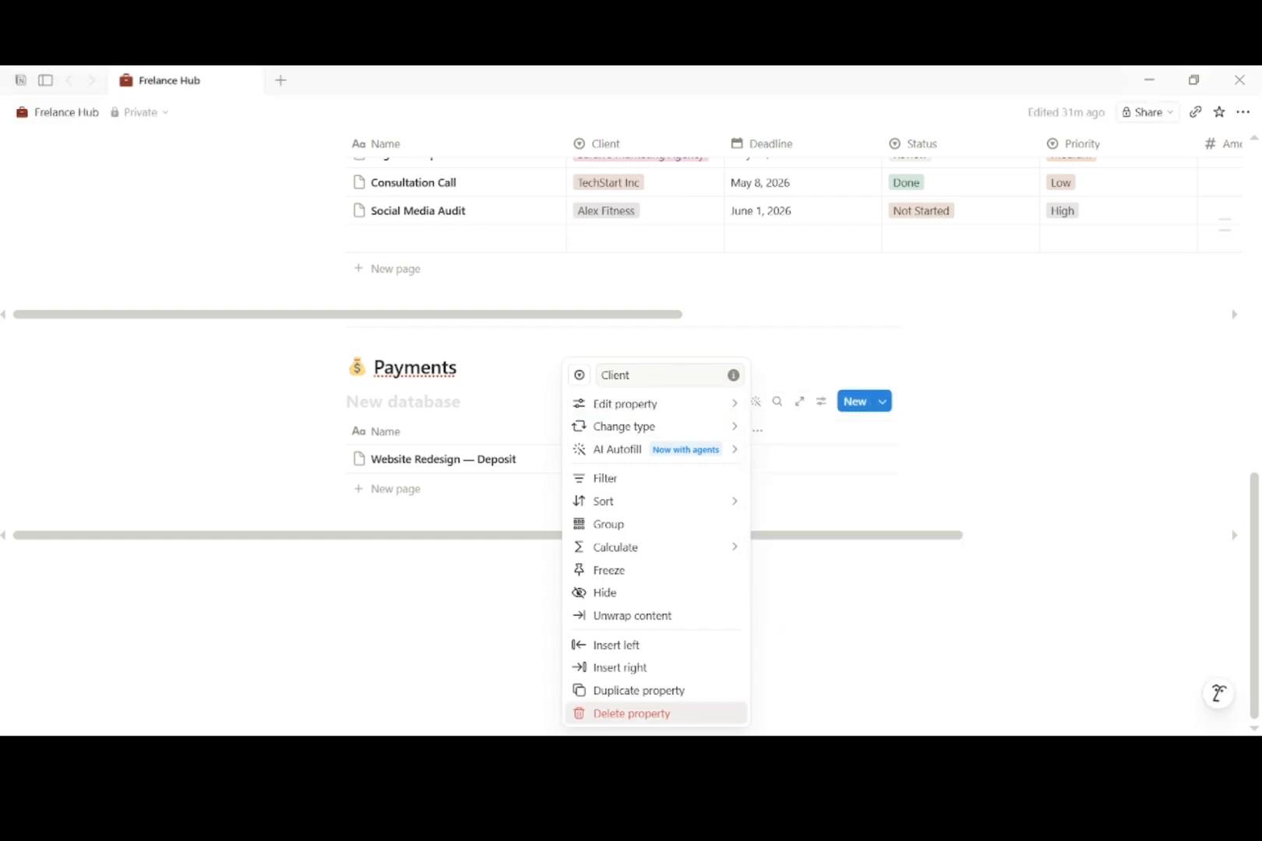
mouse_move(732, 404)
click(966, 440)
mouse_move(712, 403)
click(963, 442)
text(Alex Fitness)
key(Return)
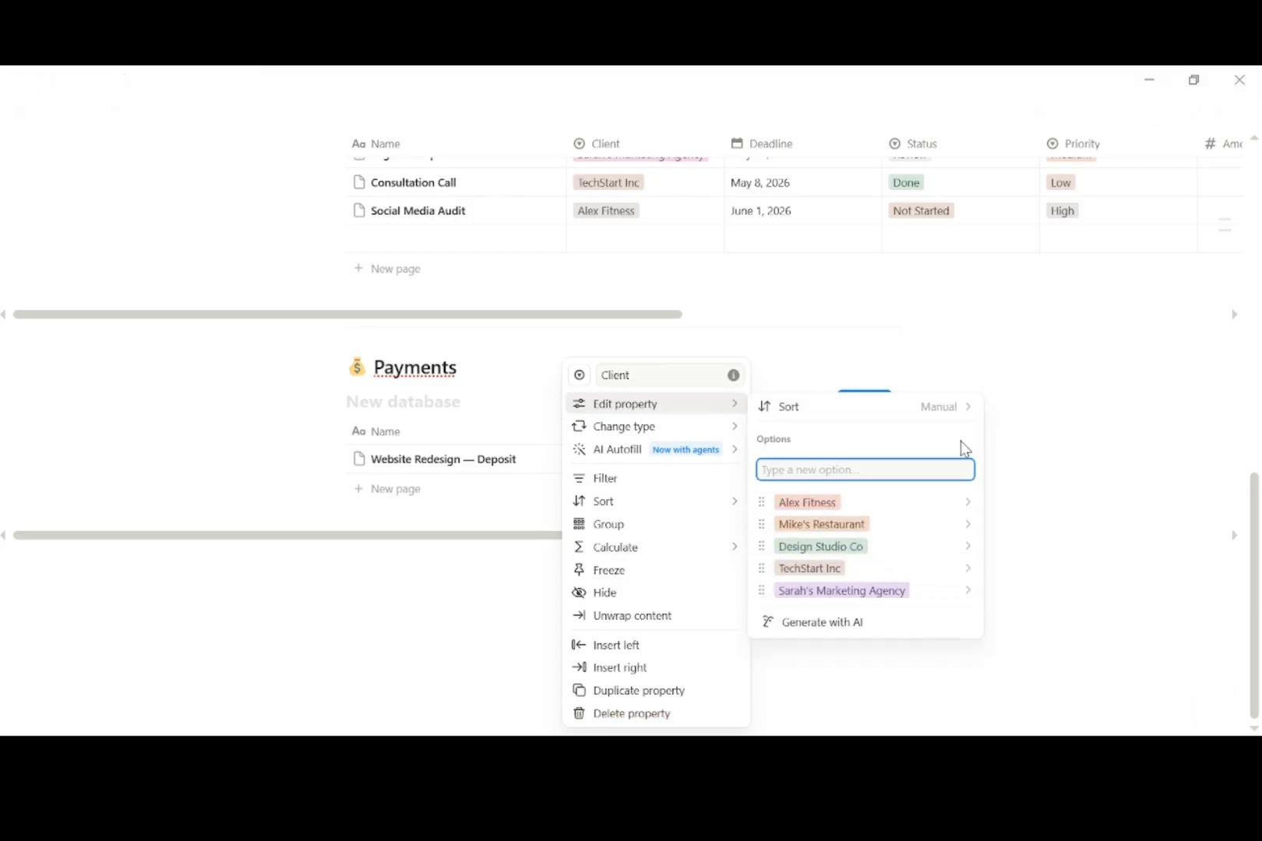
click(820, 618)
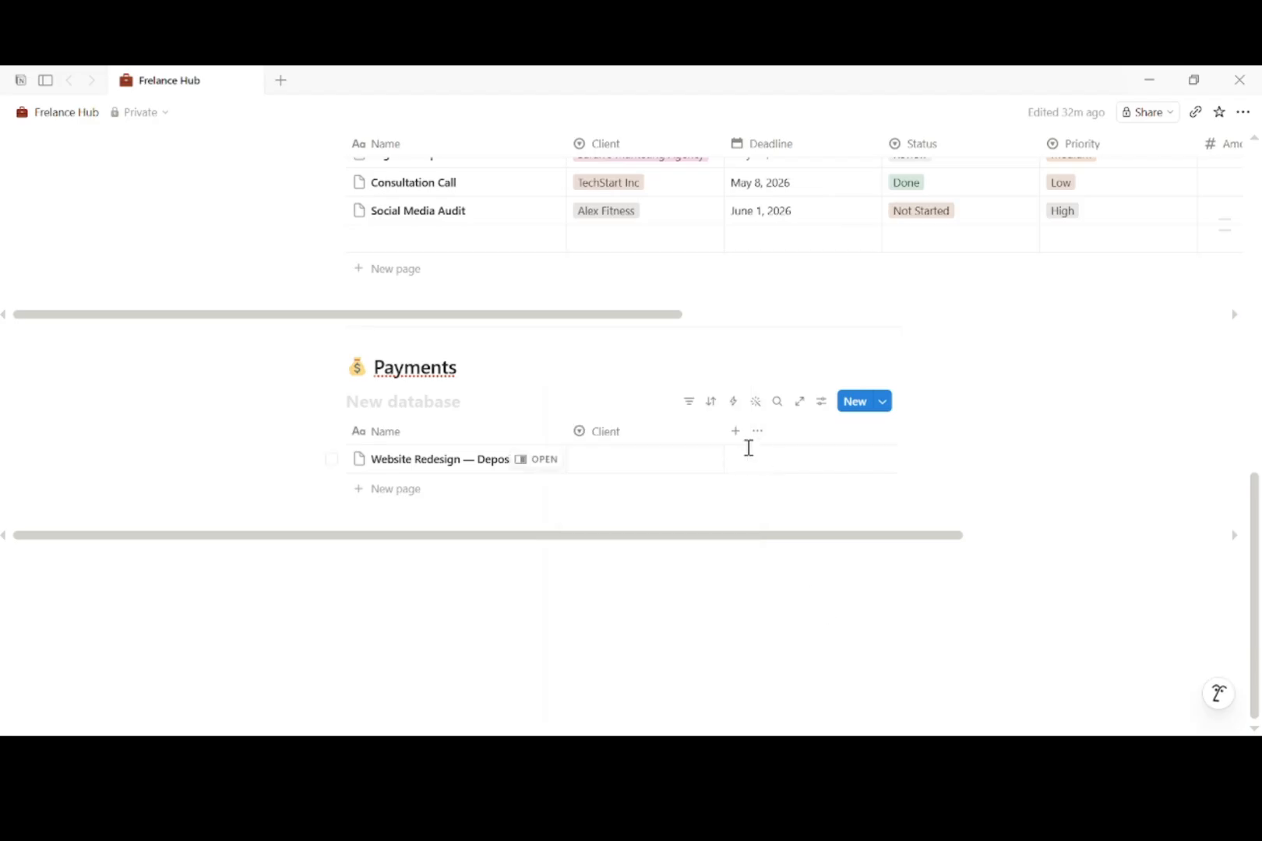
click(736, 438)
Step: Add an Amount number property to Payments with US Dollar number format
text(Au)
text(oun)
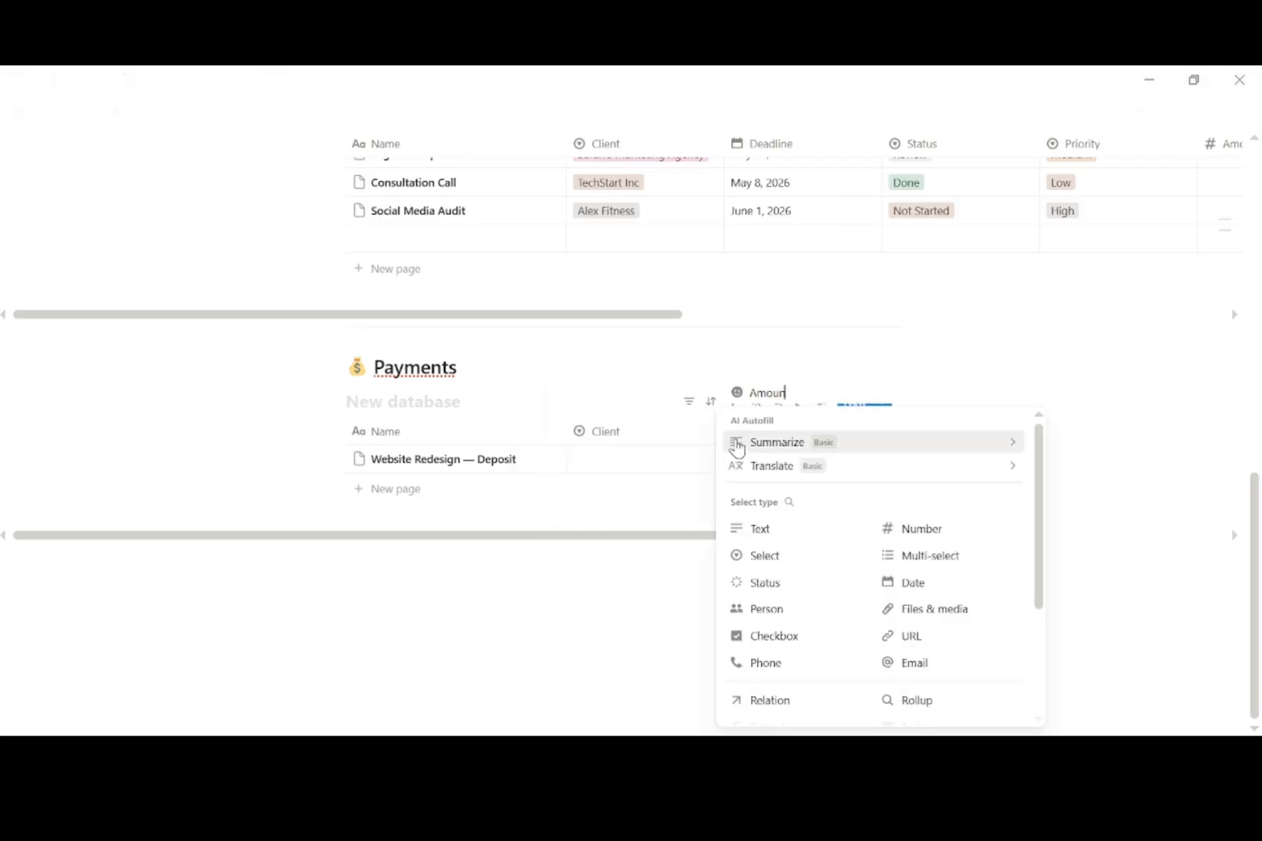
text(t)
click(919, 528)
click(799, 432)
mouse_move(859, 415)
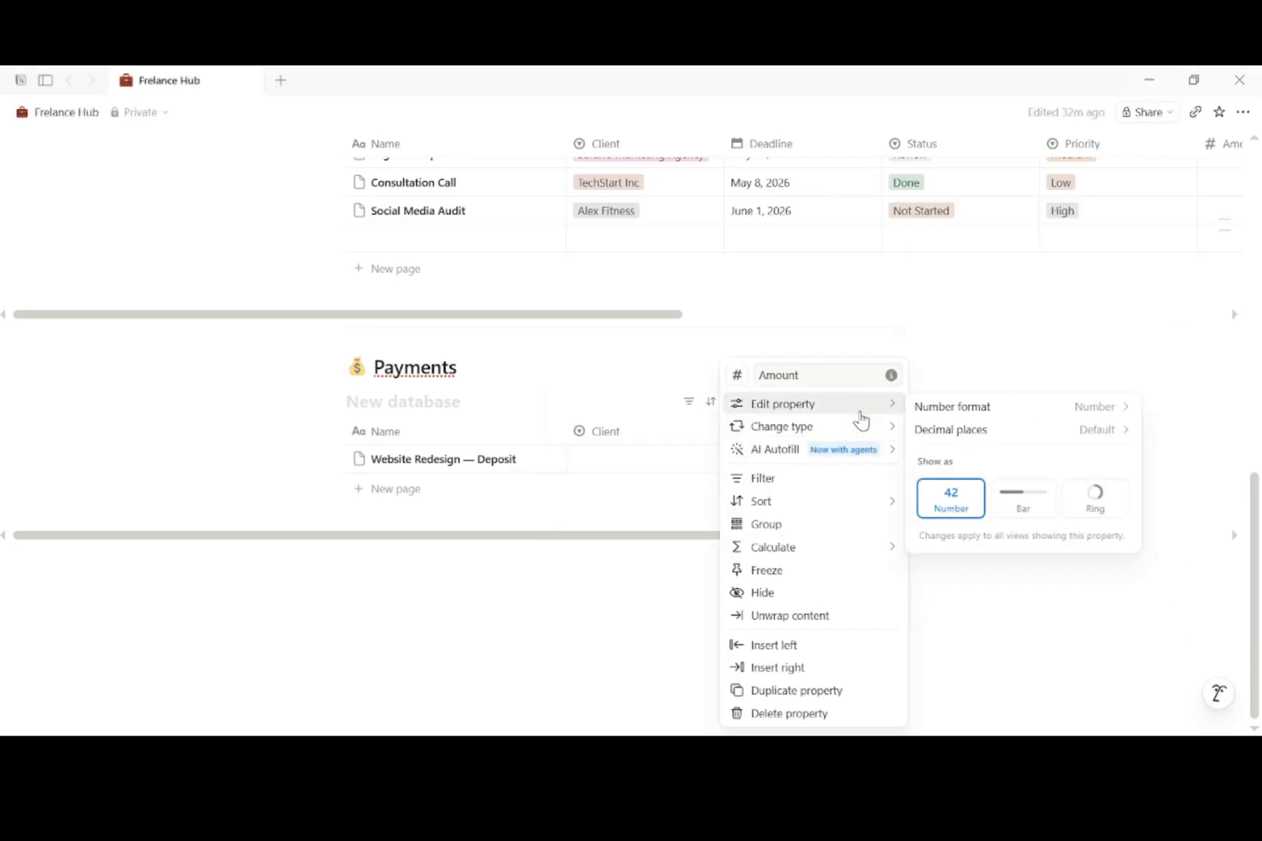
click(952, 406)
click(1012, 397)
click(685, 501)
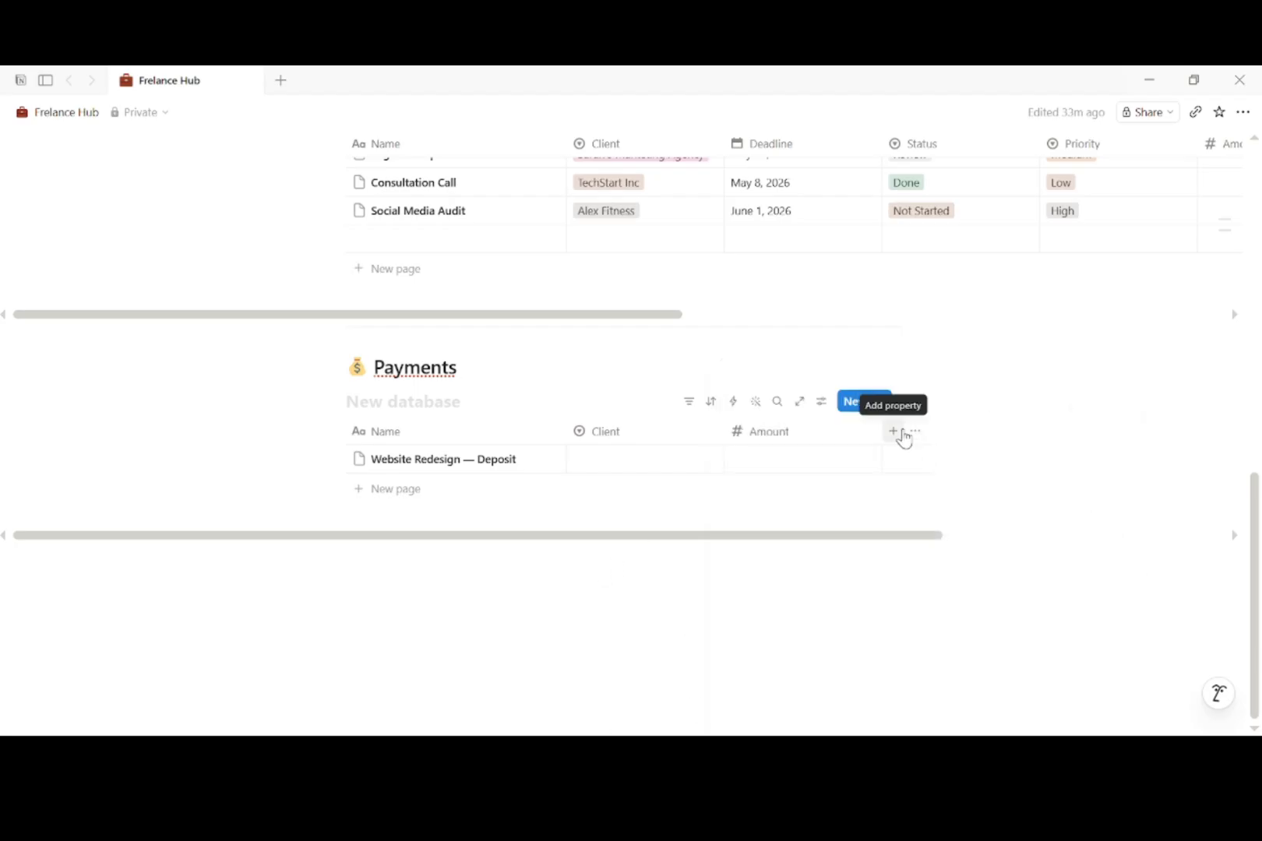
click(893, 431)
Step: Add a Status select property with Invoice and Paid options
text(Status)
click(947, 556)
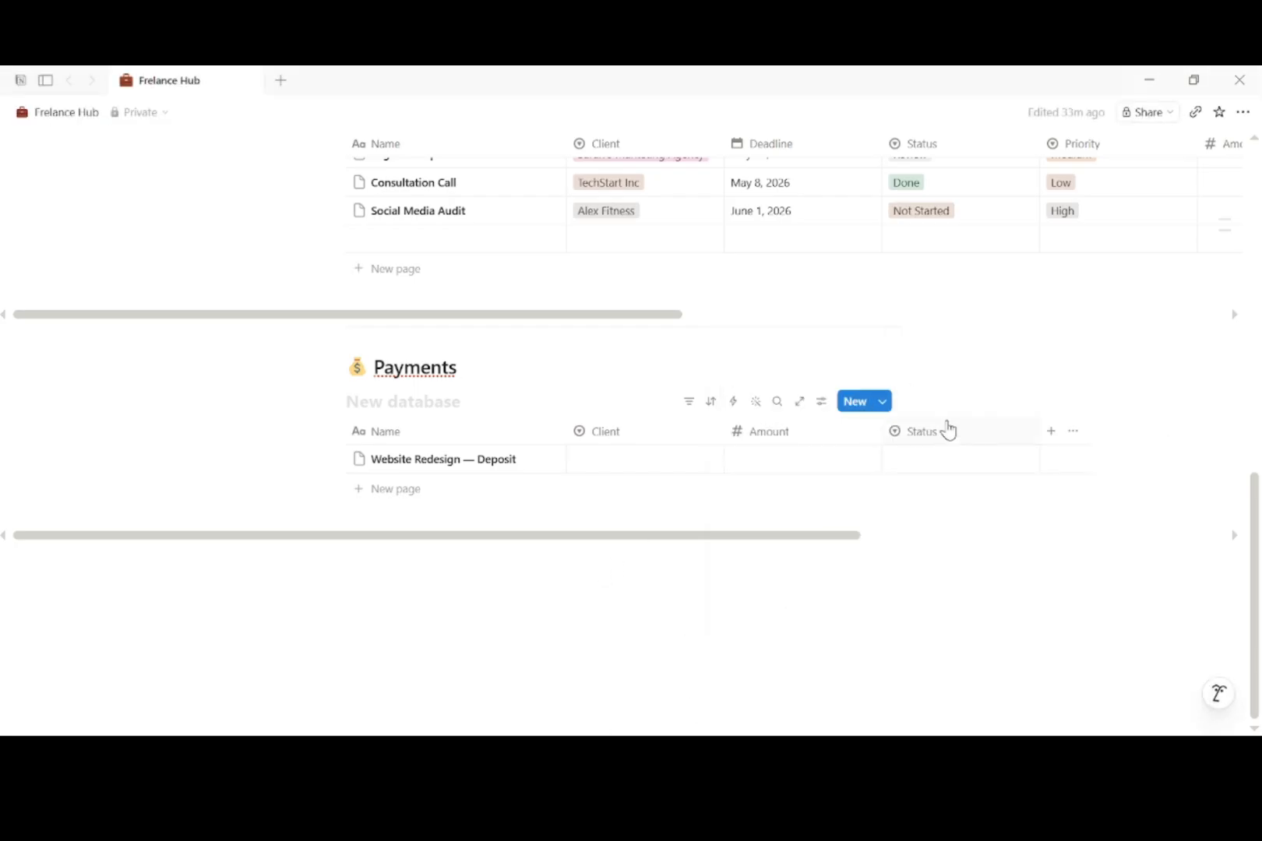
click(948, 431)
mouse_move(1037, 406)
click(775, 466)
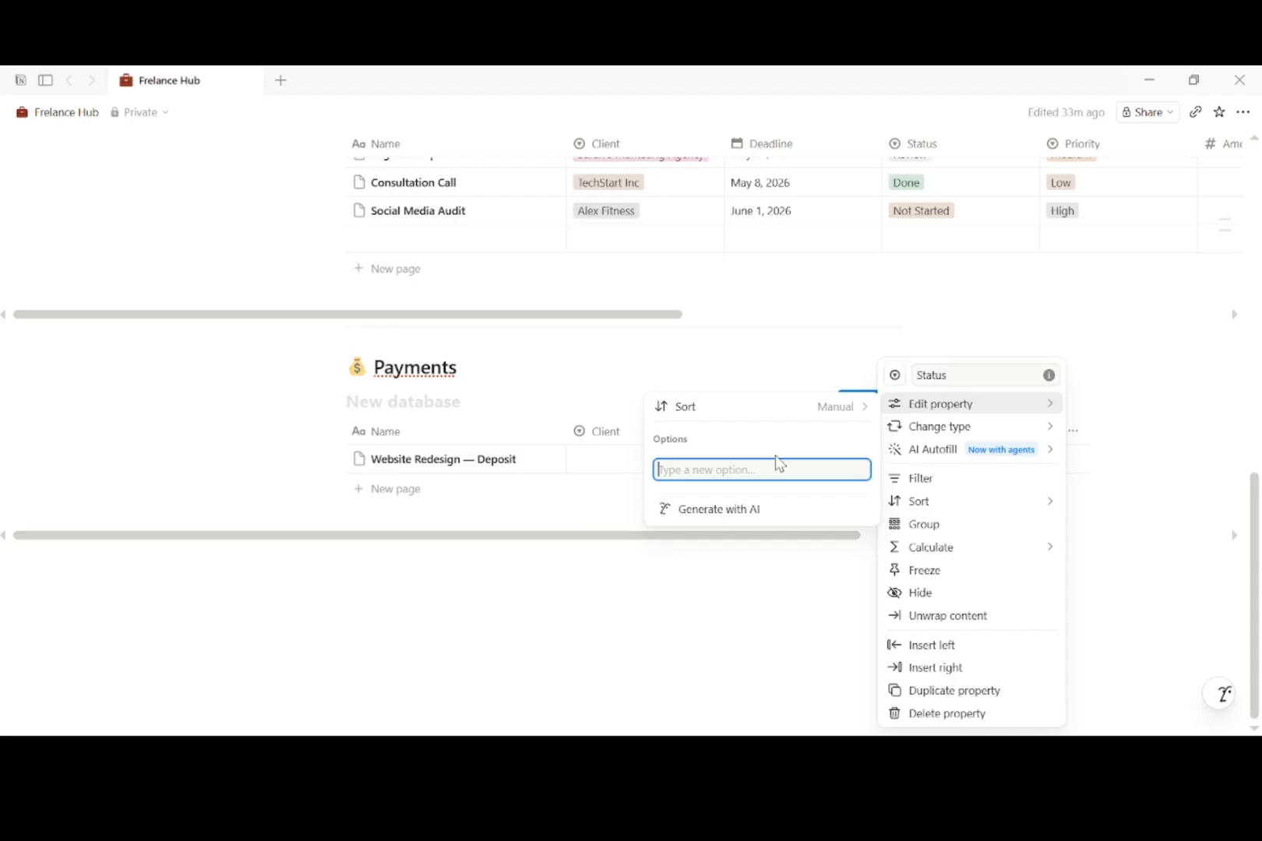
text(Invoice)
key(Return)
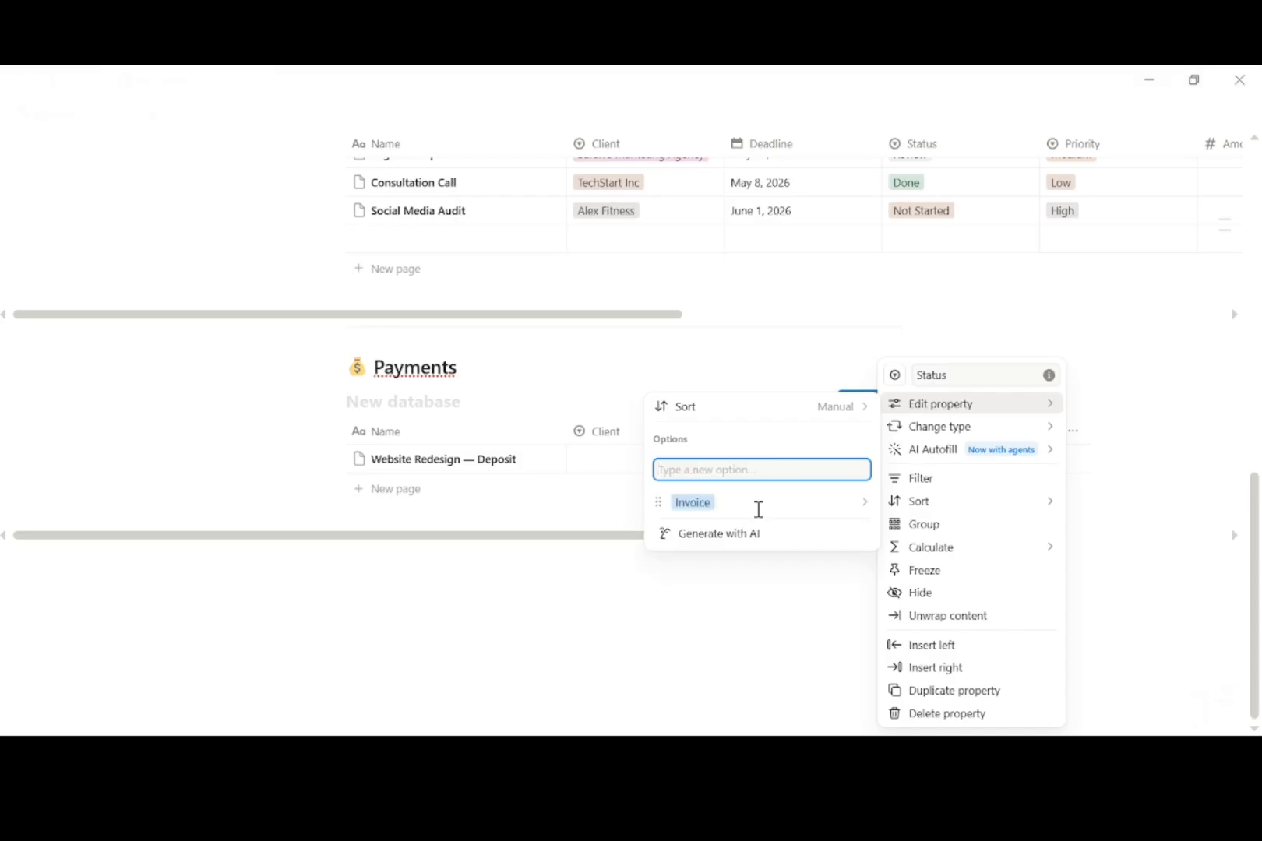
key(Escape)
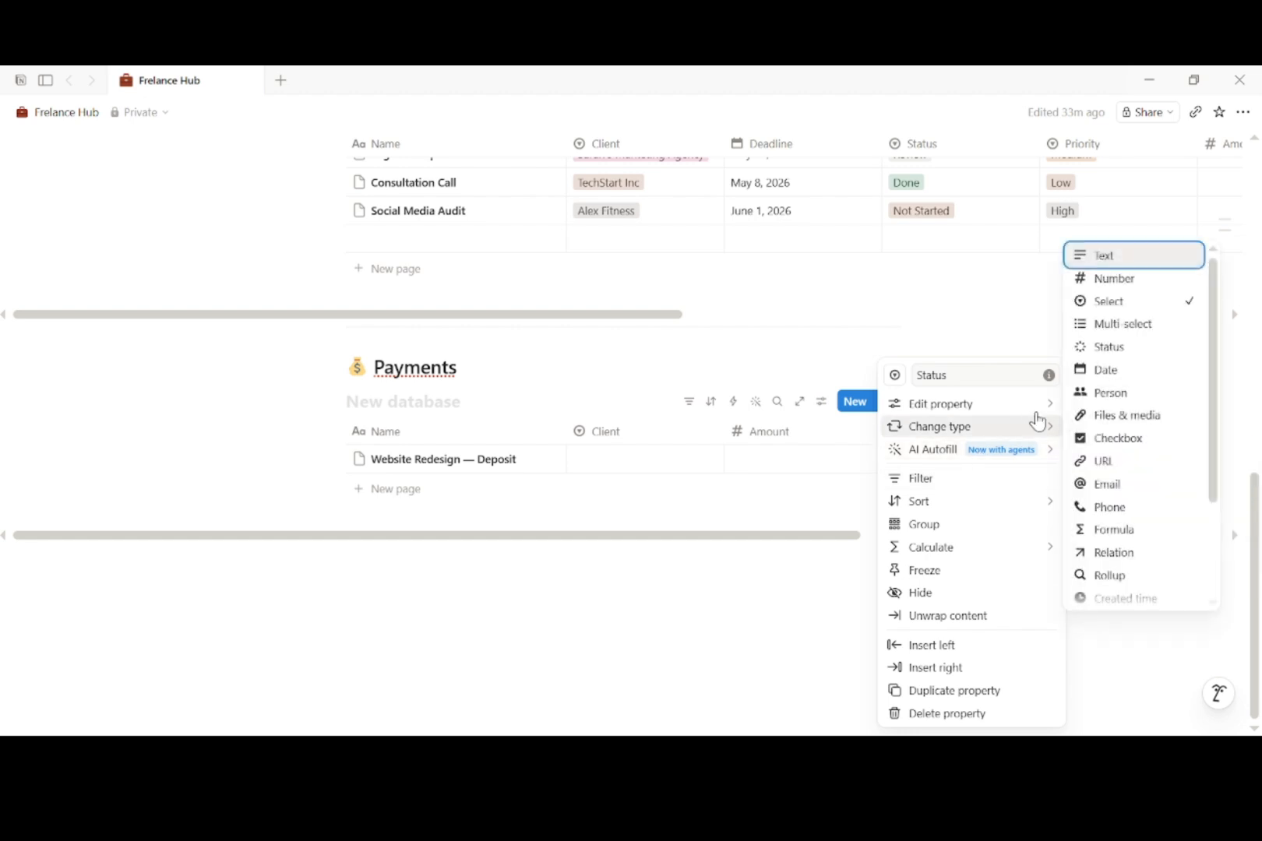
click(864, 439)
text(Paid)
key(Return)
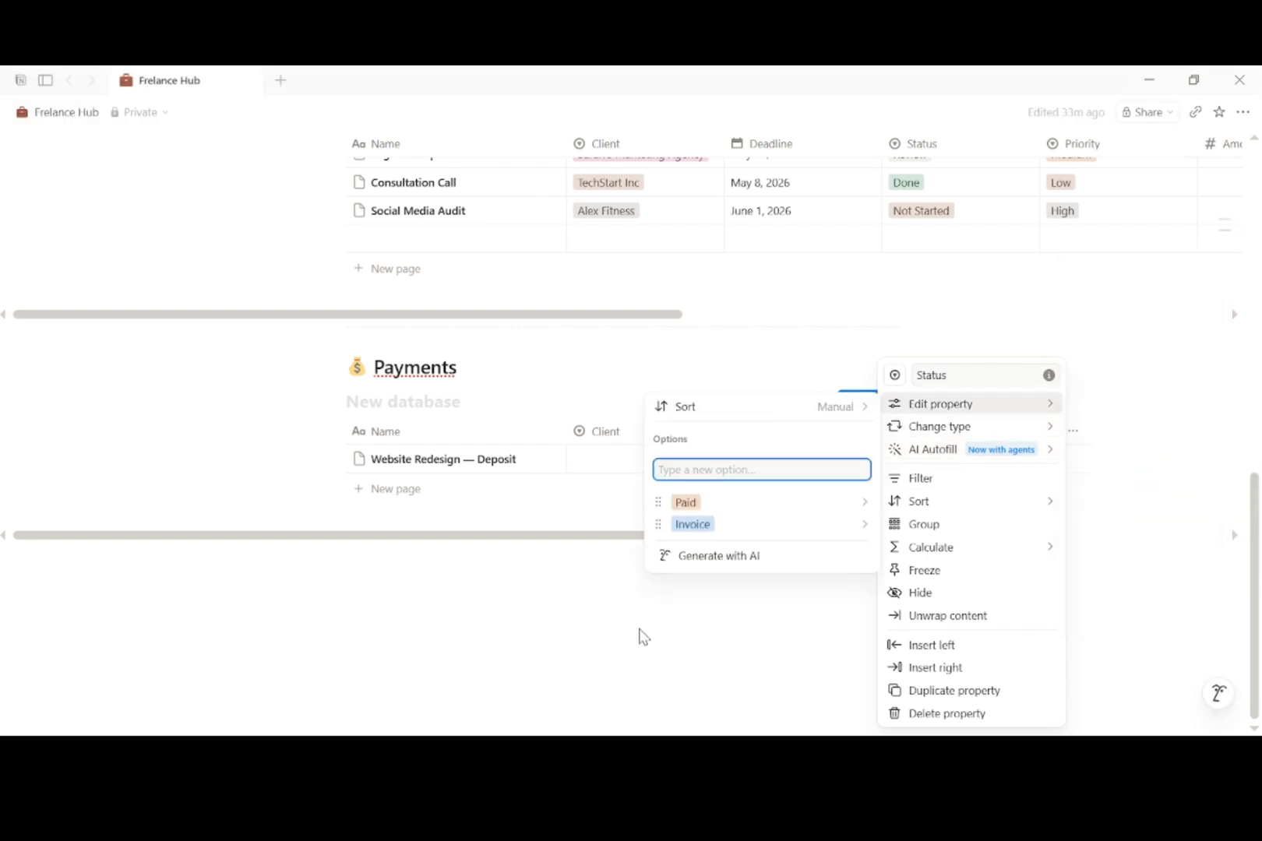
key(Escape)
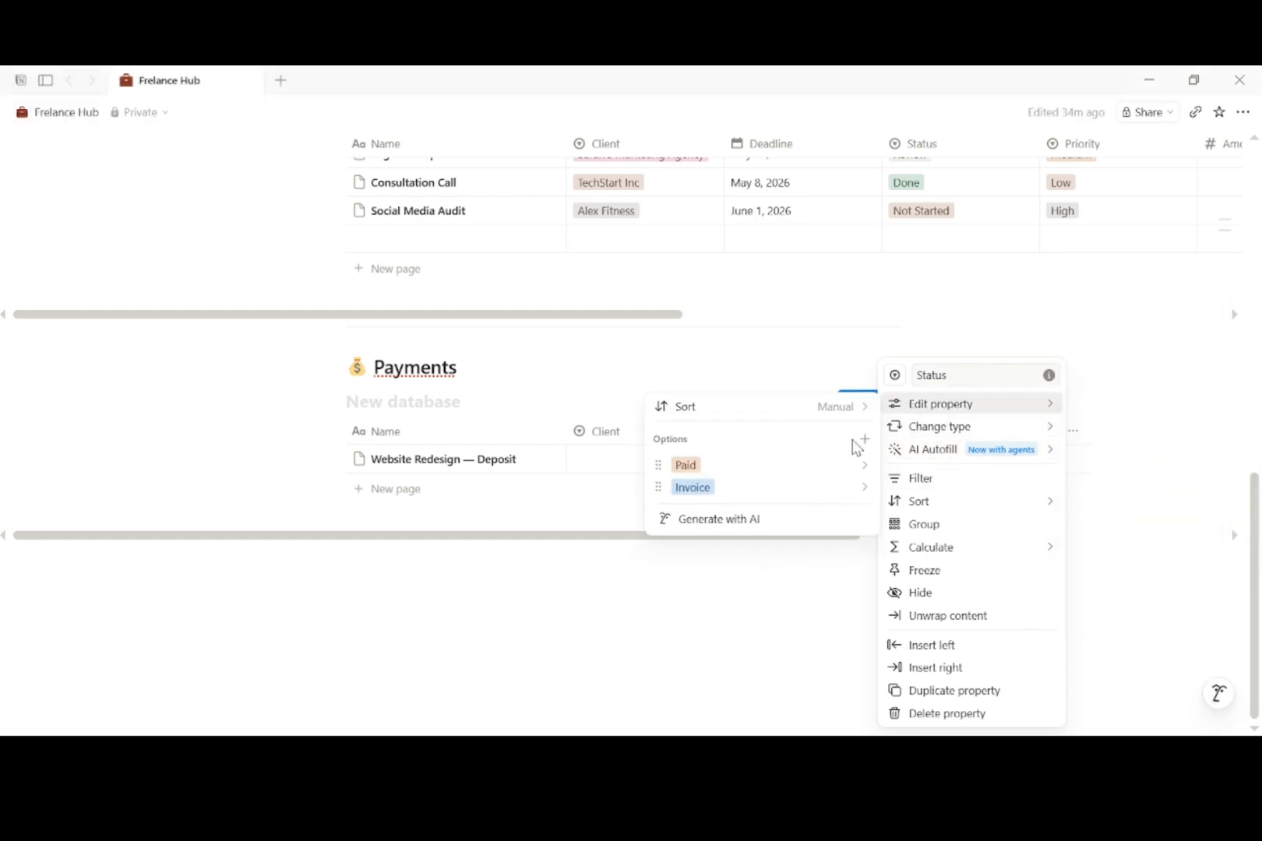
Step: Add Overdue and Pending as further Status options
click(862, 441)
text(Overdue)
key(Return)
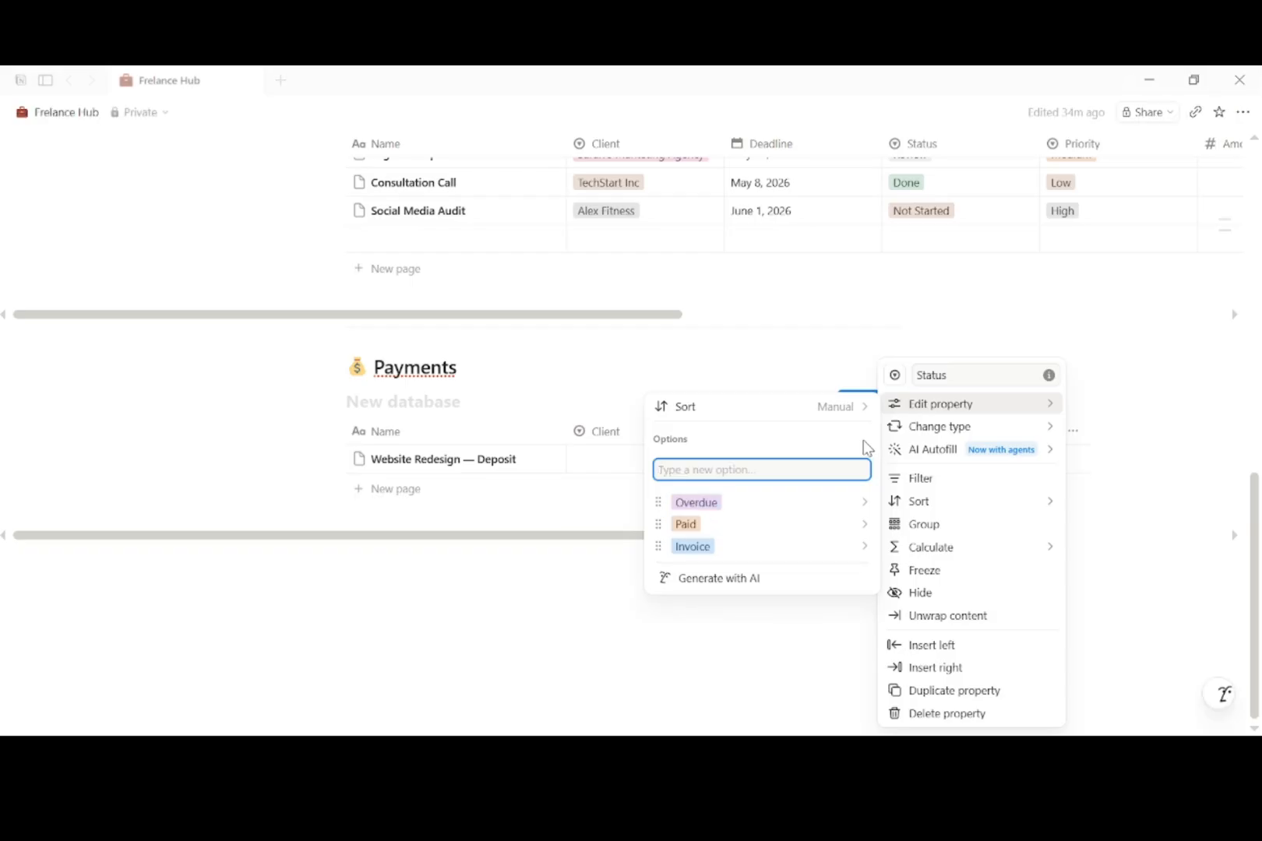
key(Escape)
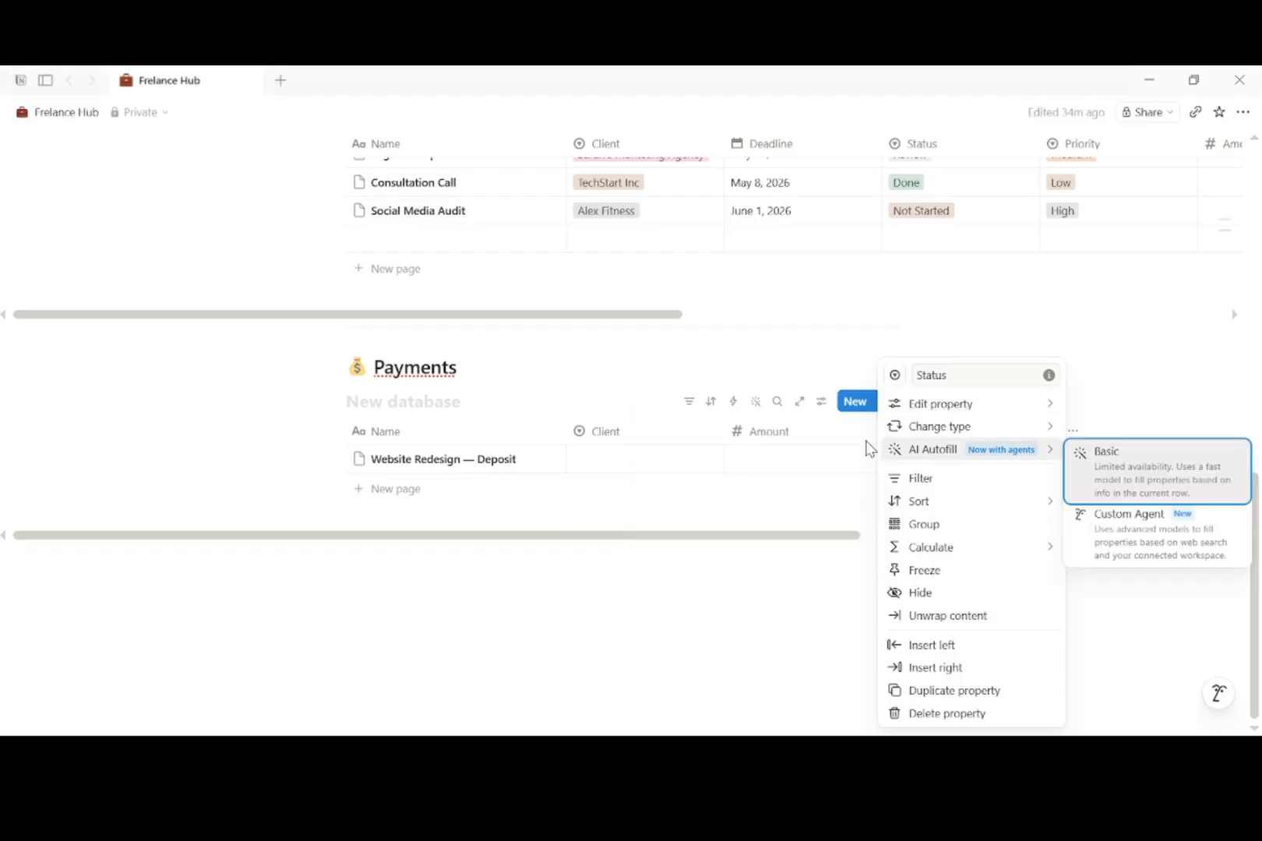
click(864, 439)
text(Pending)
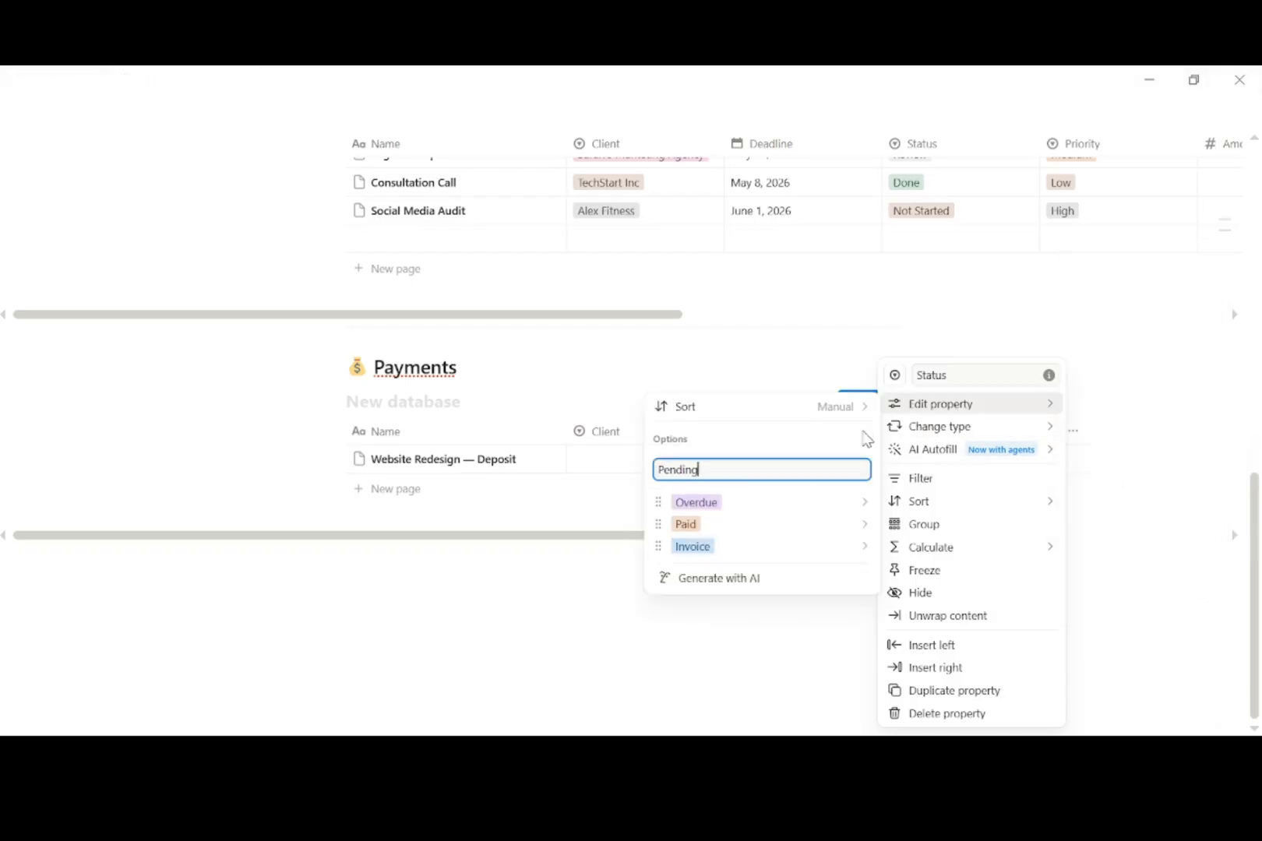
key(Return)
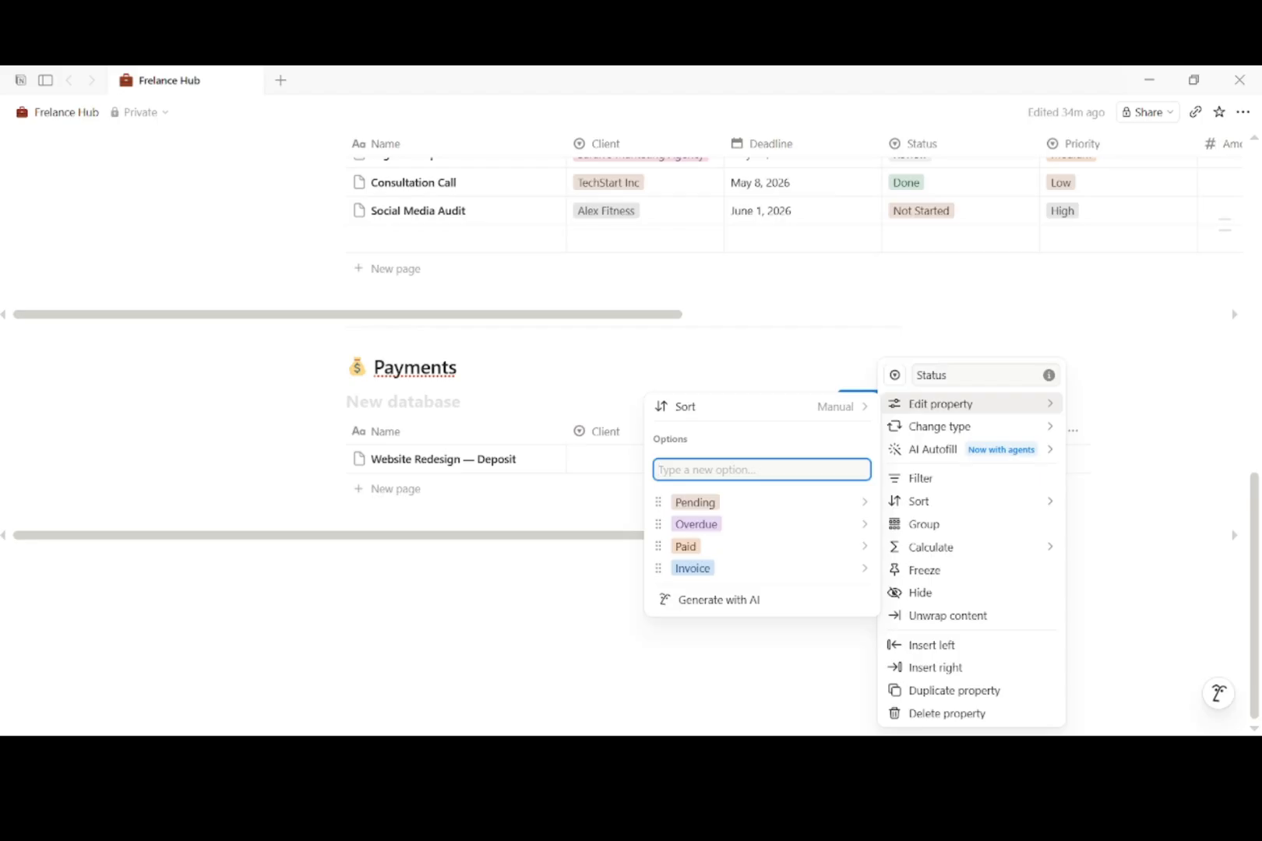
key(Return)
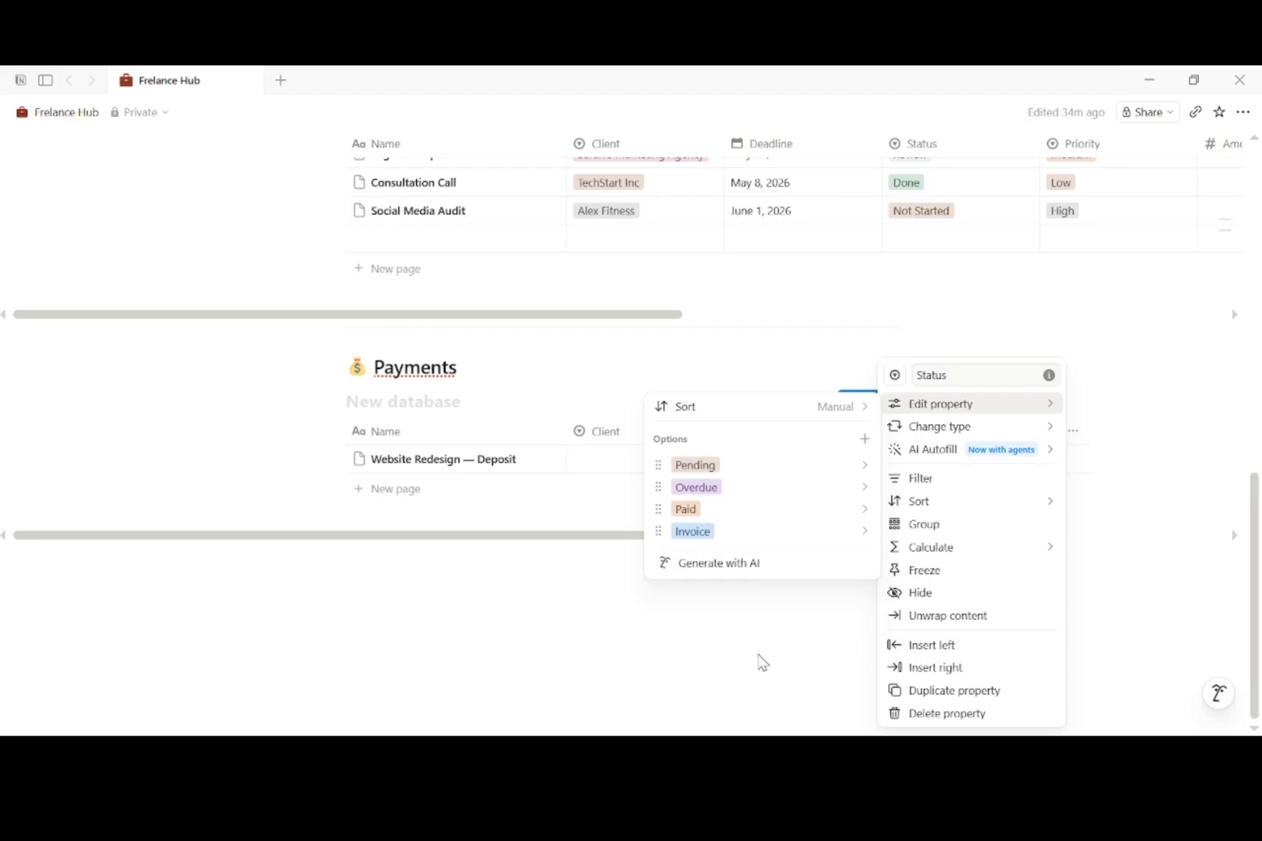
click(760, 661)
drag(860, 537, 951, 545)
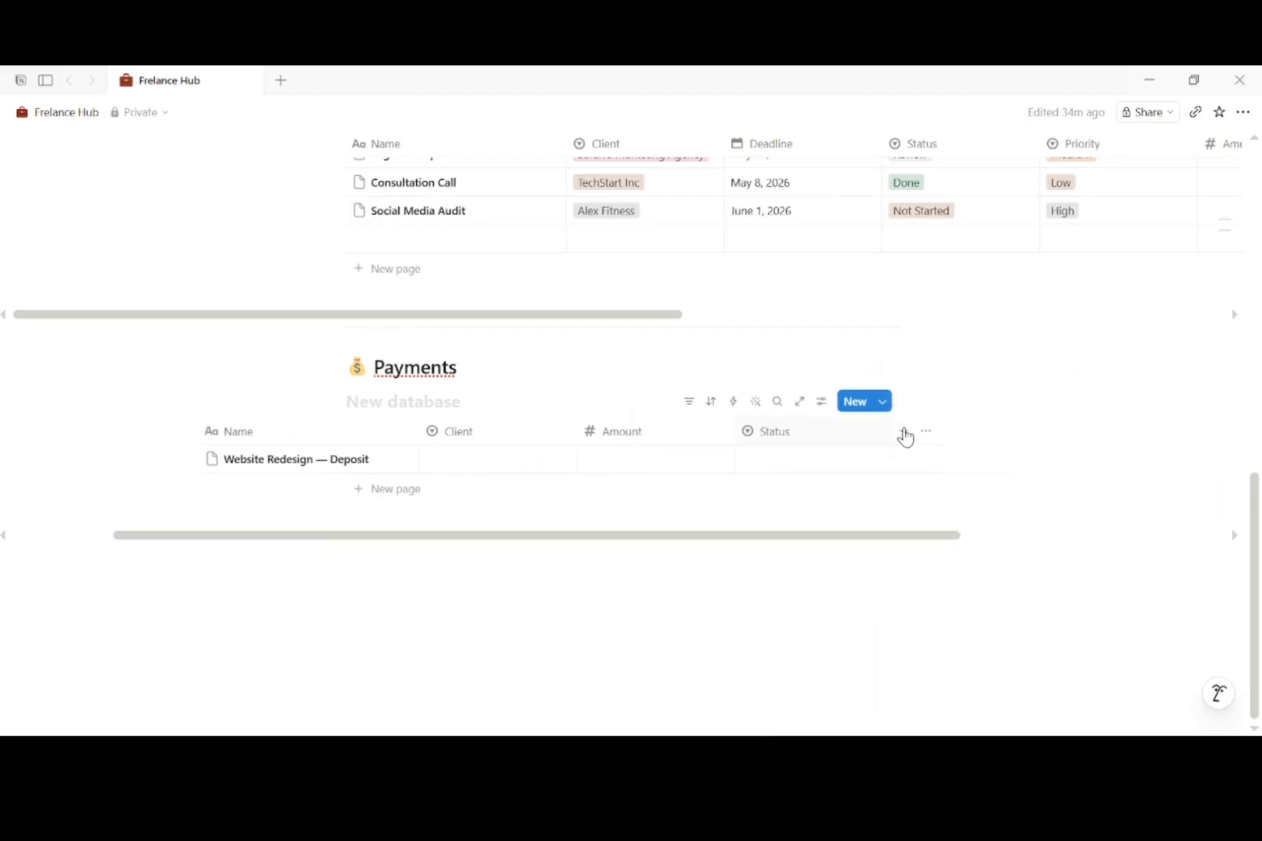
Step: Add a Date property and a Method select property to Payments
click(903, 430)
text(Date)
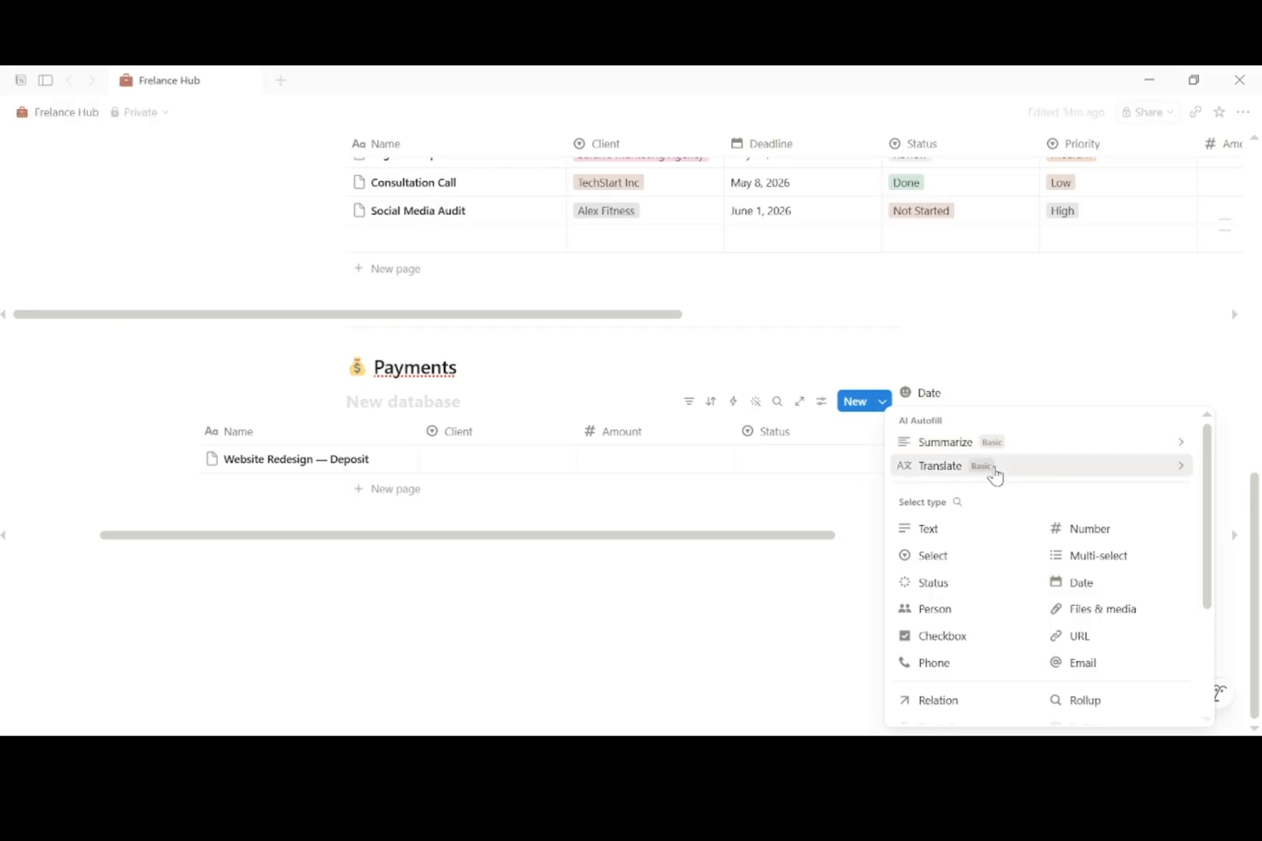
click(1081, 583)
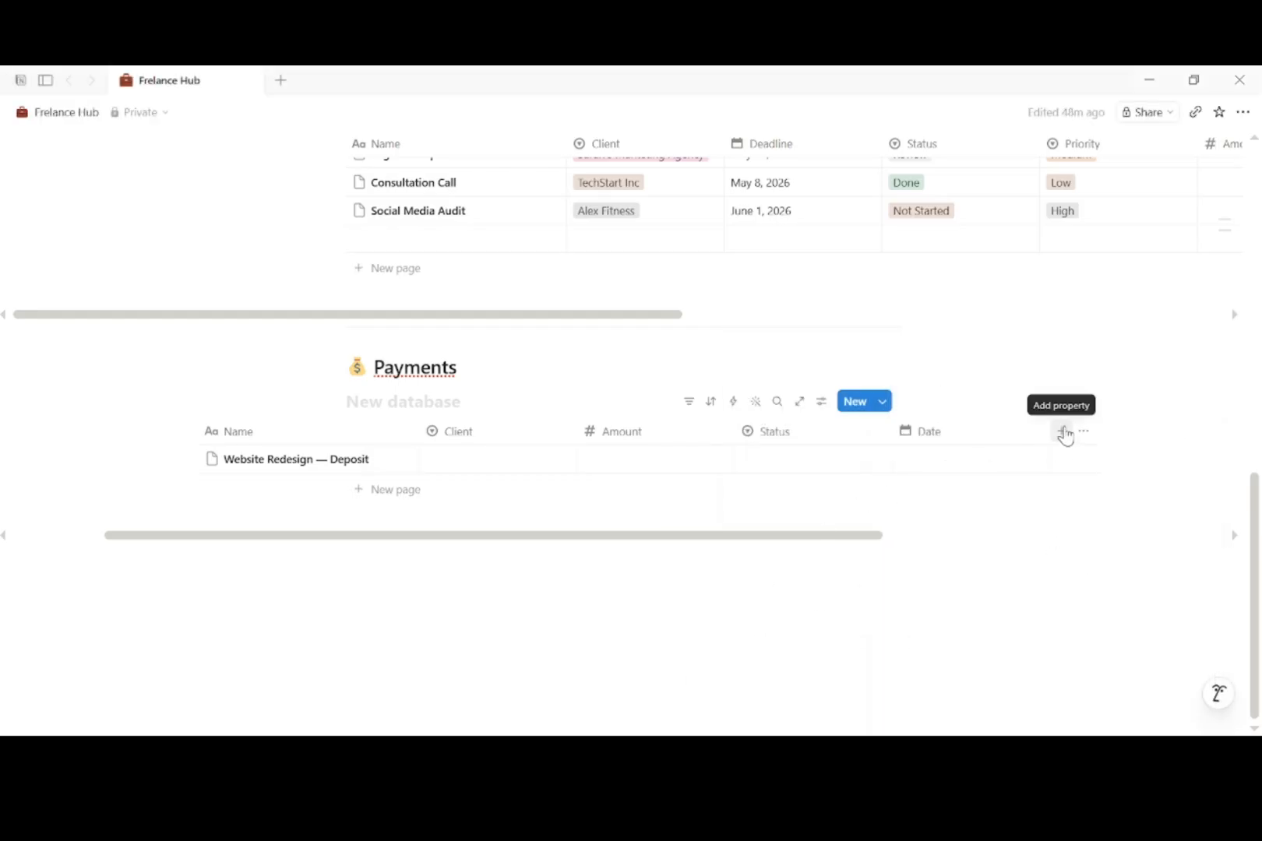
click(1061, 431)
text(Method)
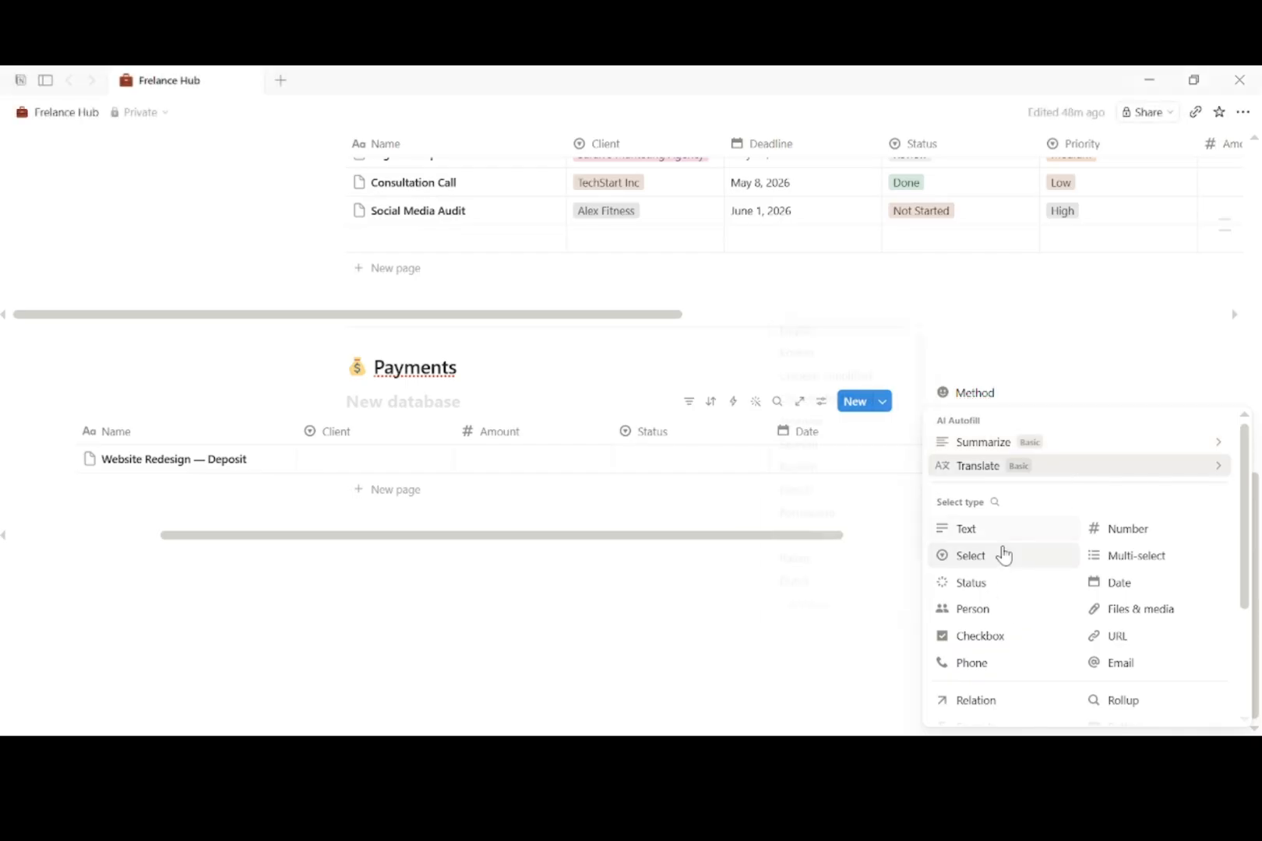
click(997, 555)
Step: Give Method the options Bank Transfer, Paypal, Strype and Cash
click(1064, 441)
mouse_move(1062, 413)
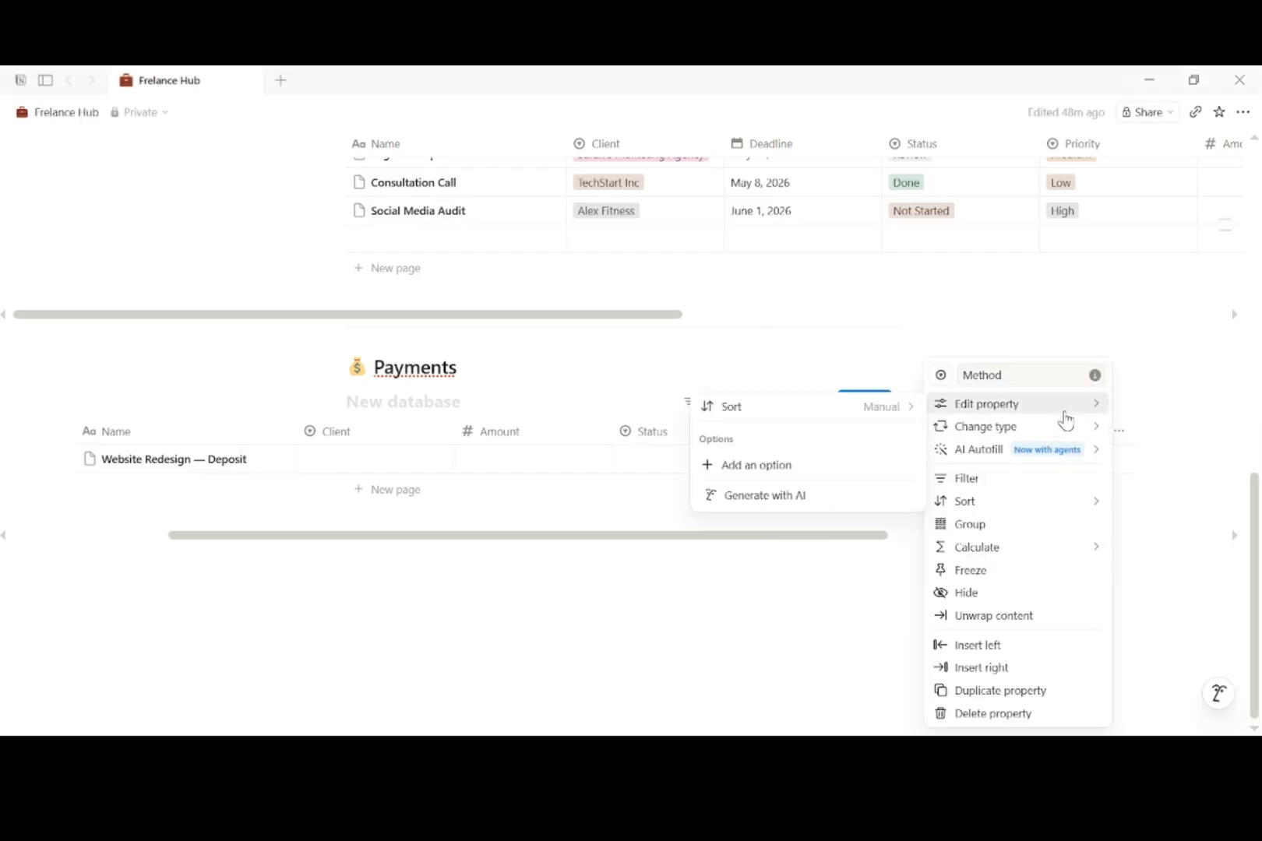
click(818, 462)
text(Ba)
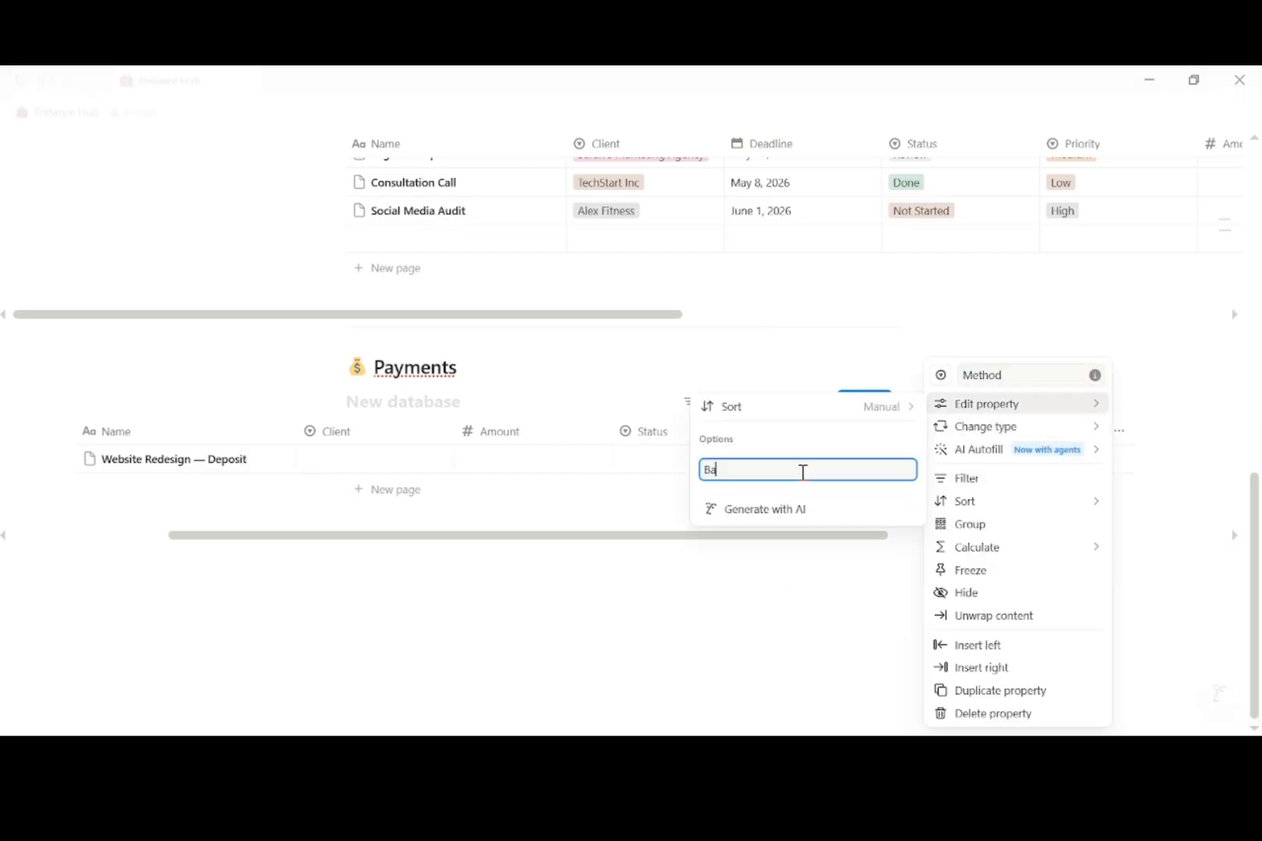
text(nk Transfer)
key(Return)
text(Pay)
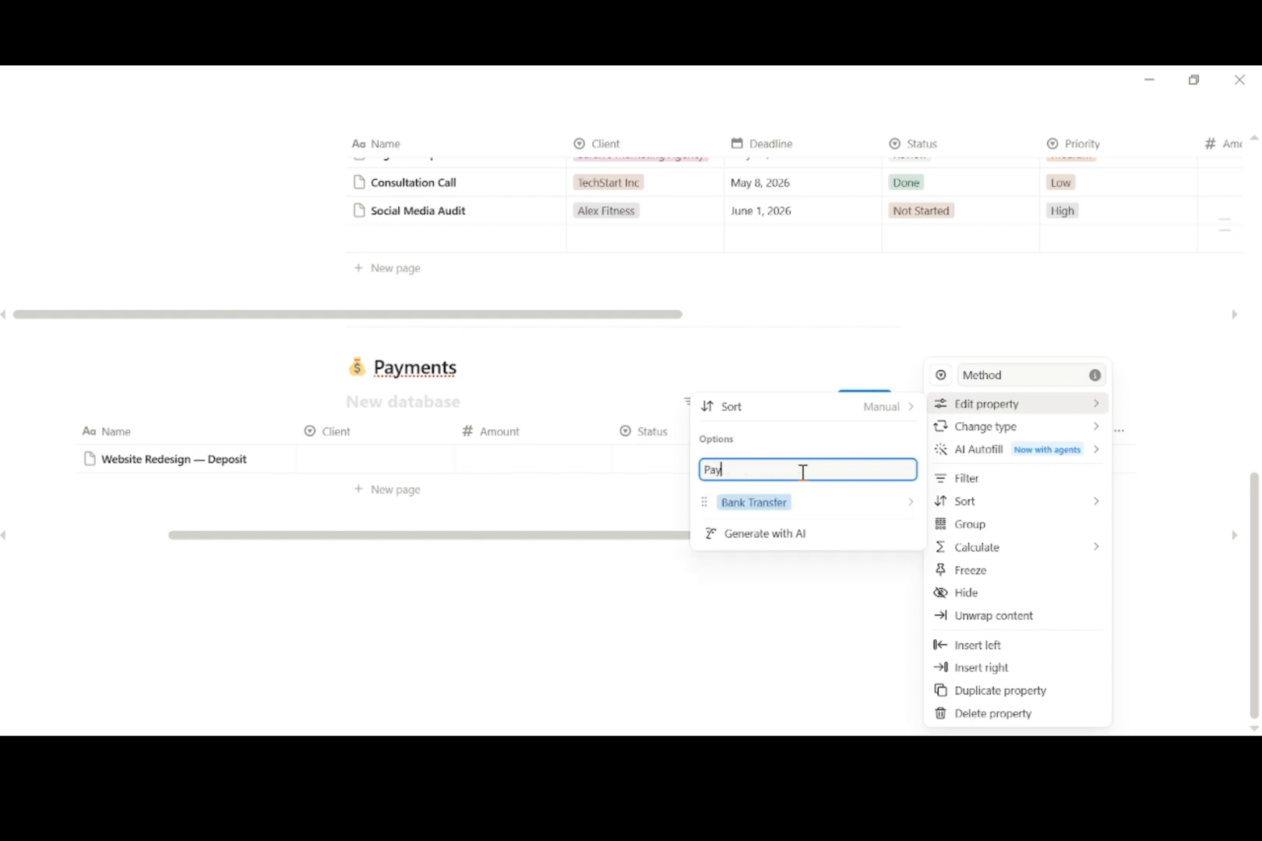
text(pal)
key(Return)
key(Escape)
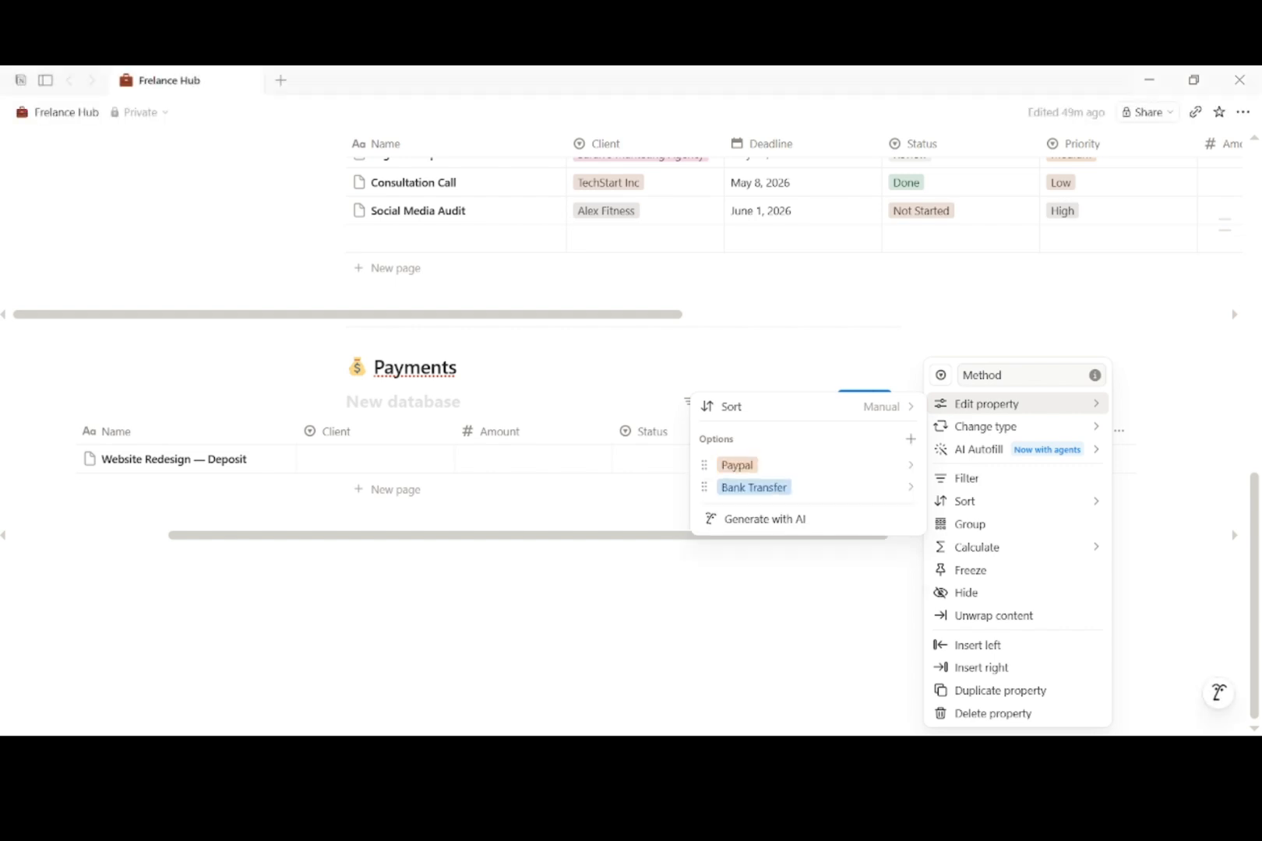
click(908, 441)
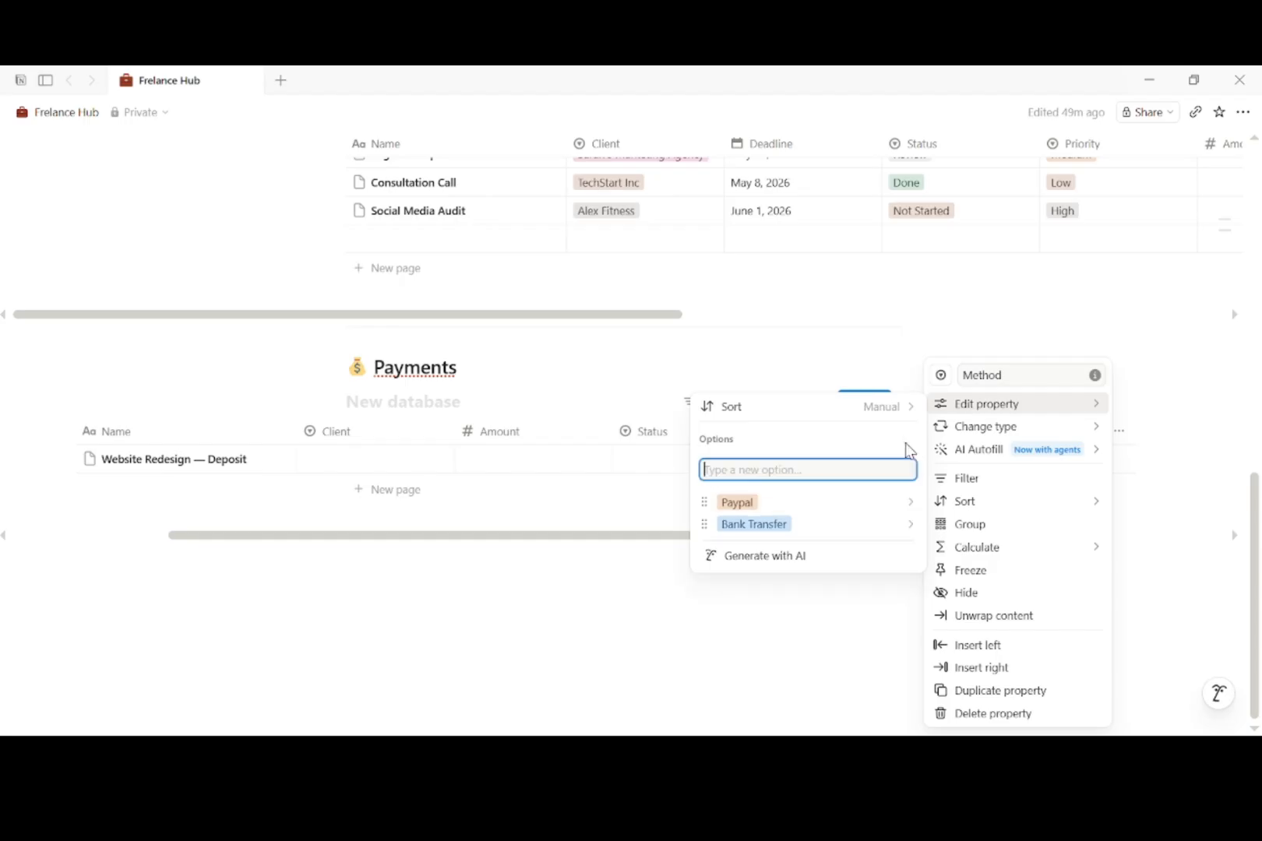
text(Strype)
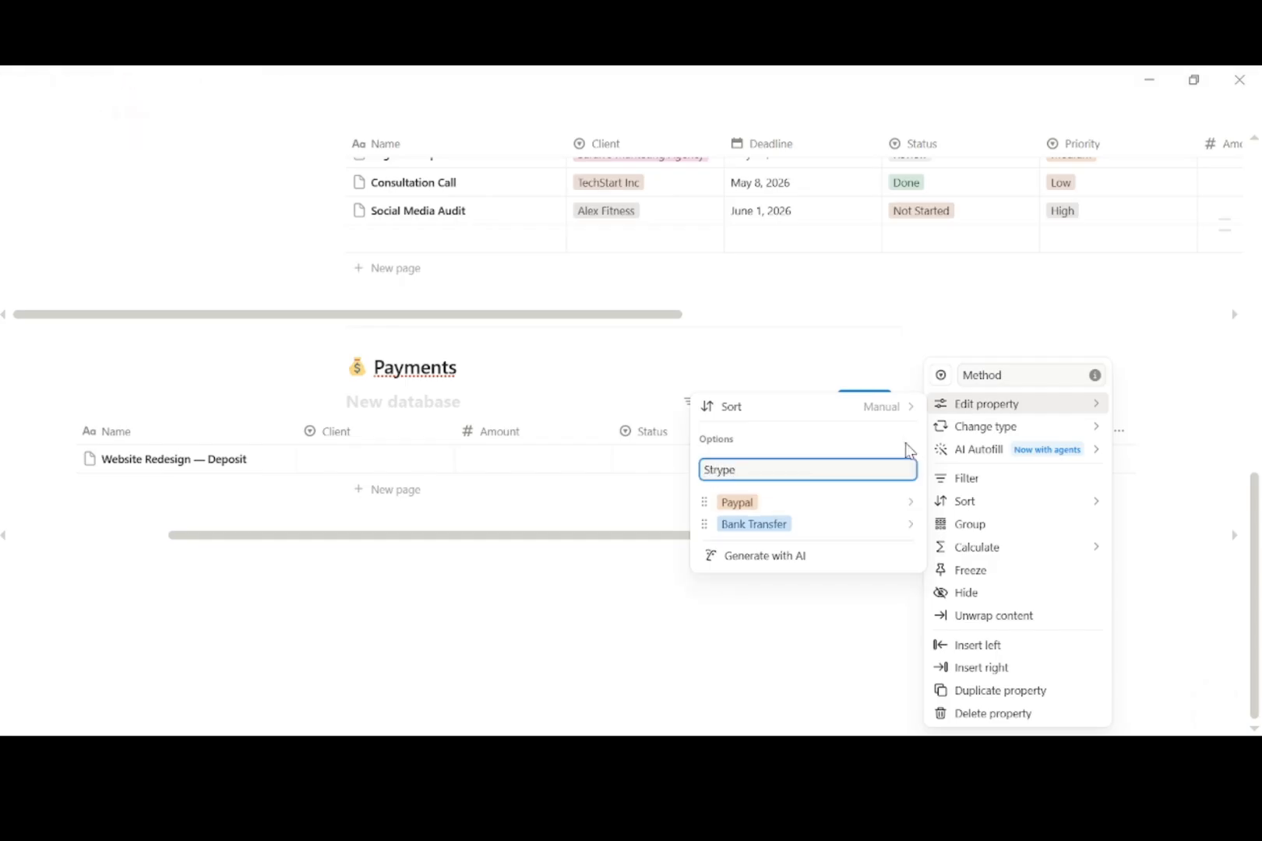
key(Return)
text(Cash)
key(Return)
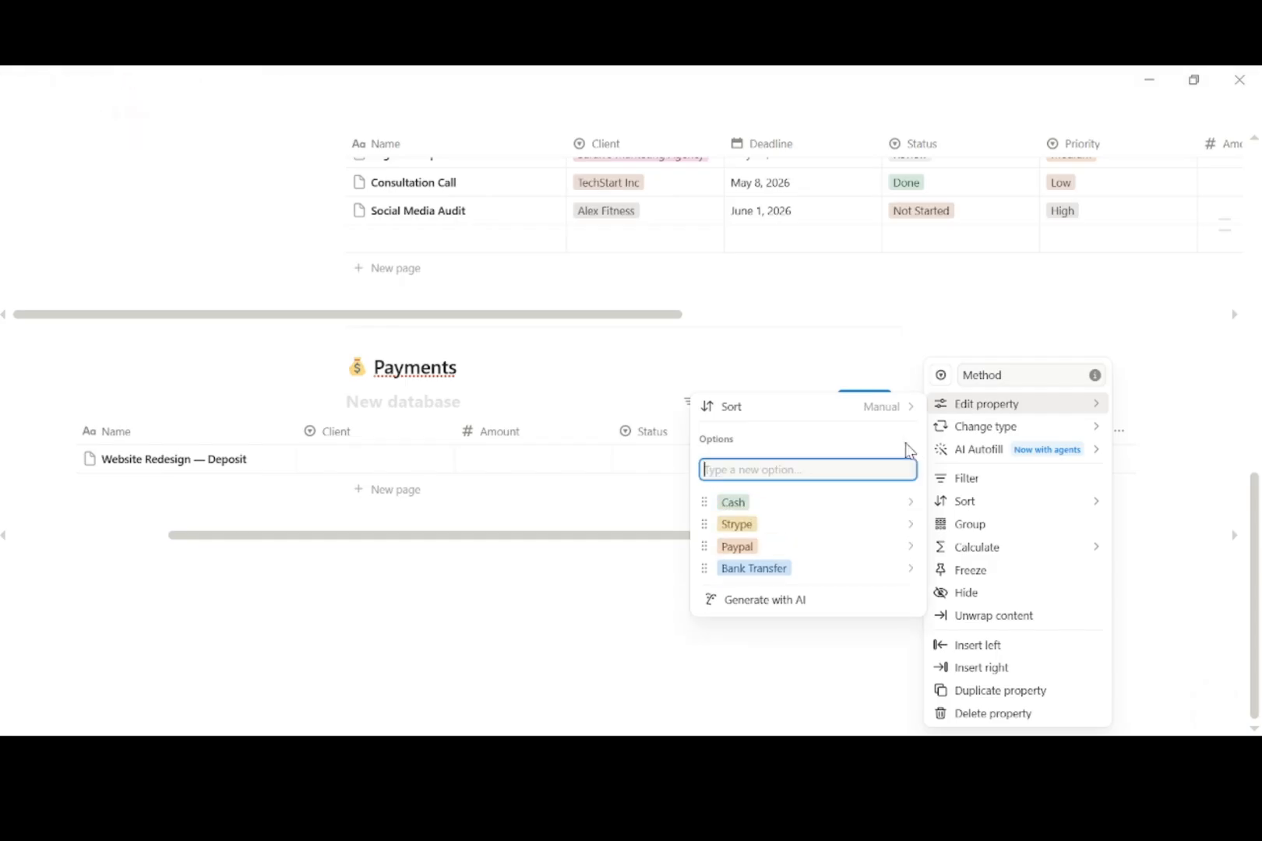
click(651, 721)
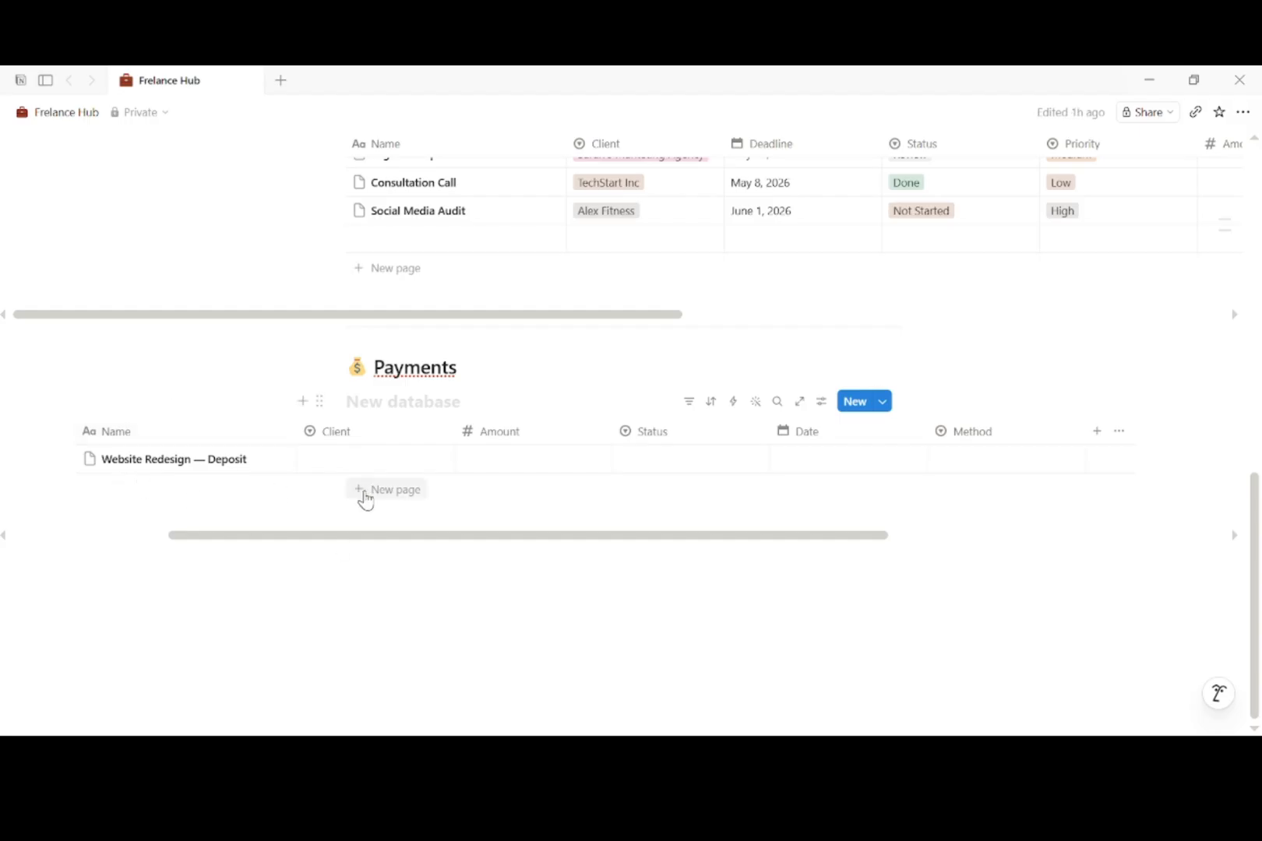
Step: Add a new Payments row for the marketing agency with amount 1,250
click(363, 497)
text(Website Redesign — Deposit)
key(Escape)
click(379, 495)
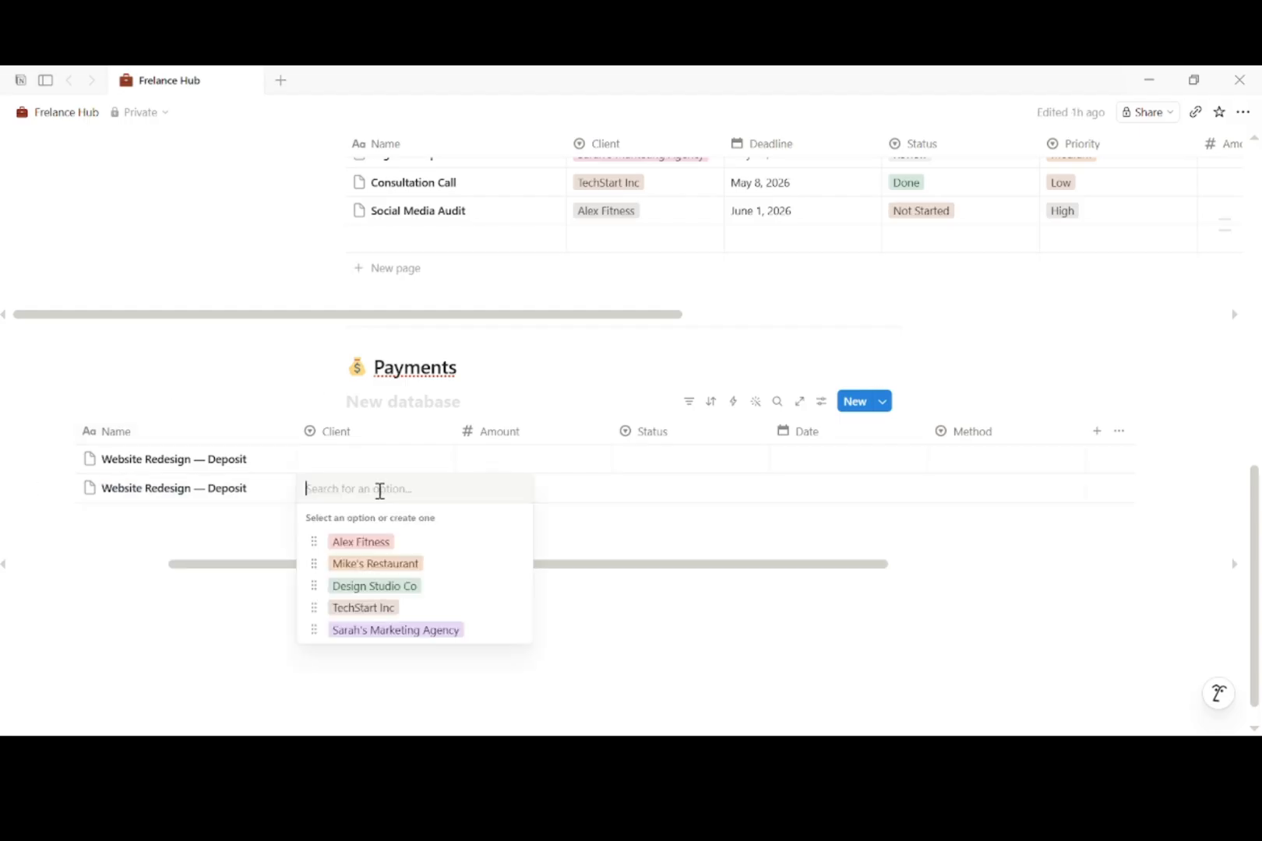
click(409, 632)
click(532, 494)
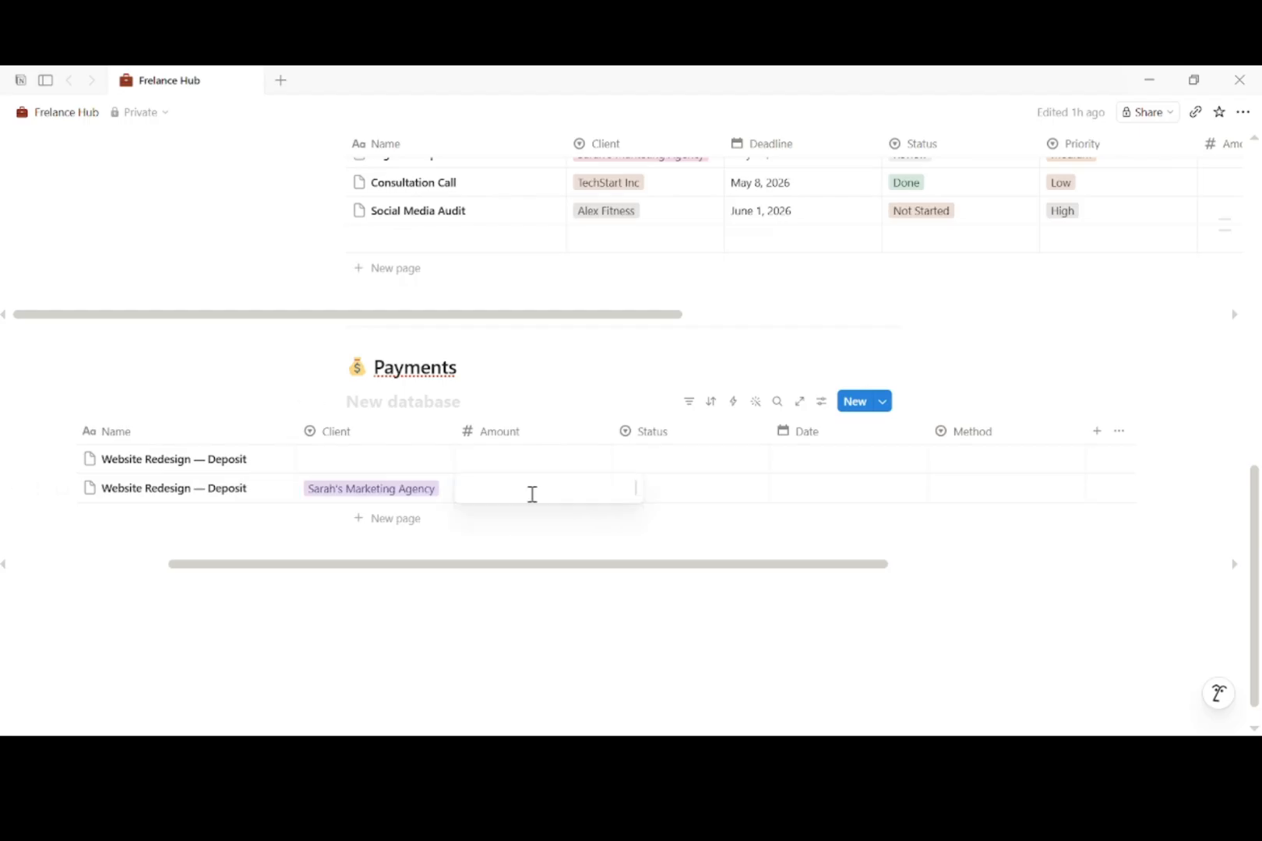
text(1,250)
Step: Mark that payment Paid, dated April 15, 2026, via Bank Transfer
click(682, 495)
click(658, 586)
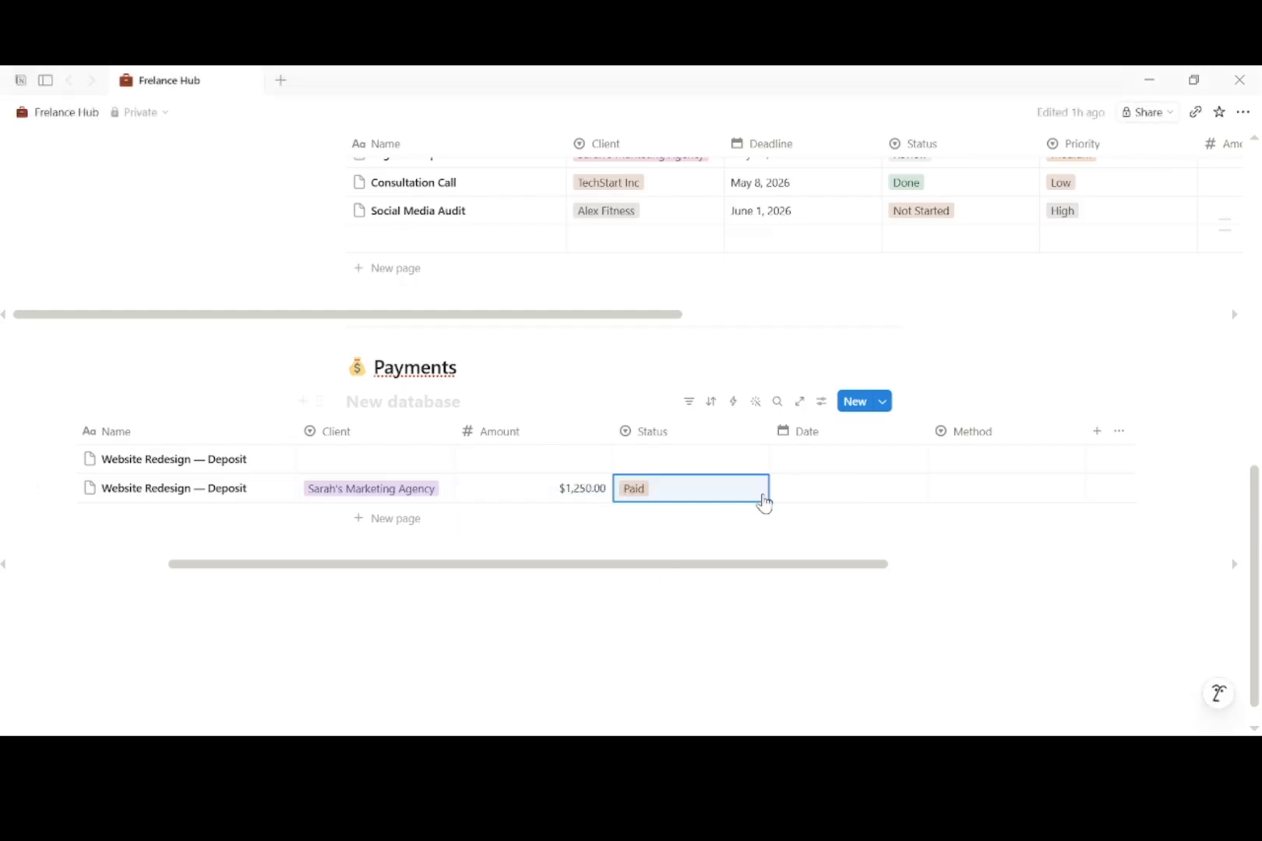
click(814, 488)
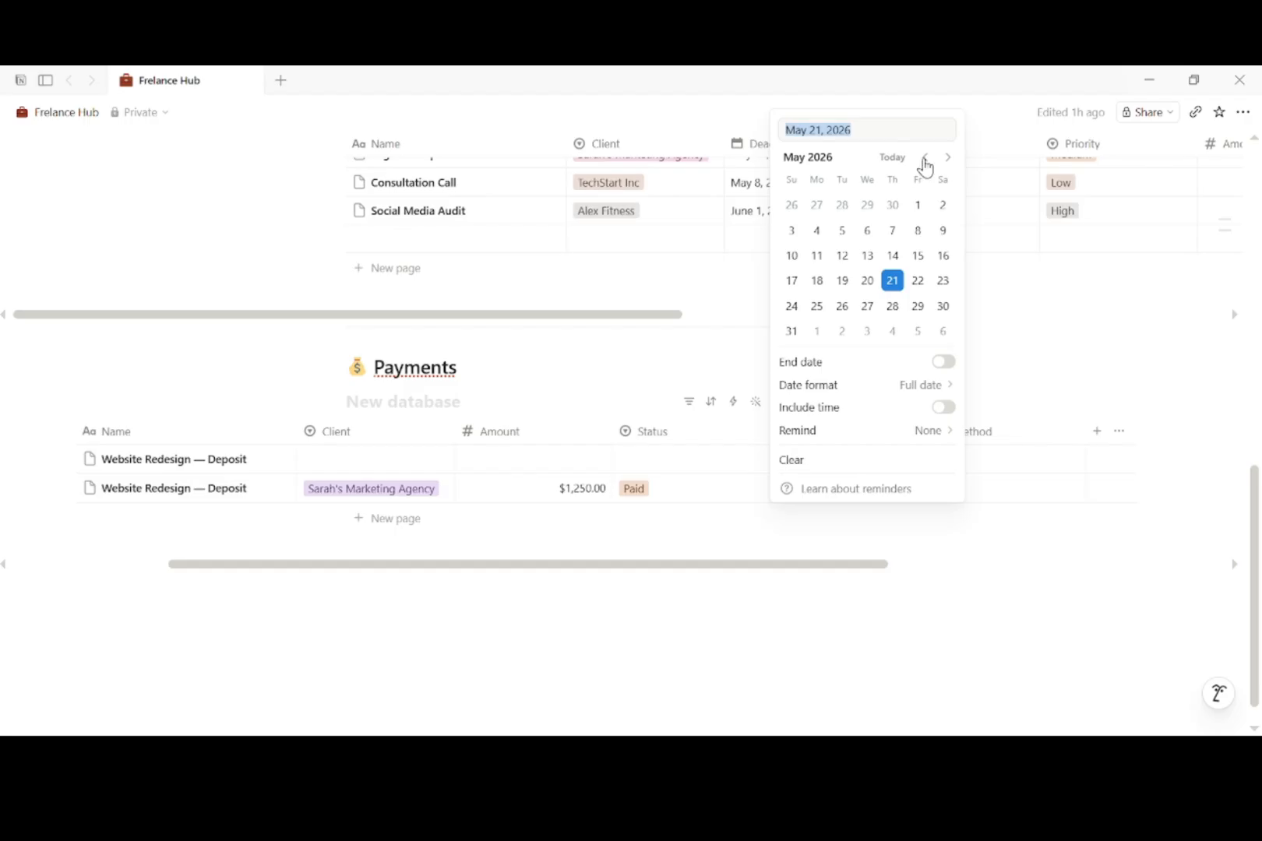
click(925, 158)
click(867, 255)
key(Escape)
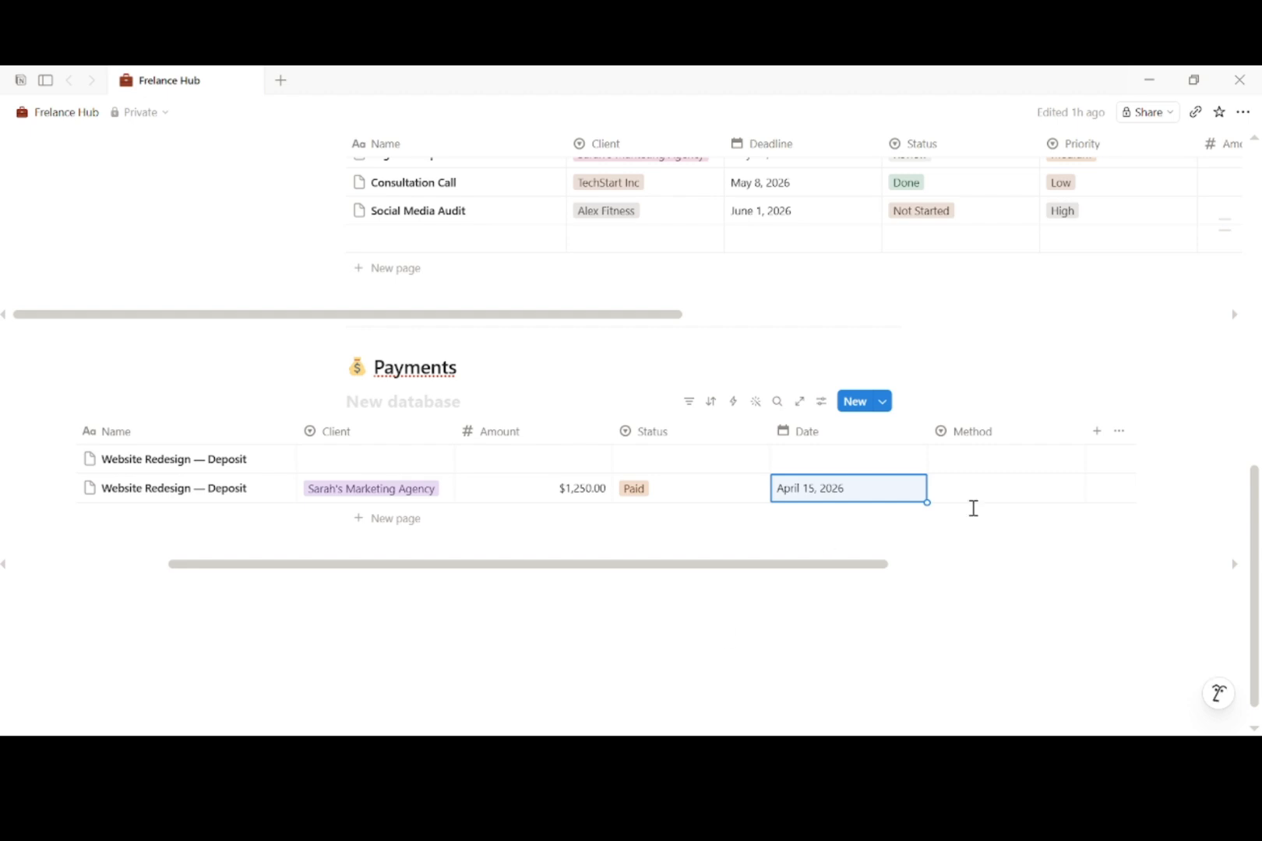
click(975, 488)
click(1009, 605)
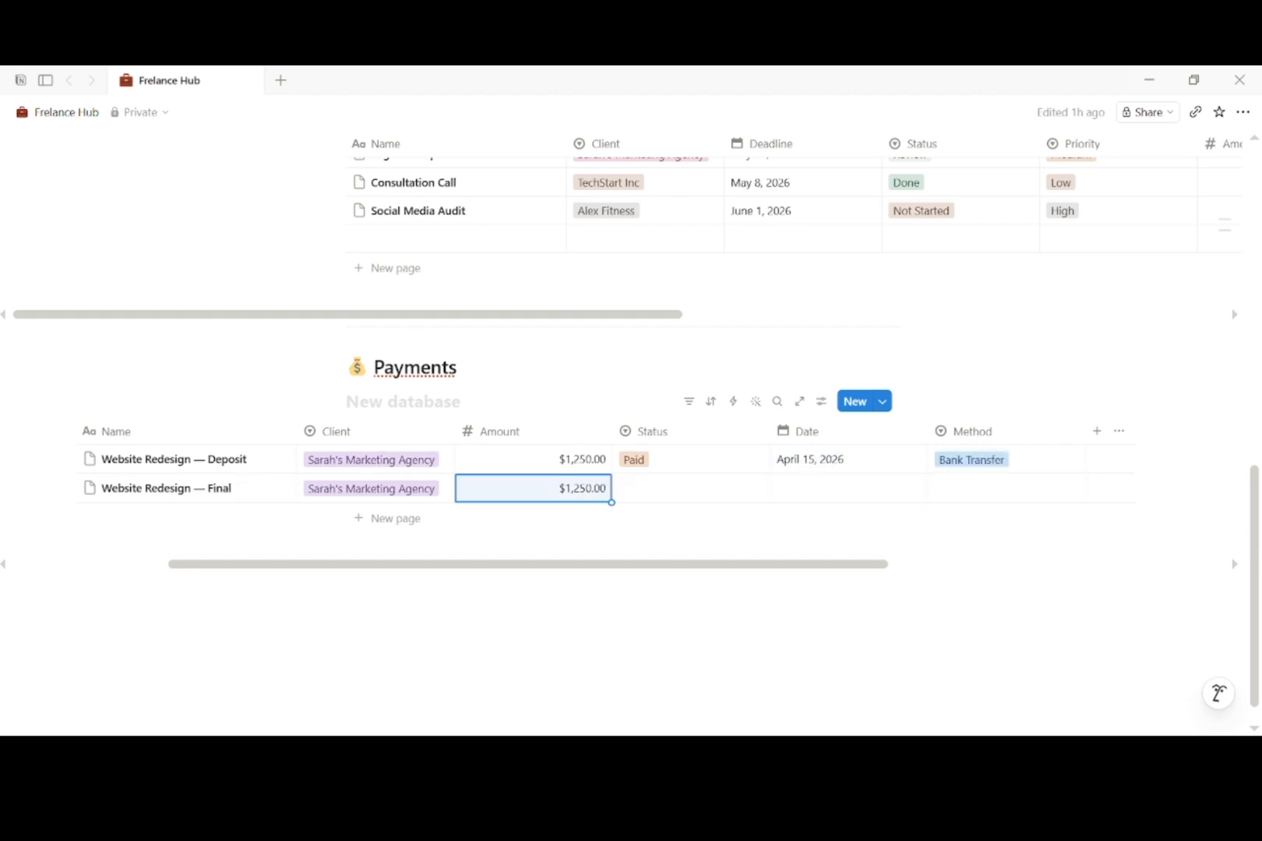
Step: Set the Final payment to Invoice, dated May 20, 2026, via Bank Transfer
click(695, 488)
click(755, 612)
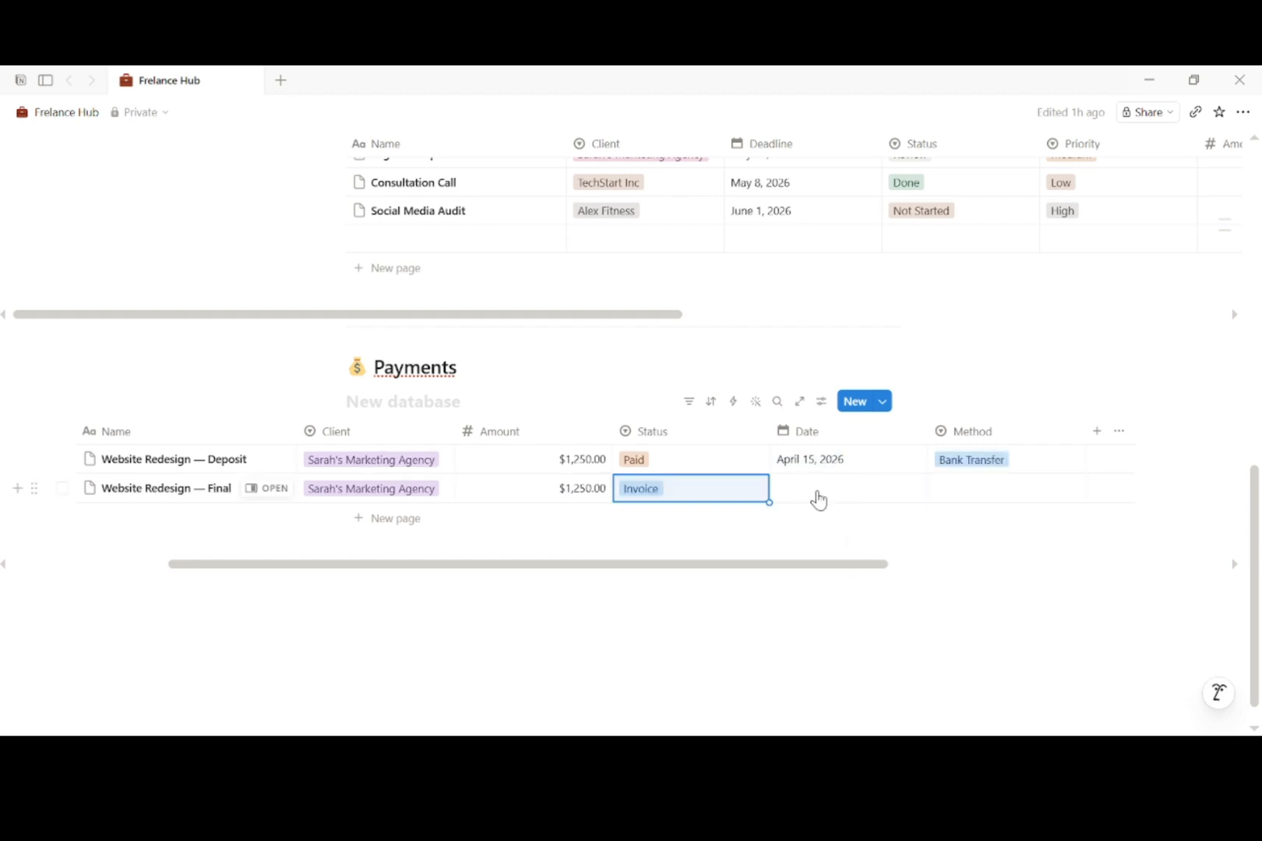
click(818, 499)
click(866, 280)
click(1016, 494)
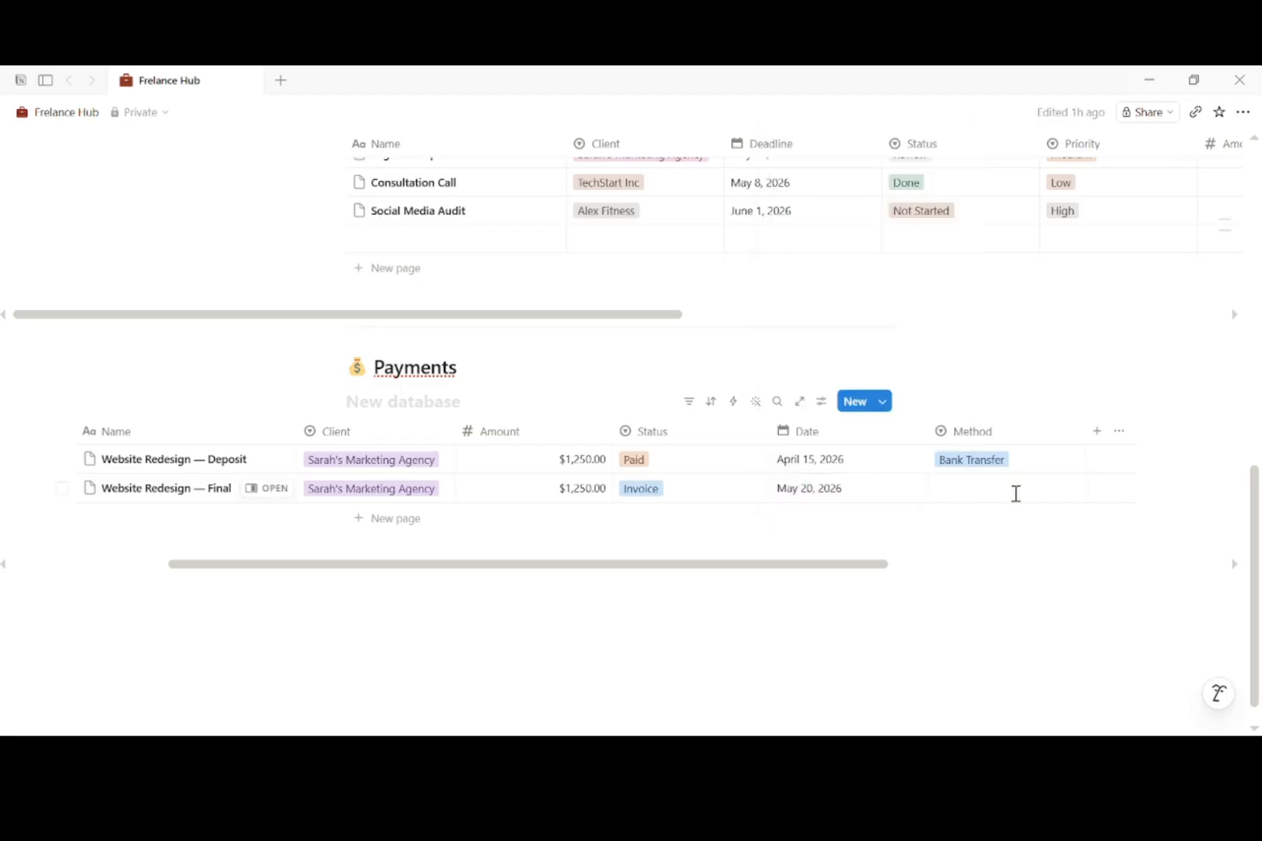
click(1016, 494)
click(1012, 606)
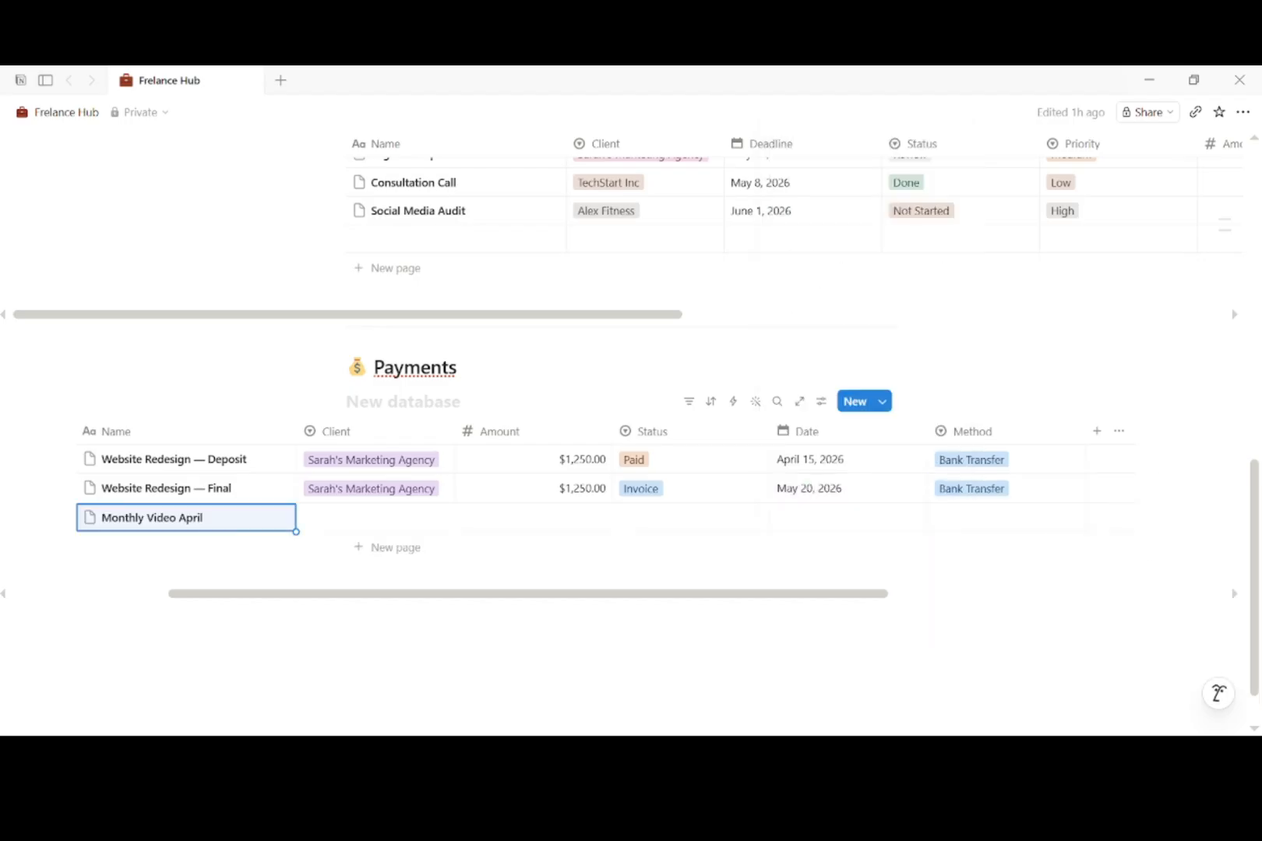
Step: Complete Monthly Video April: Design Studio Co, $1,200.00, Paid, April 30, 2026, method Strype
click(384, 520)
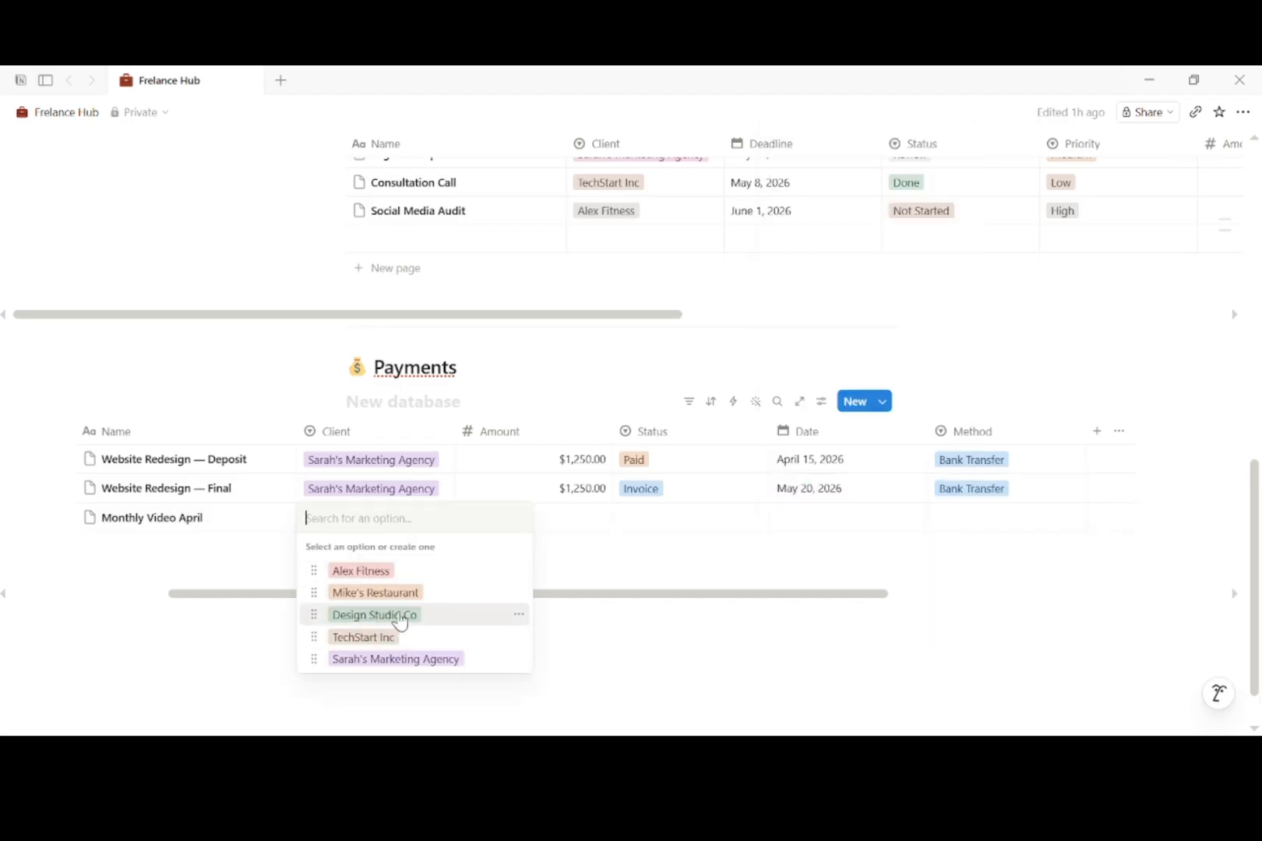
click(397, 614)
click(588, 520)
text(1200)
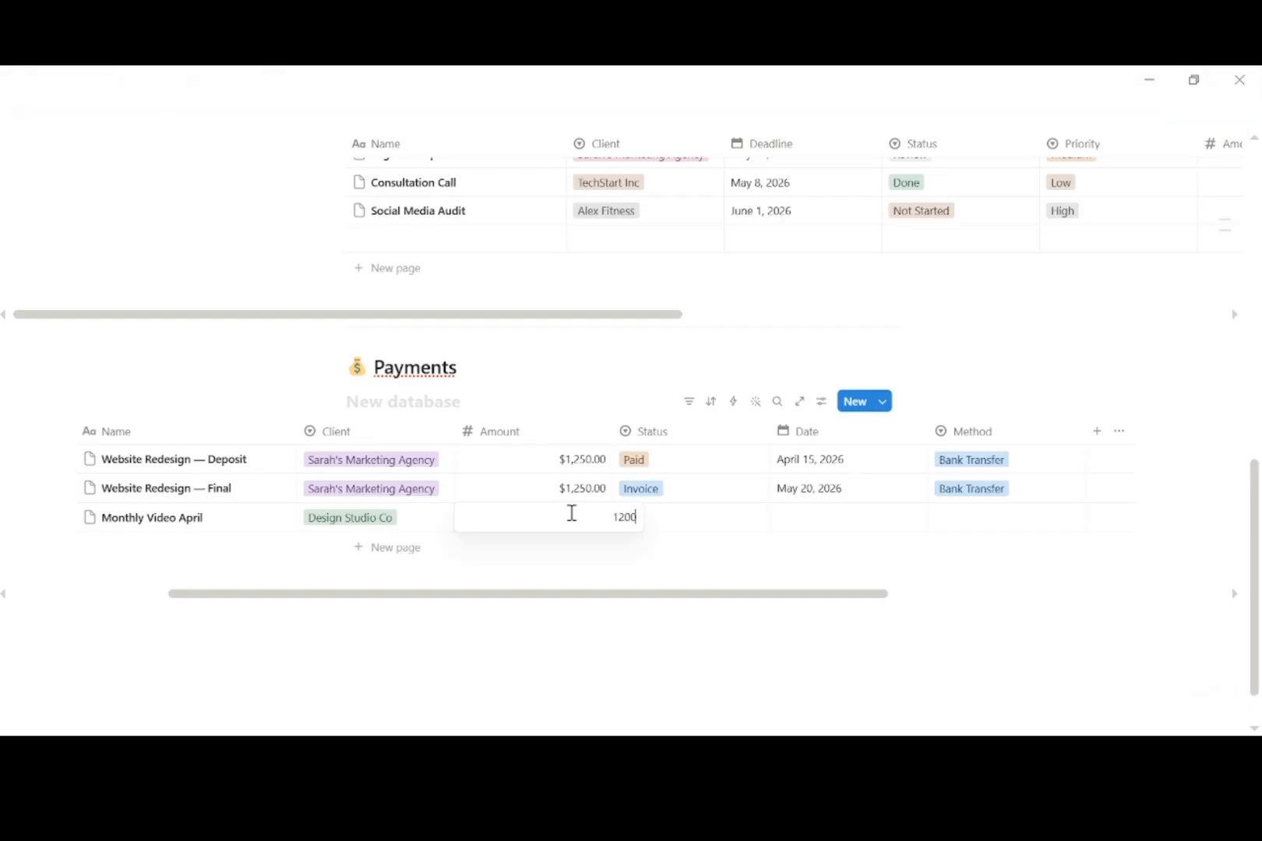
key(Return)
click(629, 520)
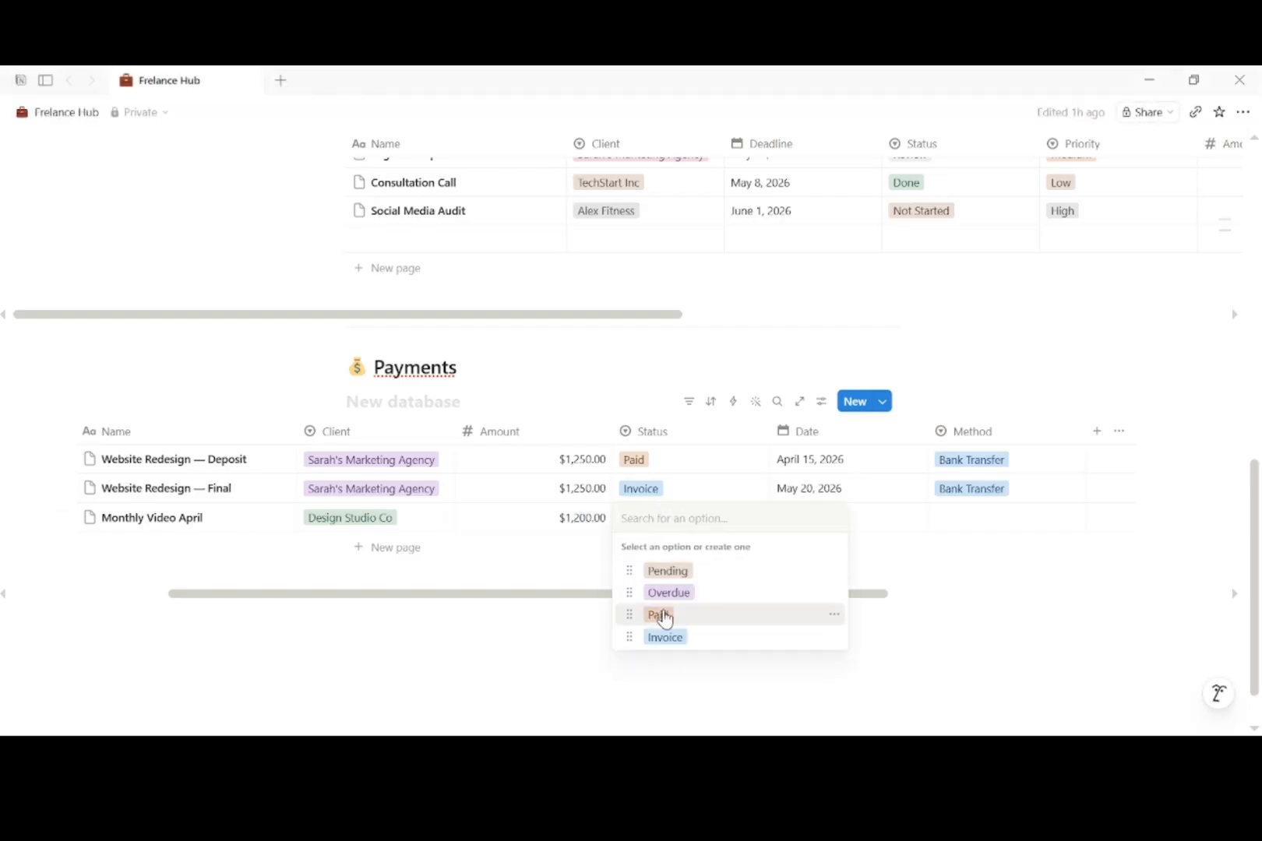
click(663, 613)
click(800, 523)
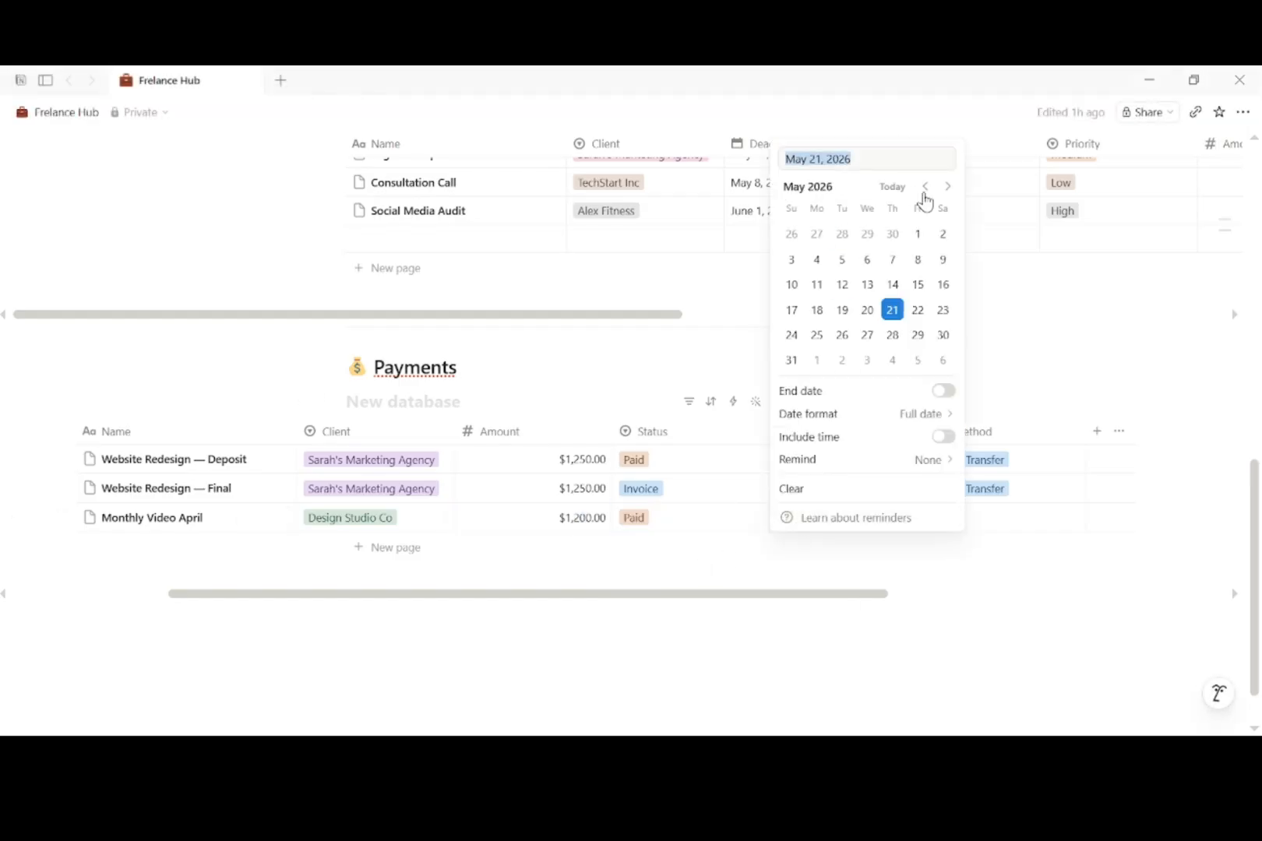
click(925, 188)
click(892, 335)
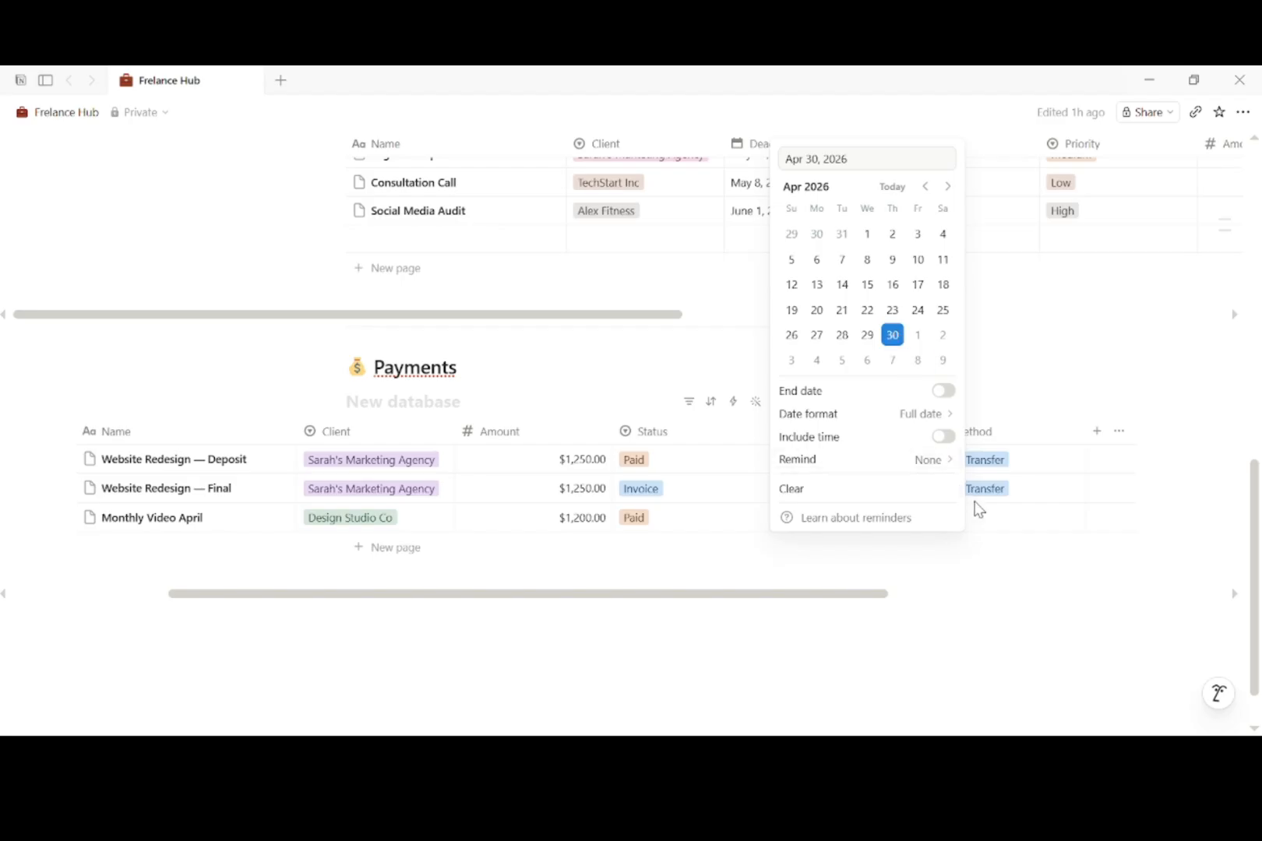
click(982, 515)
click(989, 530)
click(980, 594)
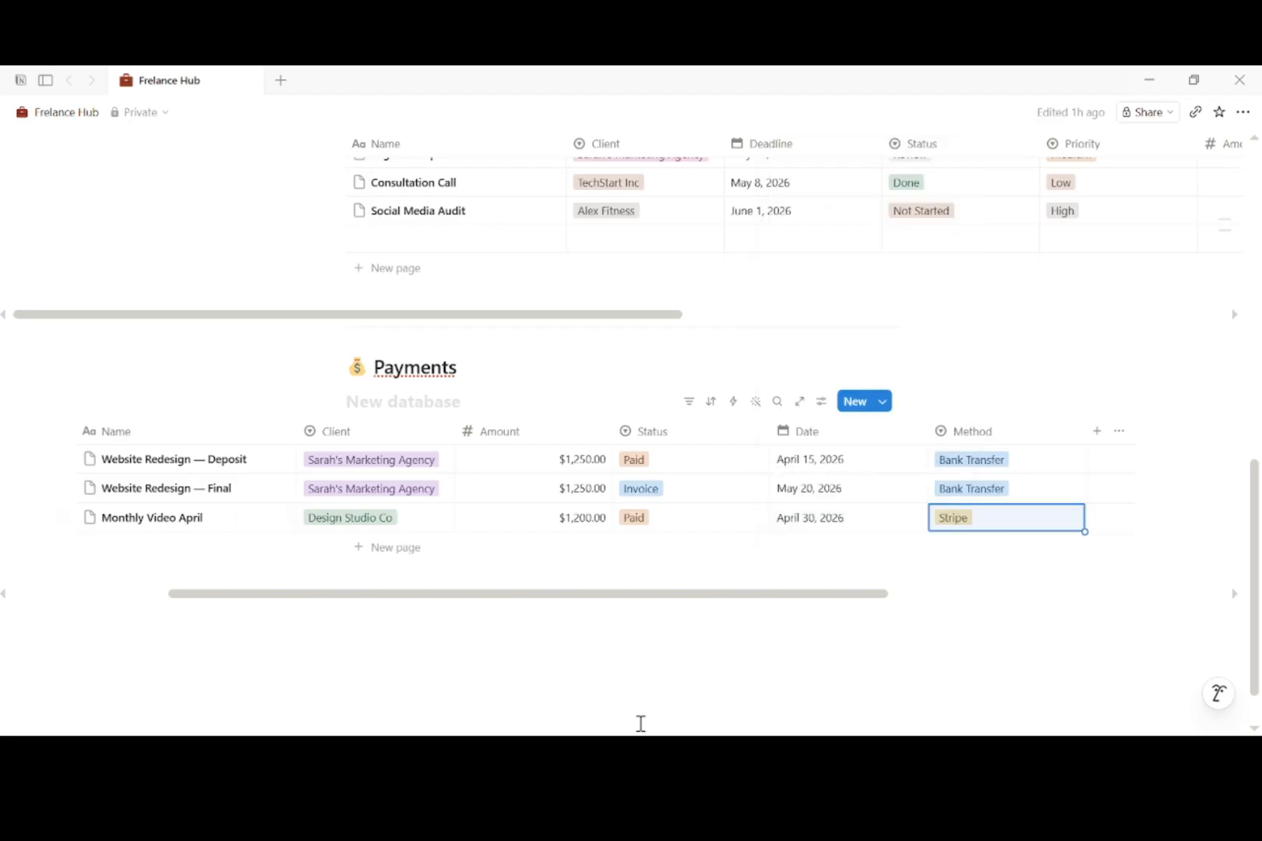
Step: Add a Consultation payment row for TechStart Inc with an amount of $150.00
click(360, 547)
text(Consultation)
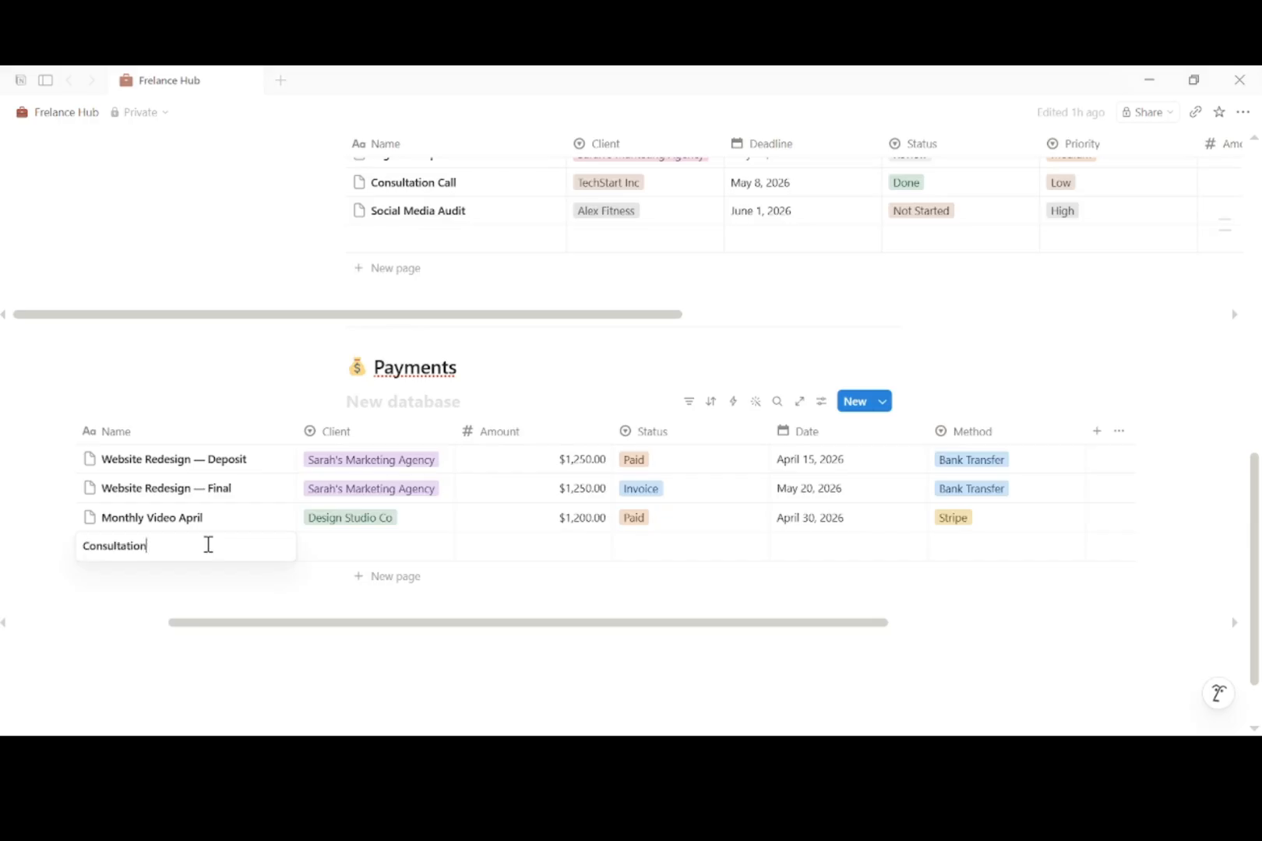
key(Return)
click(360, 551)
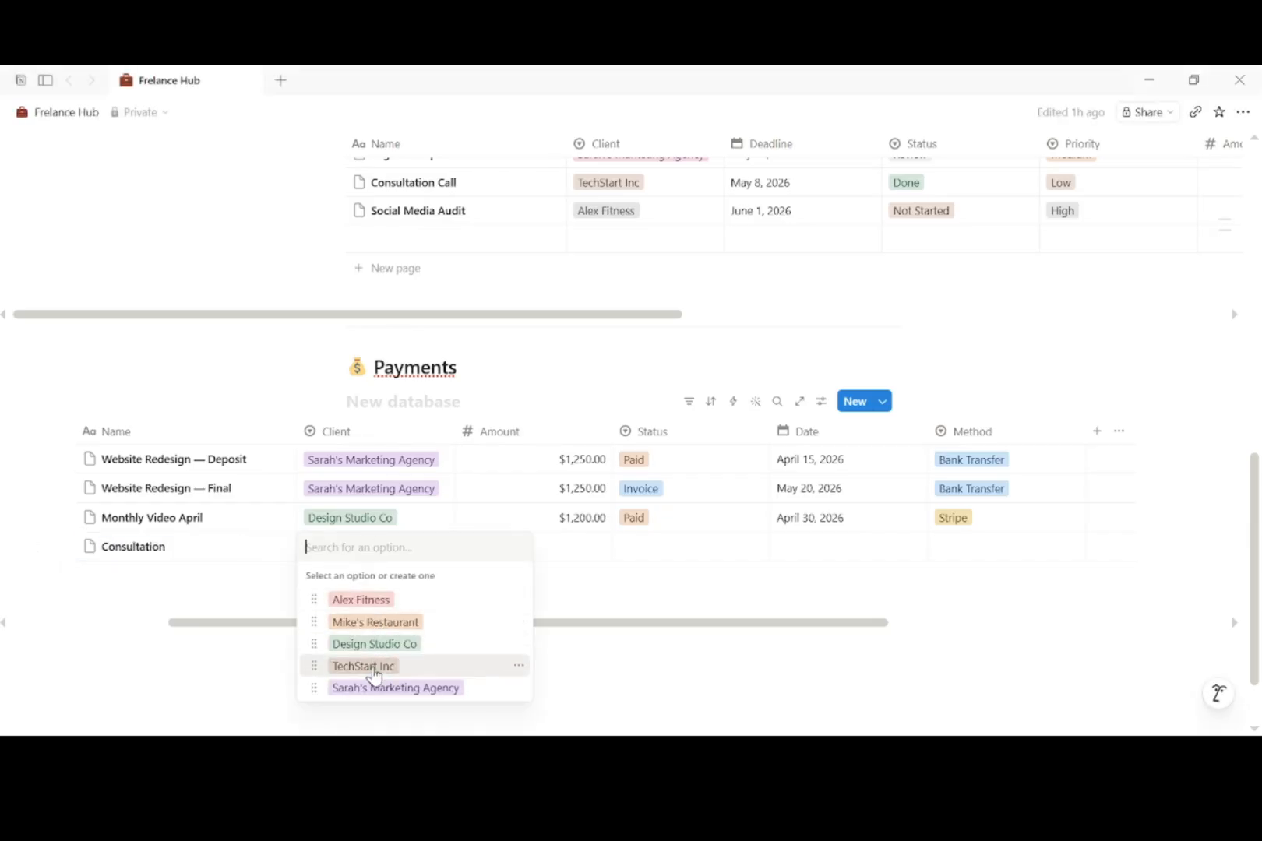
click(372, 668)
click(583, 549)
text(1)
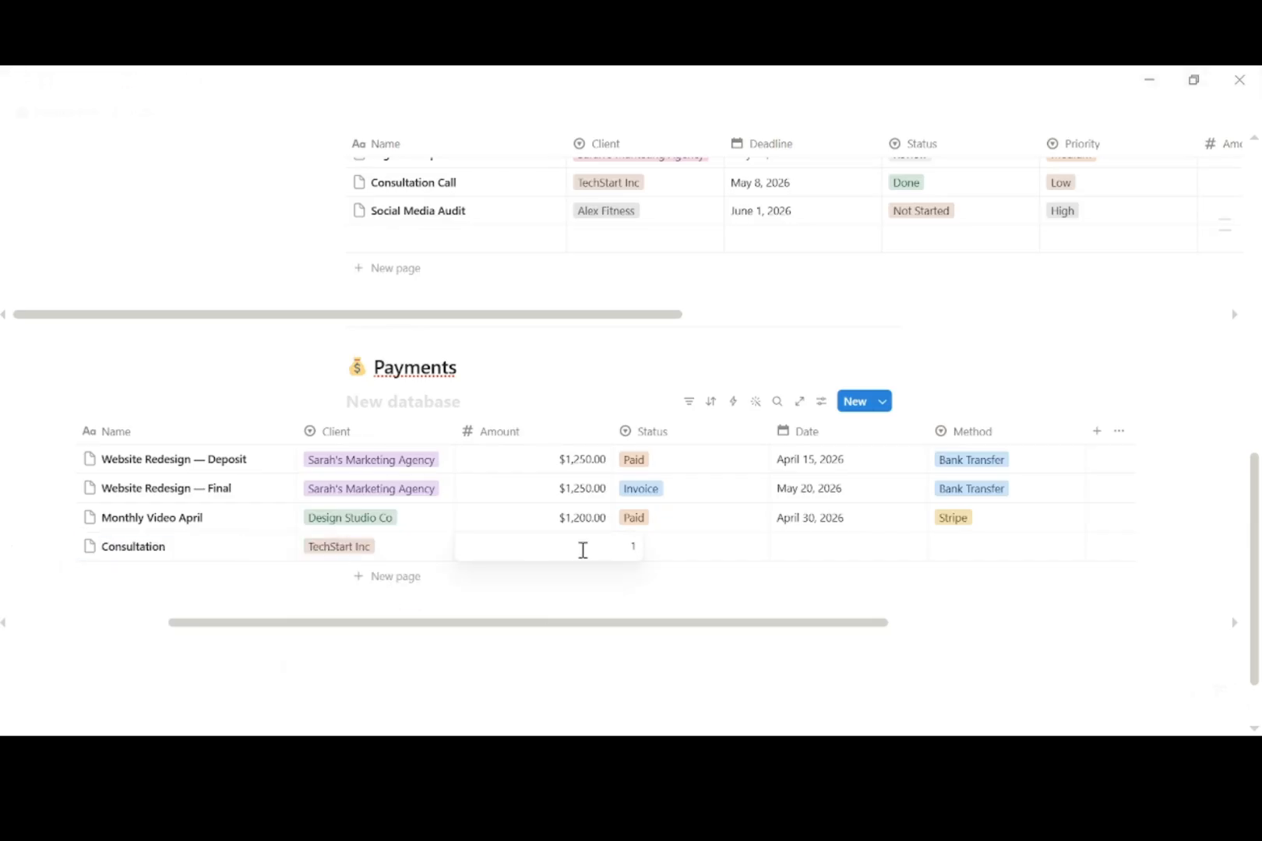
text(50)
key(Return)
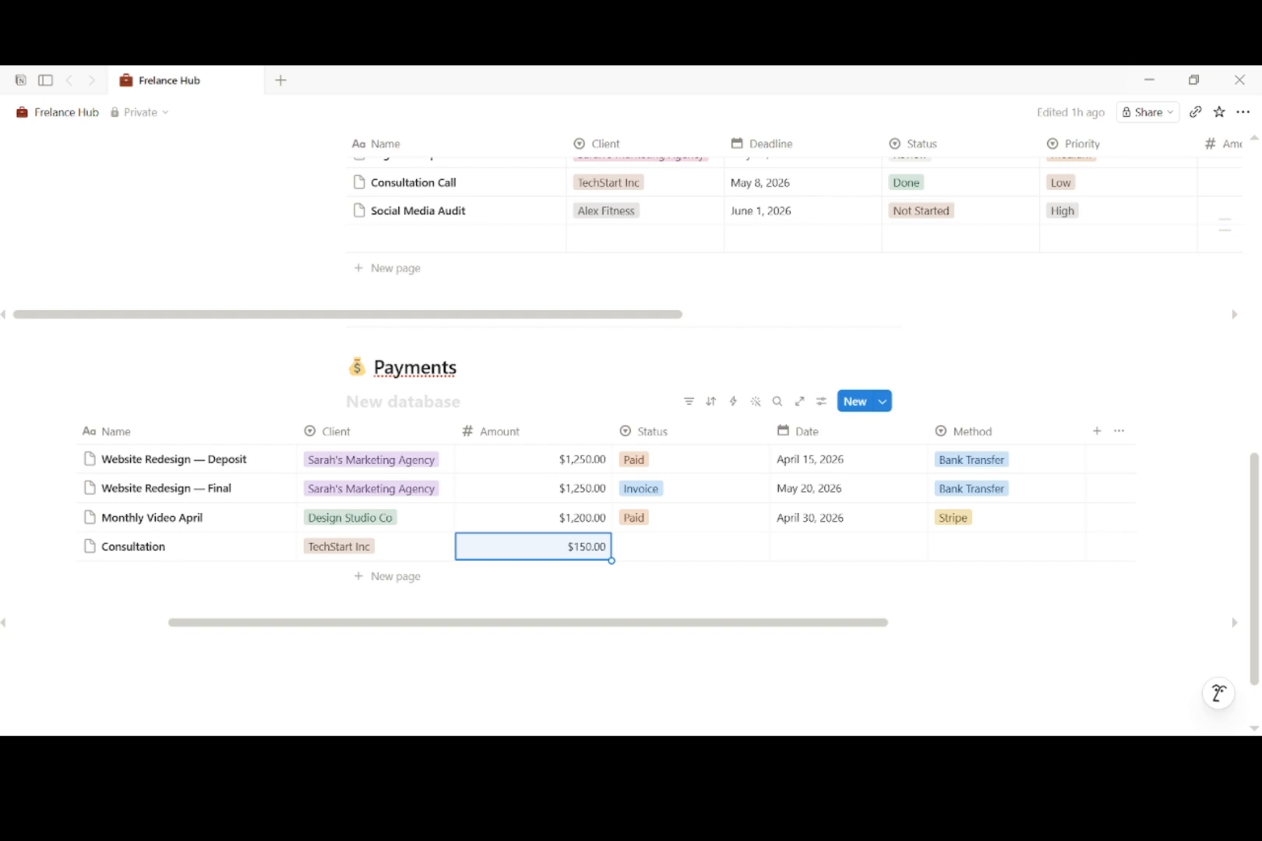
Step: Mark the Consultation payment Paid, dated May 8, 2026, via Paypal
click(696, 553)
click(667, 645)
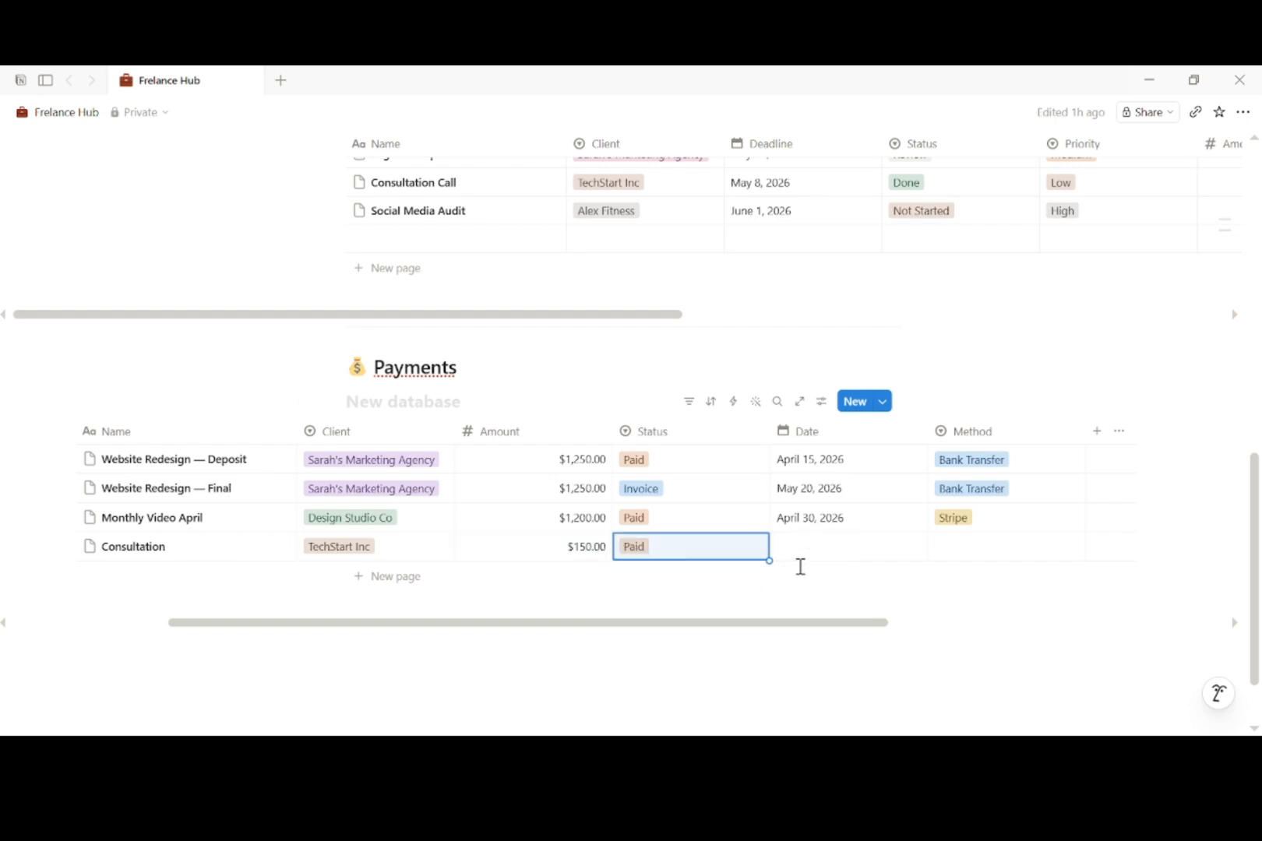
click(825, 554)
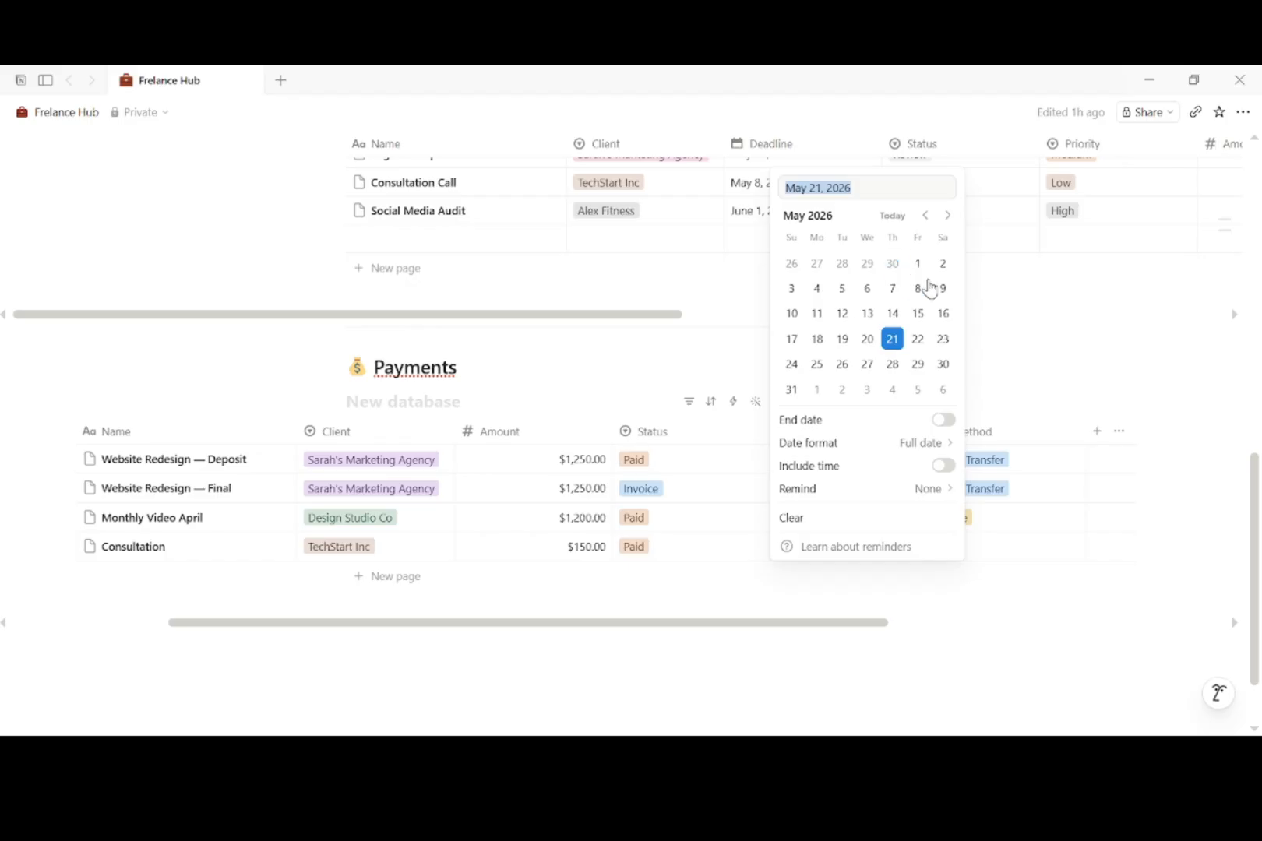
click(922, 291)
click(1067, 584)
click(974, 554)
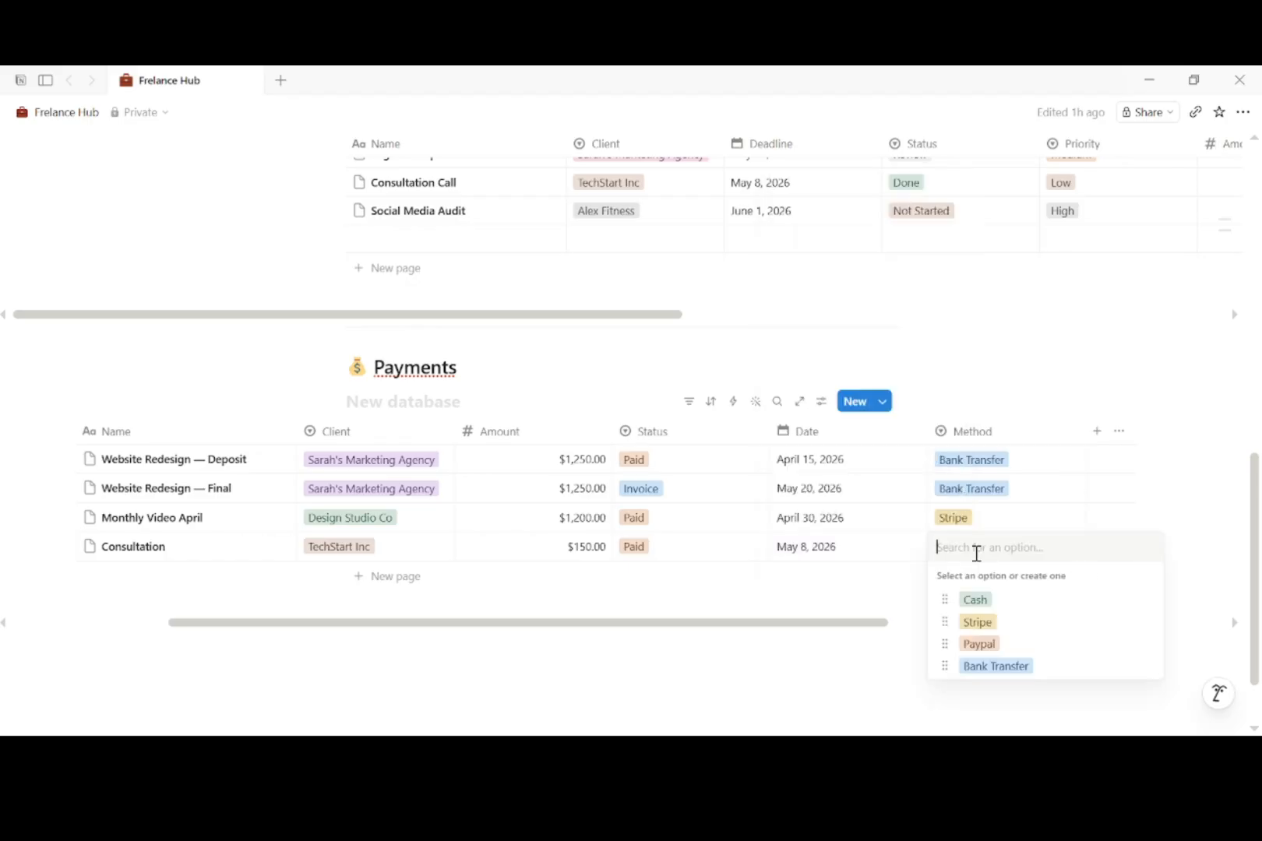
click(1005, 646)
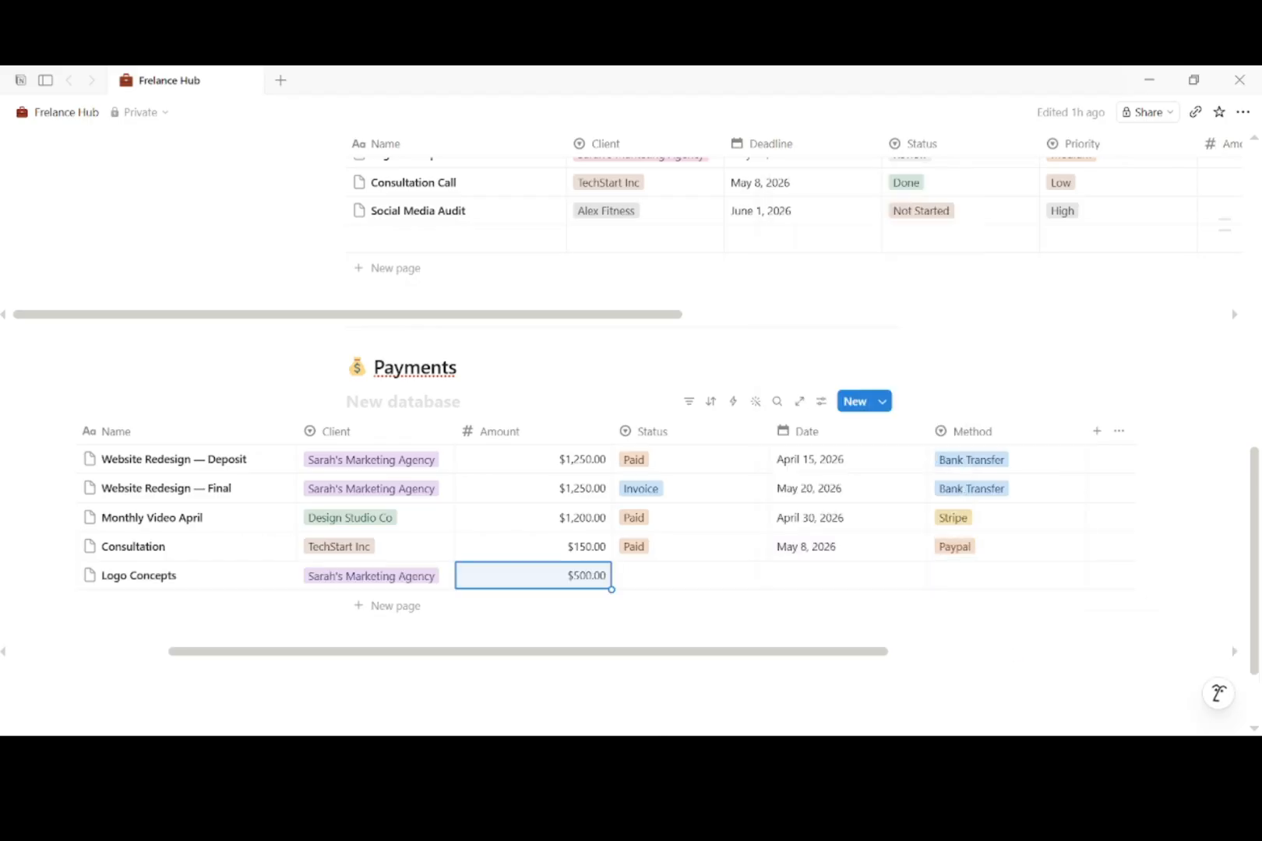
Step: Set Logo Concepts to Pending with Bank Transfer as its payment method
click(664, 578)
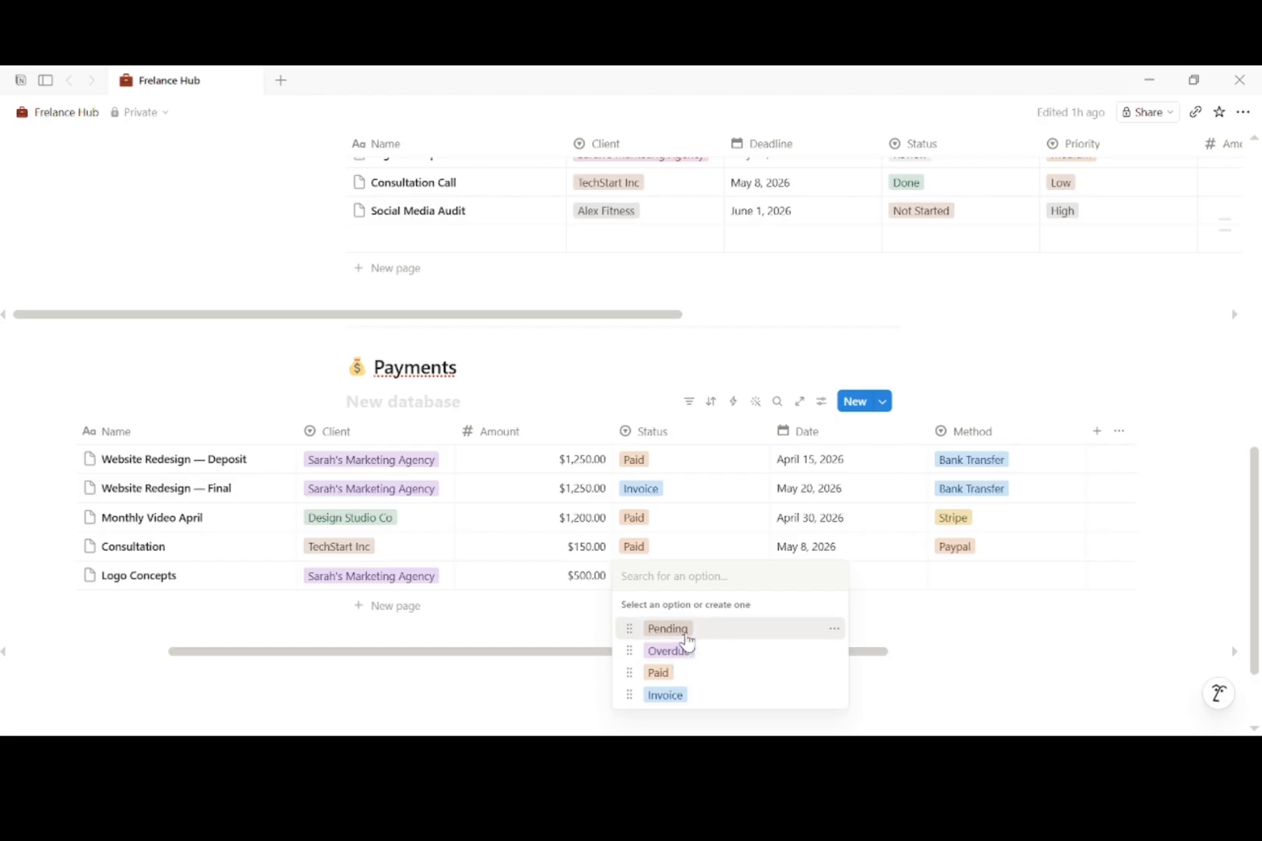
click(670, 629)
click(986, 575)
click(997, 694)
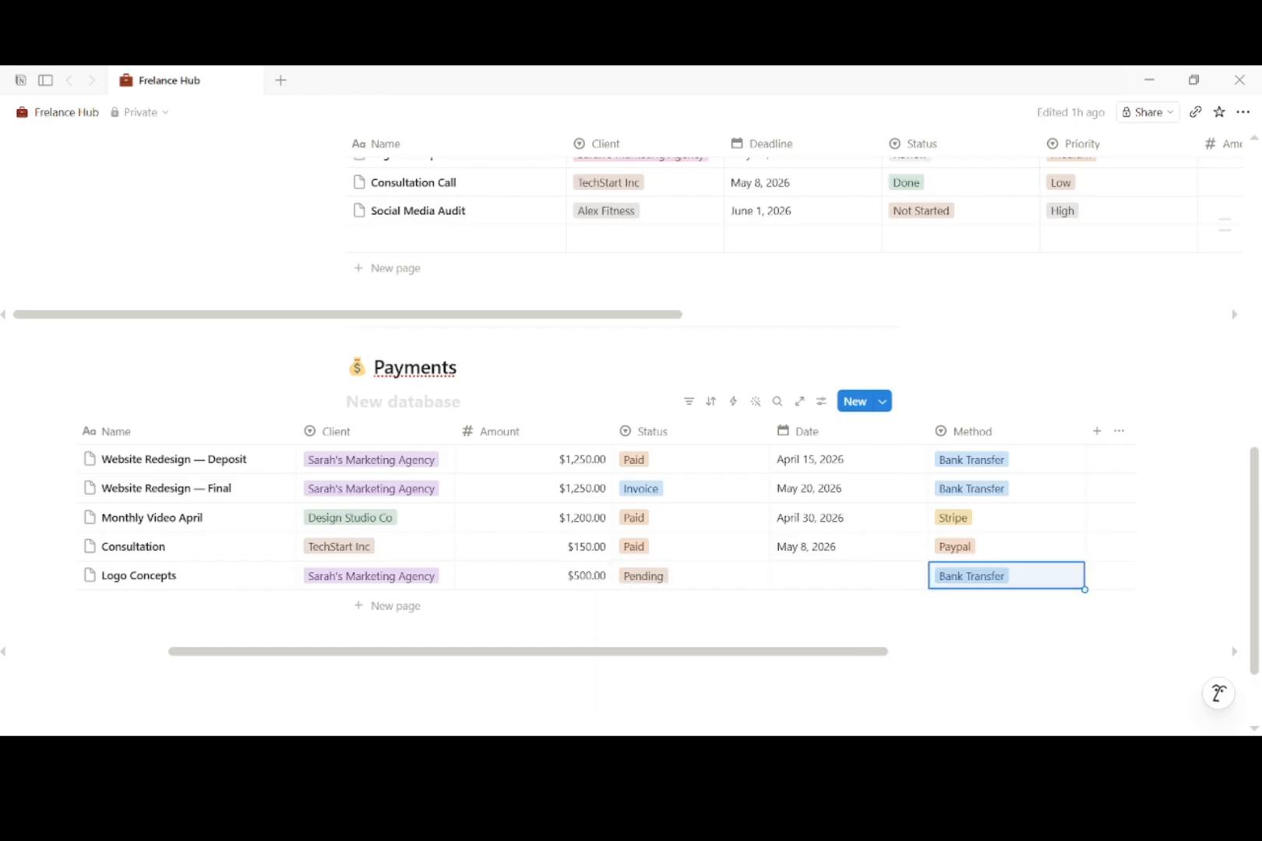
scroll(631, 420, up, 3)
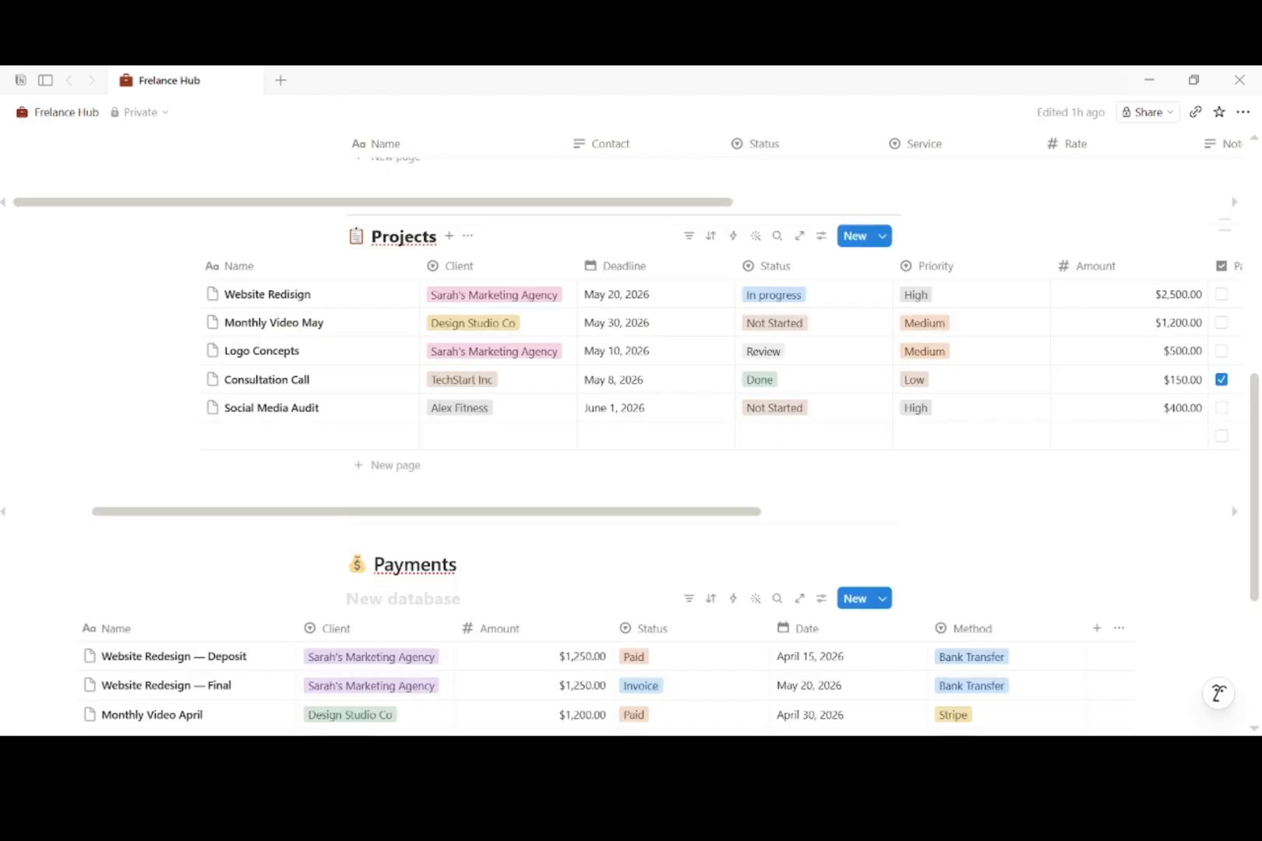
Step: Add a board view named Kanban to Projects, with columns grouped by the Status property
click(449, 235)
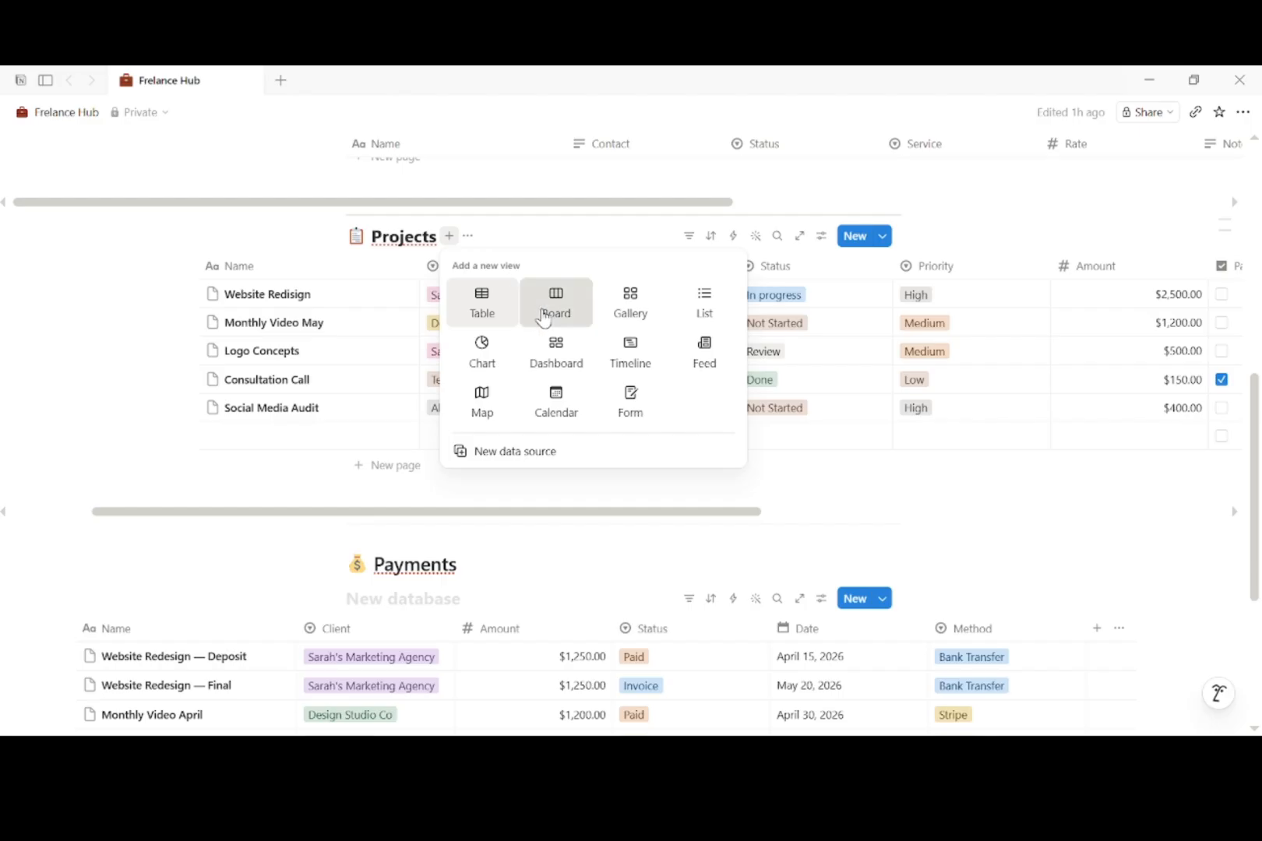
click(543, 318)
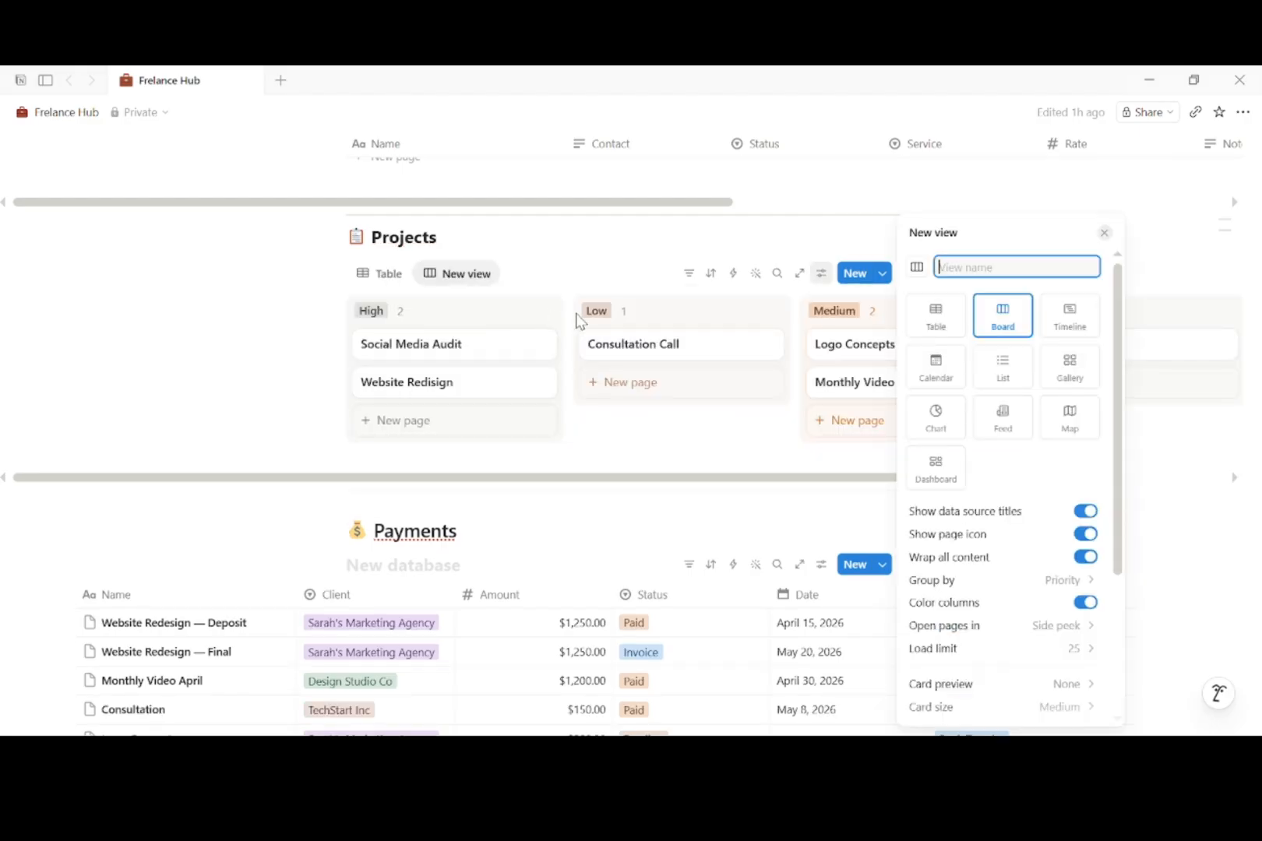
text(Kanban)
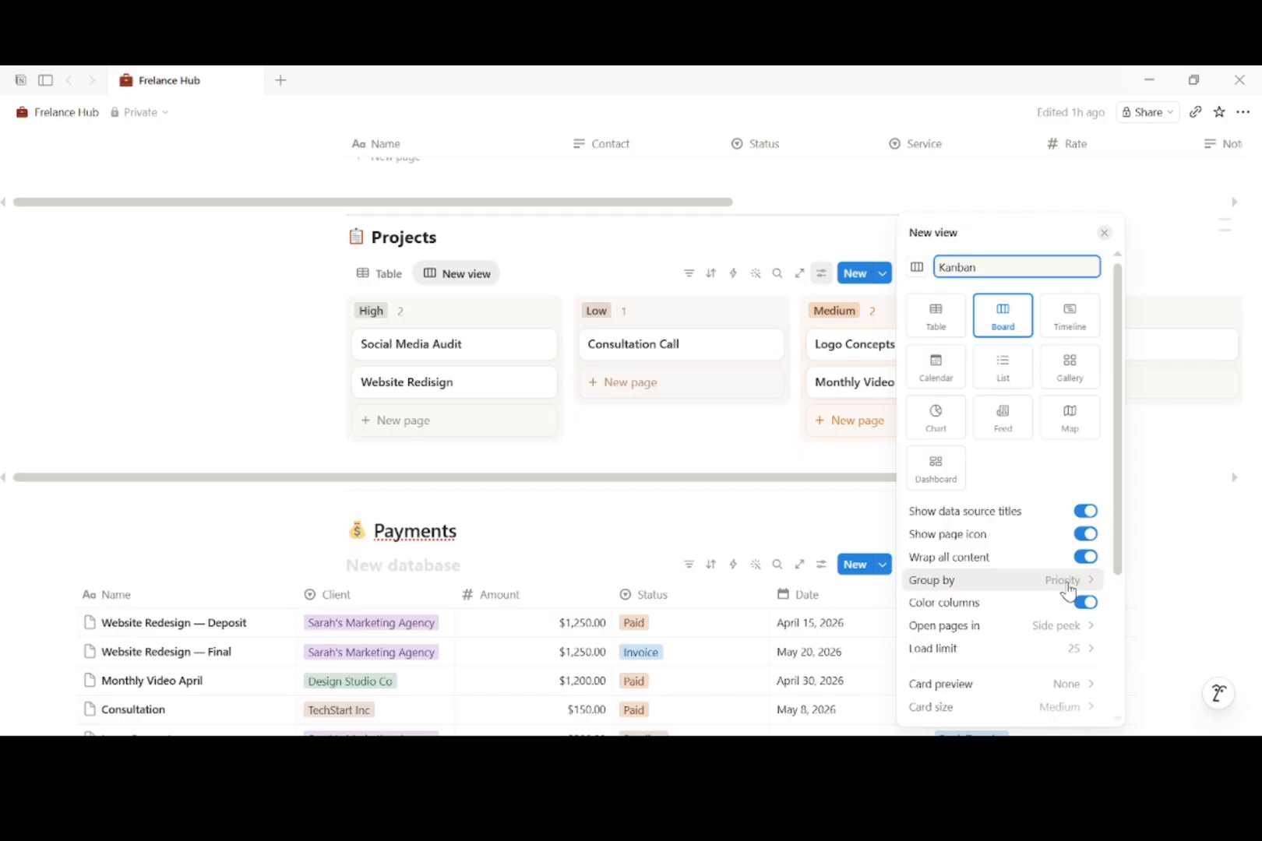
click(1068, 591)
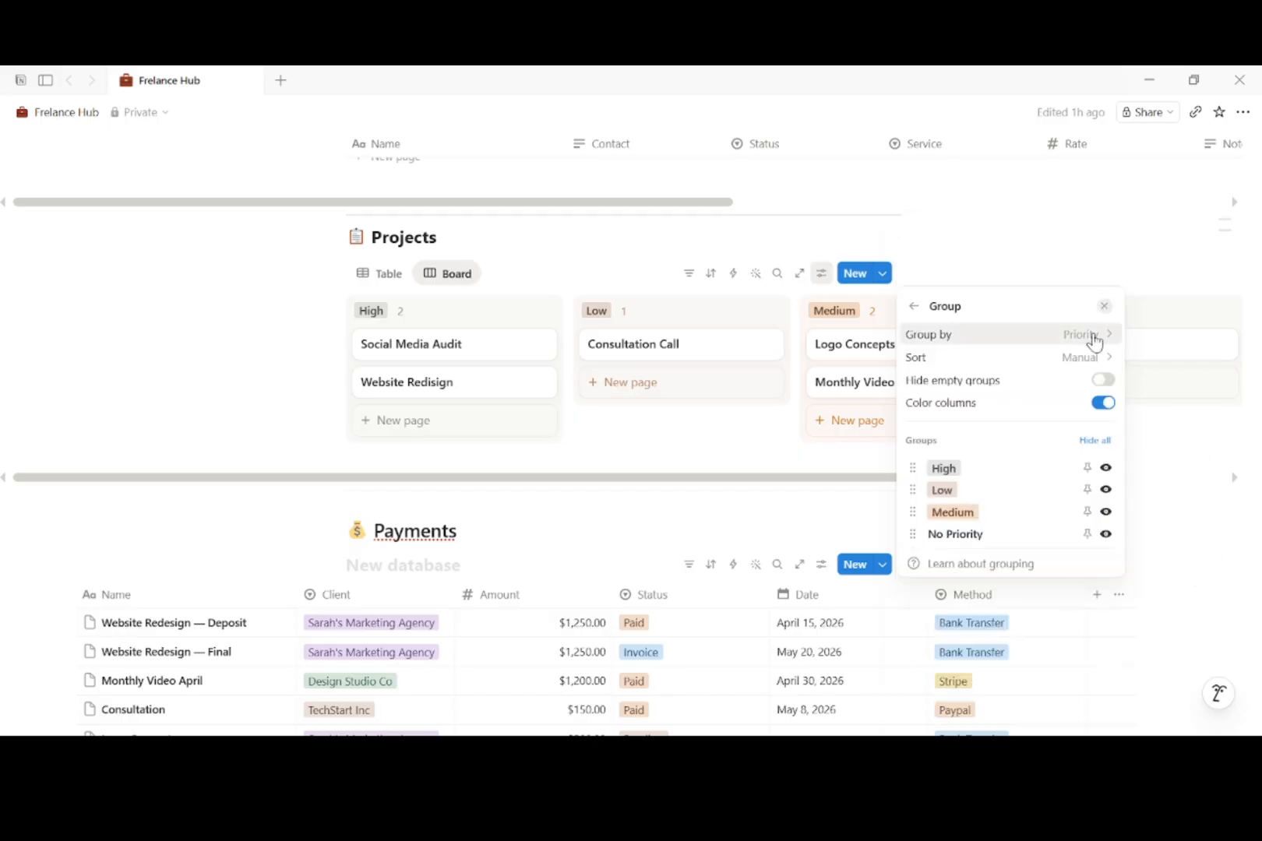
click(1093, 335)
click(974, 510)
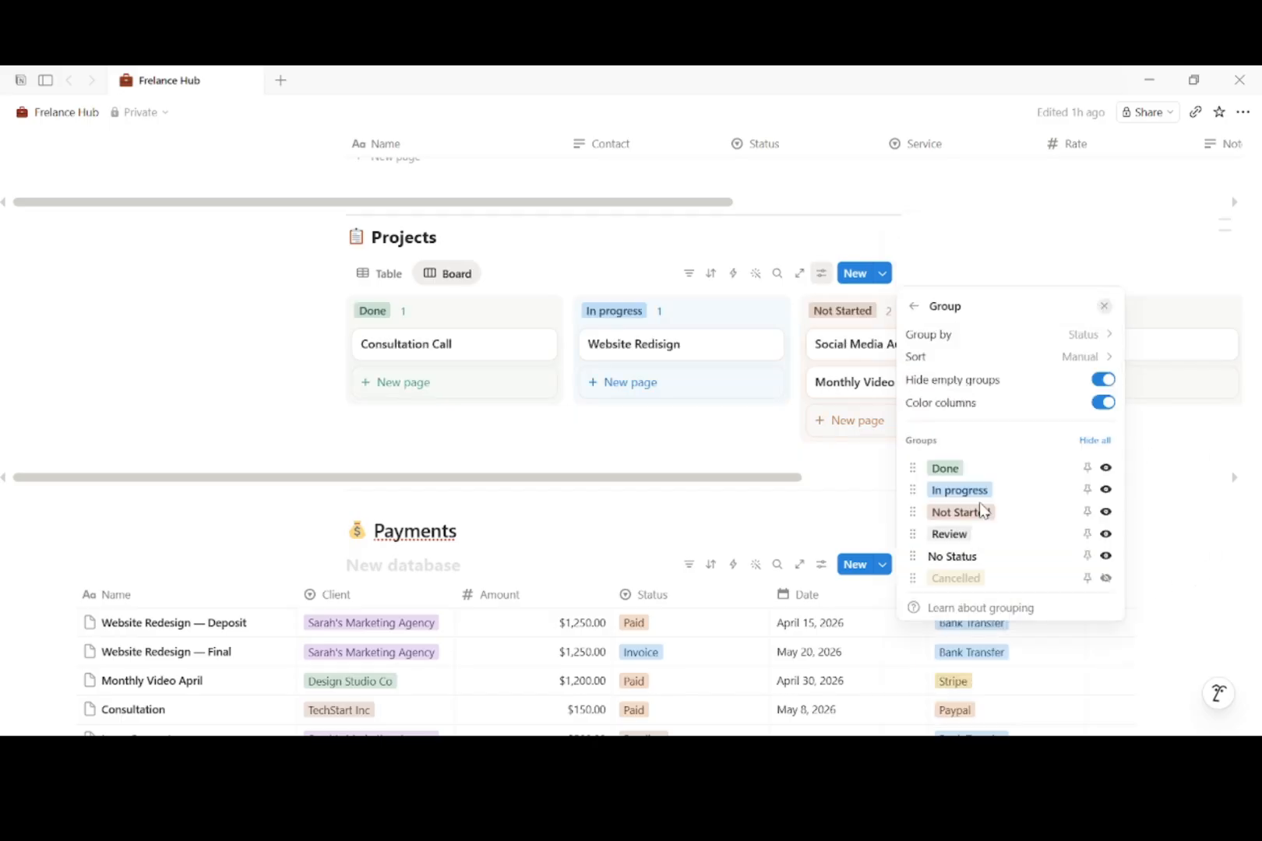
click(717, 454)
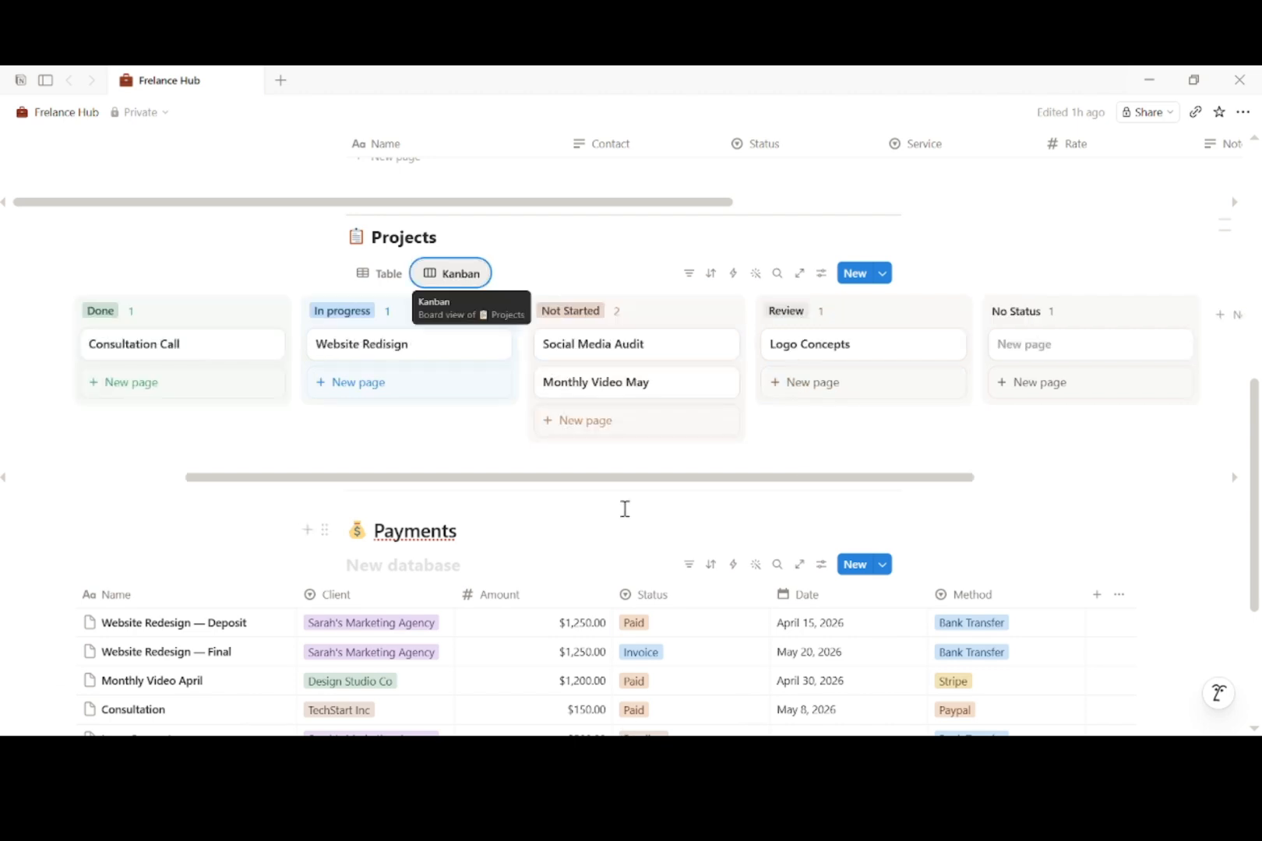
drag(642, 483, 597, 504)
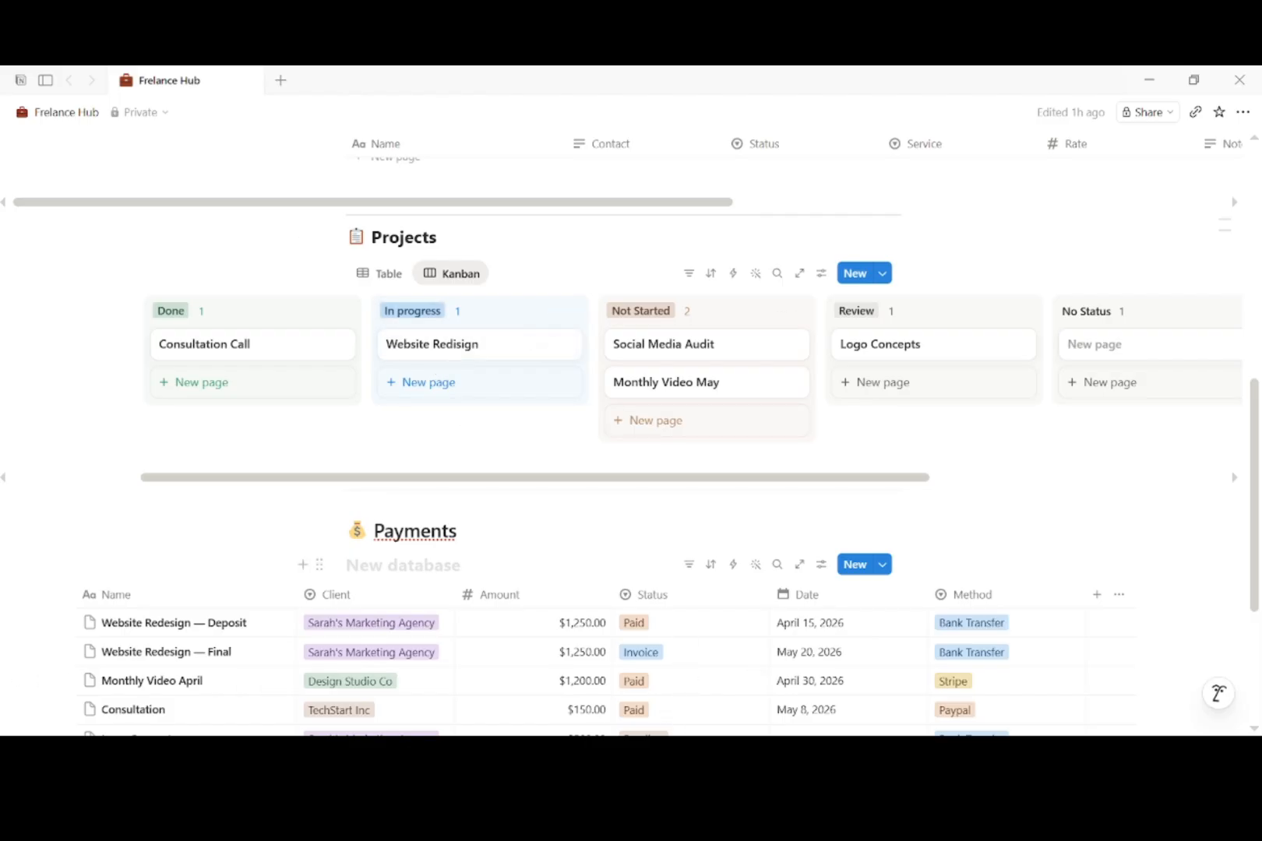
Step: Add a calendar view named Timeline to Projects, showing projects on their May 2026 deadlines
click(508, 279)
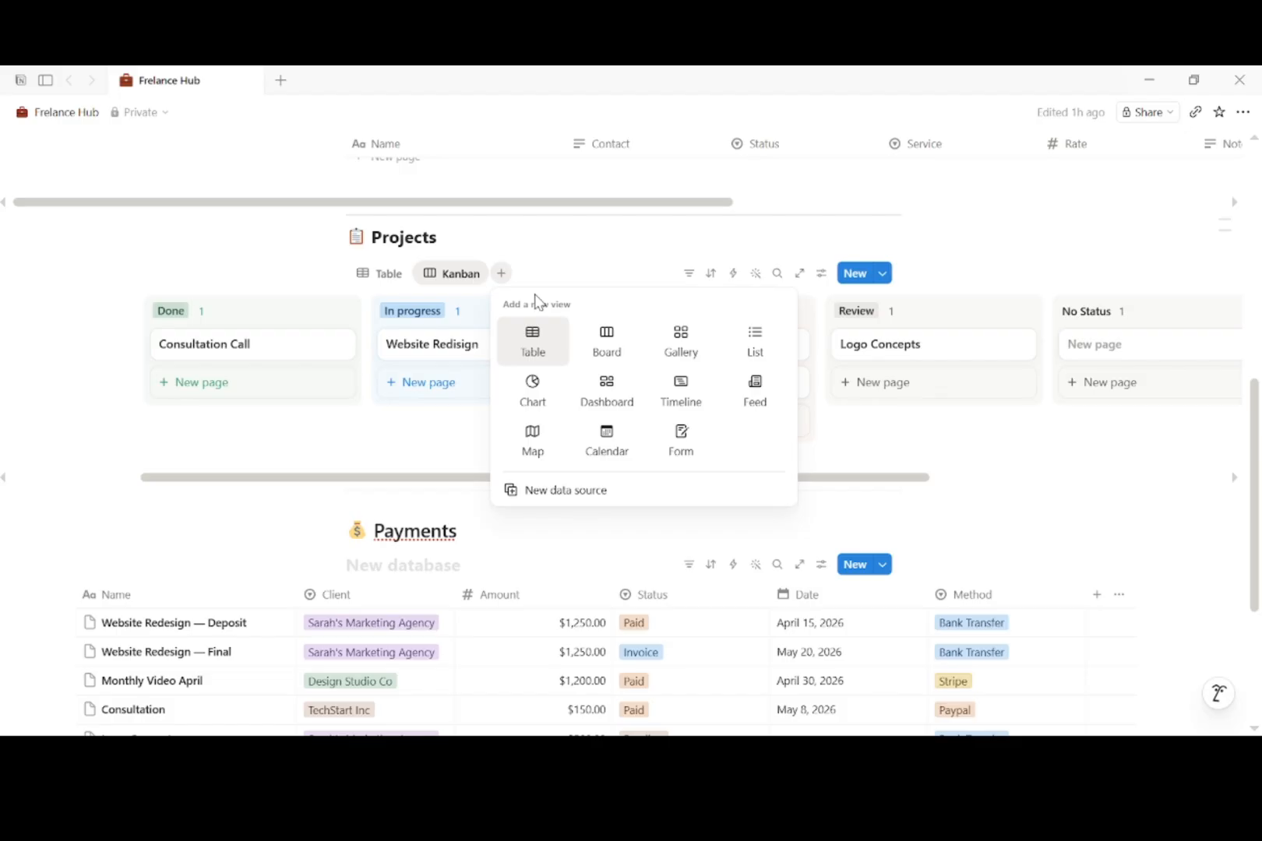
click(627, 437)
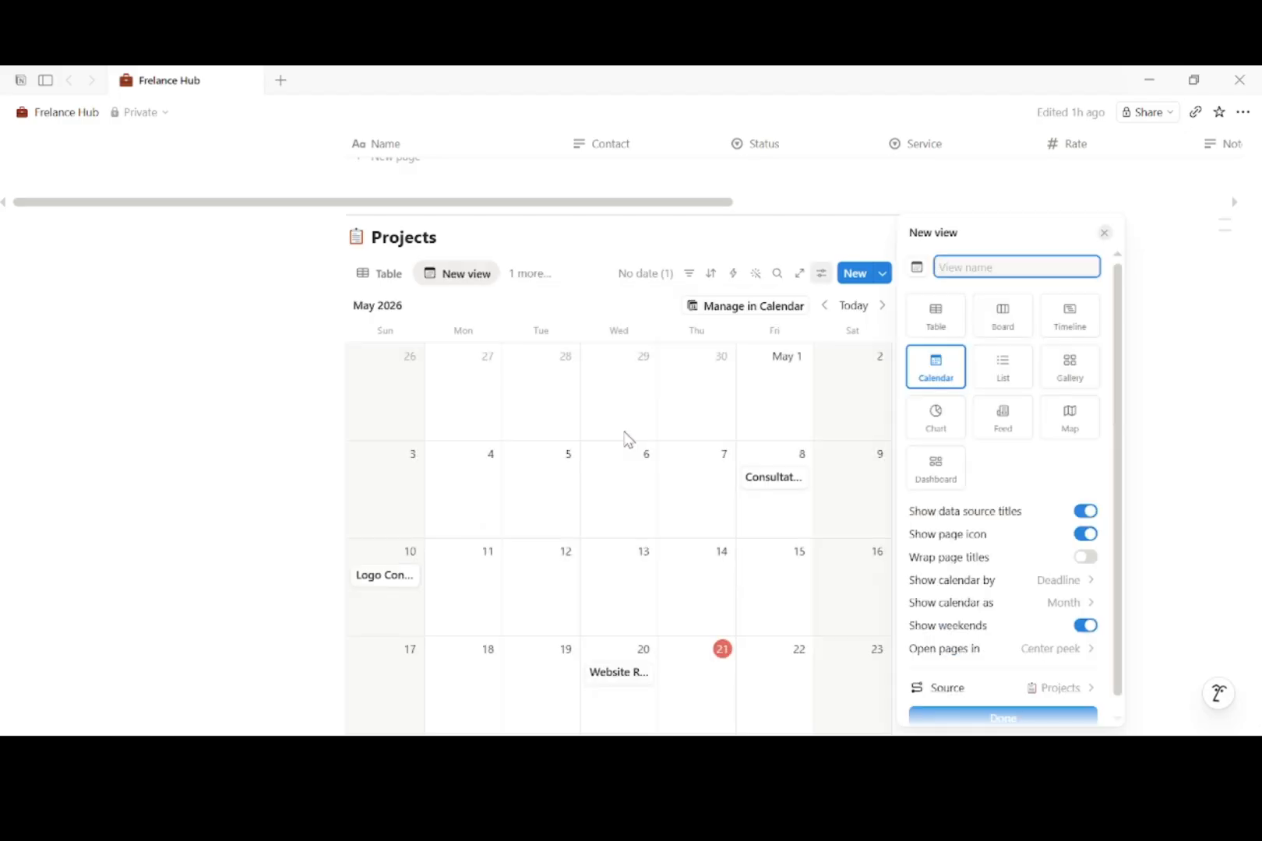
text(Timeline)
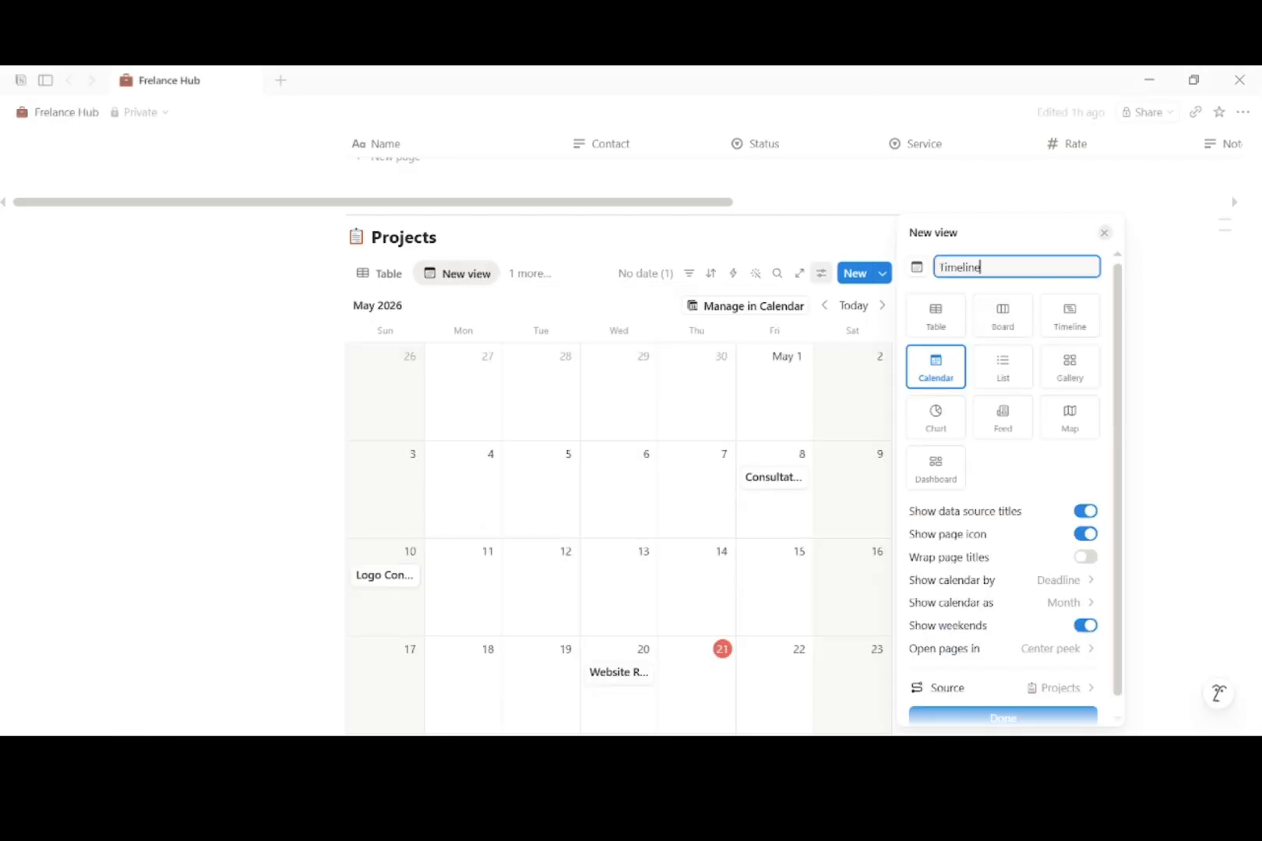
click(1021, 721)
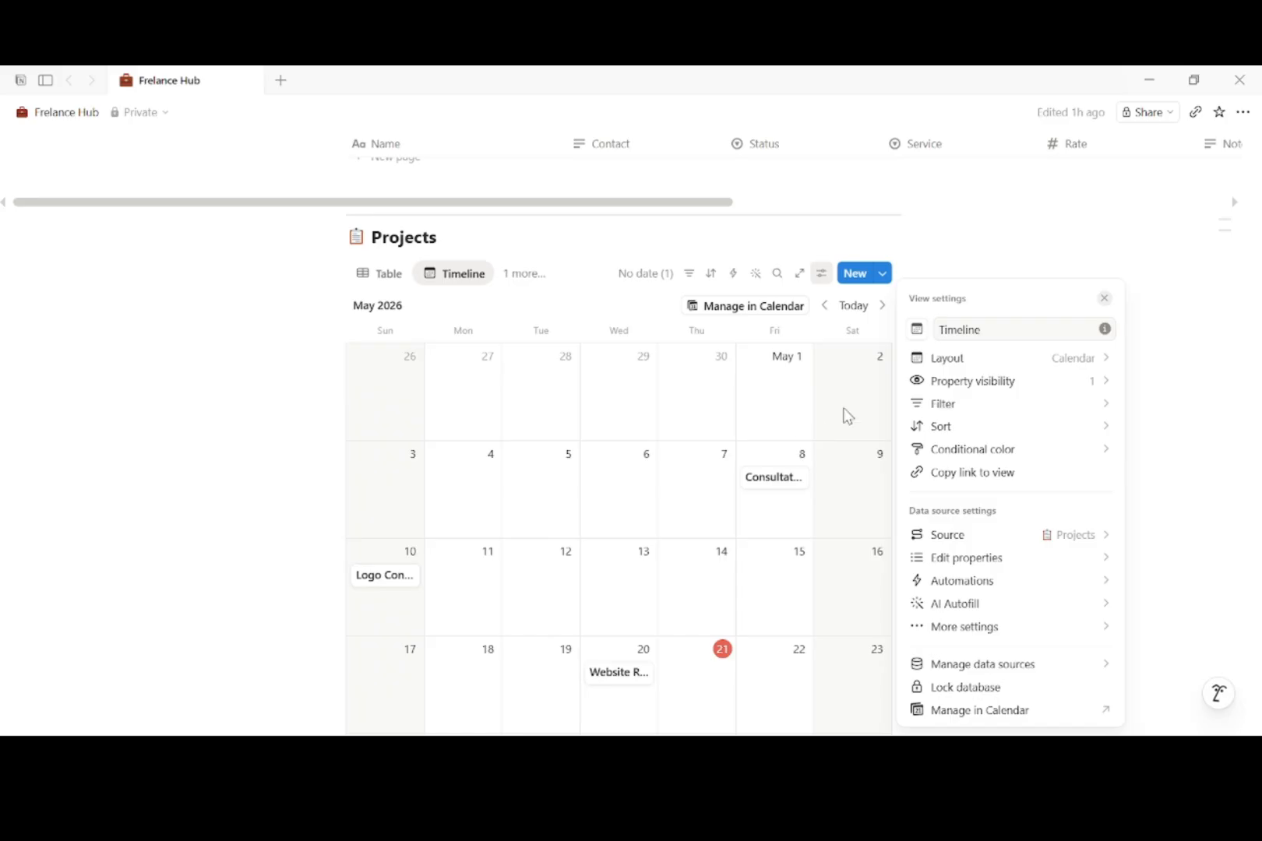
click(269, 427)
scroll(573, 411, down, 5)
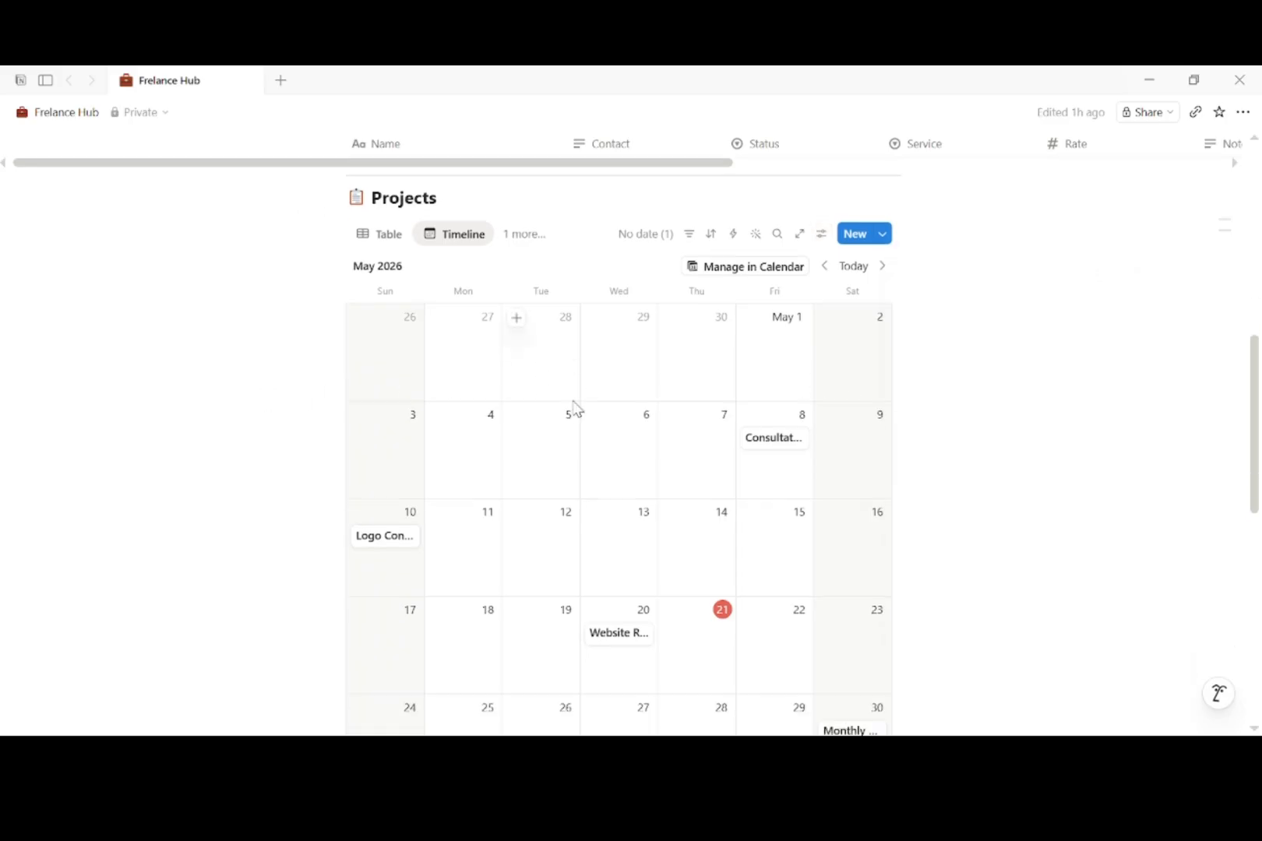
scroll(577, 409, down, 2)
scroll(575, 410, up, 6)
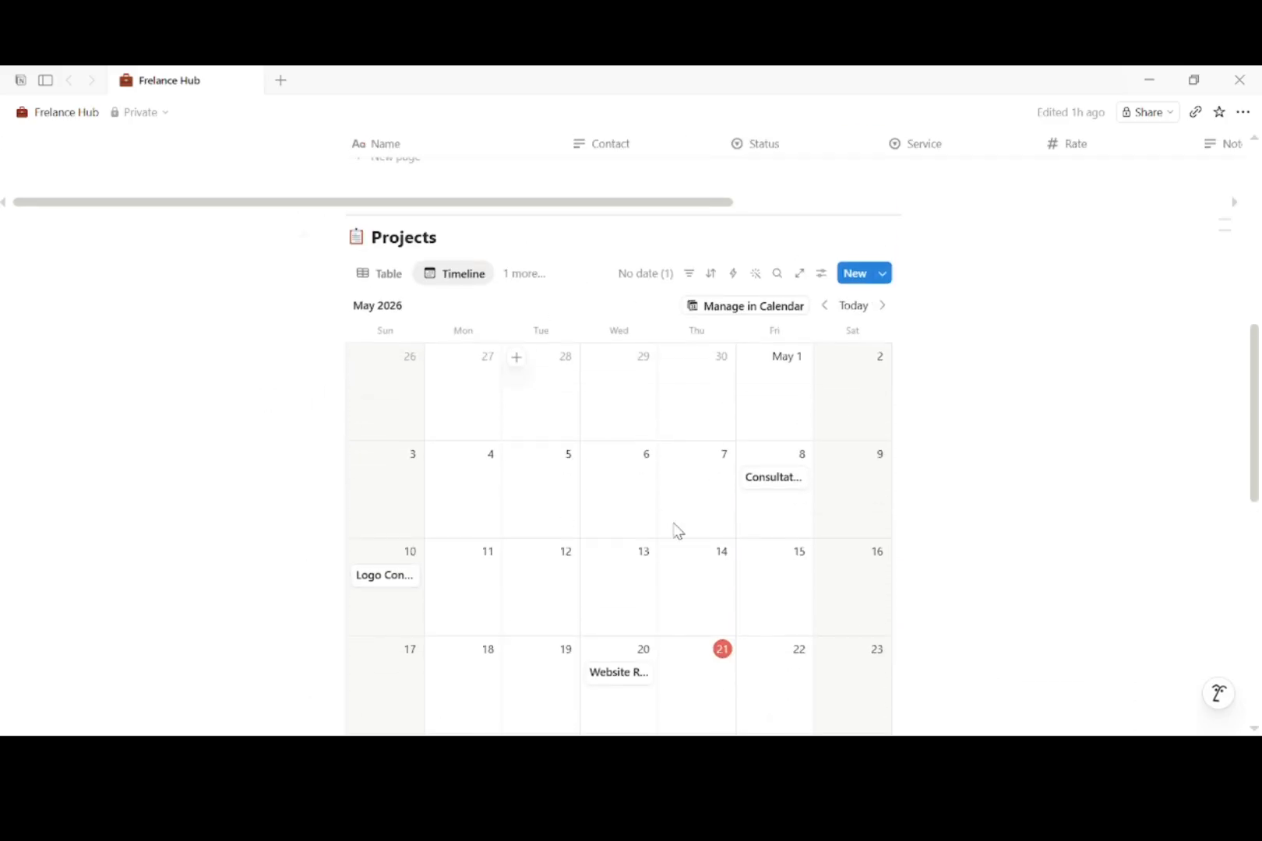
scroll(673, 686, down, 2)
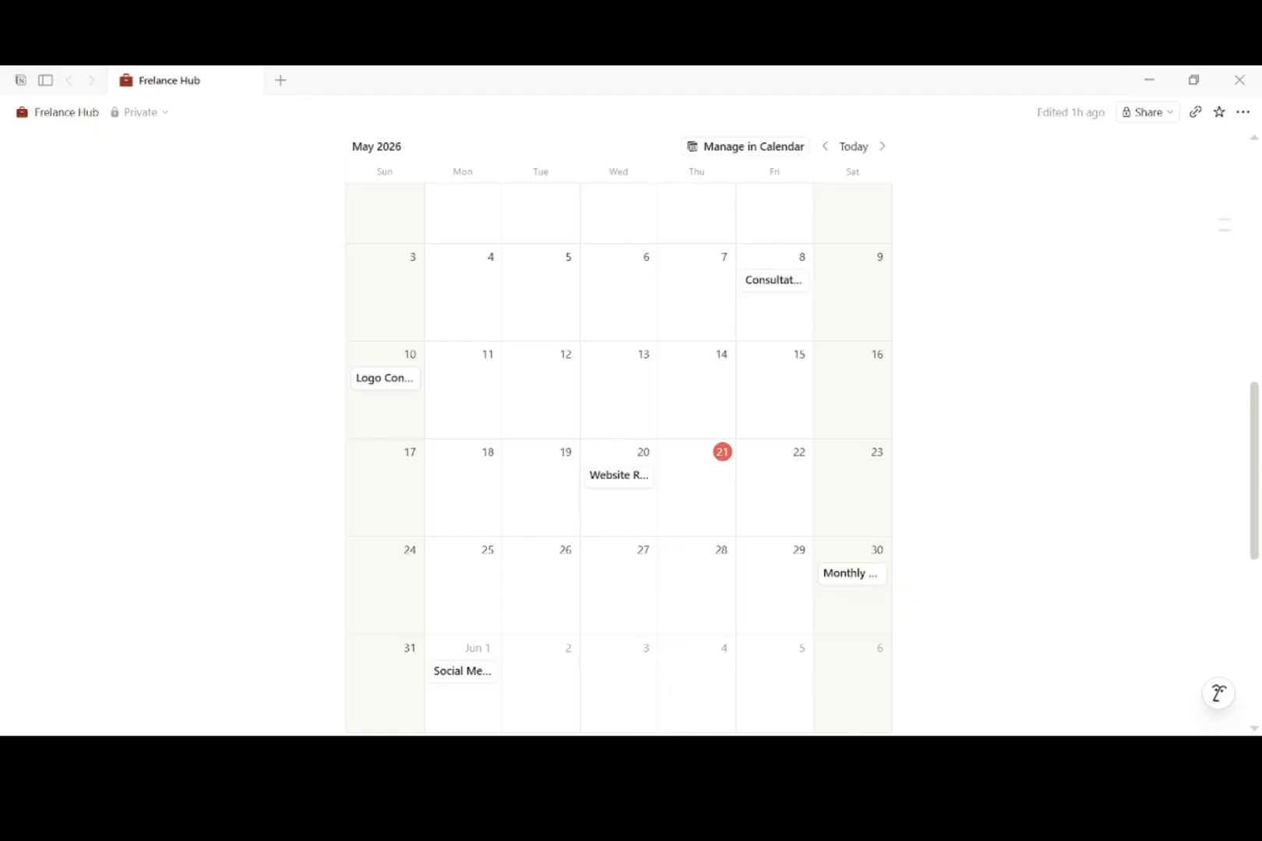
scroll(631, 436, down, 7)
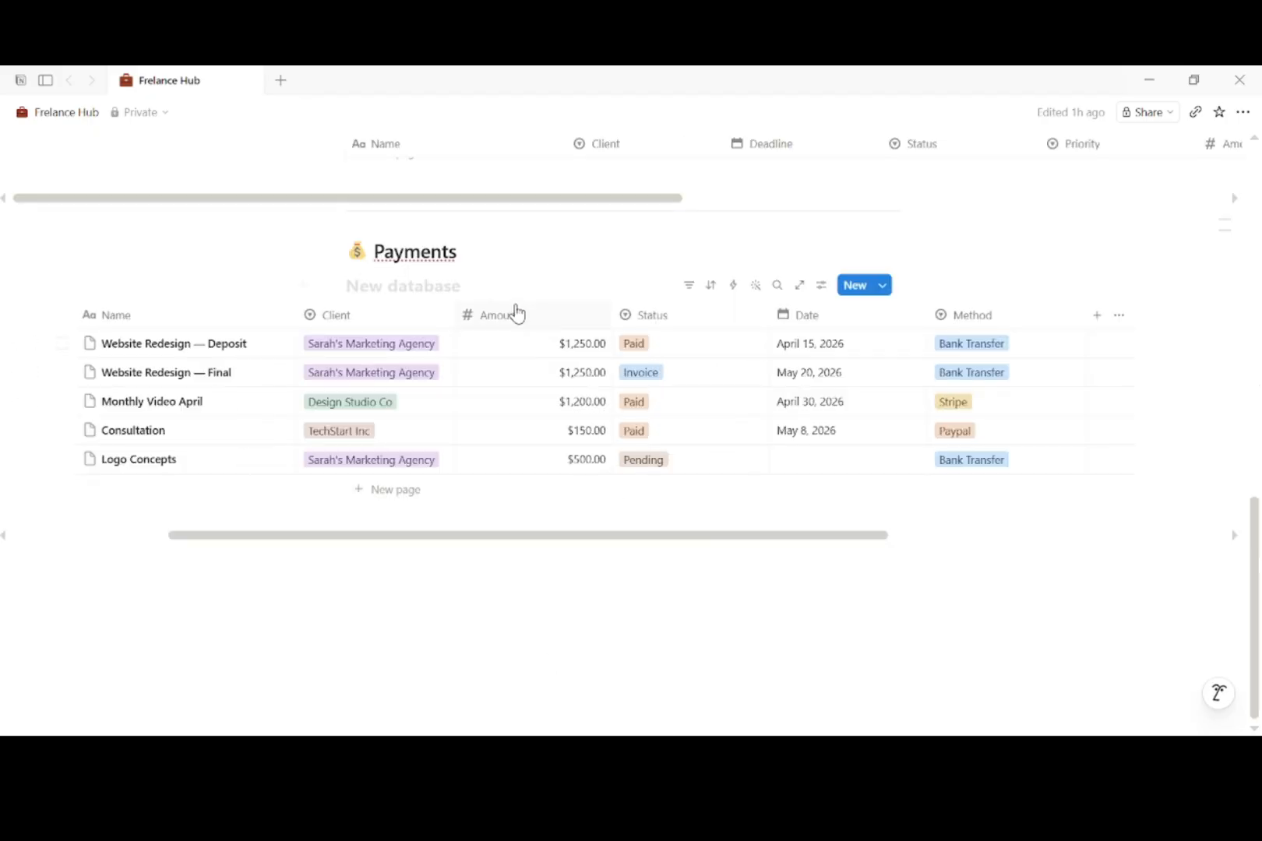
Step: Add a board view named Payment Status to the Payments database
click(473, 285)
click(586, 352)
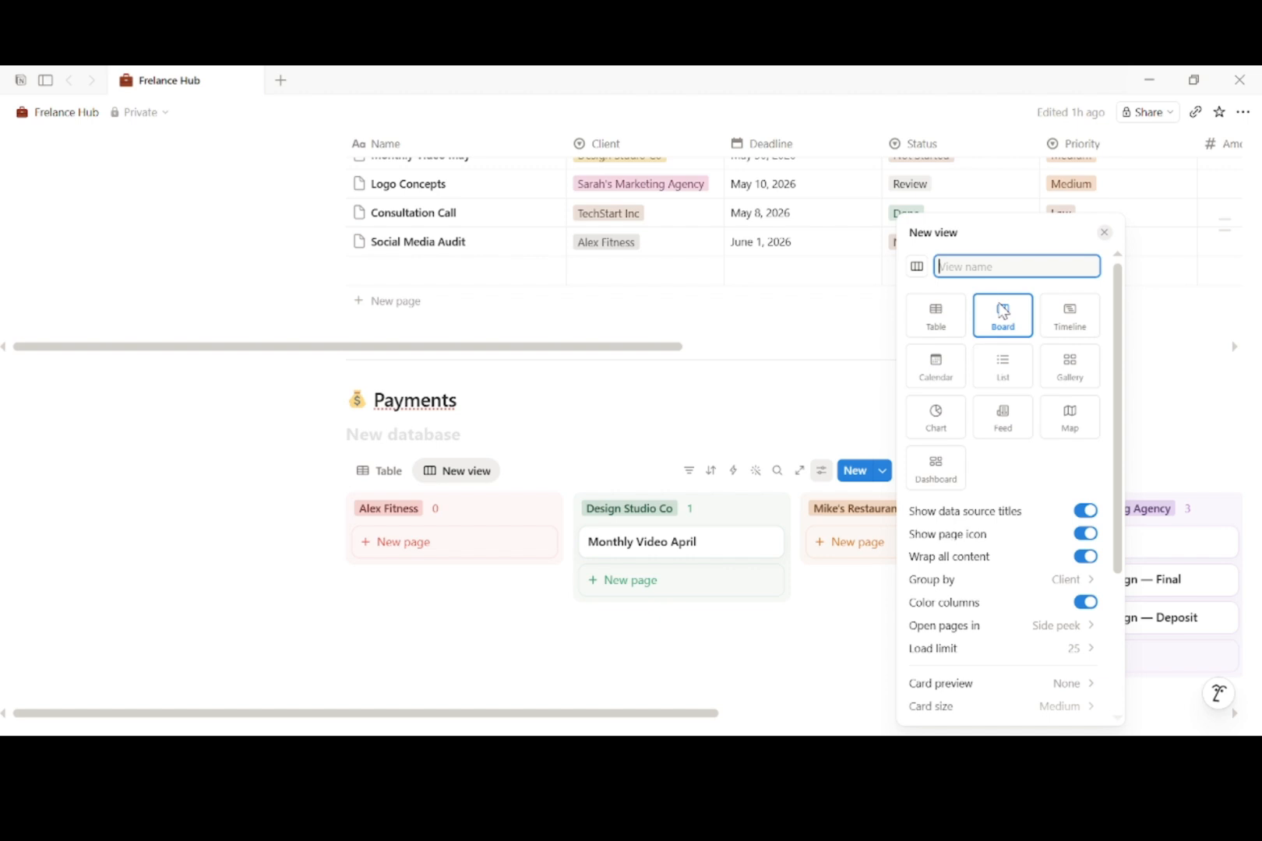
text(Payment Status)
scroll(1118, 448, down, 2)
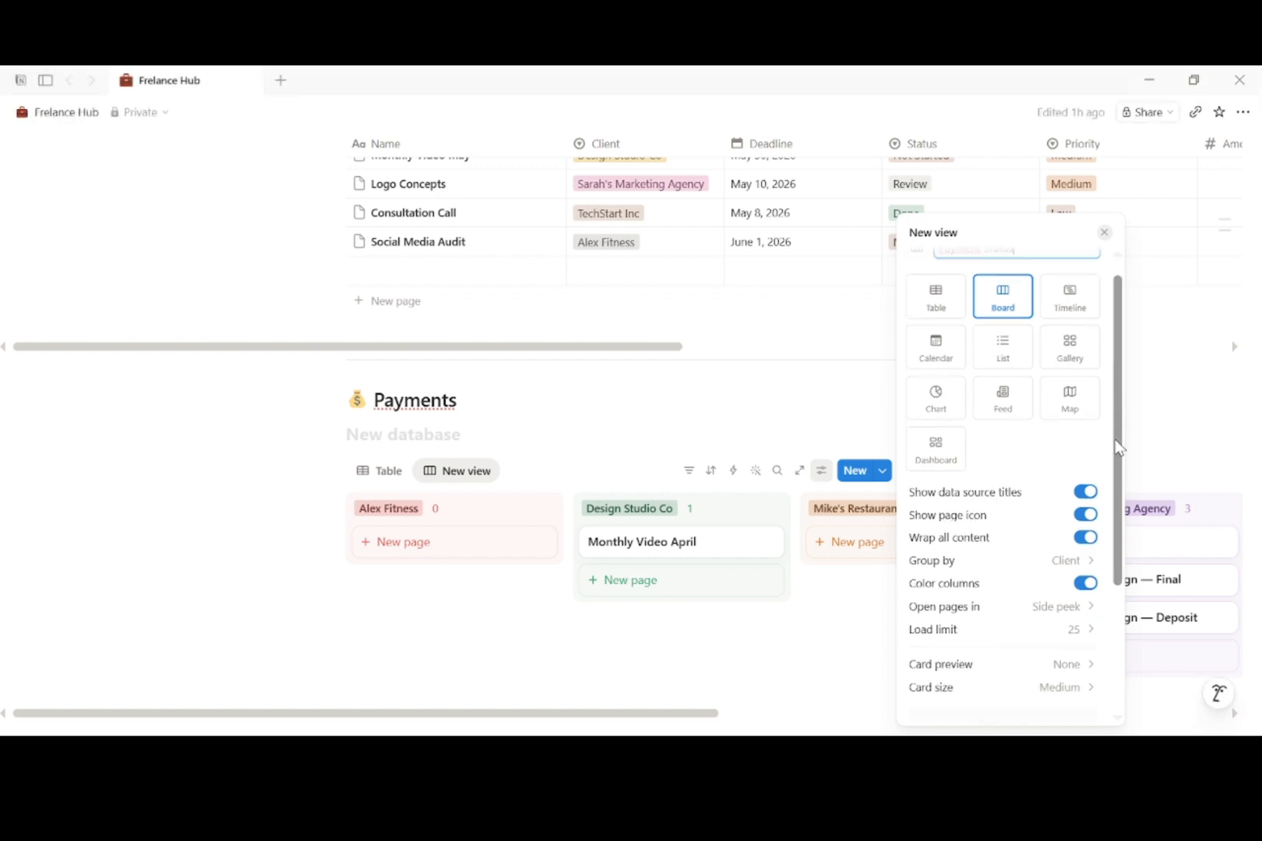
scroll(1101, 530, down, 3)
click(1022, 707)
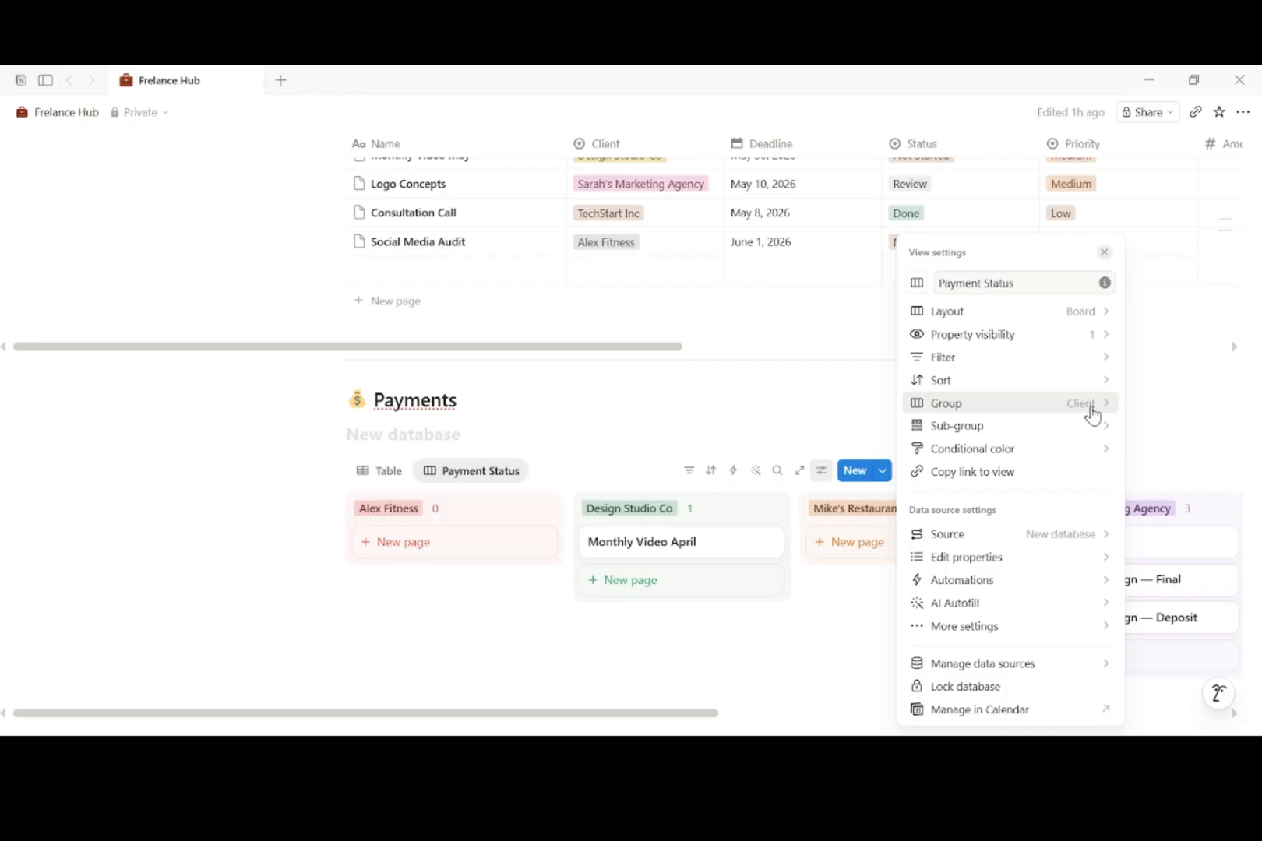
Step: Group the Payment Status board into Invoice, Paid and Pending columns
click(1093, 413)
click(1094, 167)
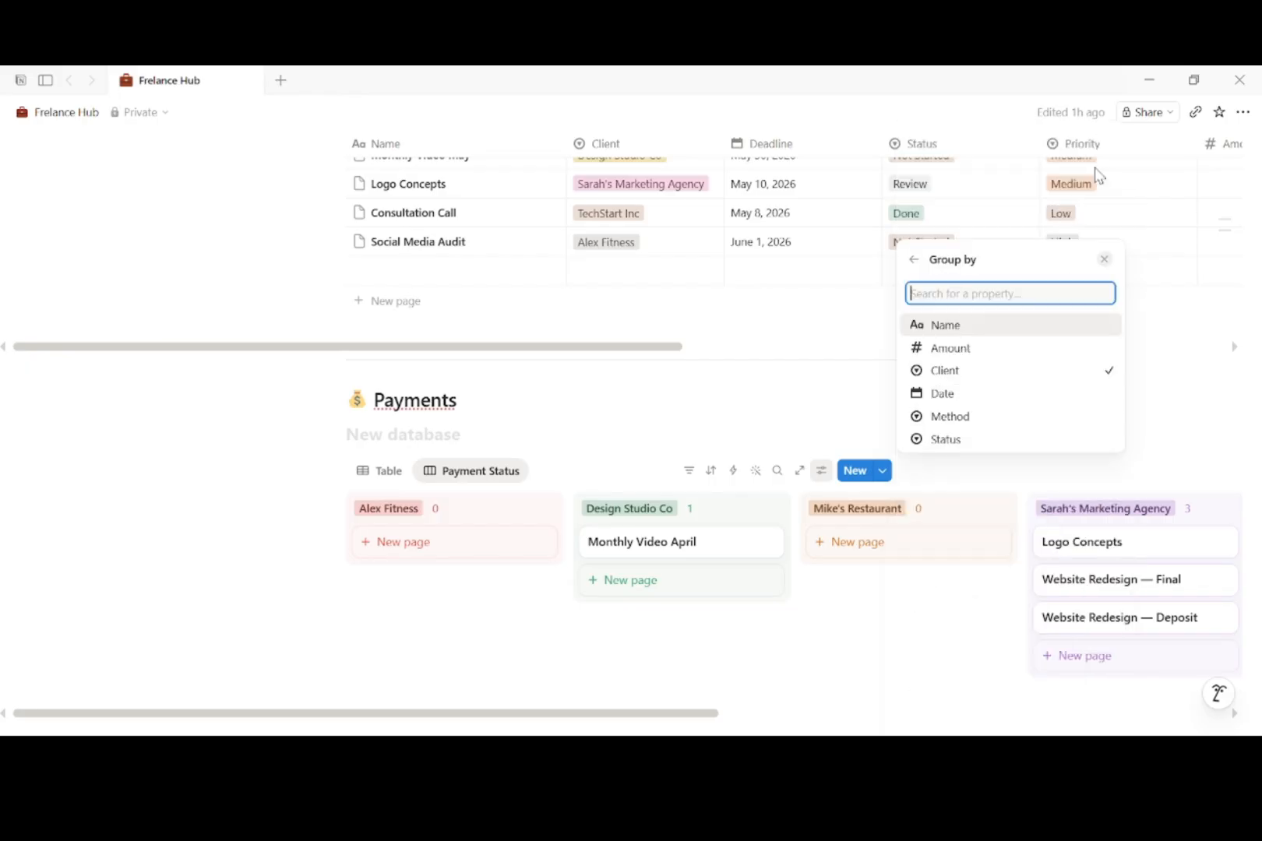
click(972, 418)
click(1096, 618)
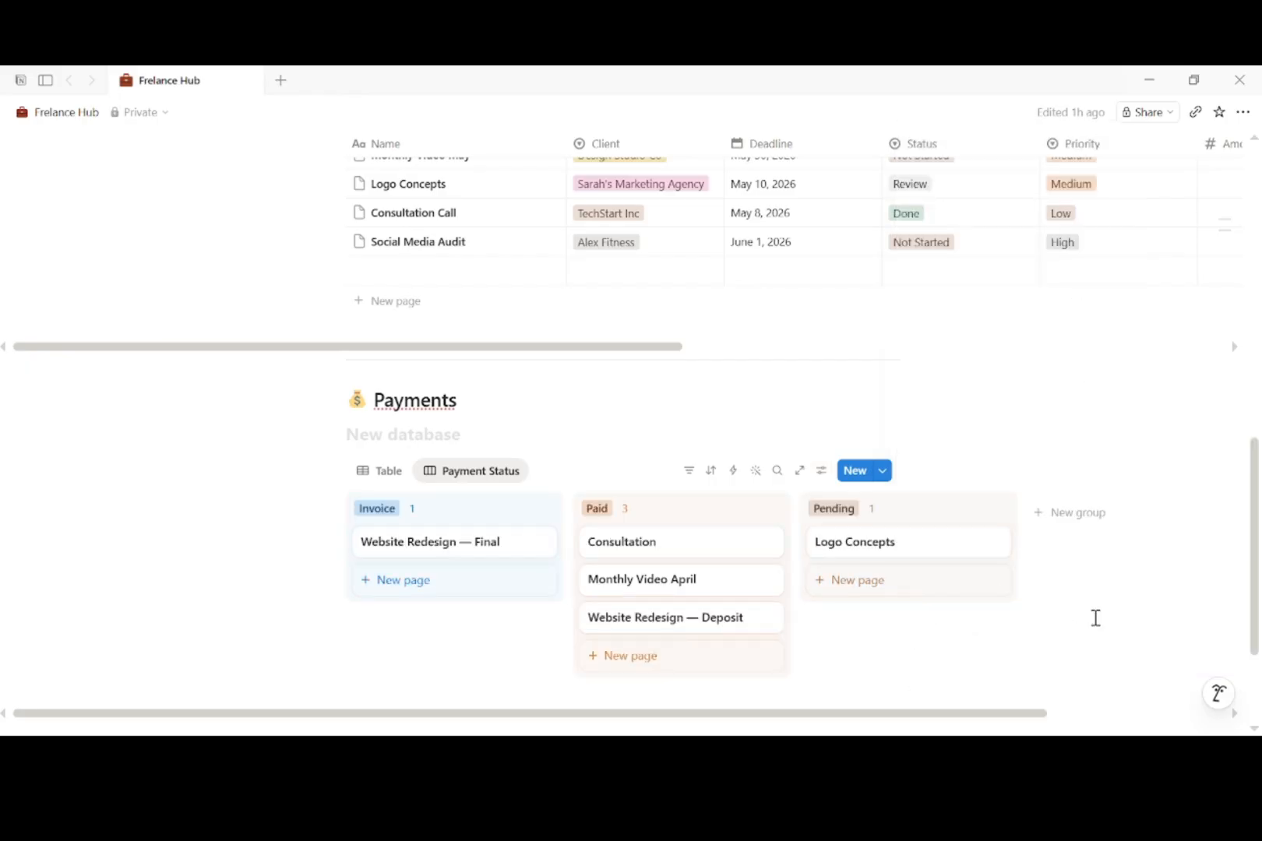
scroll(1095, 618, down, 2)
scroll(1031, 627, right, 3)
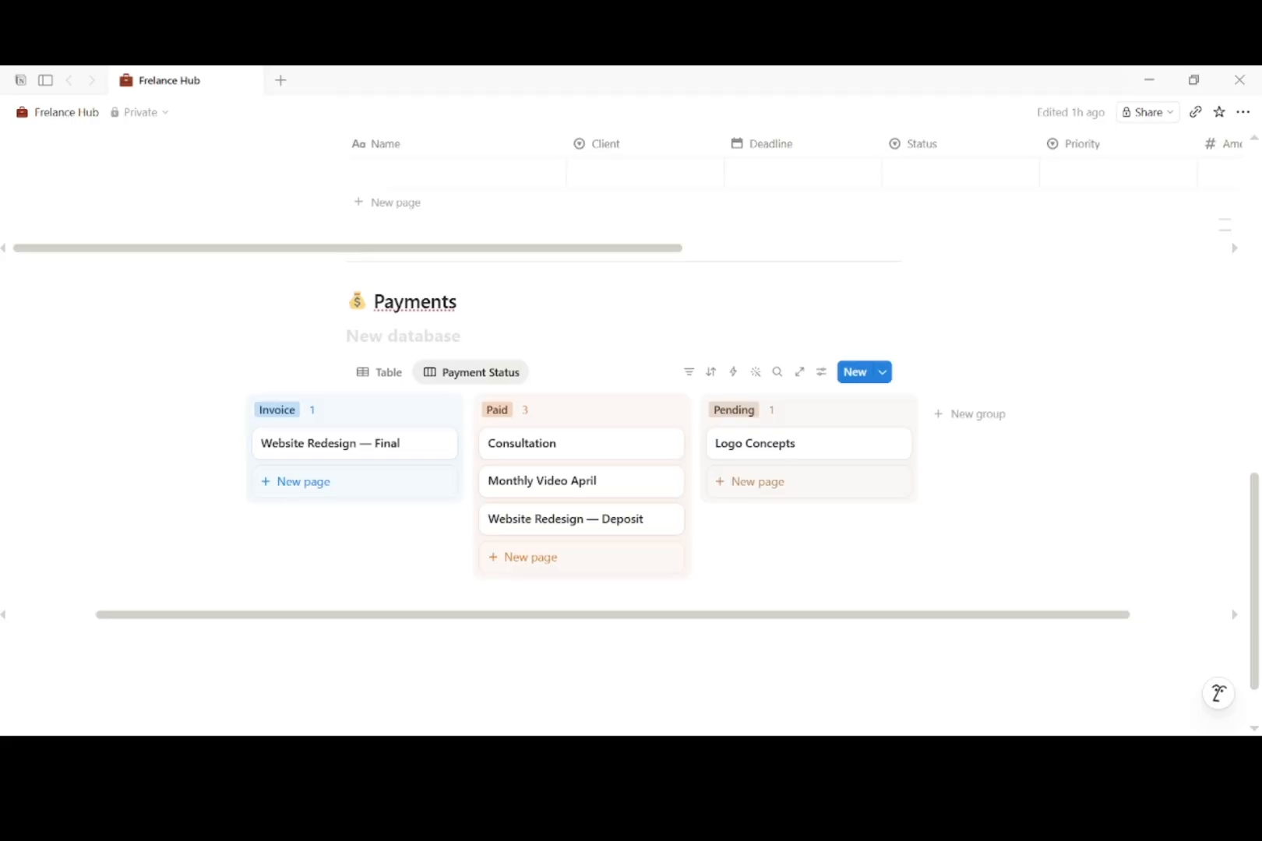
scroll(684, 552, down, 2)
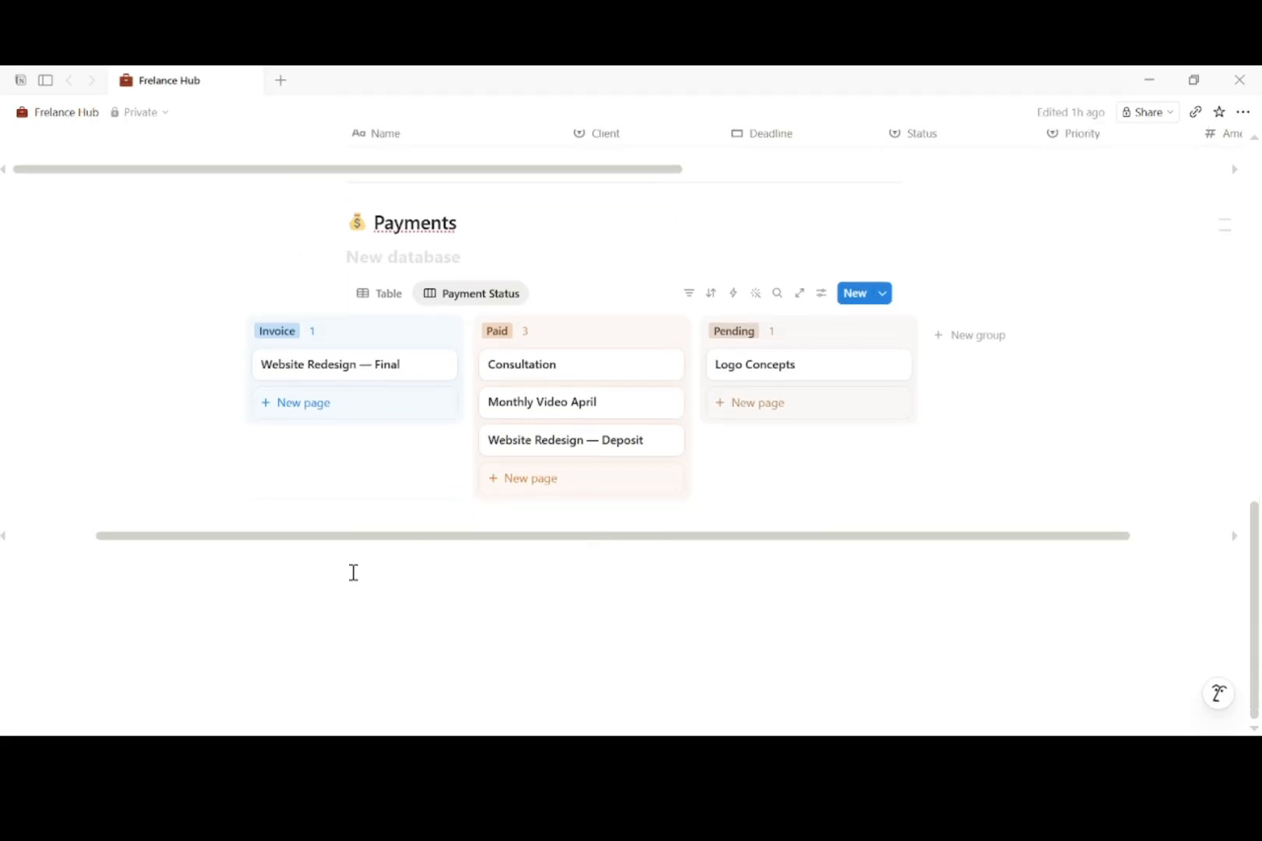
Step: Insert a divider on a new line below the Payments board
click(377, 568)
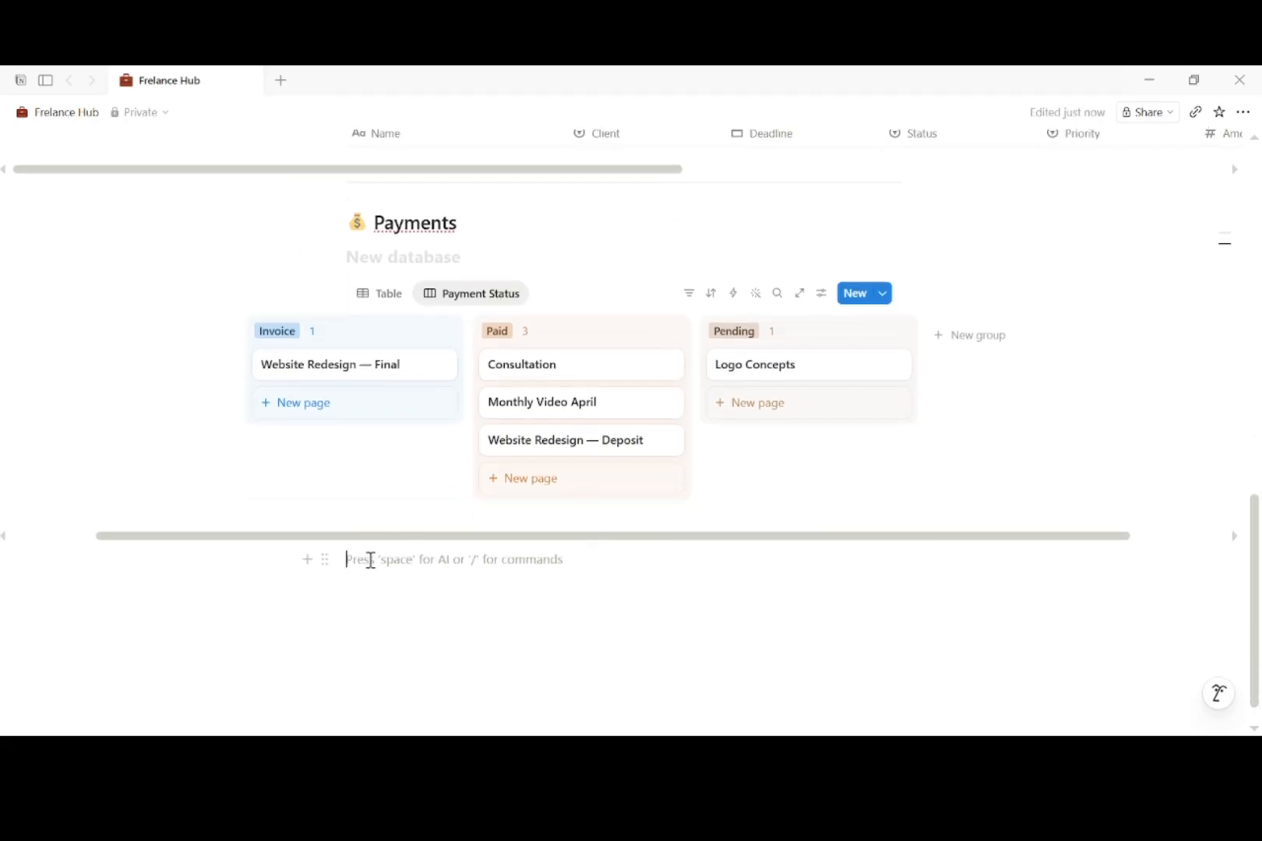
text(/d)
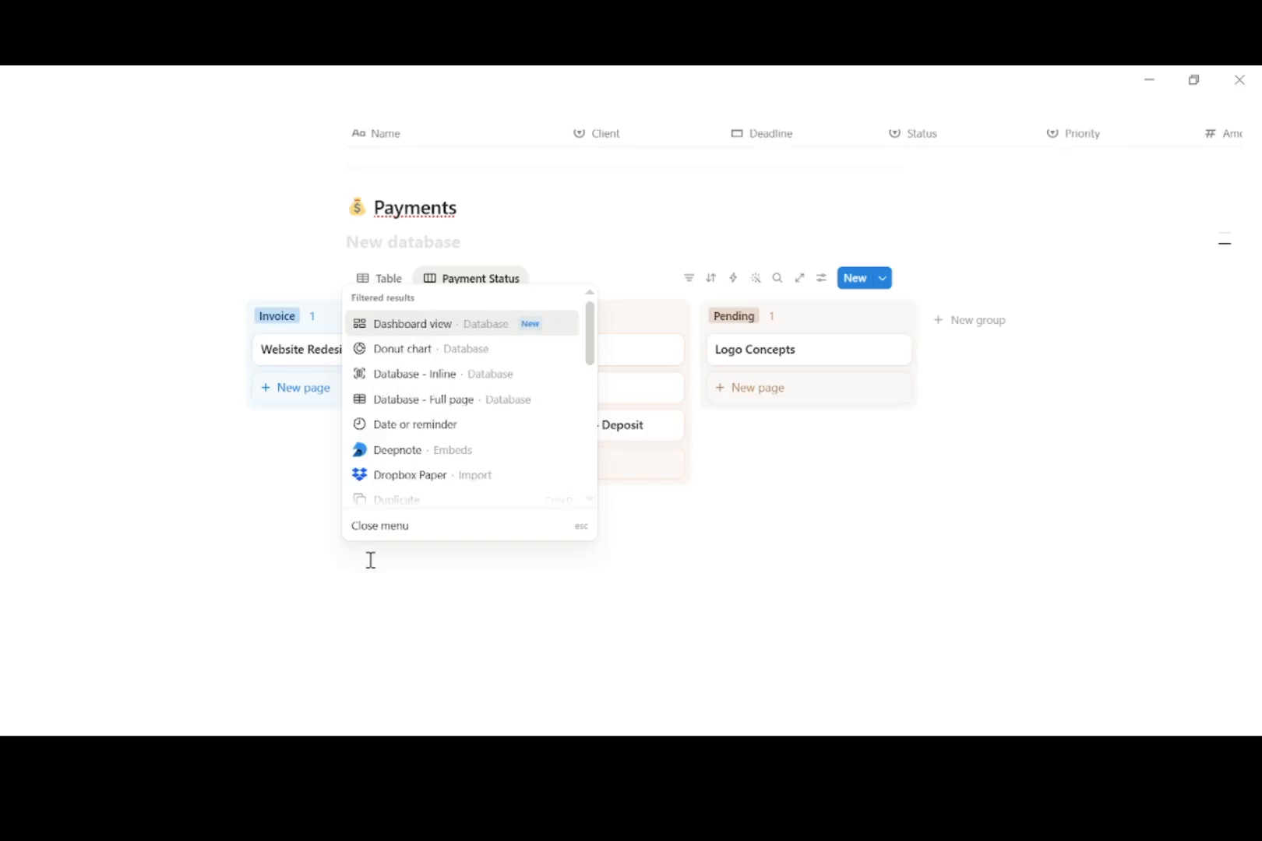
key(BackSpace)
text(di)
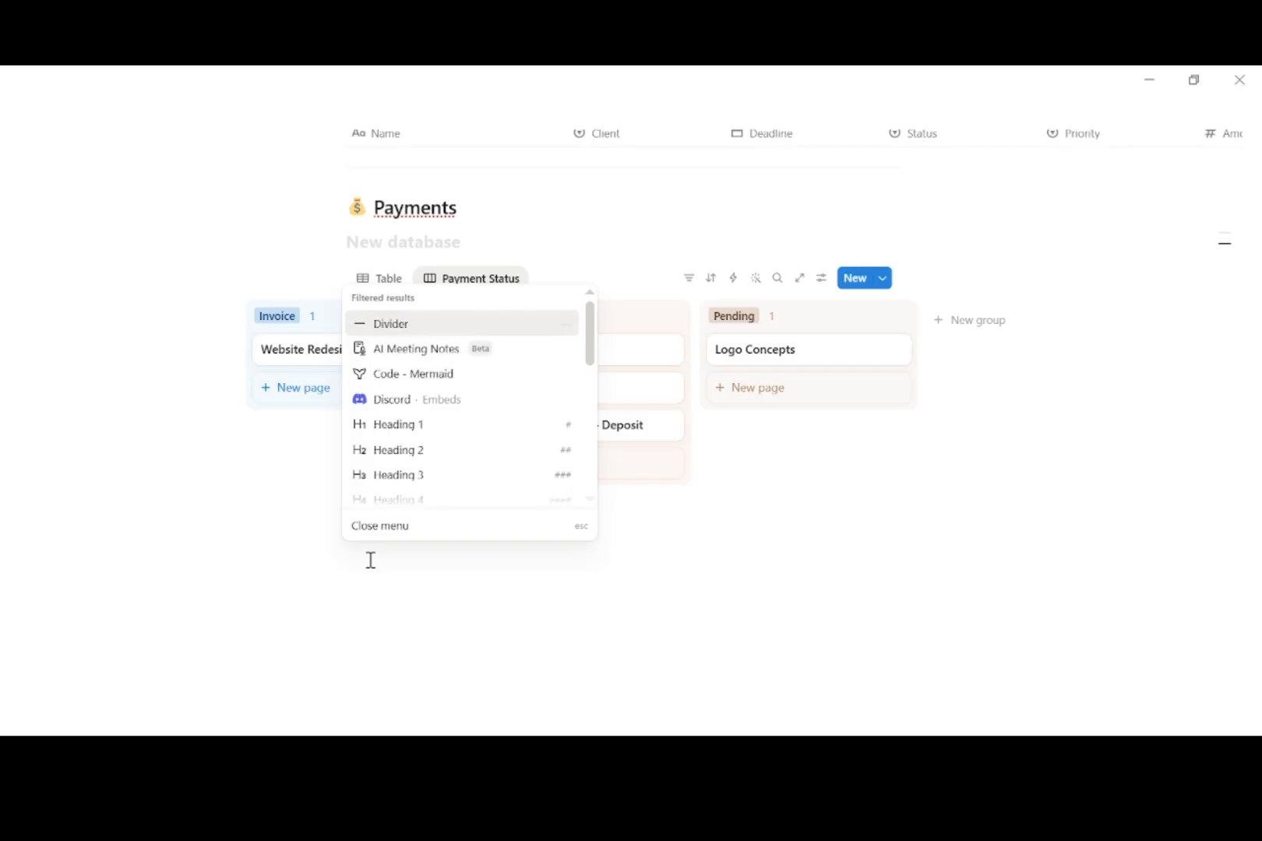
click(390, 328)
right_click(370, 574)
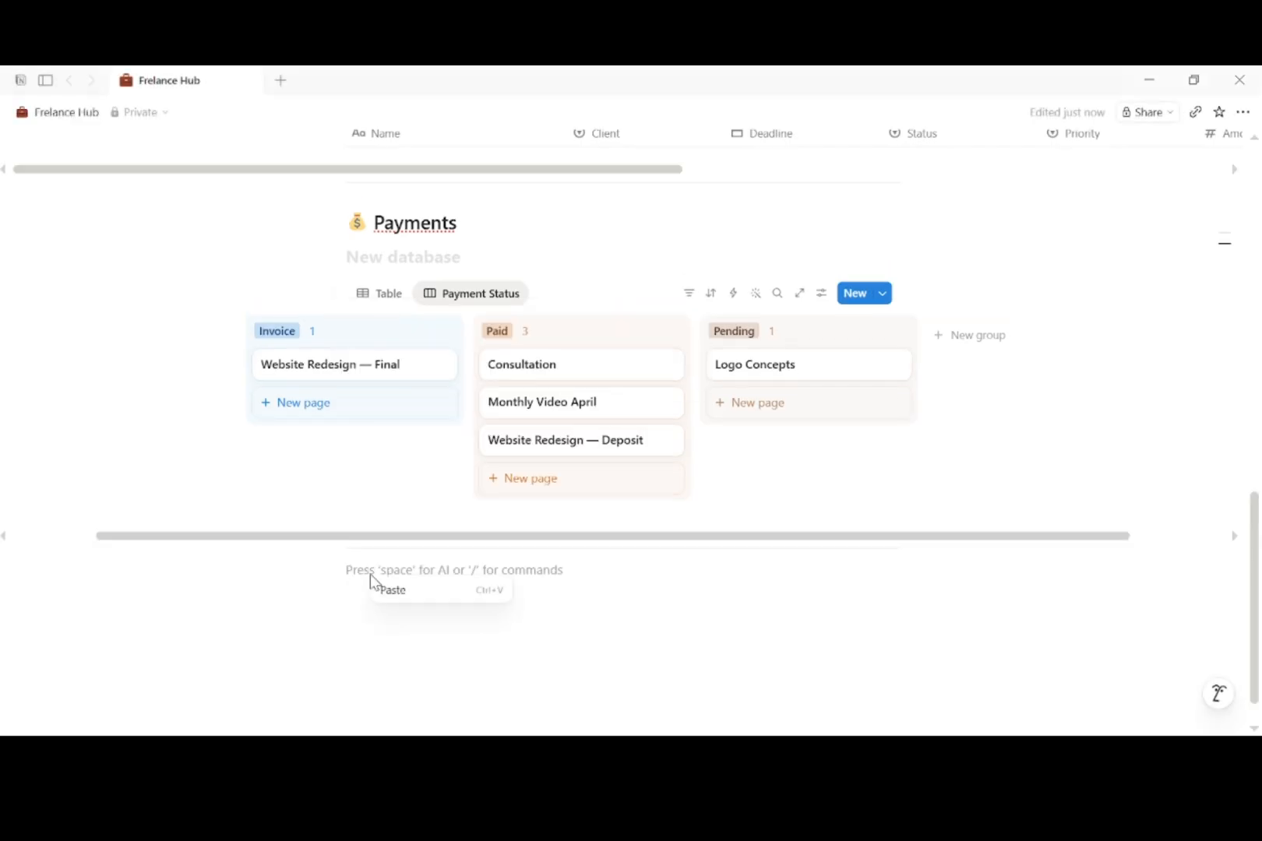
click(353, 574)
Step: Add a 'This Month' Heading 2 followed by the six pasted summary lines
text(/)
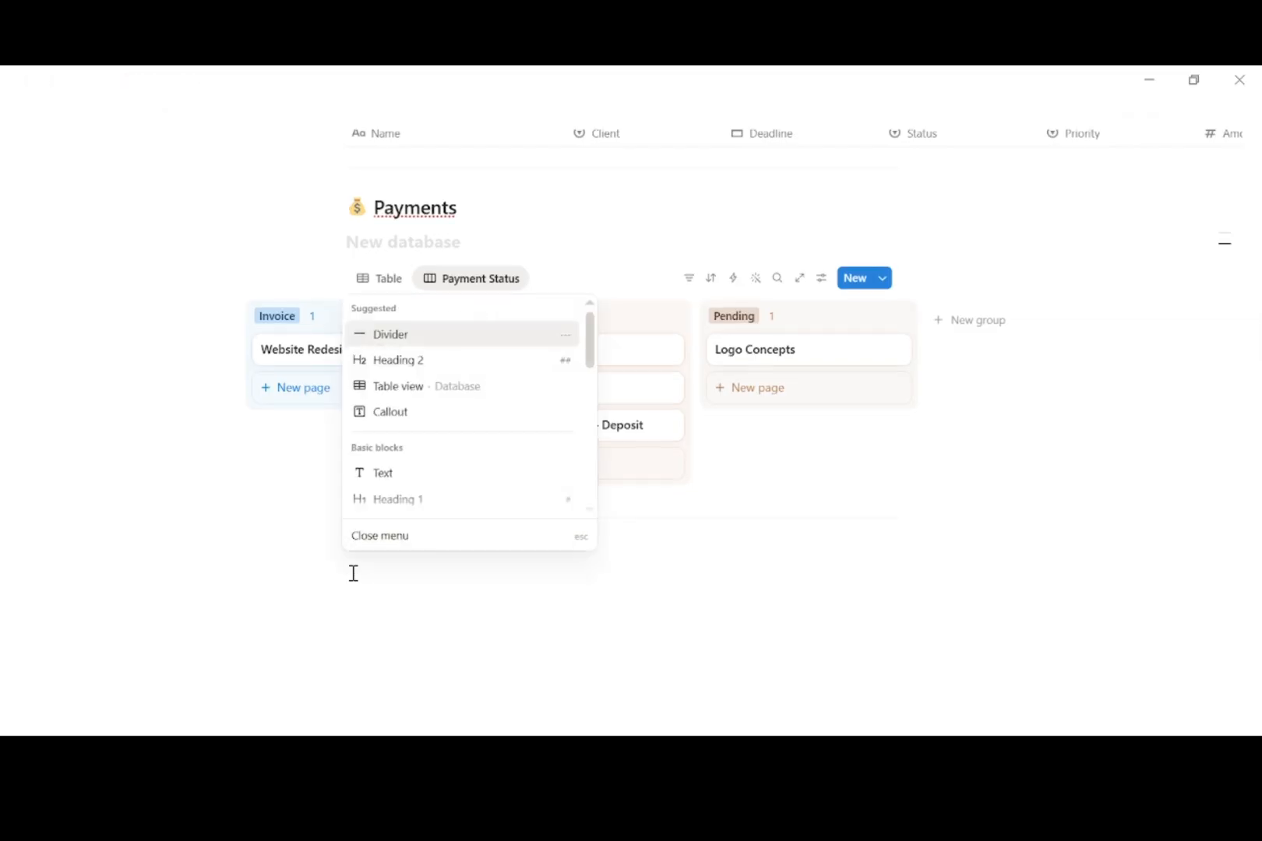
click(417, 363)
text(📊 This Month)
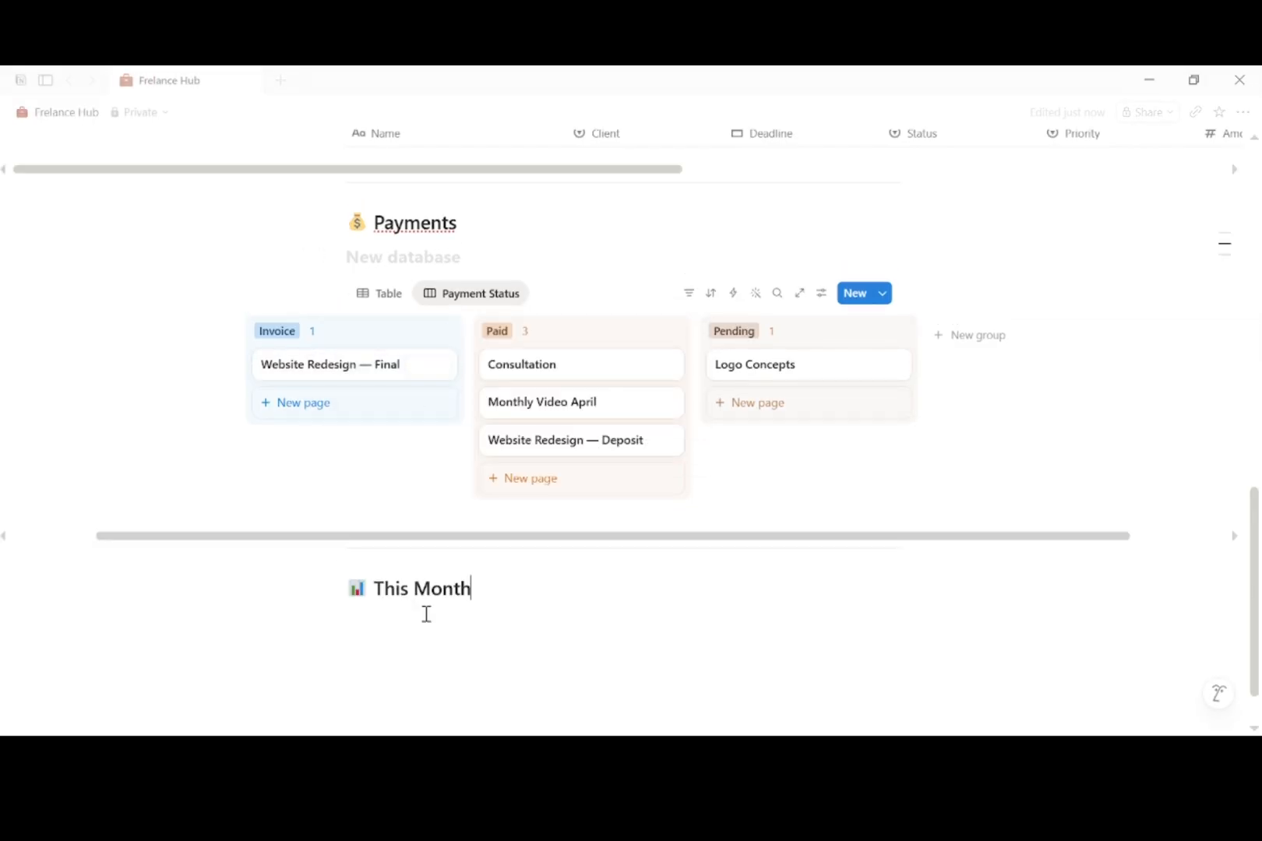
key(Return)
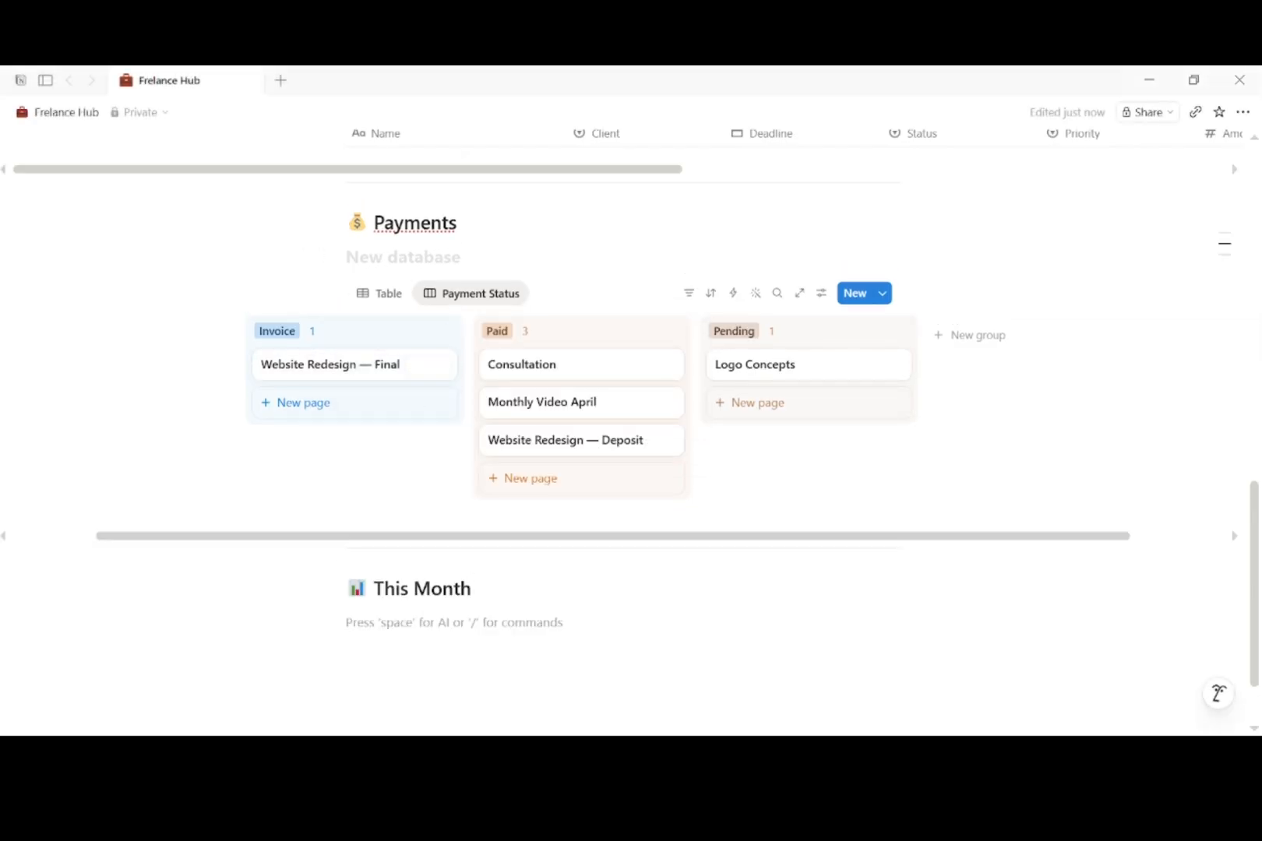
text(💼 Active Clients: 2 📋 Projects In Progress: 2 ⏳ Projects In Review: 1 💚 Total Paid This Month: $1,550 🔴 Outstanding Invoices: $1,250 📝 Pending to Invoice: $500)
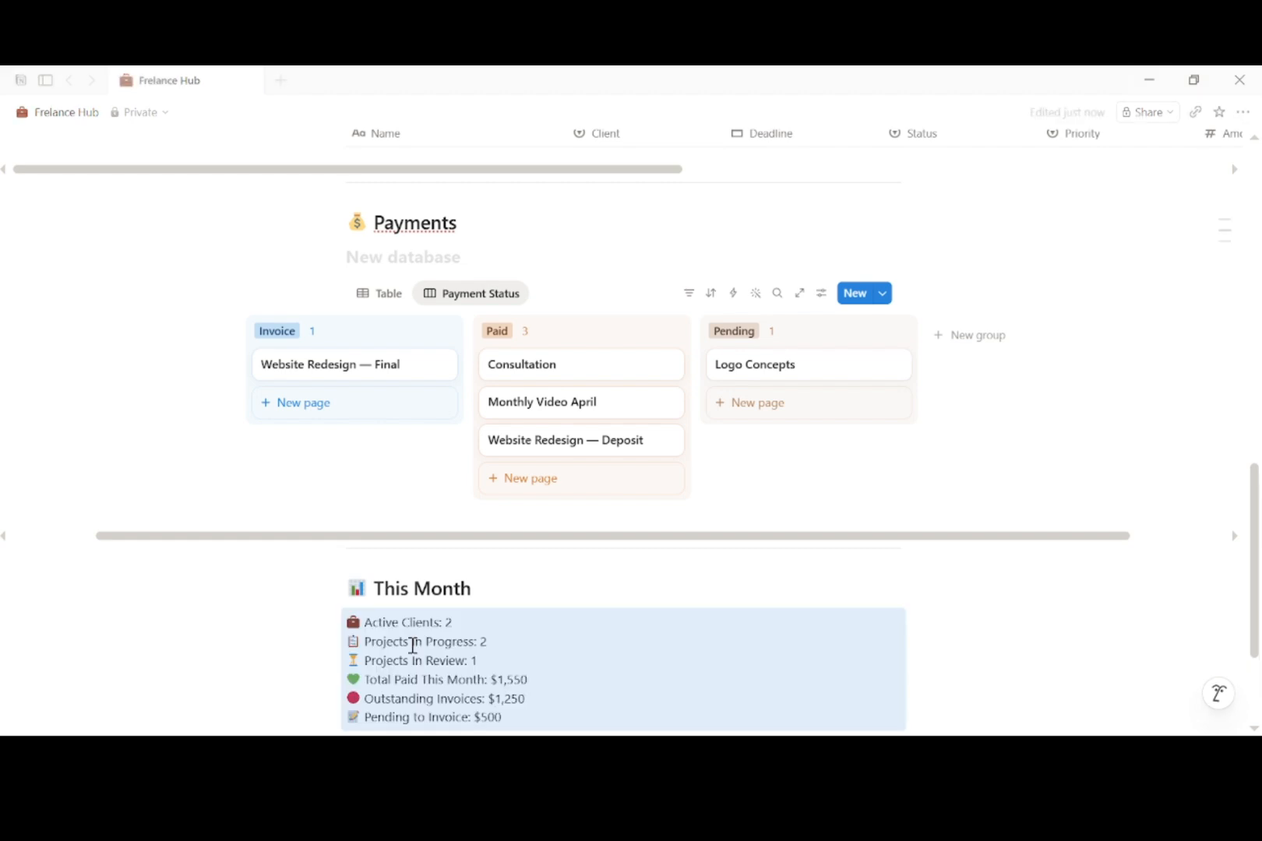
scroll(411, 644, down, 2)
Step: Add a callout containing the pasted end-of-month goal text below the summary
key(Return)
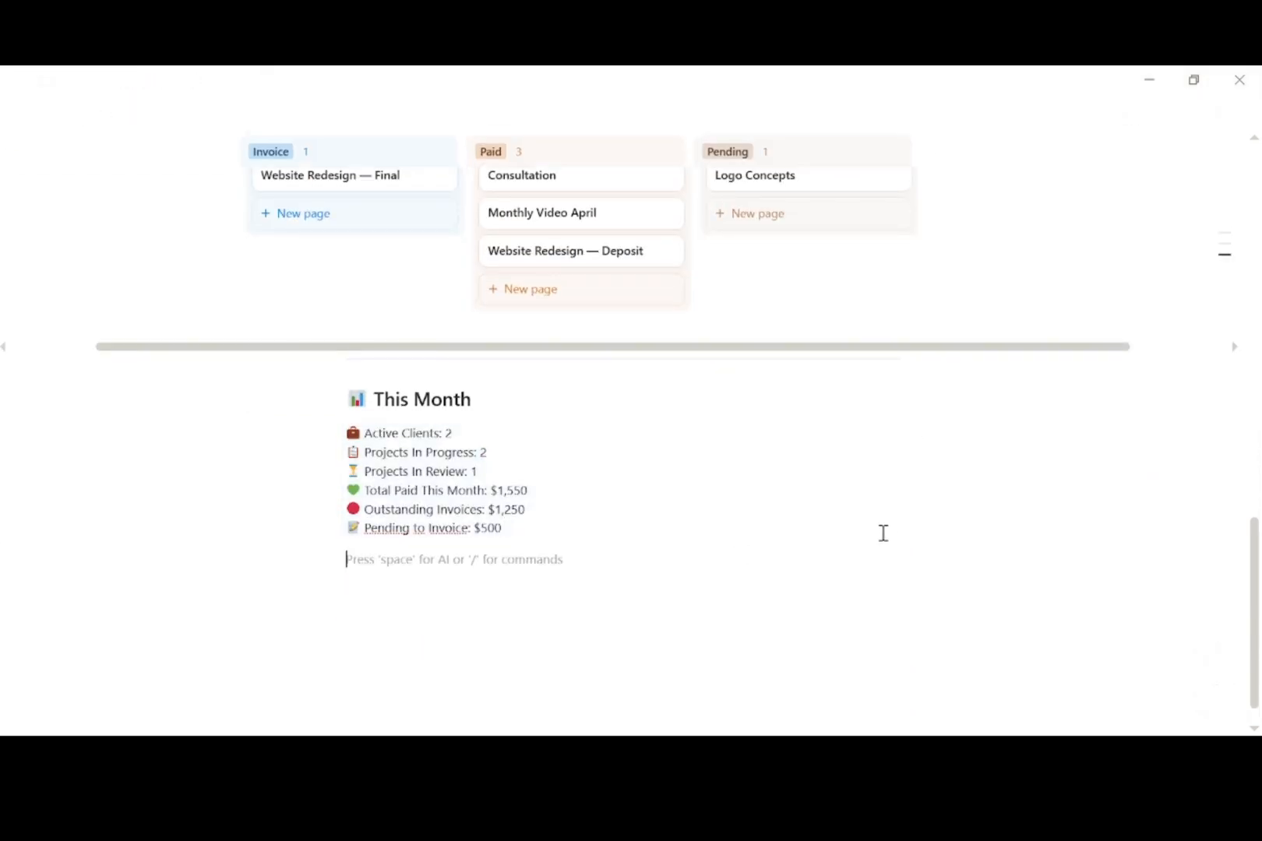
text(/c)
click(400, 328)
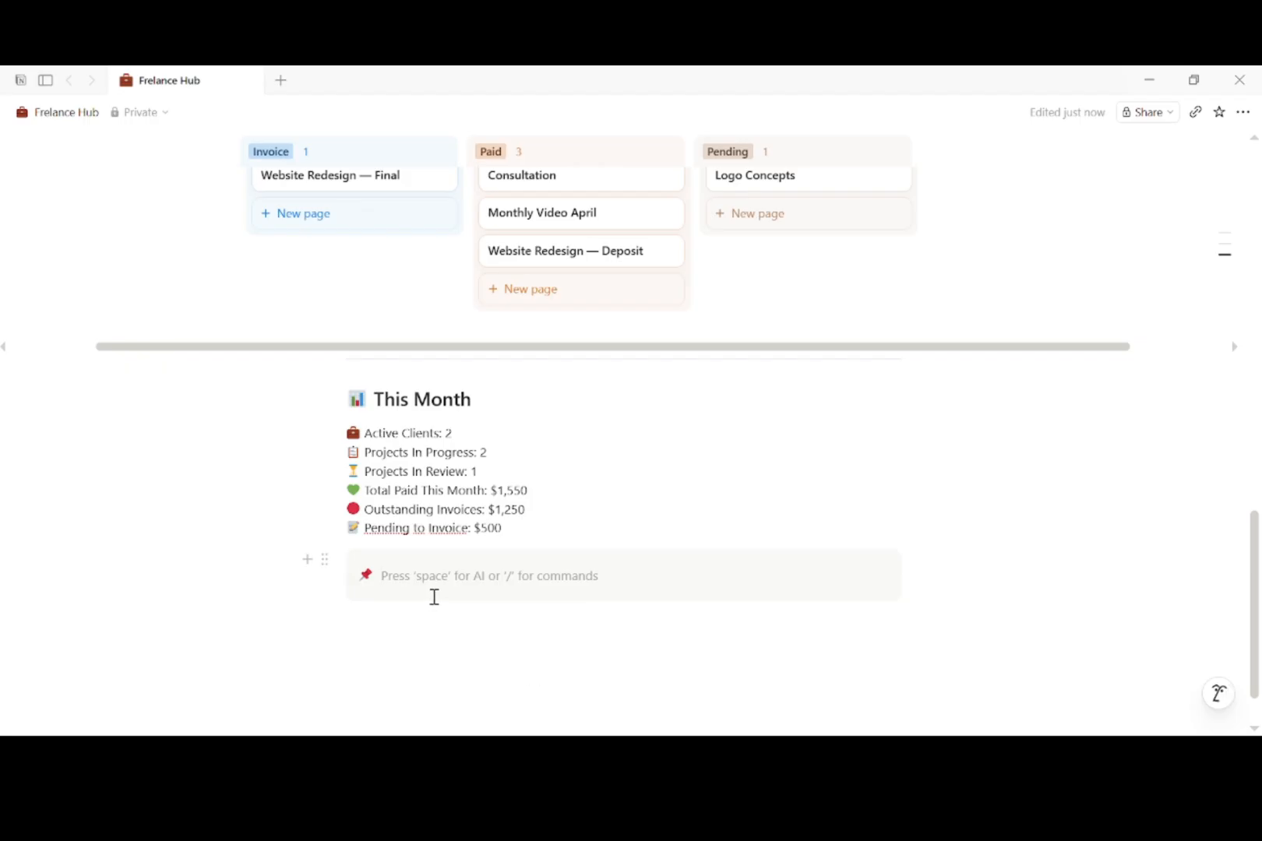
text(End of month goal: Invoice all completed work, follow up on outstanding payments, send proposals to at least 2 new leads)
click(507, 656)
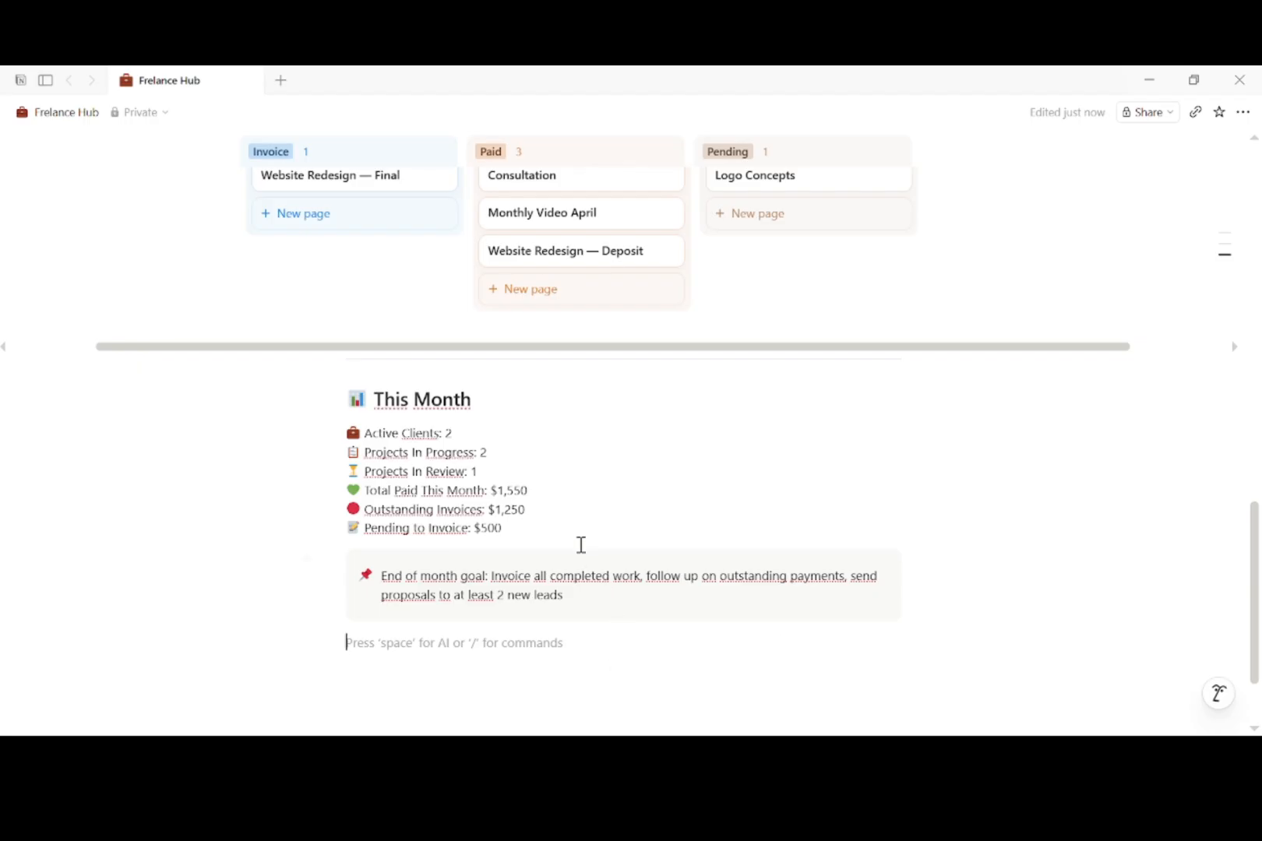
scroll(564, 524, down, 2)
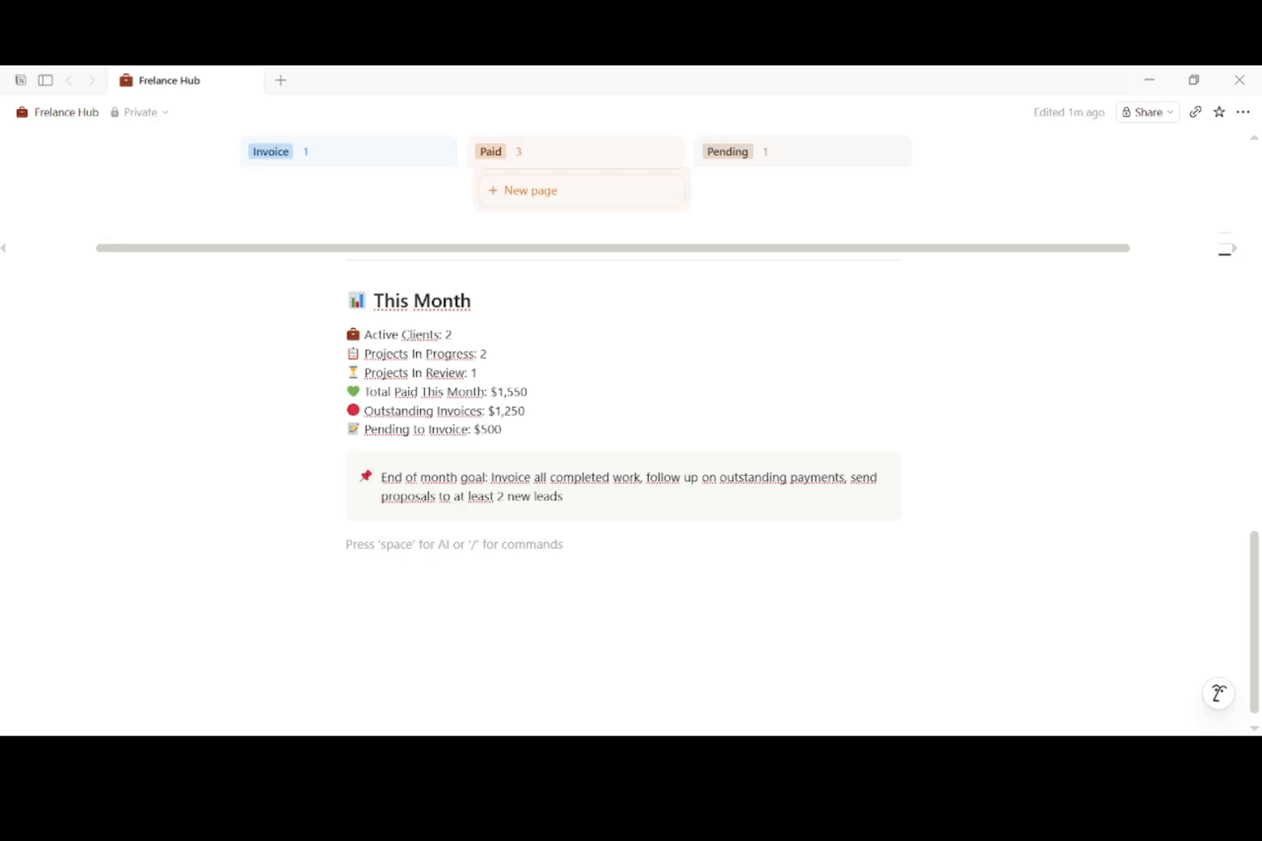
scroll(633, 603, up, 4)
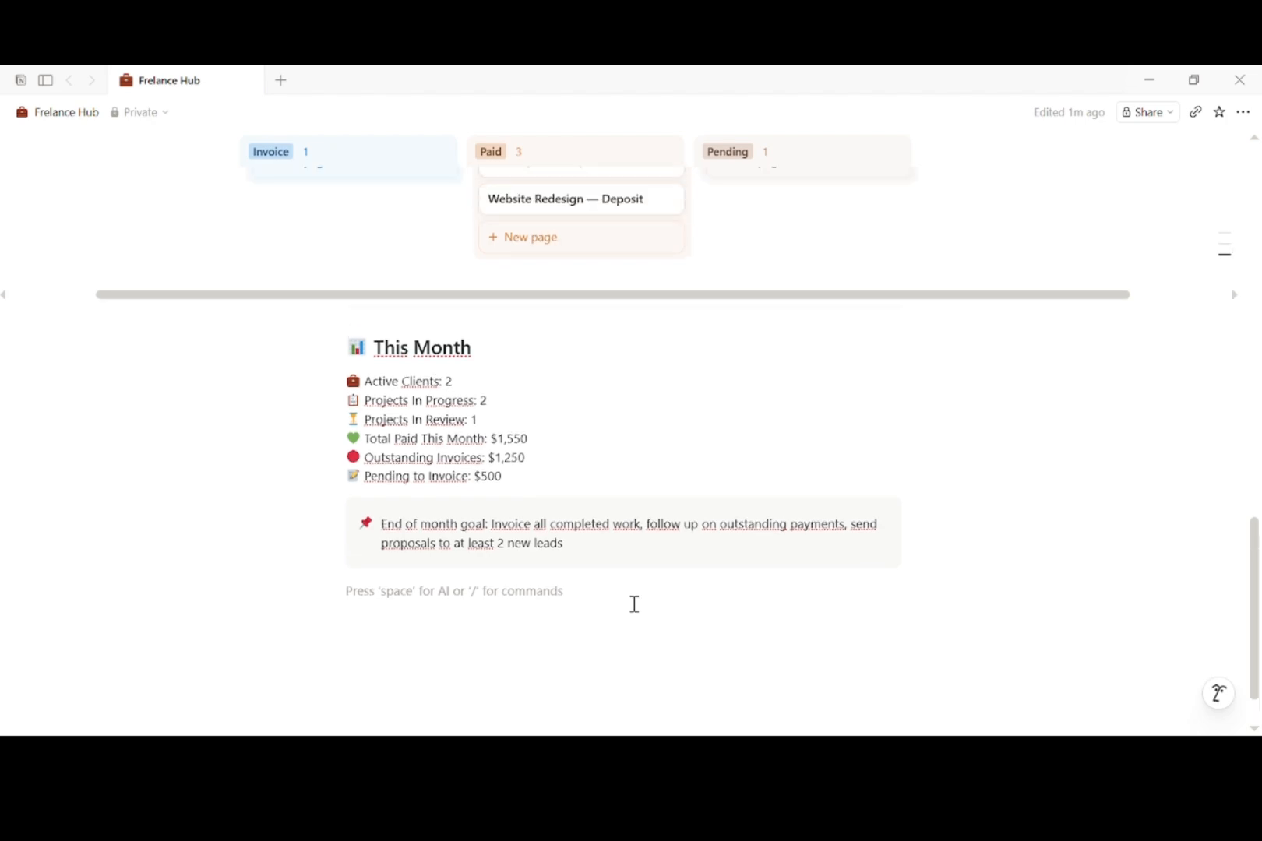
scroll(633, 603, up, 10)
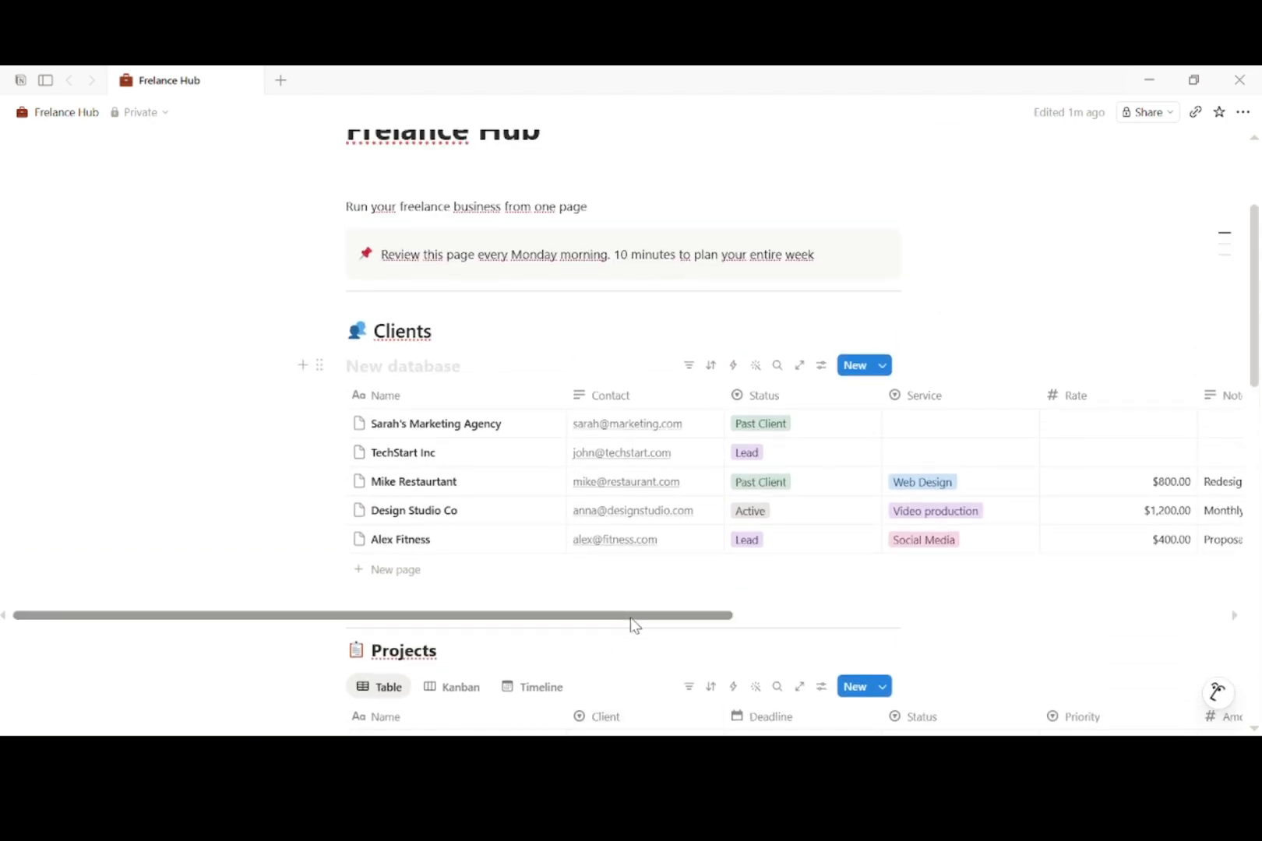
drag(634, 625, 739, 631)
scroll(825, 586, up, 3)
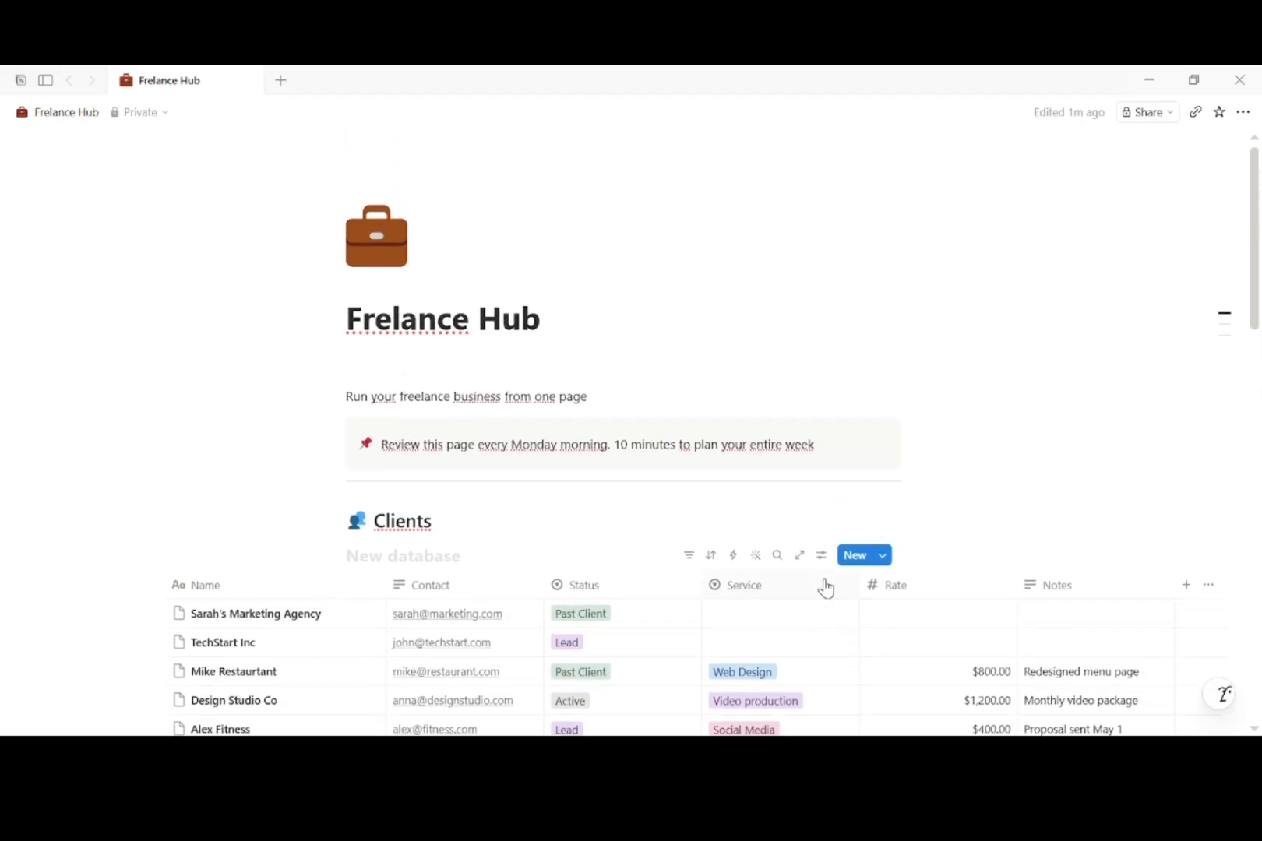
scroll(825, 586, down, 7)
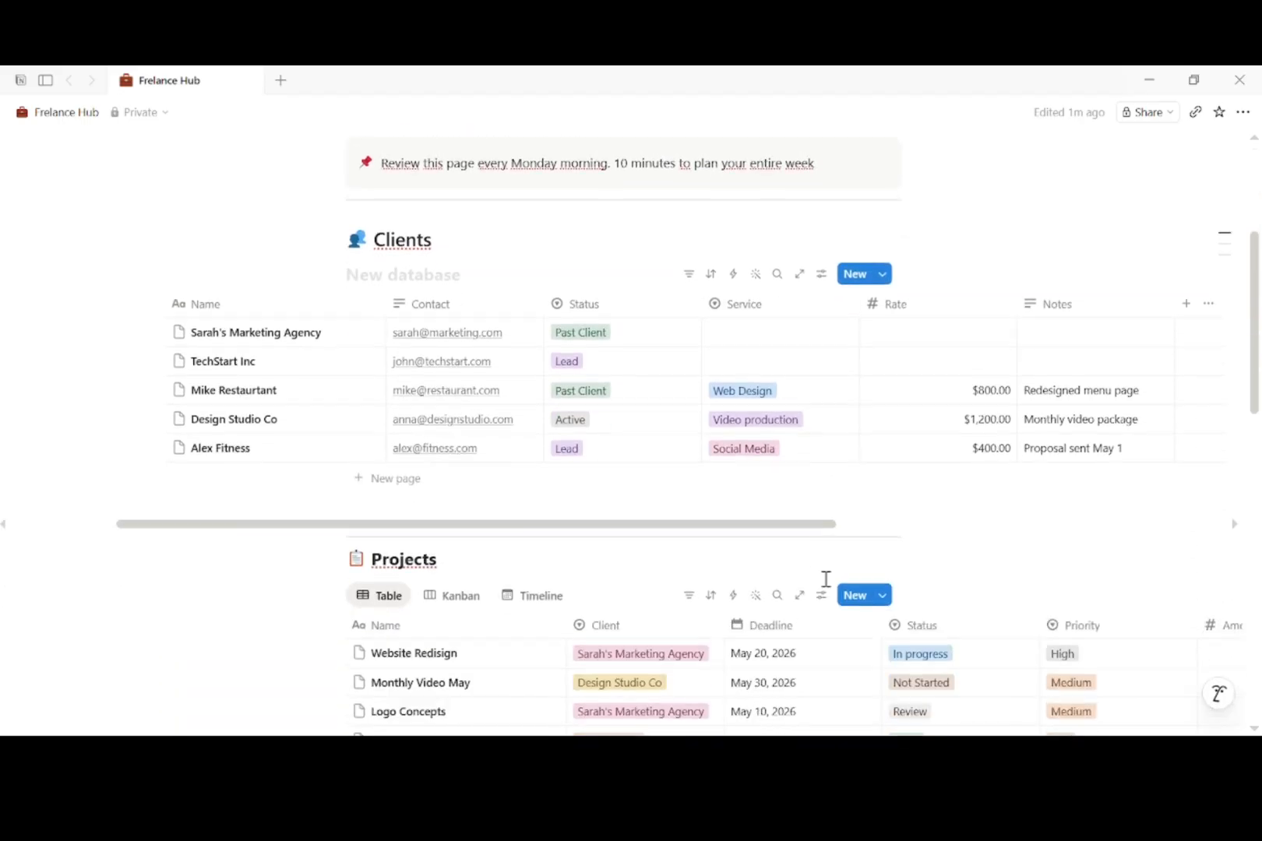
scroll(826, 586, down, 6)
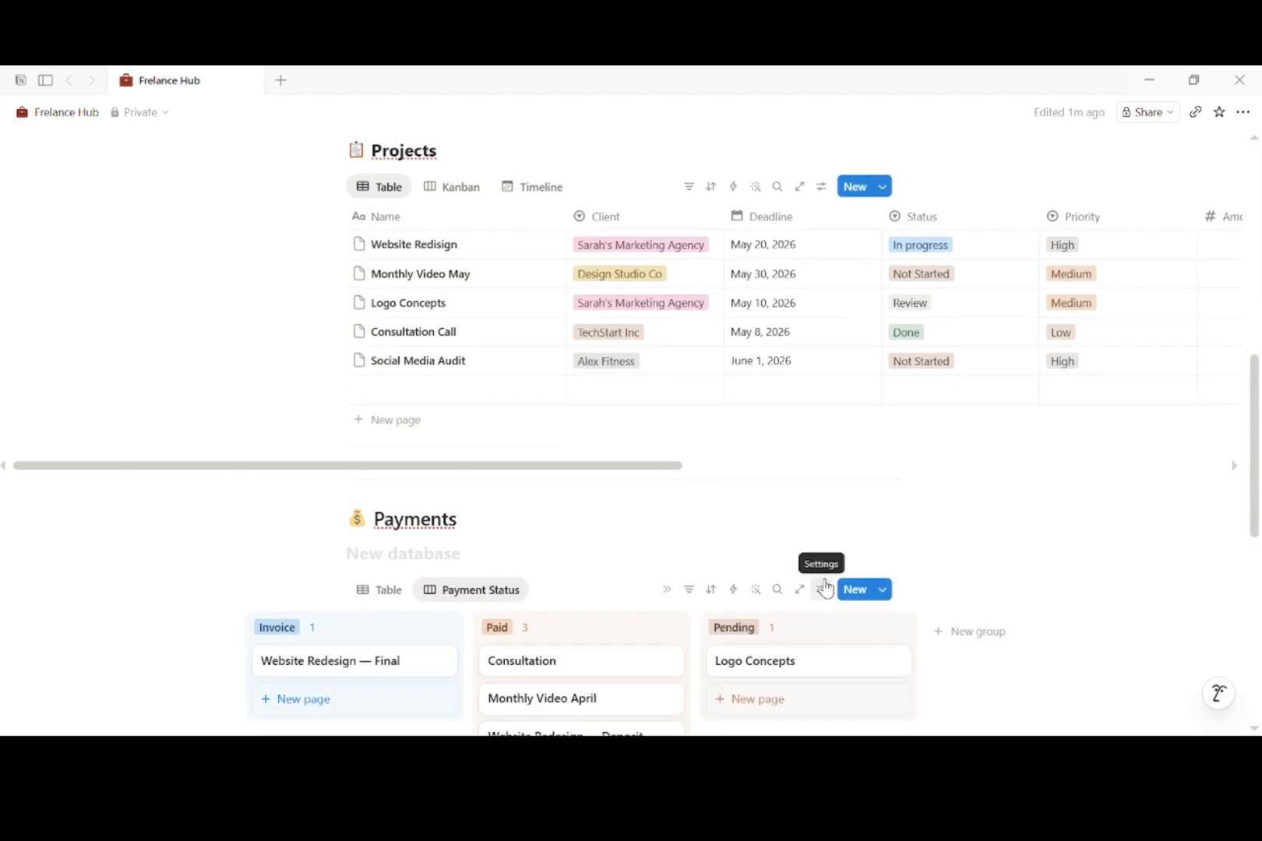
scroll(825, 579, down, 4)
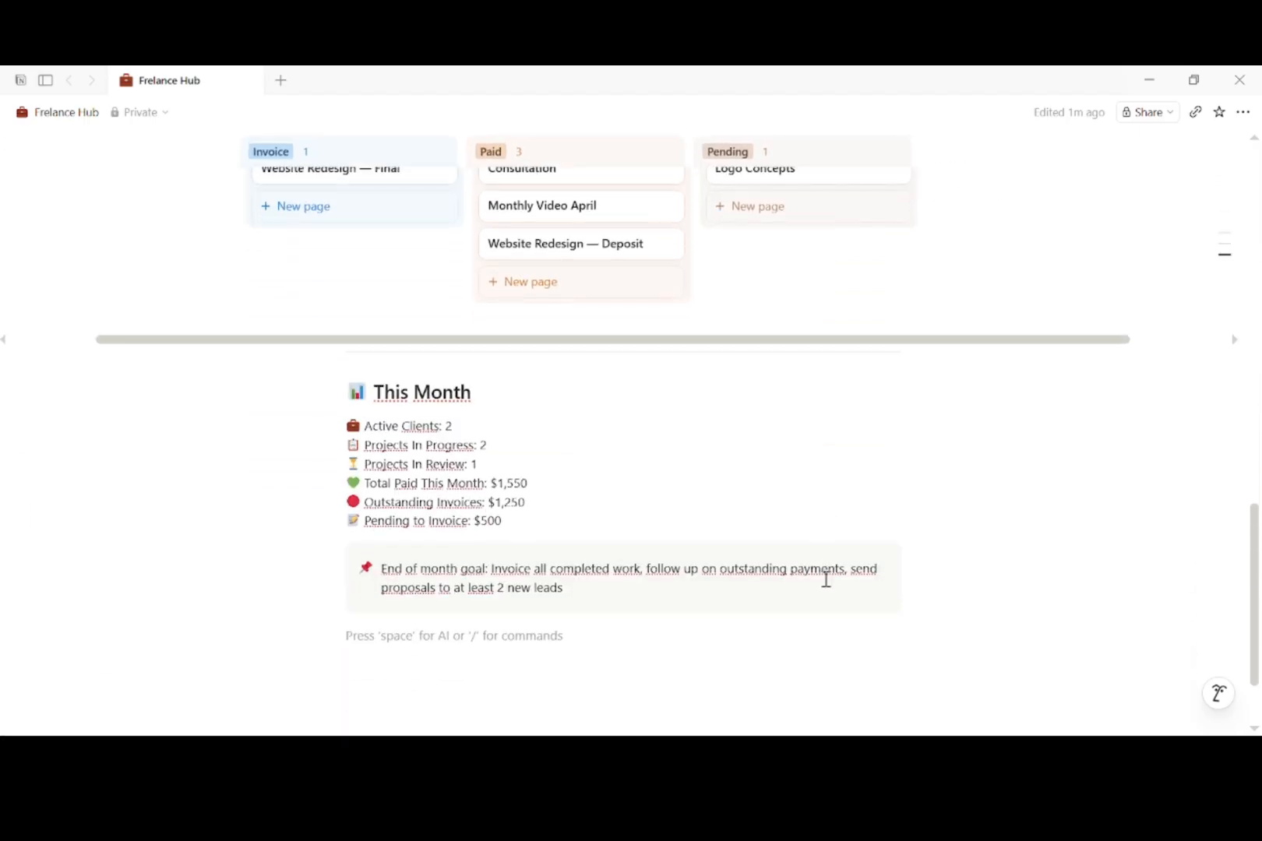
scroll(826, 580, up, 4)
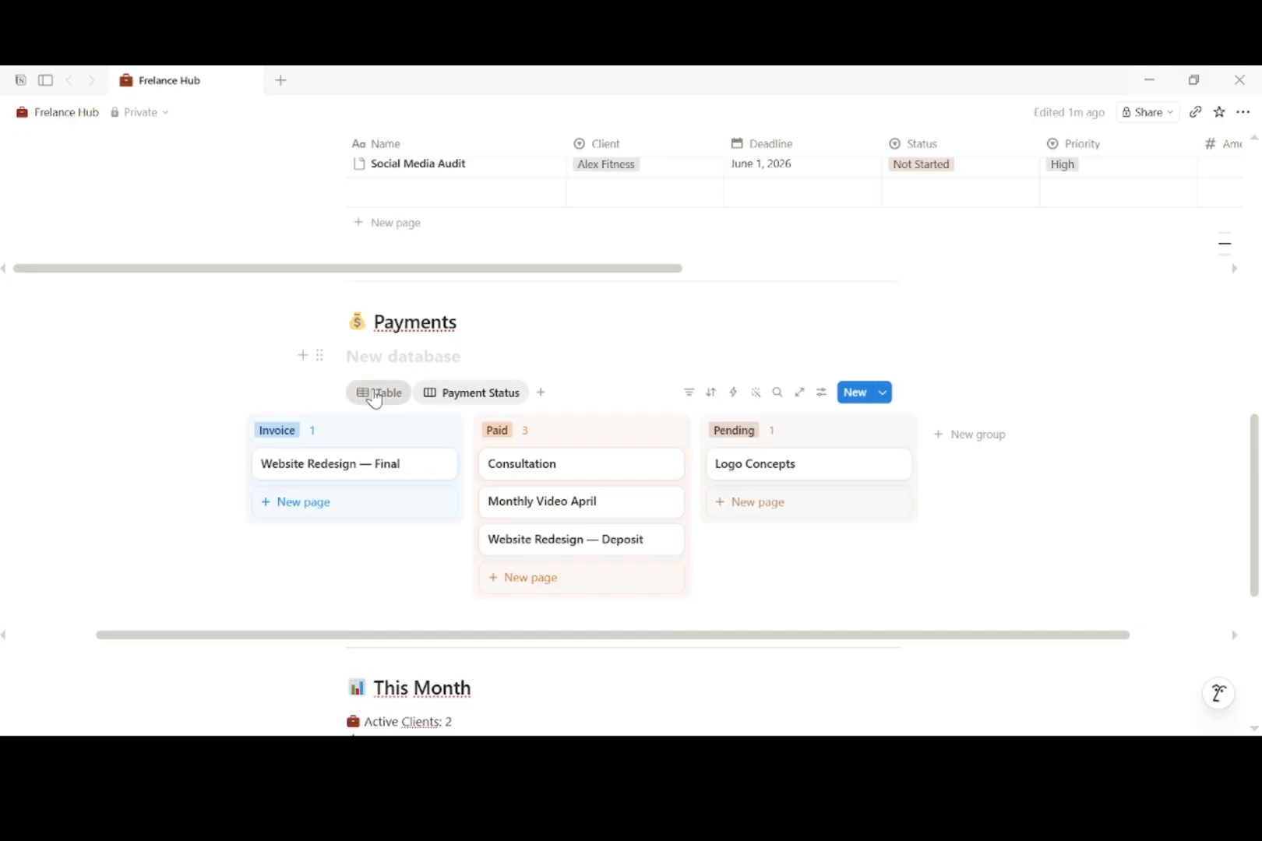
click(372, 394)
click(442, 392)
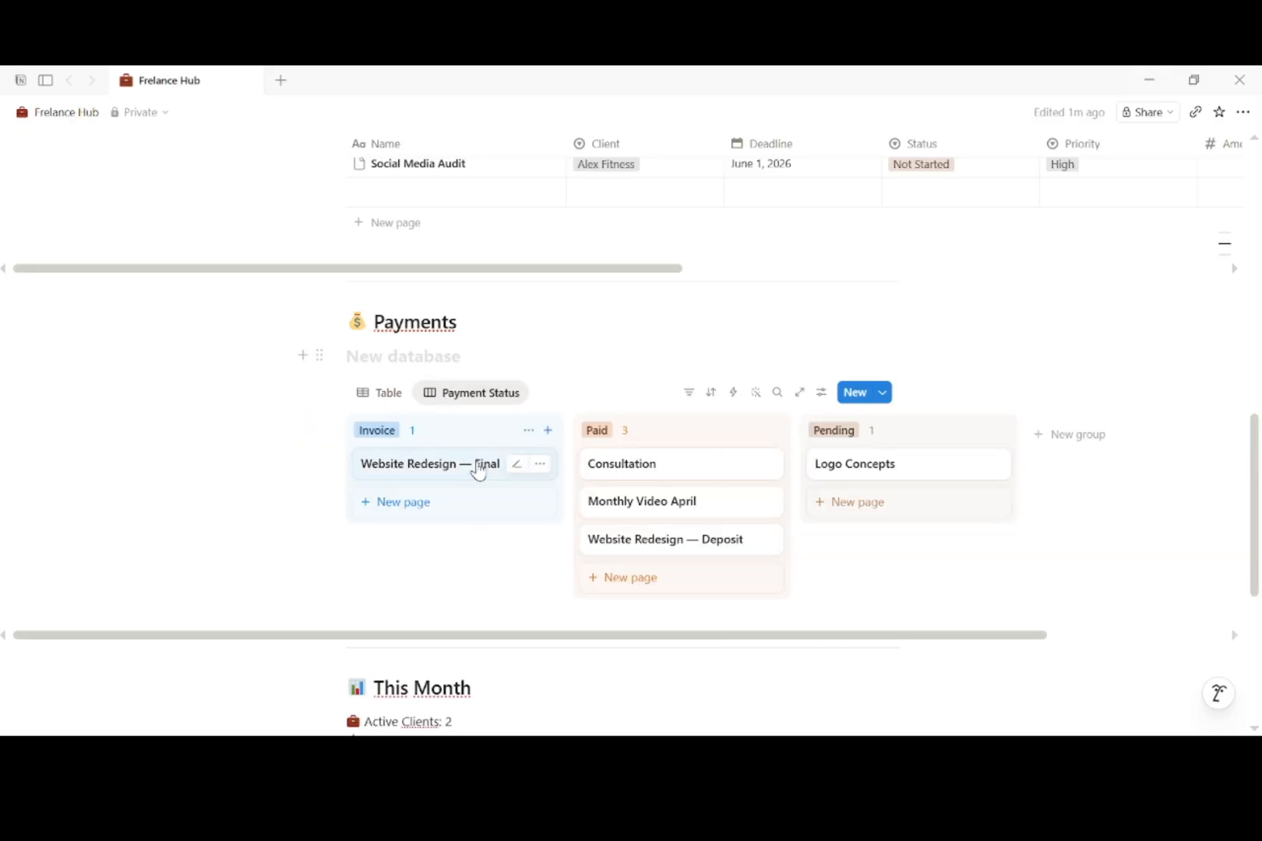
scroll(405, 545, down, 3)
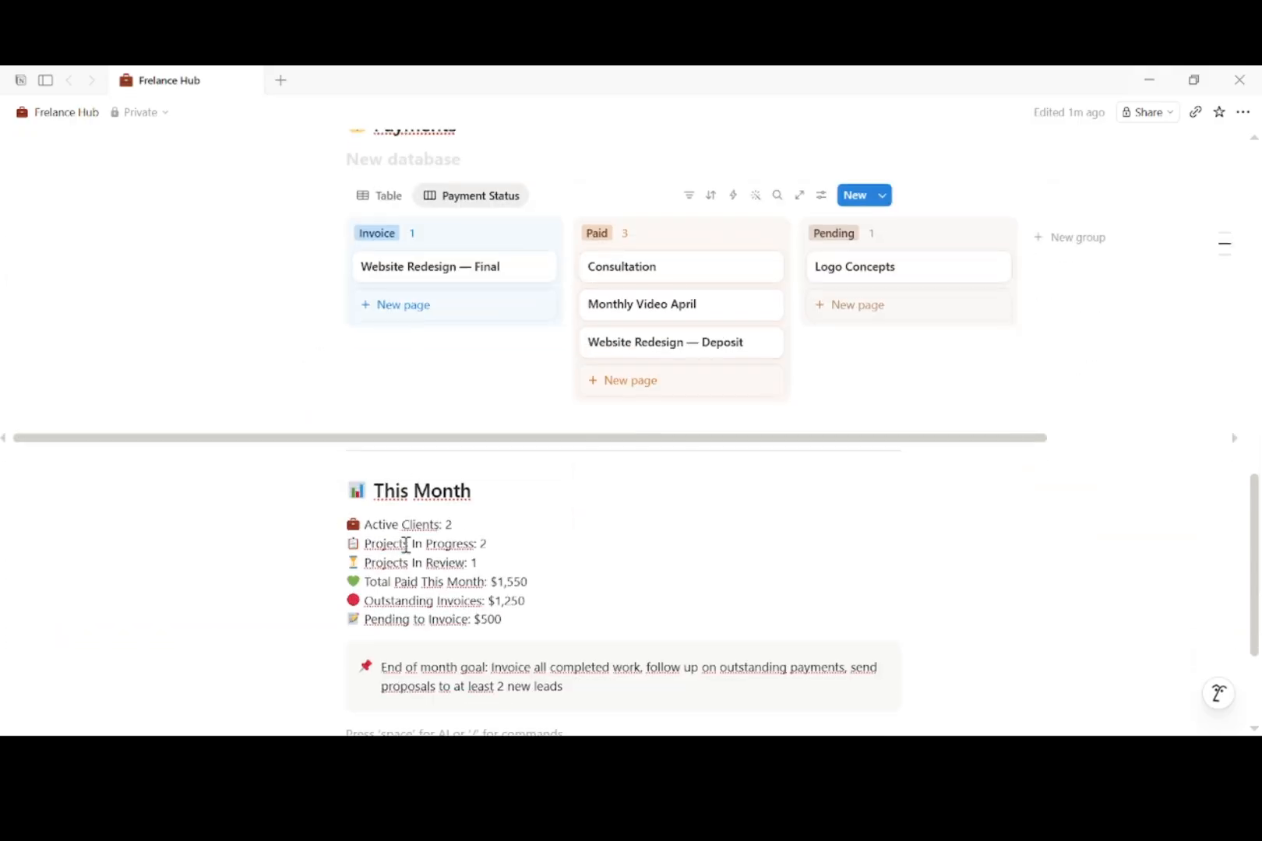
scroll(405, 545, up, 7)
scroll(405, 545, up, 1)
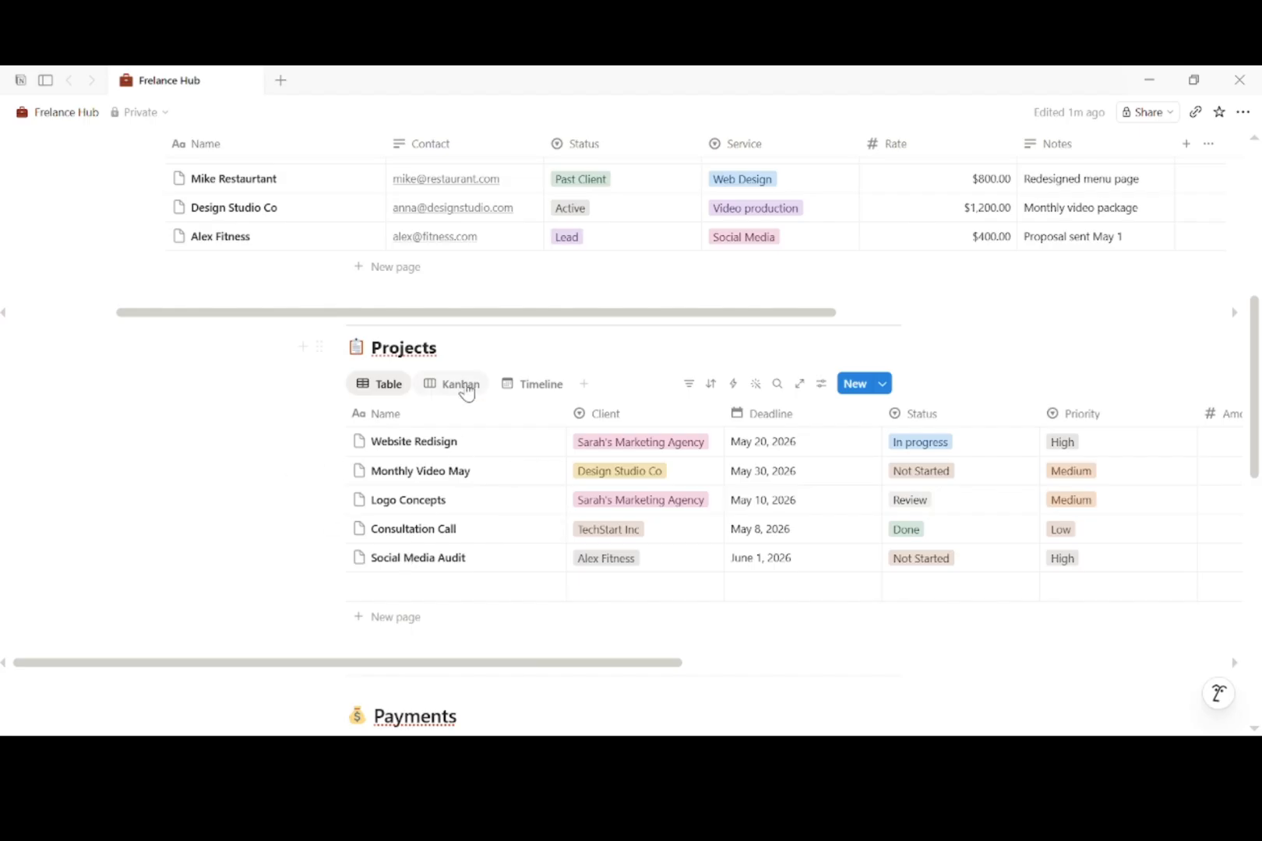
click(462, 384)
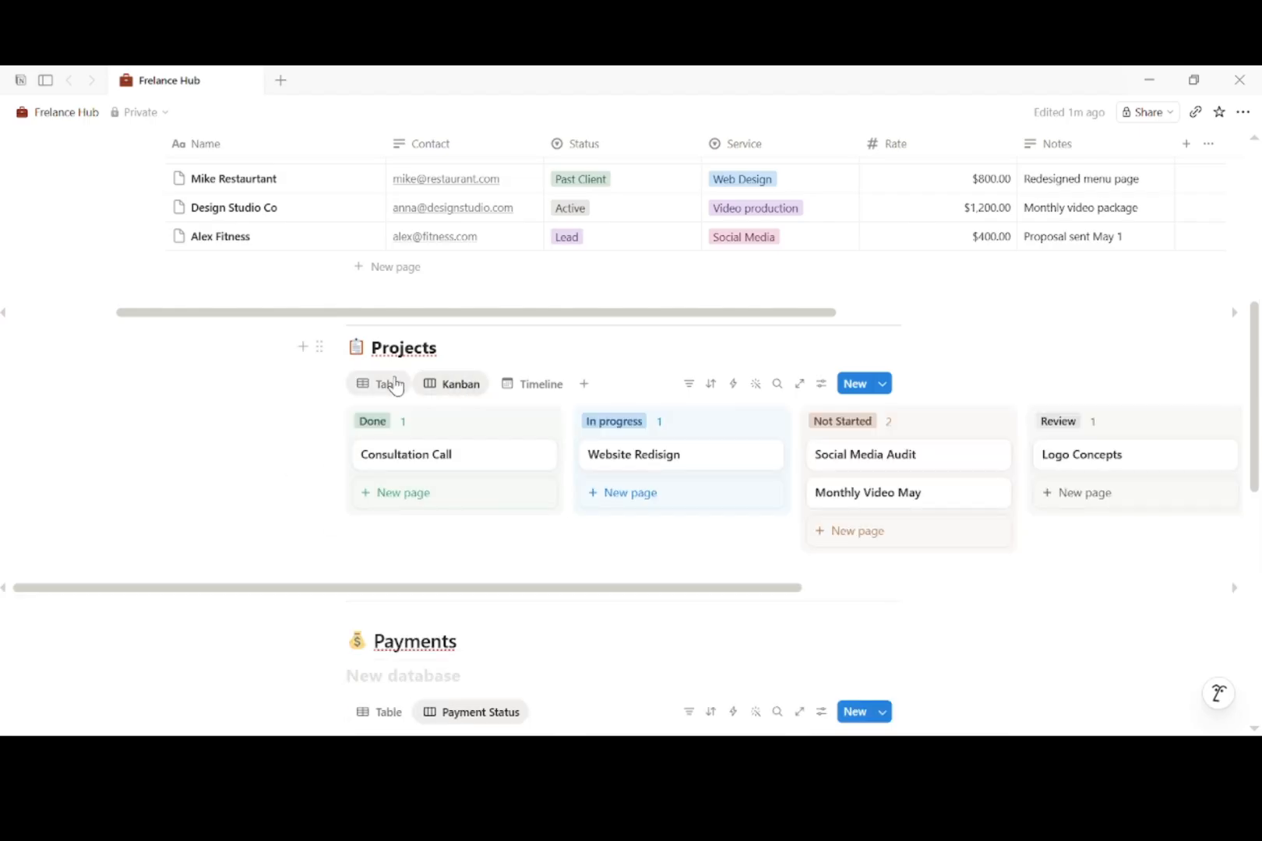
click(388, 384)
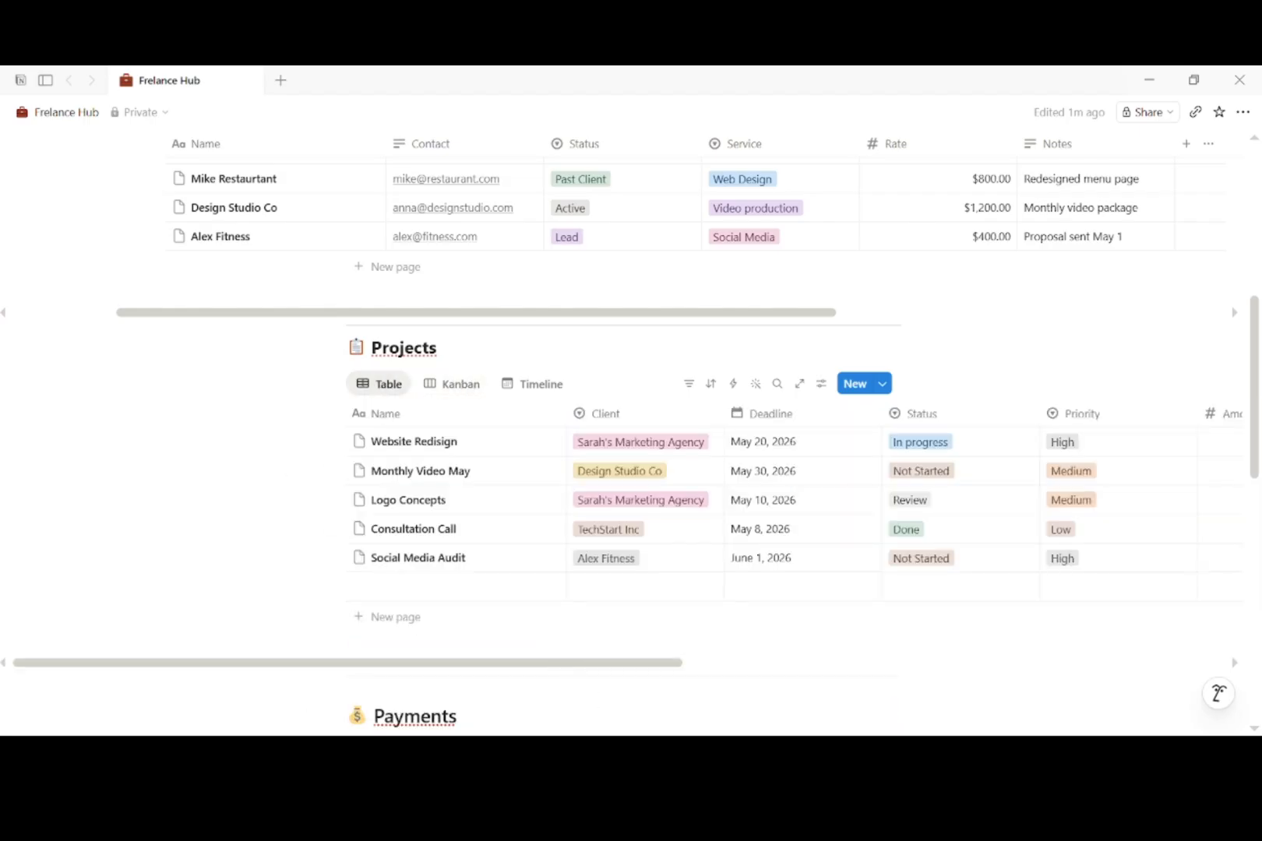